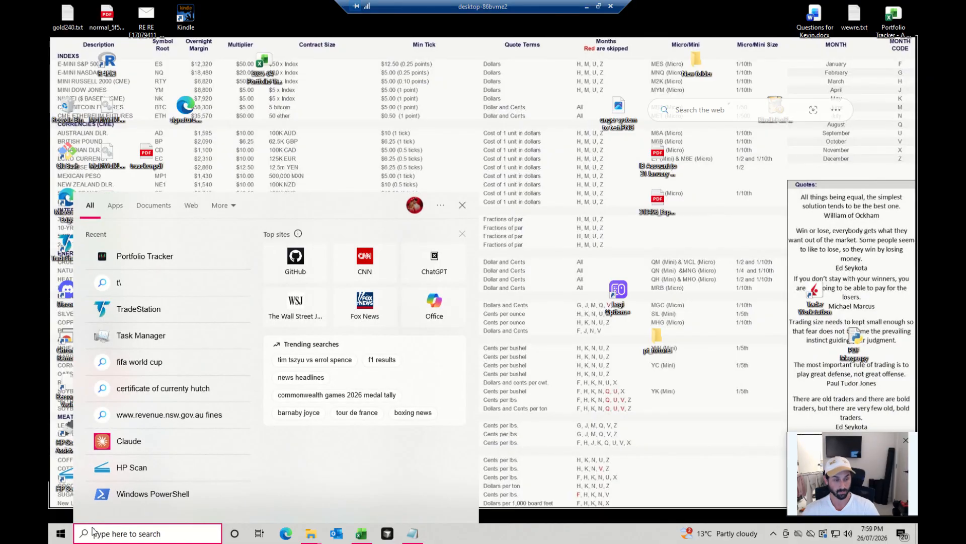
Launch Portfolio Tracker from the desktop search and close the blank browser tab beside it.
text(por)
key(Return)
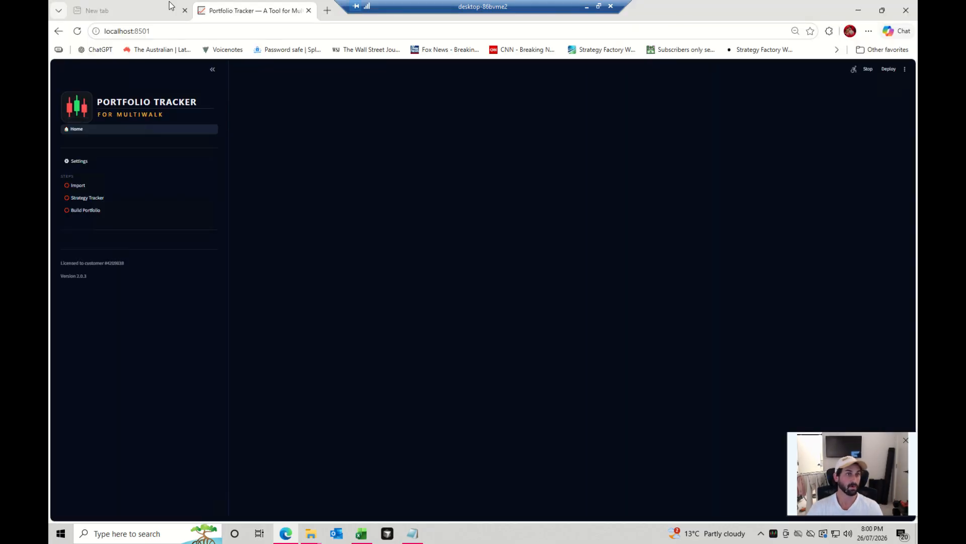
click(185, 10)
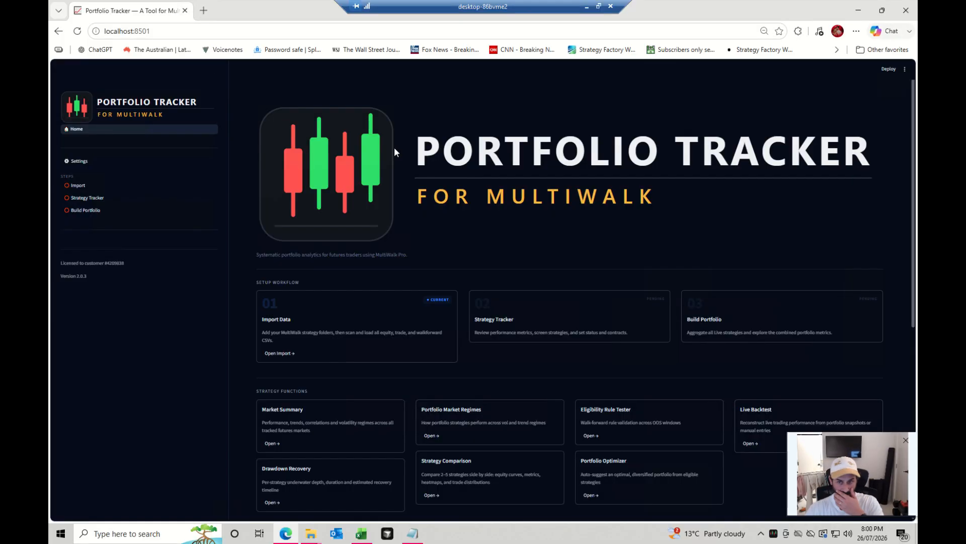
Look over the home page, open the settings and set the portfolio lookback period to 10 years.
scroll(453, 176, down, 7)
scroll(624, 262, up, 2)
scroll(649, 293, up, 3)
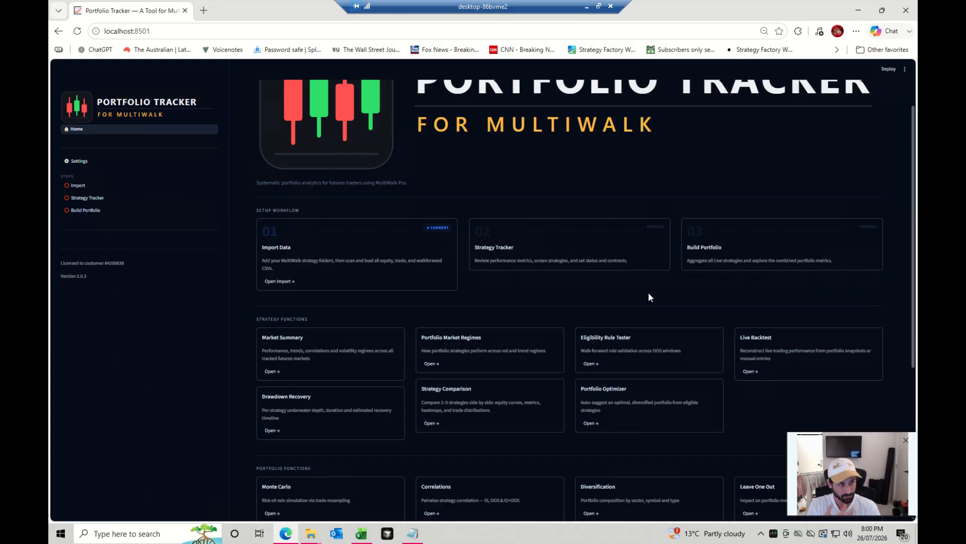
scroll(551, 141, up, 2)
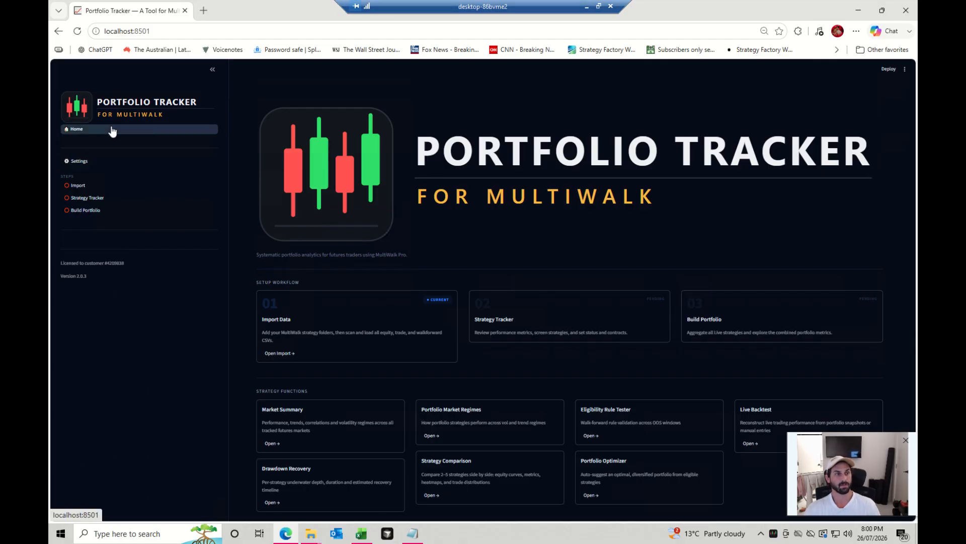
click(103, 162)
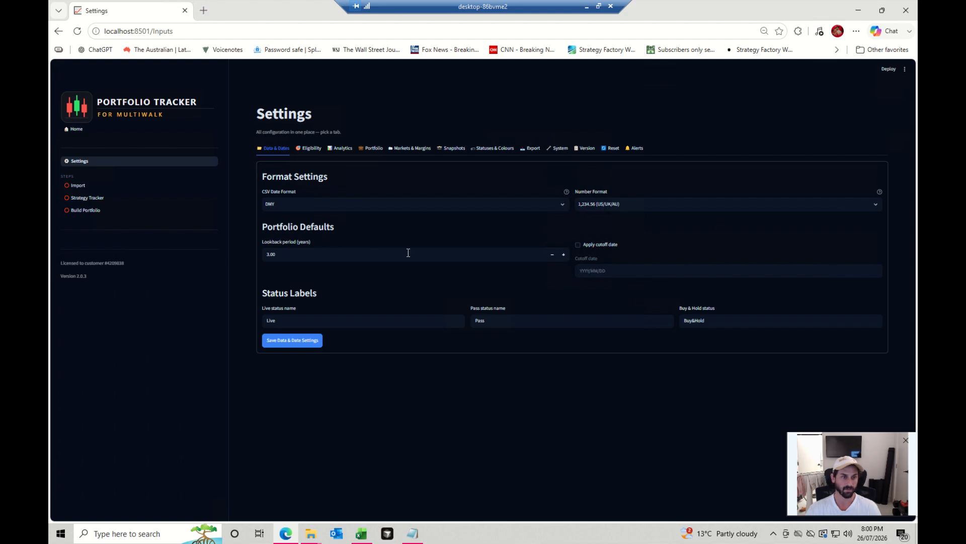
double_click(303, 255)
text(10)
click(510, 272)
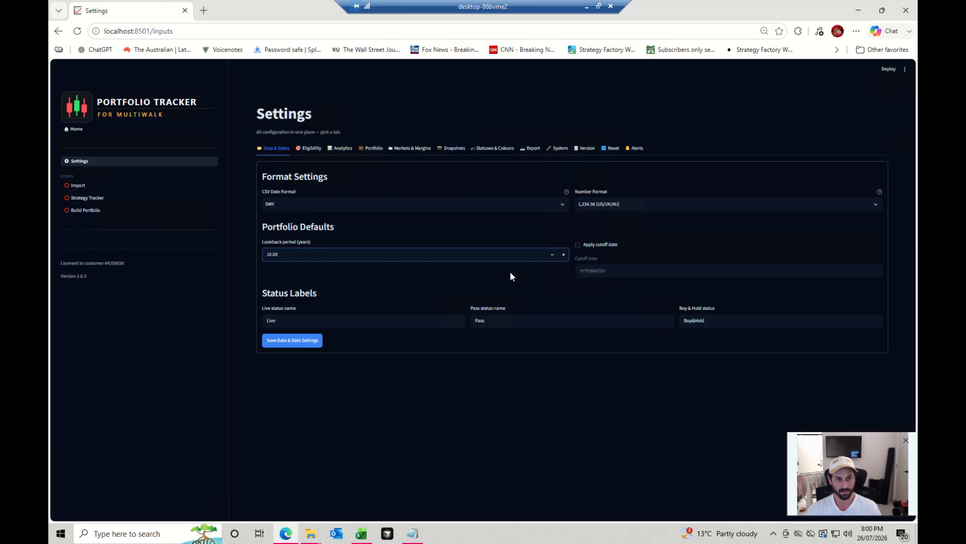
Check the available choices for the CSV date format and the number format without changing them.
click(288, 202)
click(635, 205)
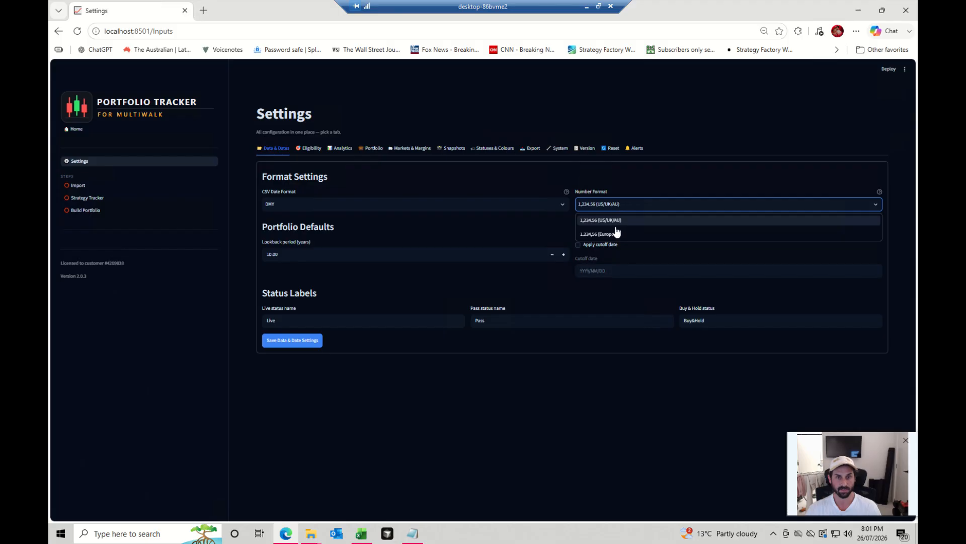
click(479, 203)
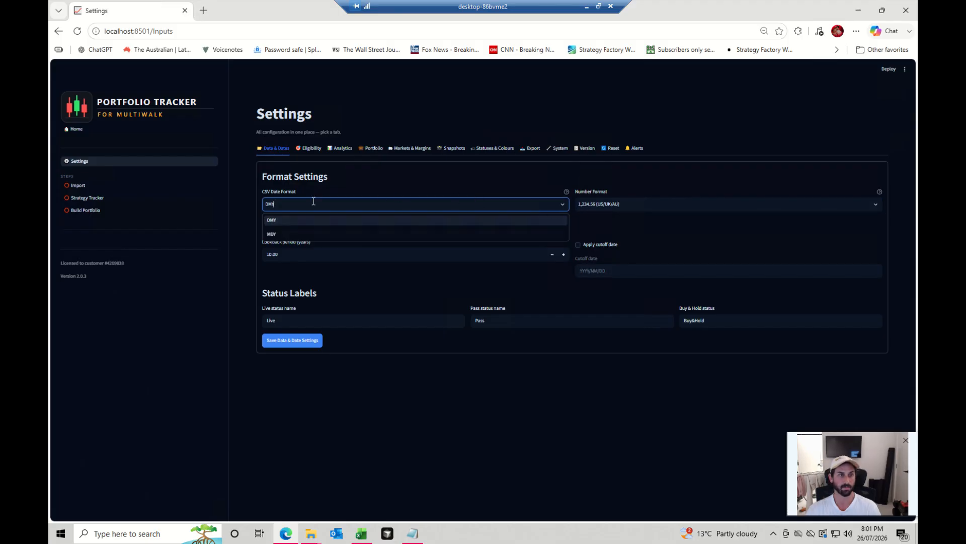
click(307, 179)
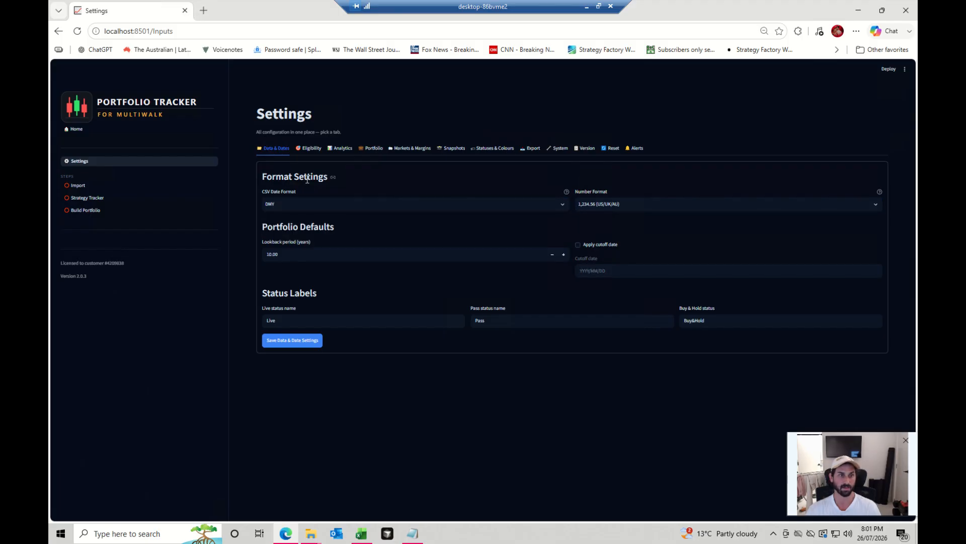
Examine the eligibility settings, covering incubation, quit point and the strategy eligibility rules.
click(312, 149)
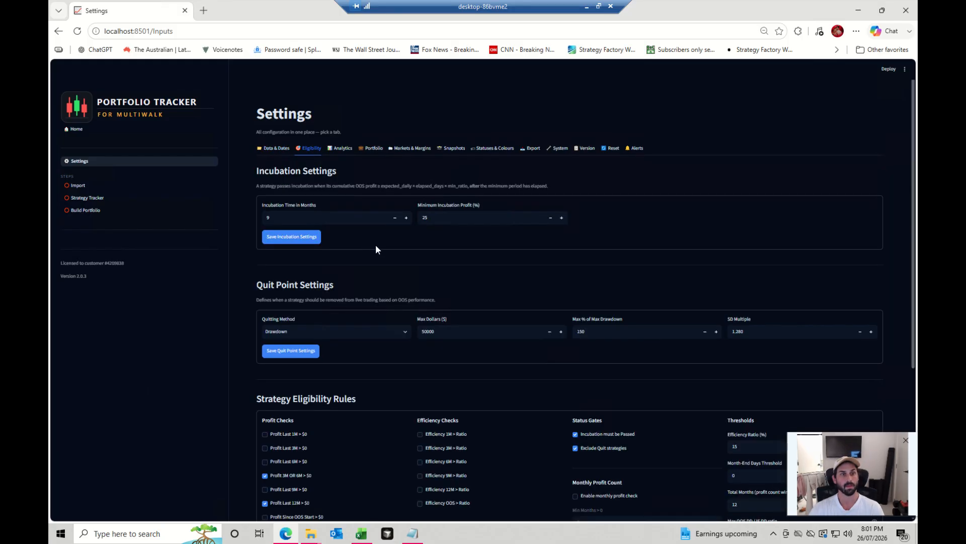
scroll(529, 297, down, 2)
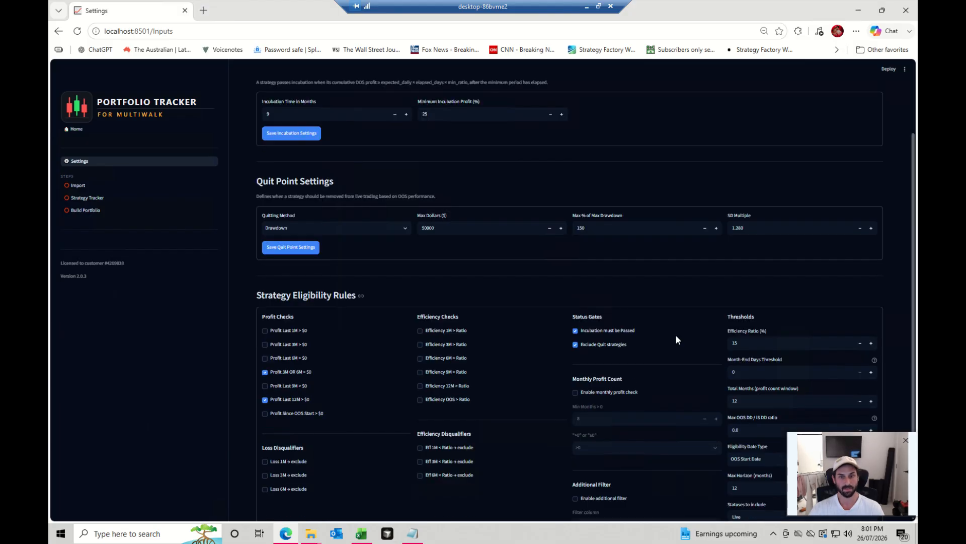
scroll(539, 342, down, 2)
scroll(454, 348, up, 2)
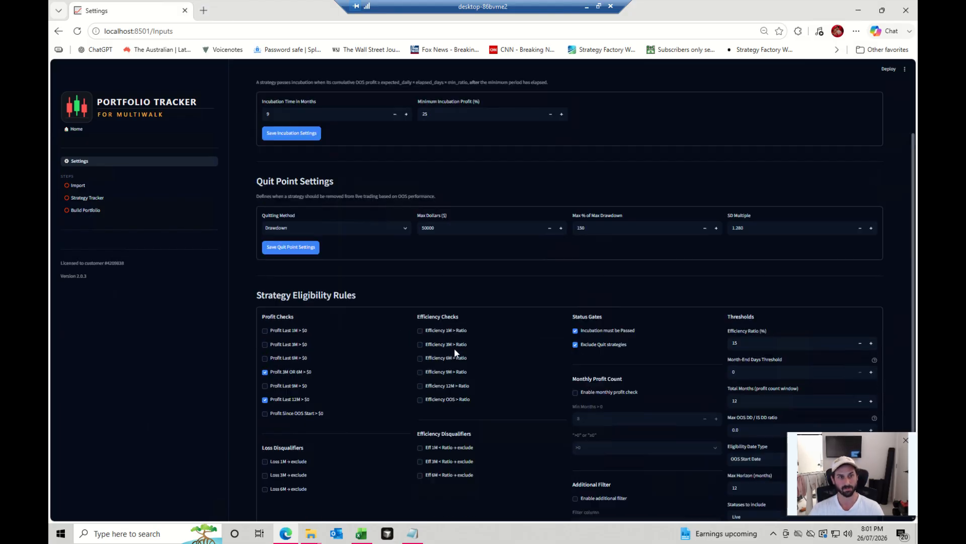
scroll(631, 213, up, 1)
scroll(630, 212, up, 1)
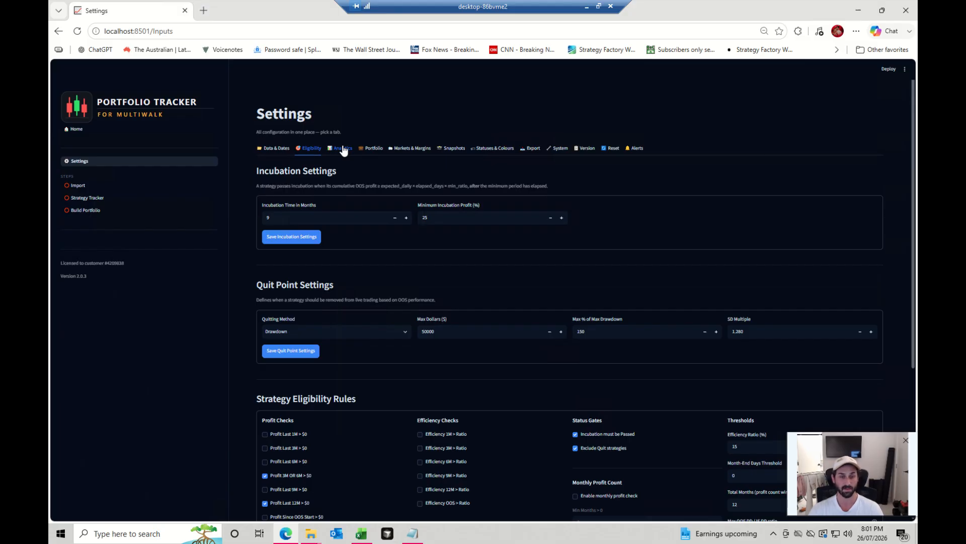
right_click(462, 390)
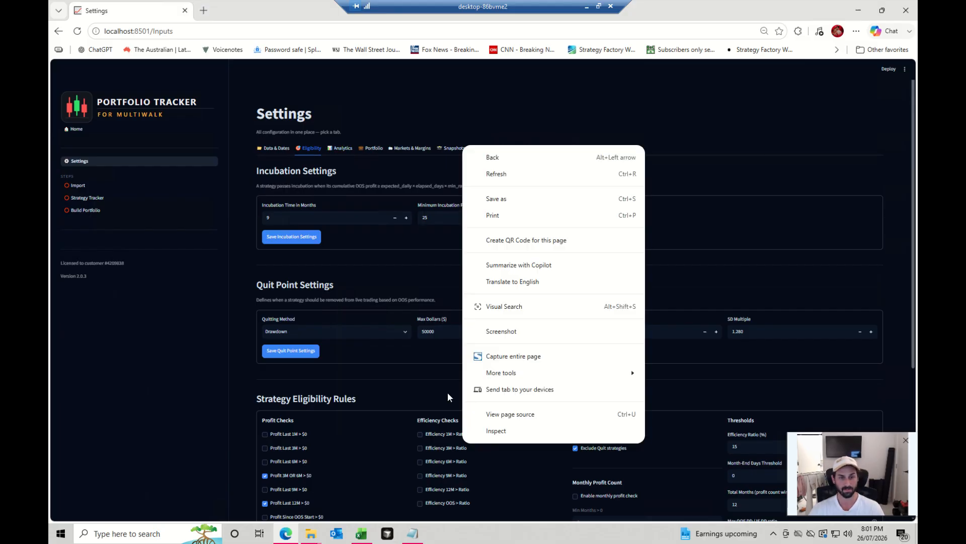
click(381, 384)
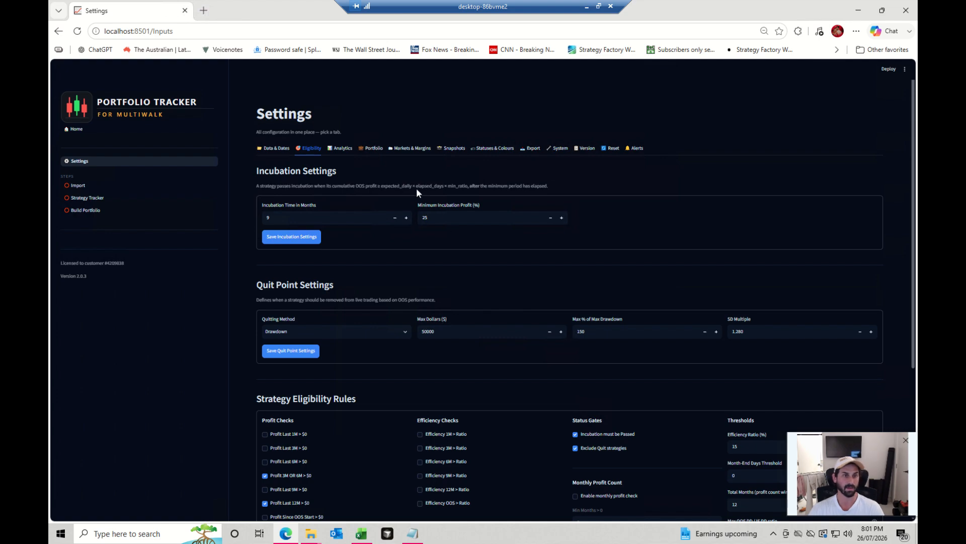
Review the analytics settings, including the default ranking metric choices, and the portfolio margin and contract sizing settings.
click(349, 149)
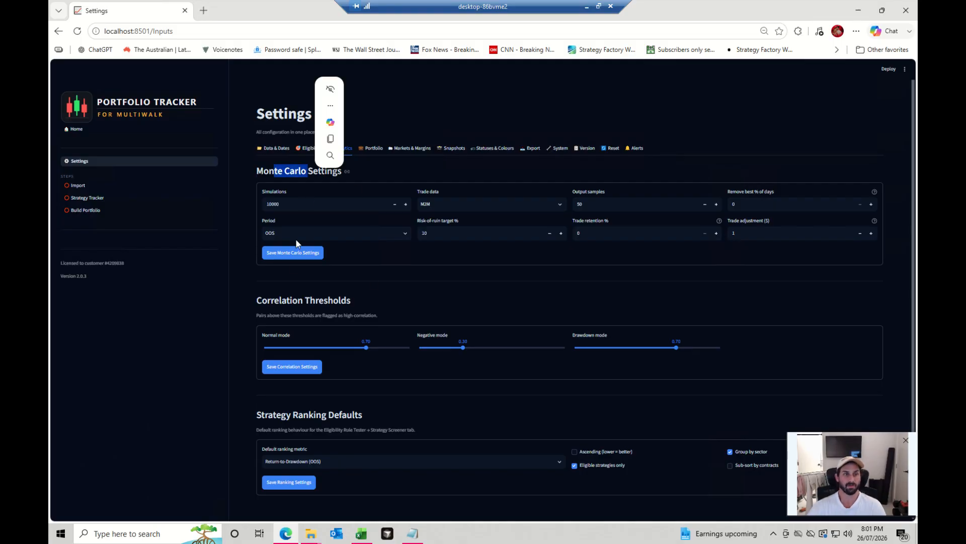
drag(280, 300, 330, 301)
drag(273, 415, 398, 422)
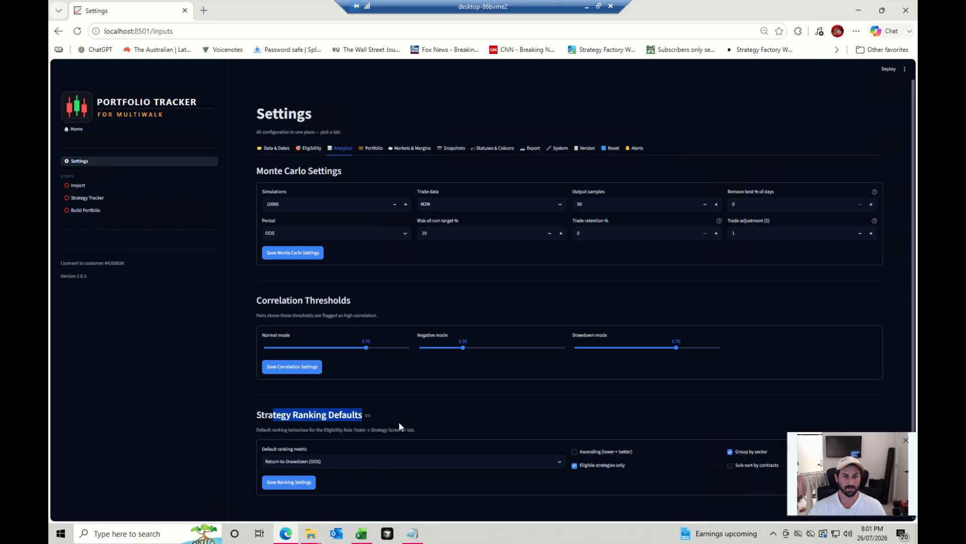
click(285, 464)
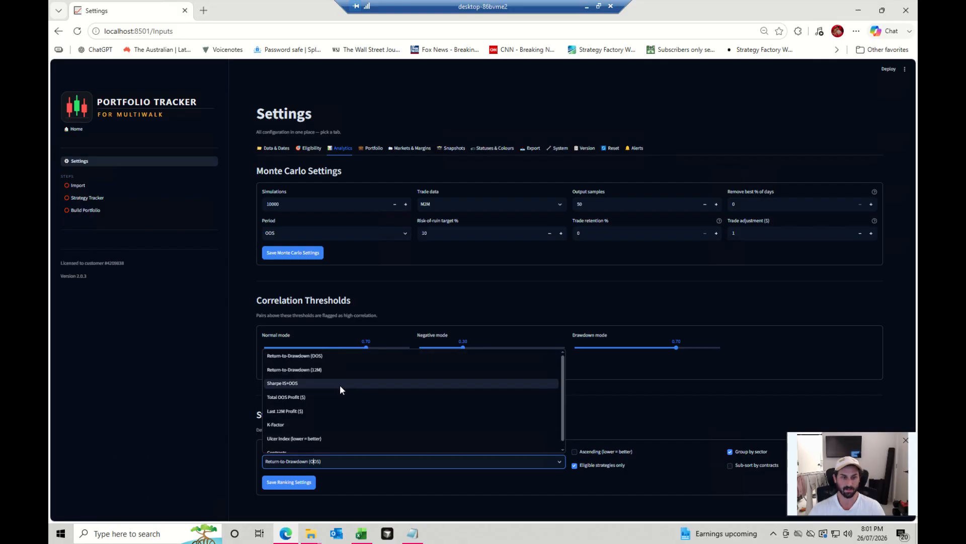
click(420, 486)
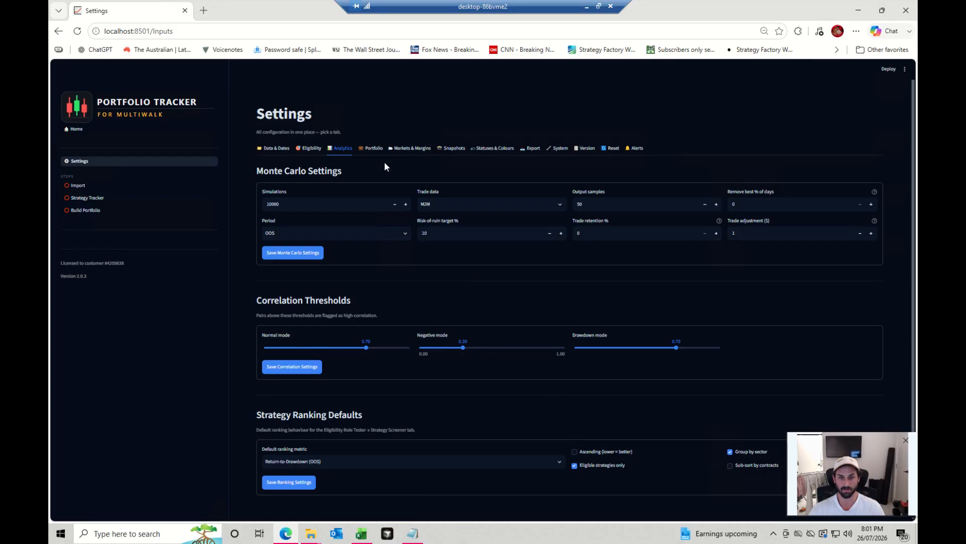
click(367, 151)
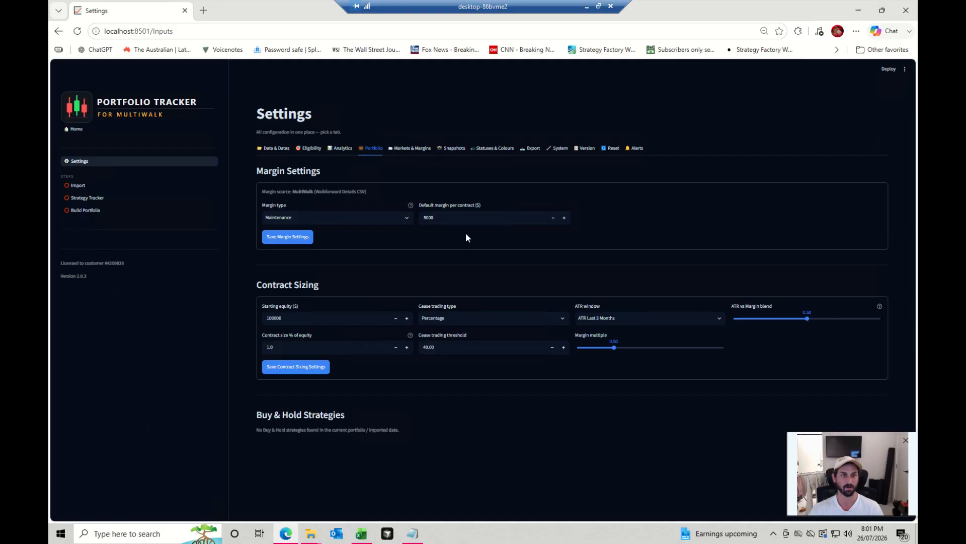
Look through the symbol margins and sectors table and open the CME Ethereum margin for editing.
click(416, 149)
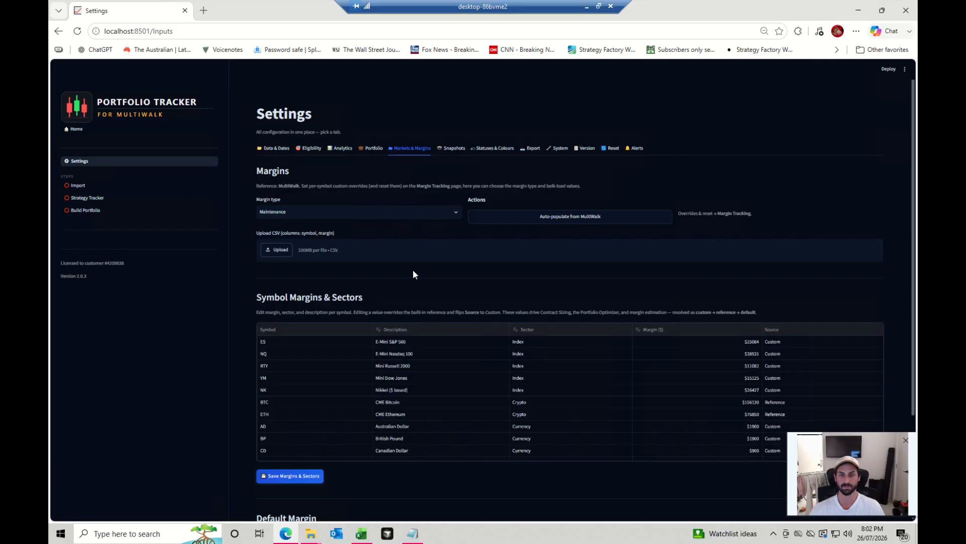
scroll(744, 363, down, 1)
double_click(742, 358)
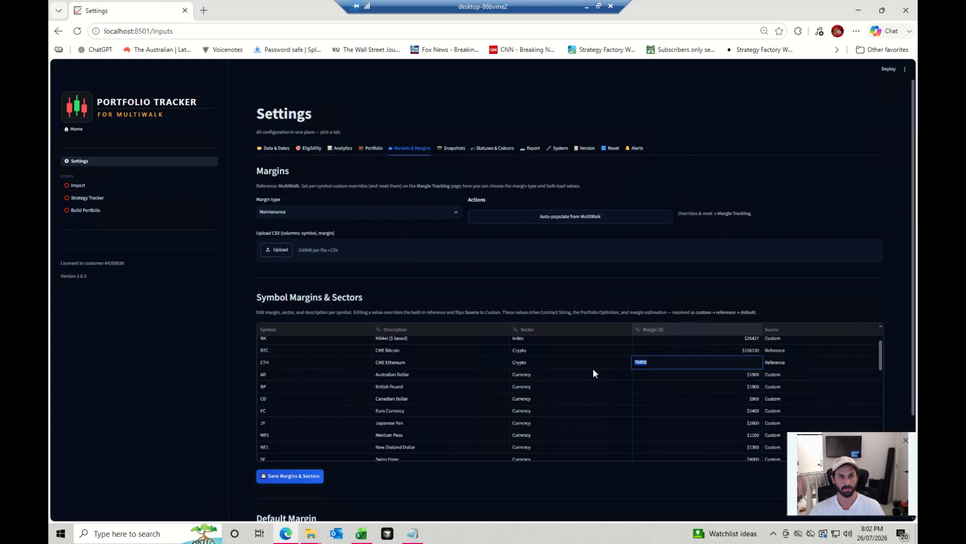
scroll(401, 409, down, 5)
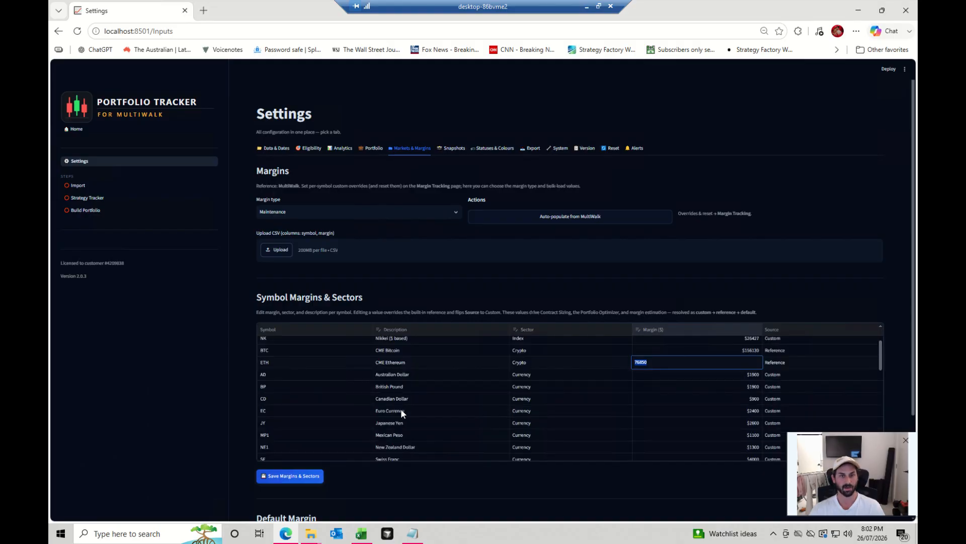
Set the margin type to Average and save the margins and sectors.
click(377, 214)
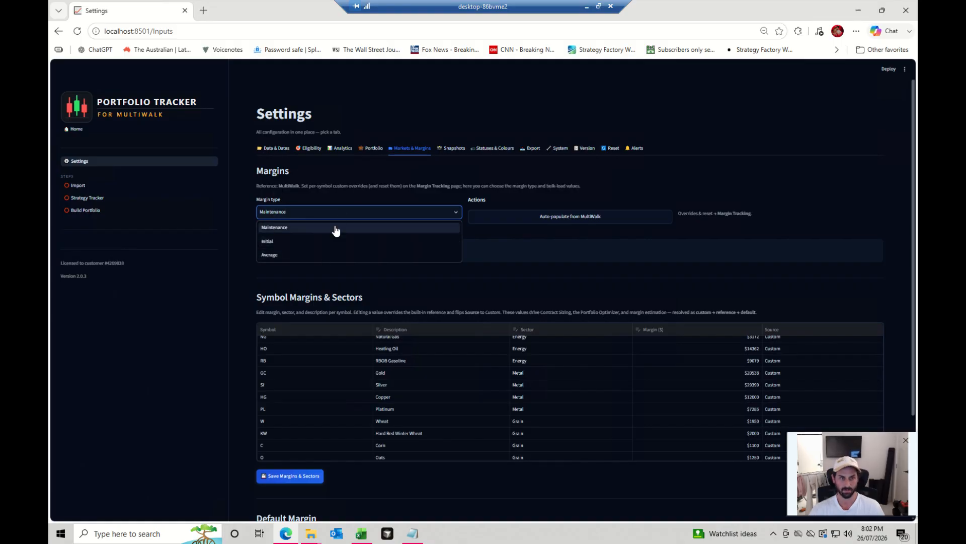
click(300, 258)
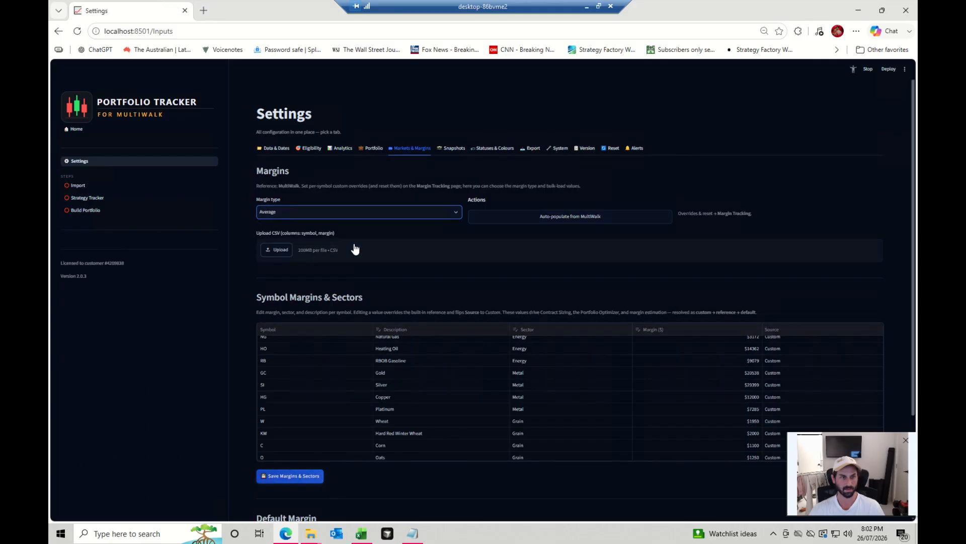
click(279, 481)
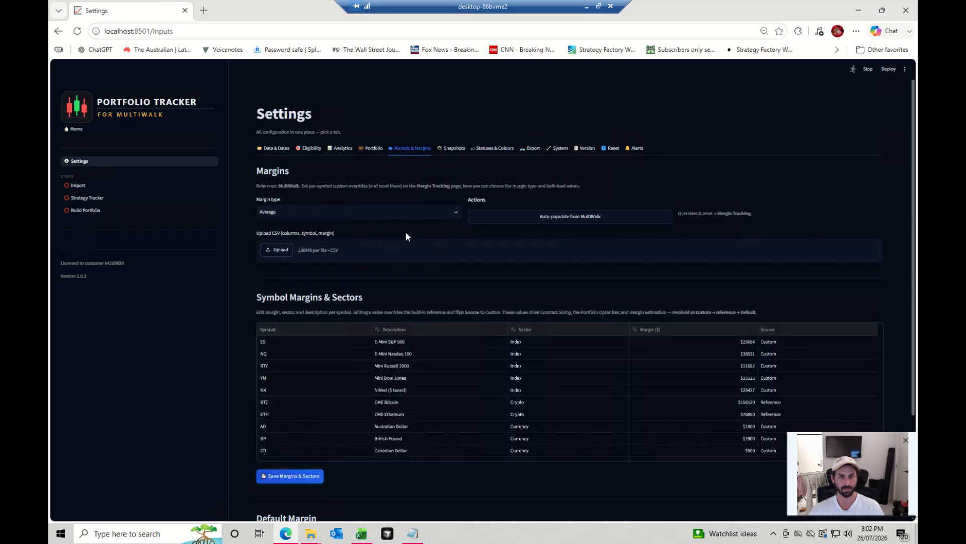
Browse the saved portfolio snapshots and select the July 2026 (Optimizer) one saved 2026-07-07 to view its strategies.
click(448, 153)
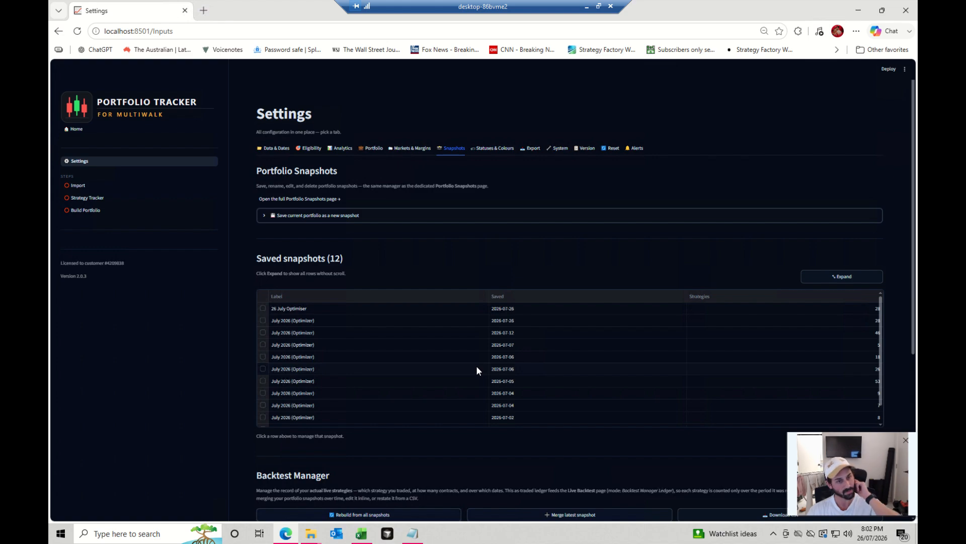
scroll(385, 353, down, 1)
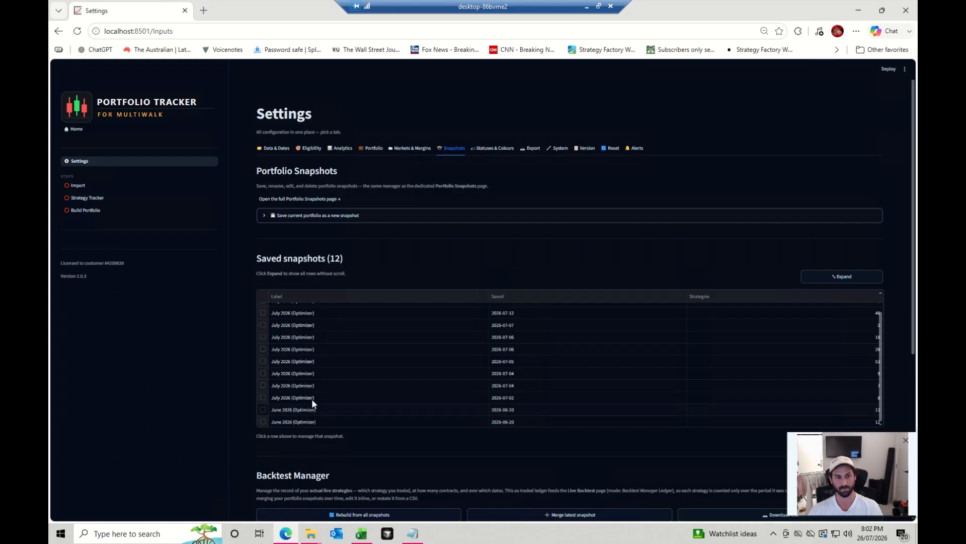
scroll(294, 366, up, 1)
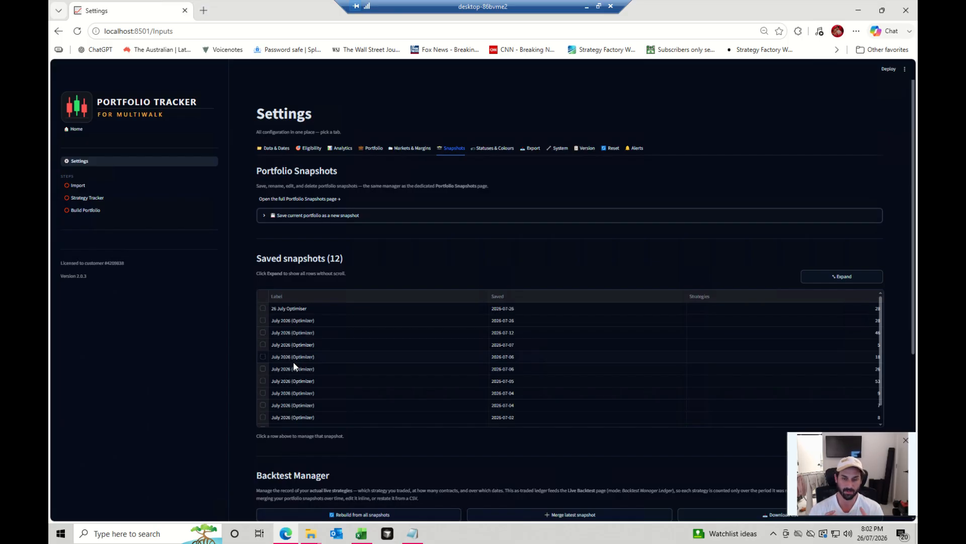
click(293, 362)
click(263, 345)
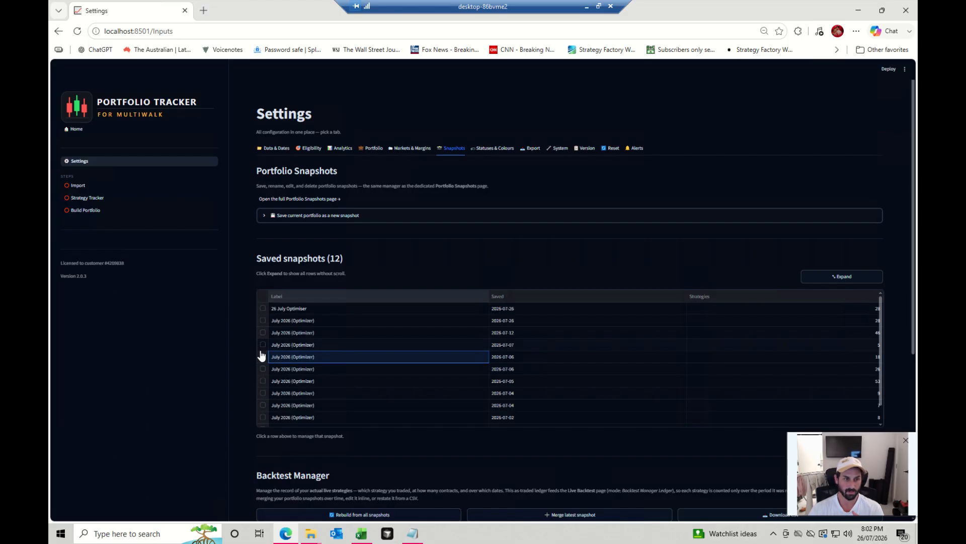
scroll(488, 338, down, 5)
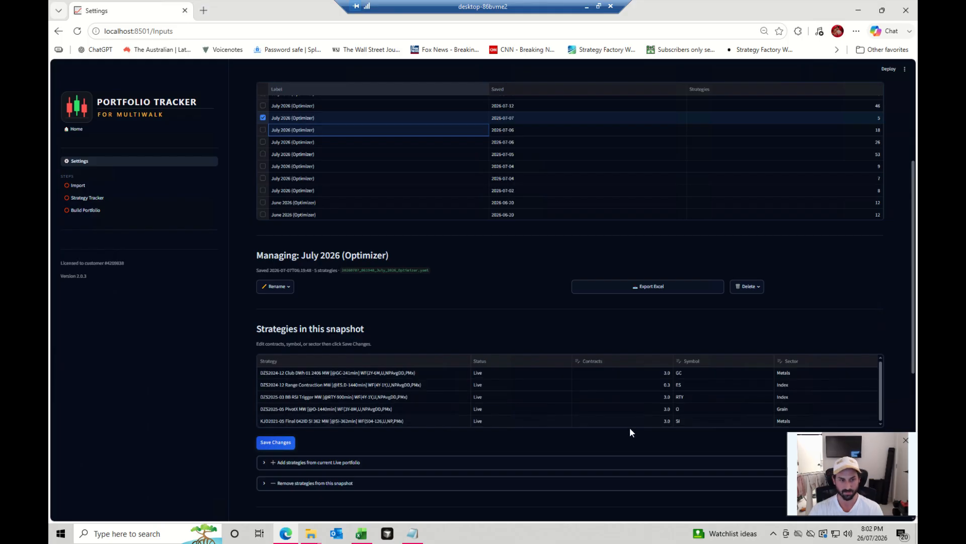
Expand the selected snapshot's sections for adding and removing strategies and check which live strategies can be added.
click(264, 462)
scroll(398, 443, down, 3)
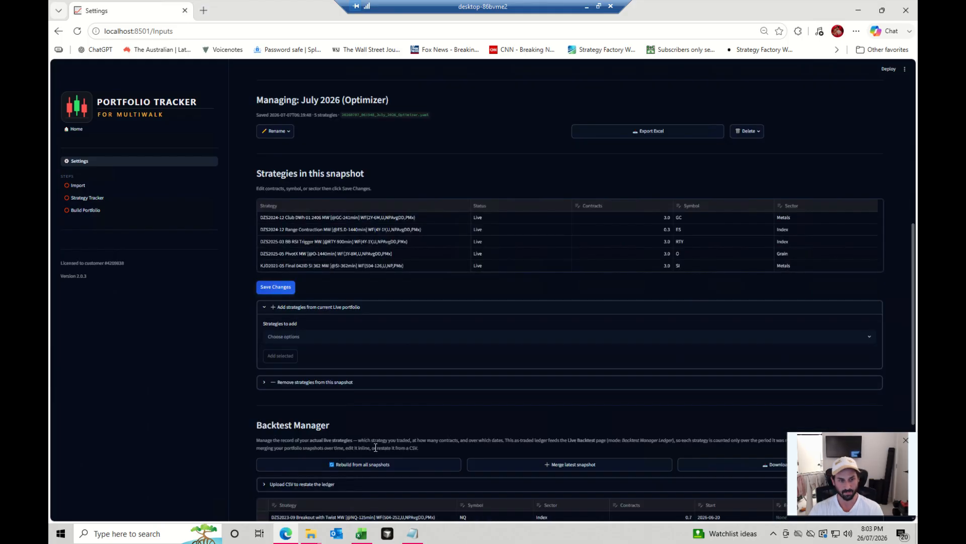
click(296, 336)
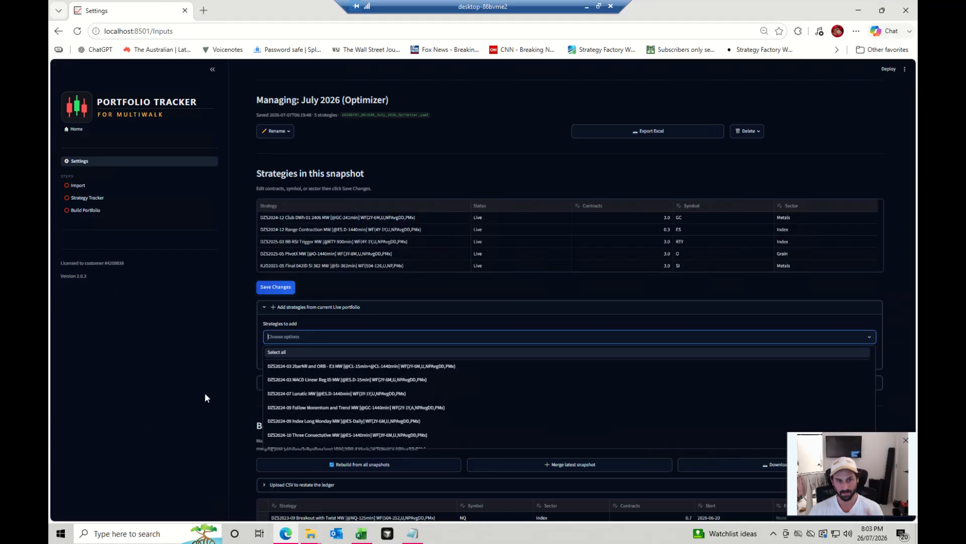
click(243, 397)
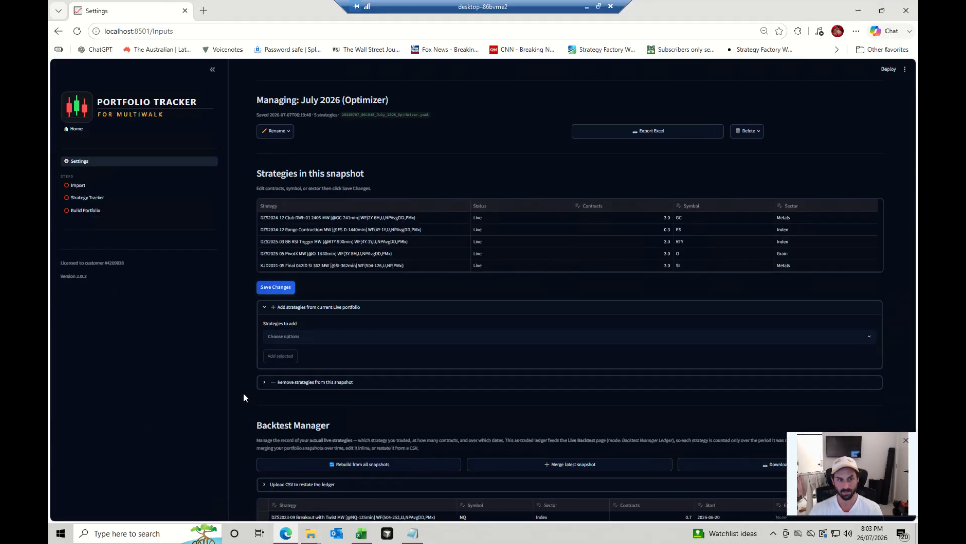
click(320, 381)
scroll(325, 336, down, 1)
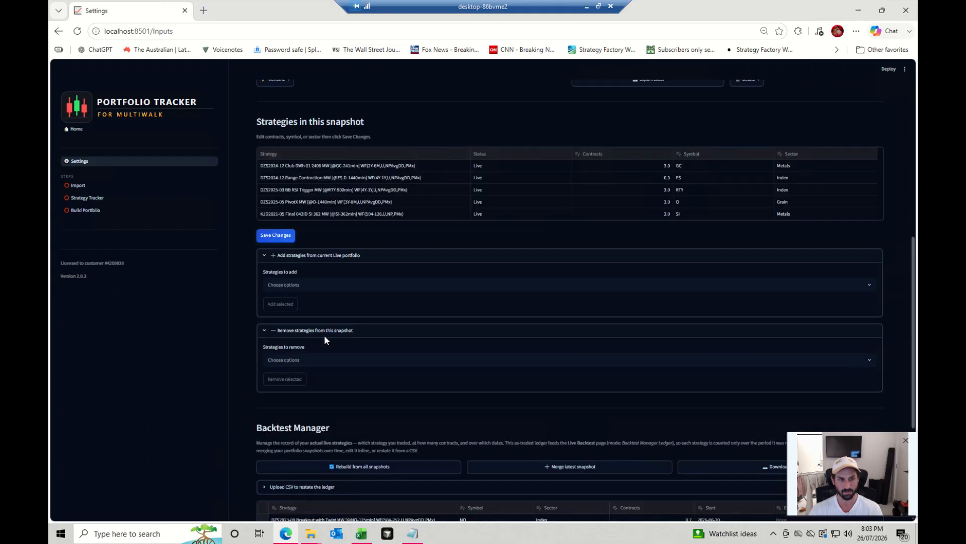
Check which strategies can be removed from the selected July 2026 (Optimizer) snapshot.
click(317, 361)
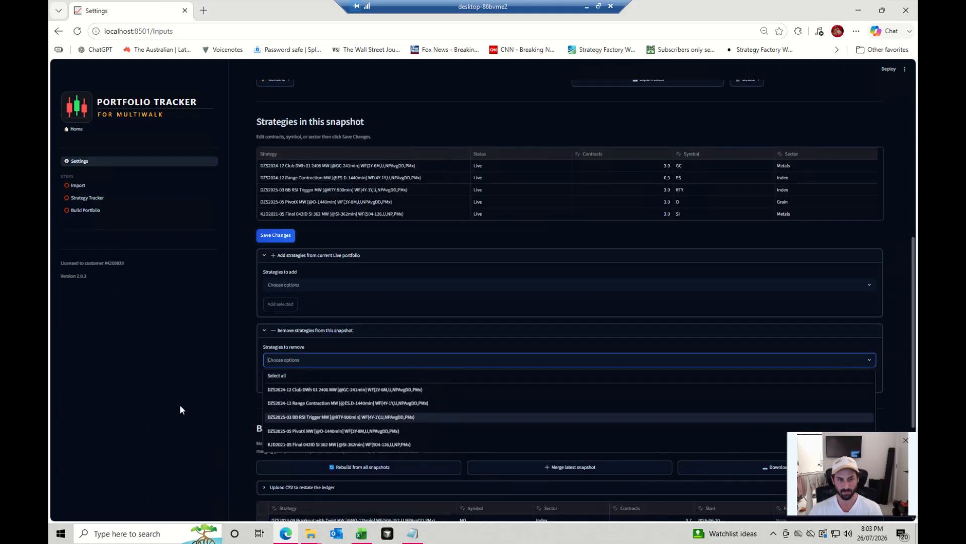
click(194, 384)
scroll(403, 313, down, 2)
scroll(406, 312, up, 8)
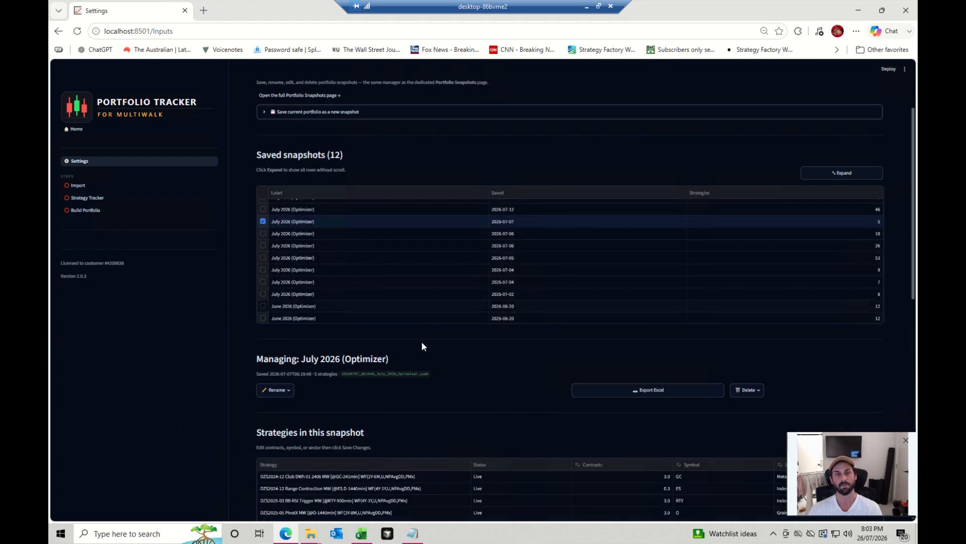
Review the saved snapshots list together with the selected snapshot's strategies, contracts and management options.
scroll(422, 344, up, 1)
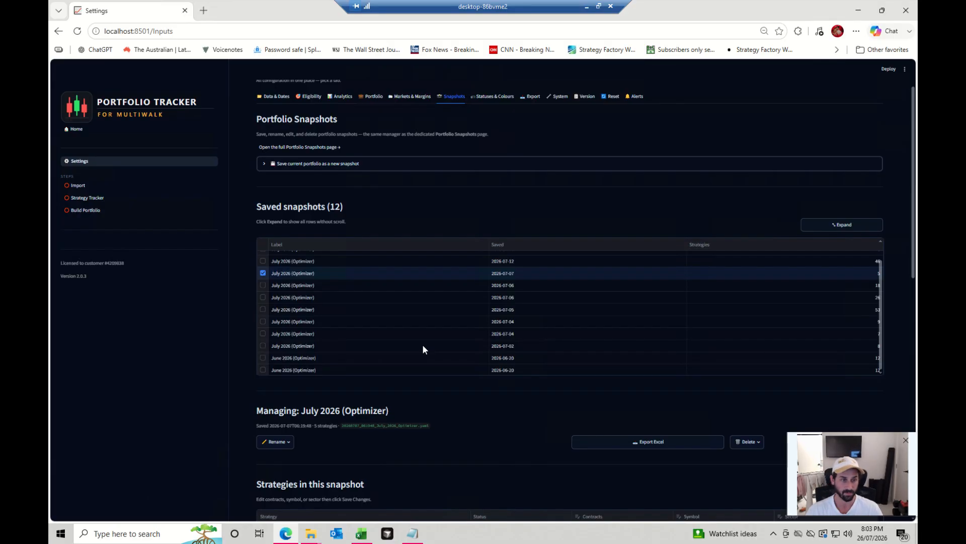
scroll(418, 354, down, 1)
scroll(329, 295, up, 1)
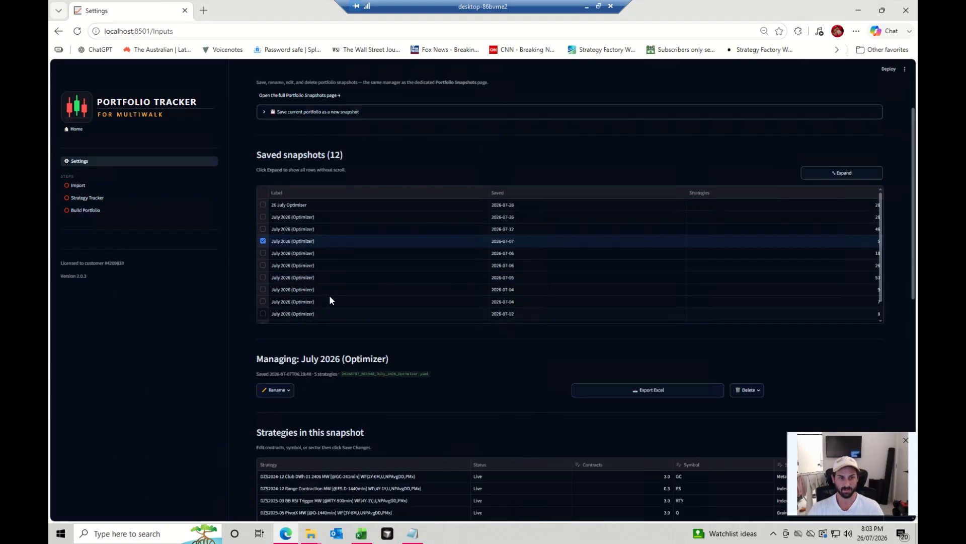
scroll(328, 294, up, 2)
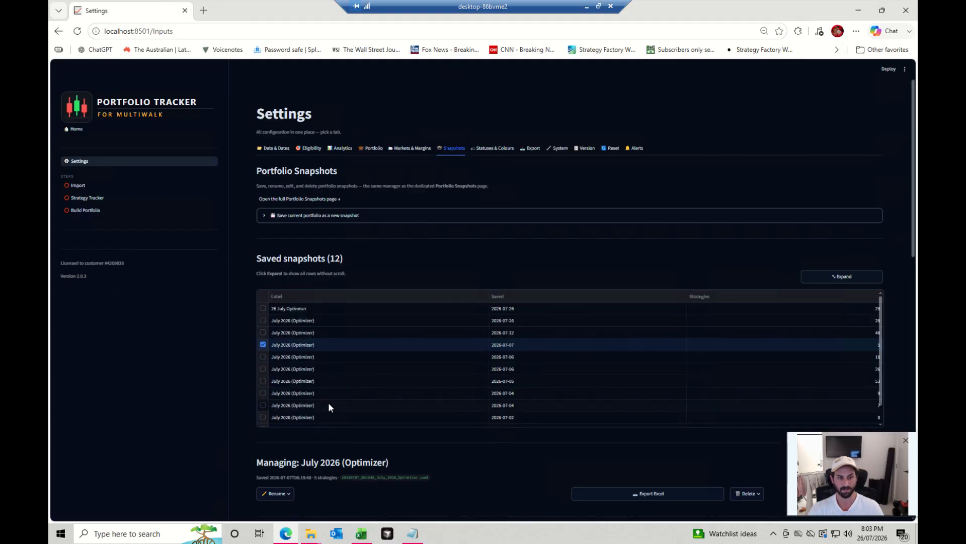
scroll(337, 380, down, 1)
scroll(342, 413, down, 7)
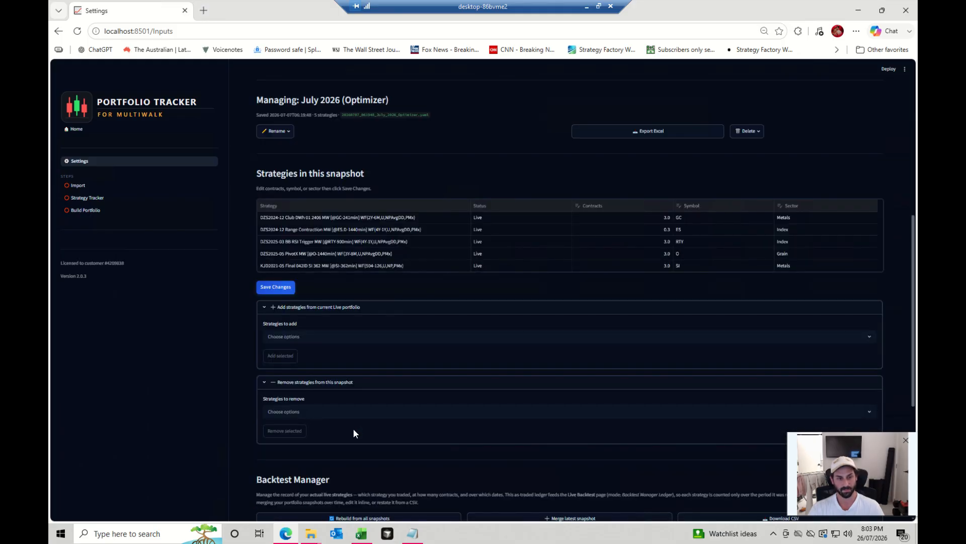
scroll(354, 432, down, 2)
scroll(360, 403, down, 1)
scroll(378, 272, up, 5)
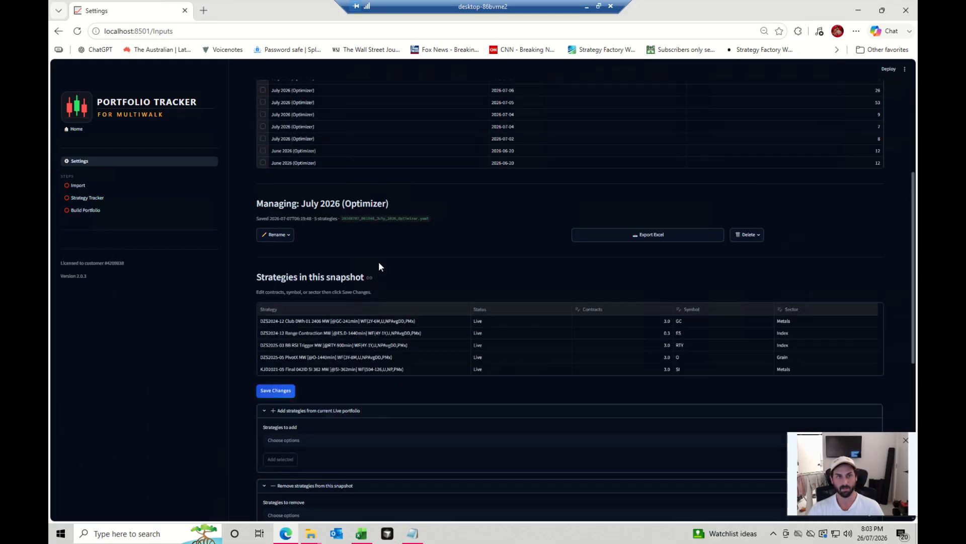
scroll(352, 226, up, 2)
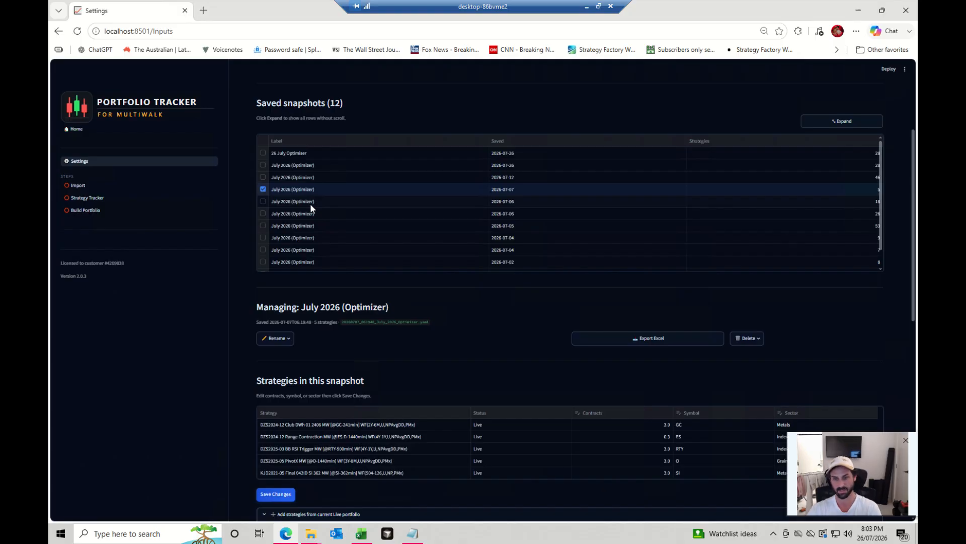
scroll(574, 311, down, 5)
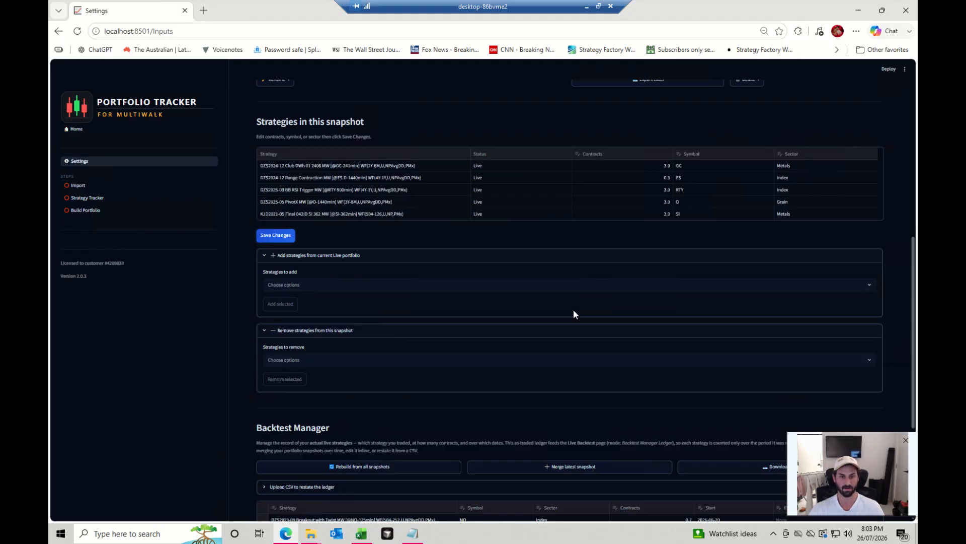
Examine the Backtest Manager ledger's strategies, contracts and start and end dates, along with its rebuild, merge and CSV options.
scroll(573, 313, down, 4)
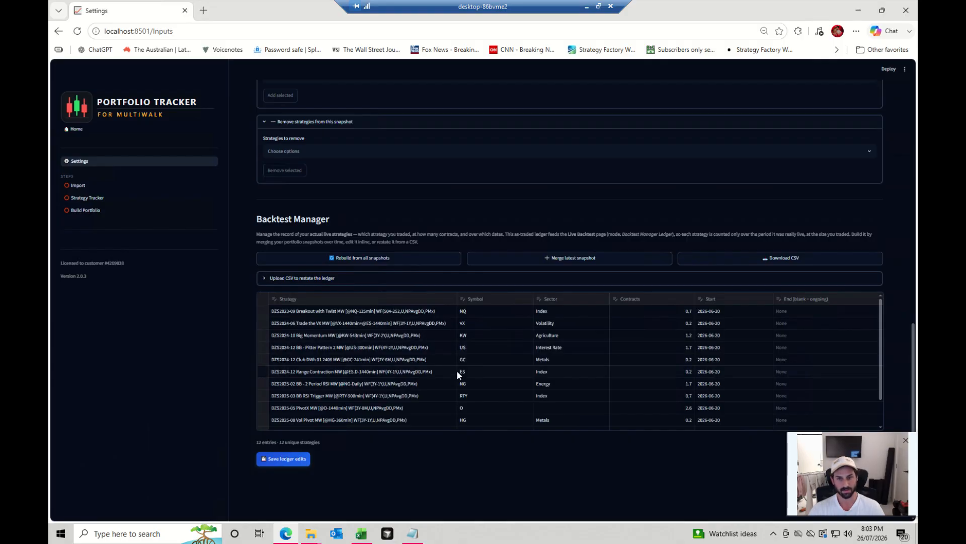
scroll(456, 370, up, 1)
scroll(446, 406, up, 1)
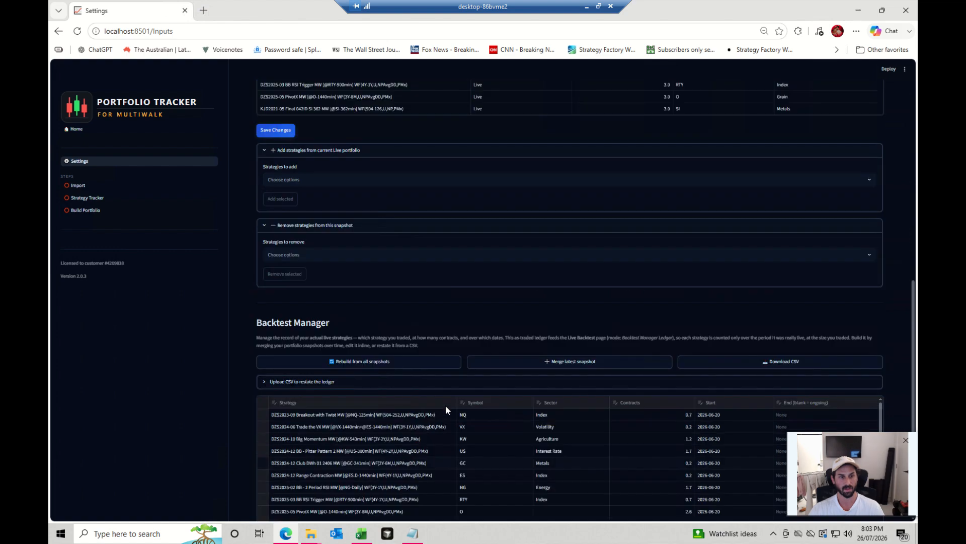
scroll(446, 405, down, 1)
scroll(459, 456, down, 2)
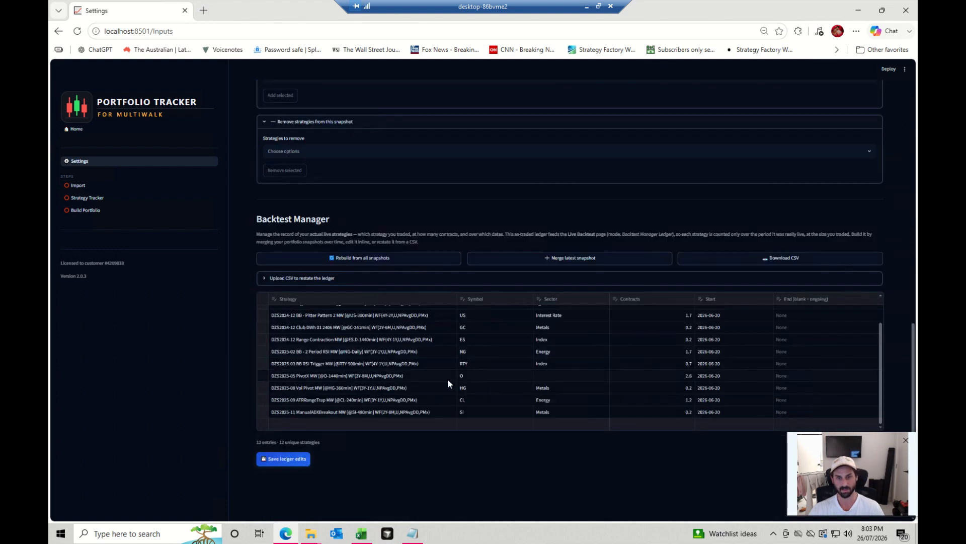
scroll(448, 378, up, 1)
scroll(448, 378, down, 1)
scroll(448, 379, up, 1)
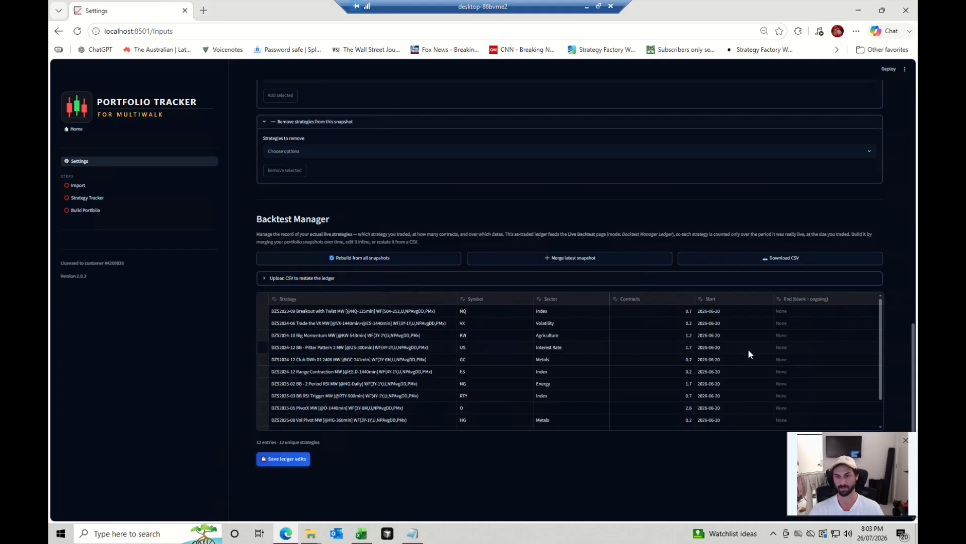
Review the status options and colours, and check which statuses can be bulk-set in the Strategy & Status Manager.
scroll(695, 327, up, 15)
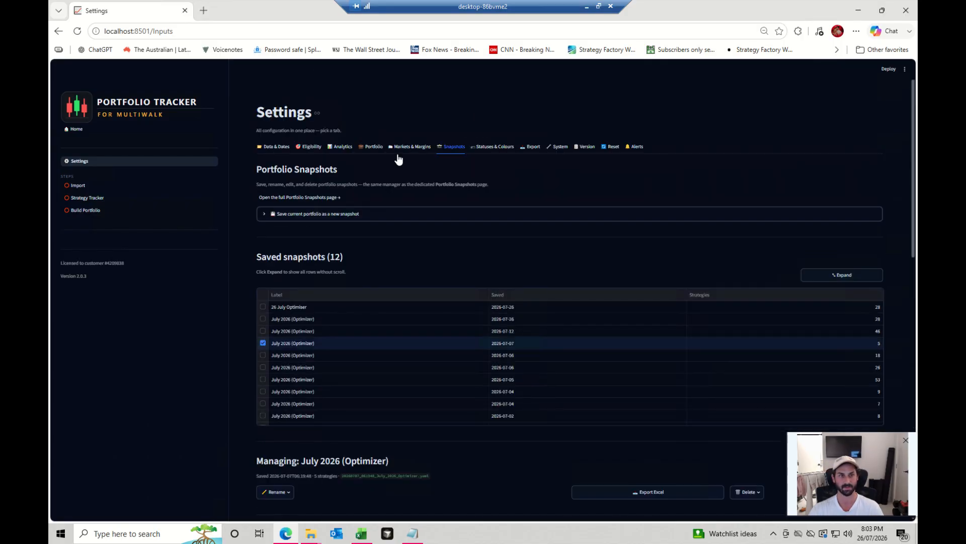
click(496, 148)
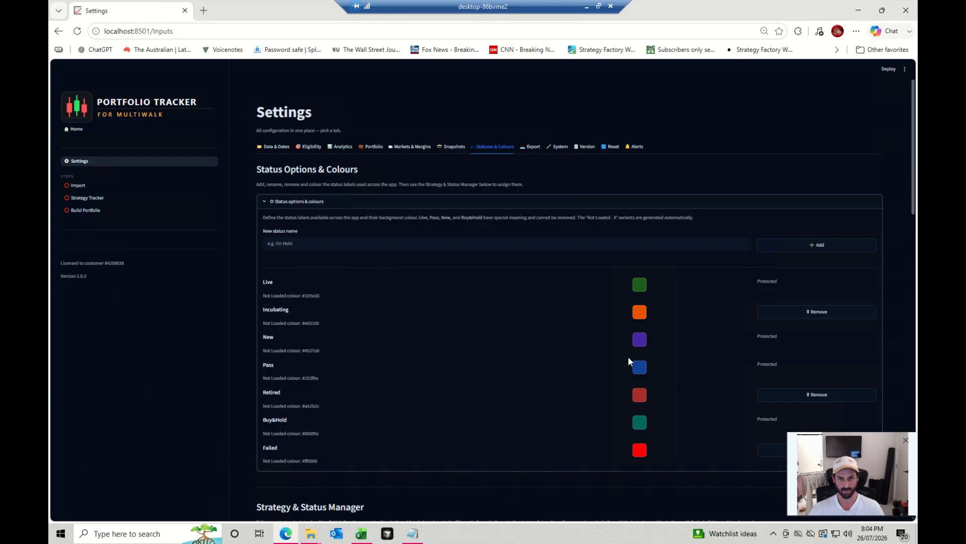
scroll(629, 361, down, 5)
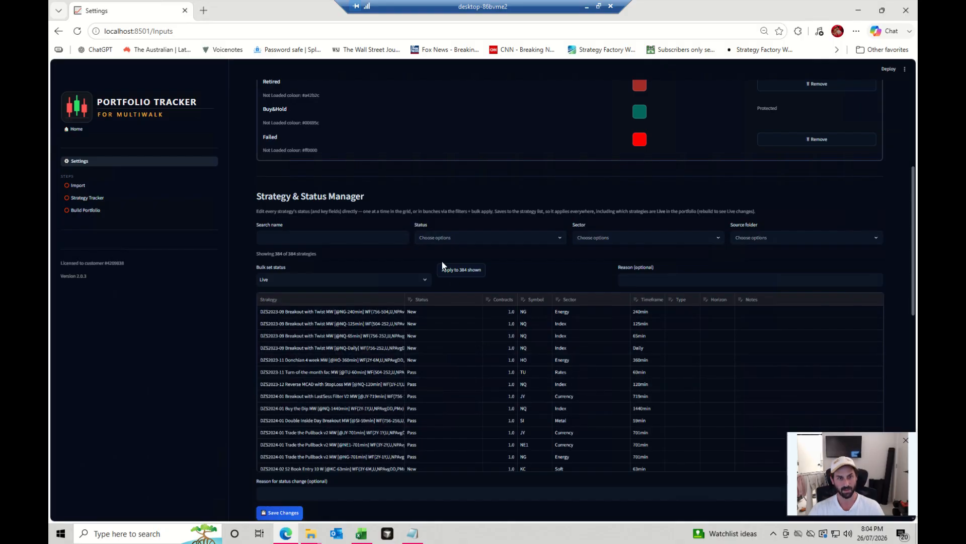
click(398, 283)
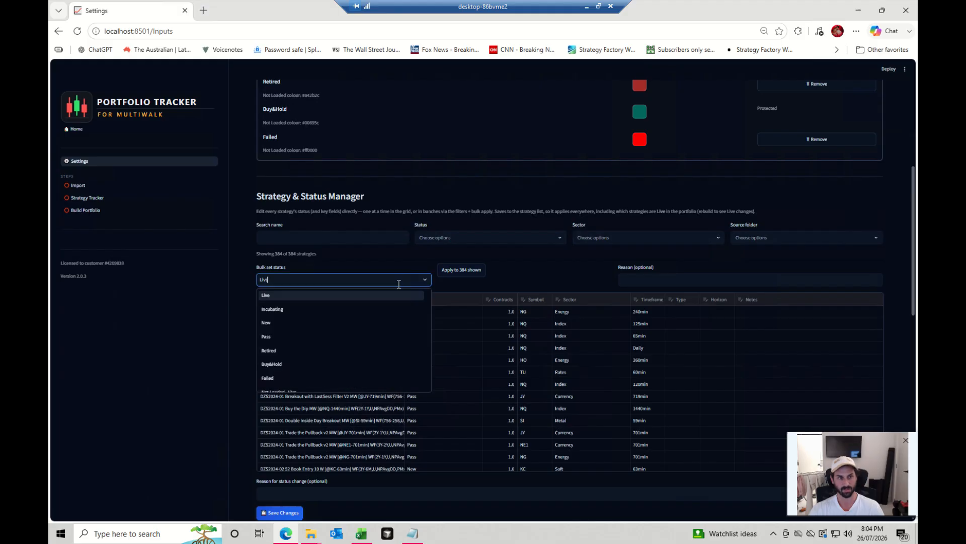
click(373, 254)
scroll(487, 146, up, 5)
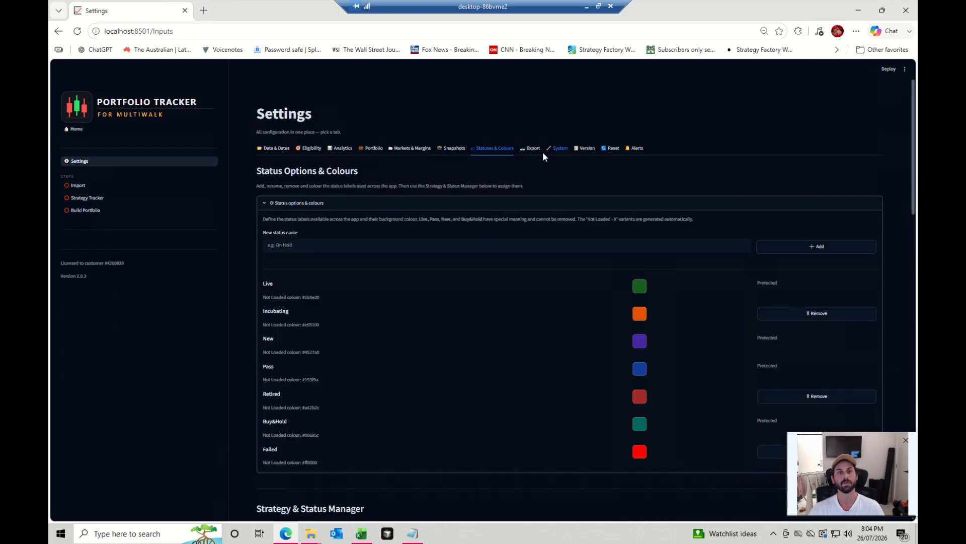
View the Export, System, Version, Reset and Alerts settings one after another.
click(535, 149)
click(558, 150)
click(588, 150)
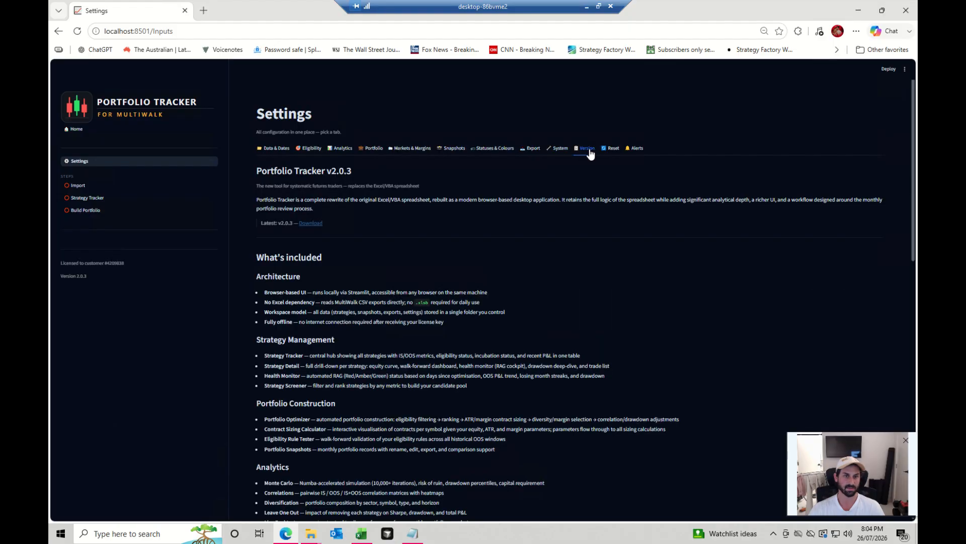
click(617, 150)
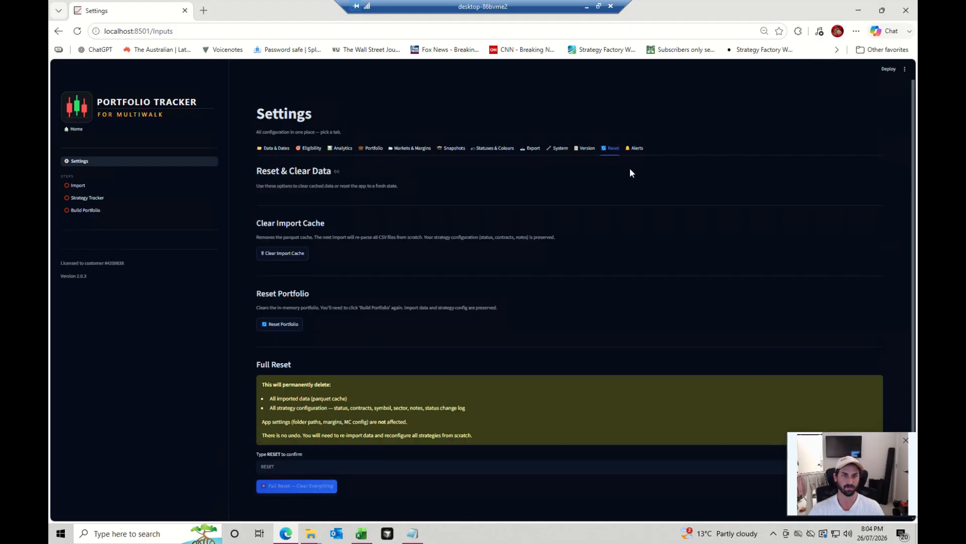
click(632, 156)
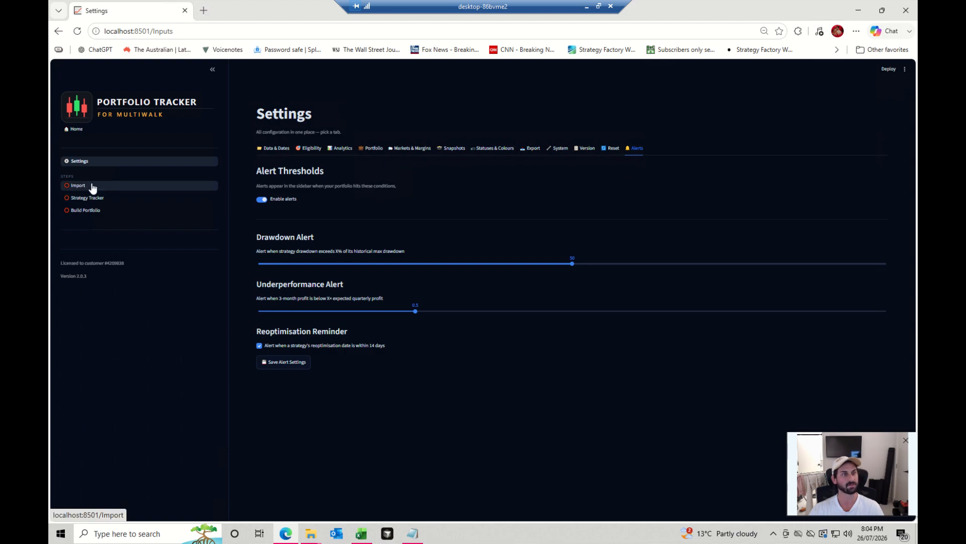
Open the Import page's strategy configuration and look through the table of statuses, contracts, symbols and sectors.
click(117, 187)
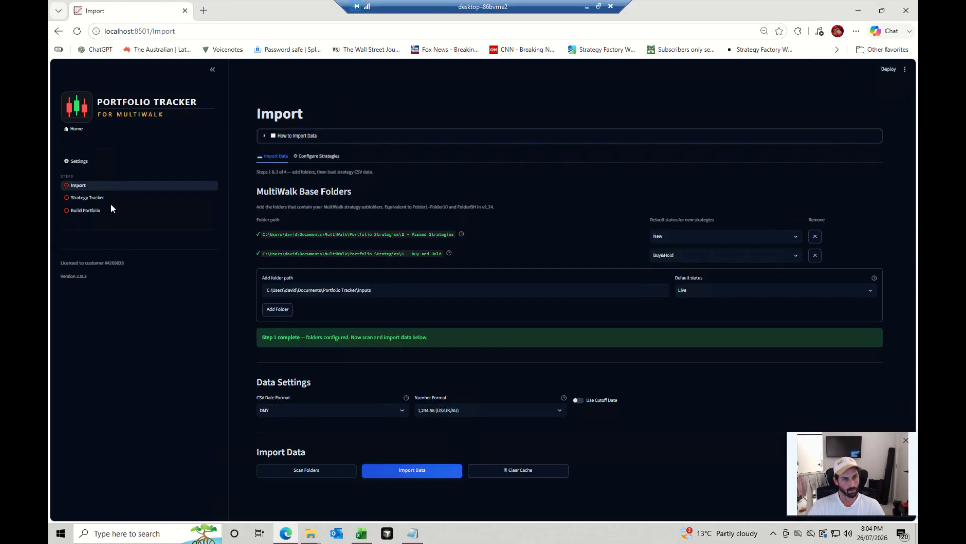
click(319, 157)
scroll(503, 265, down, 15)
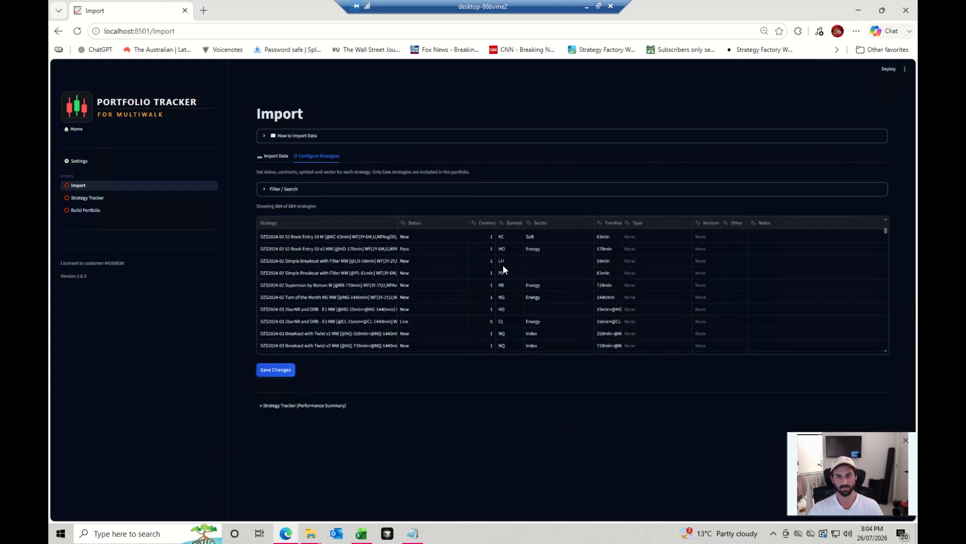
scroll(510, 276, down, 15)
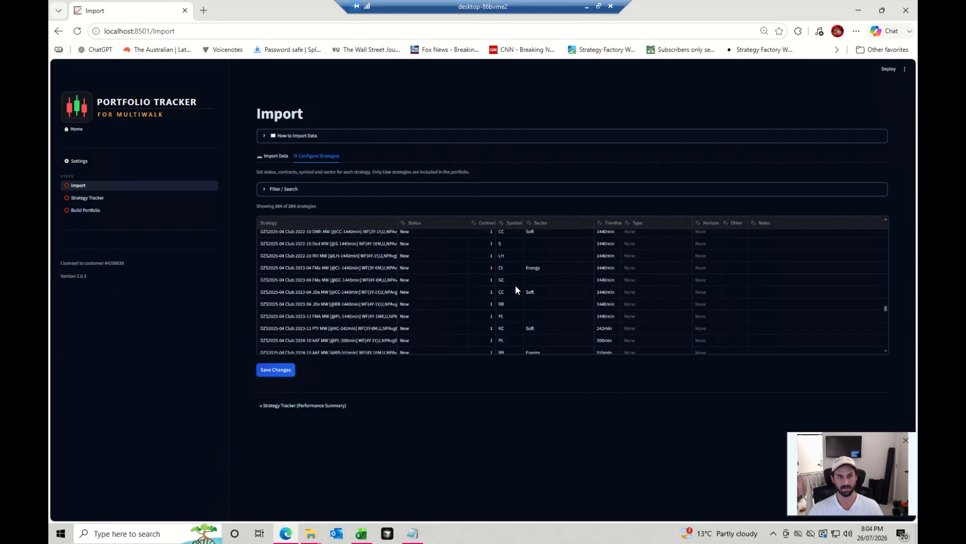
scroll(506, 276, up, 15)
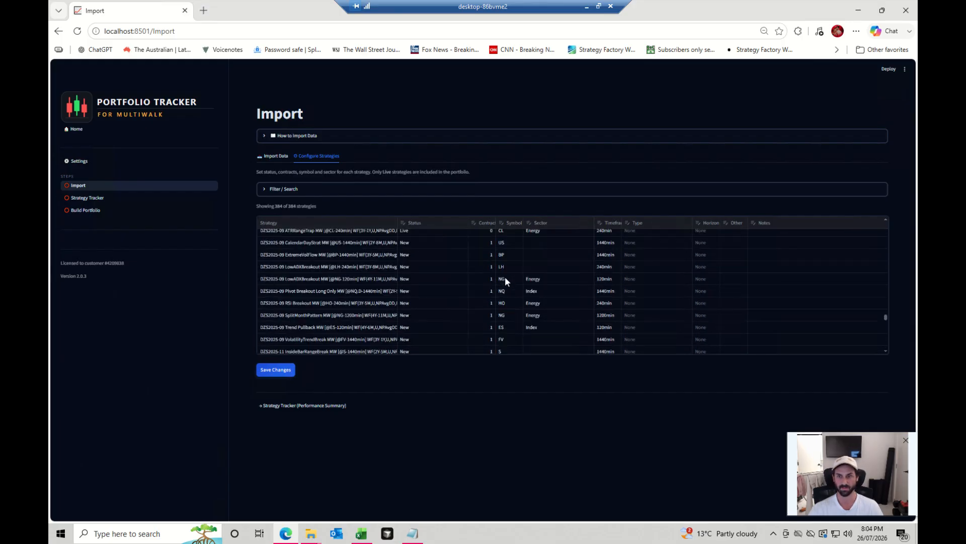
scroll(500, 273, up, 15)
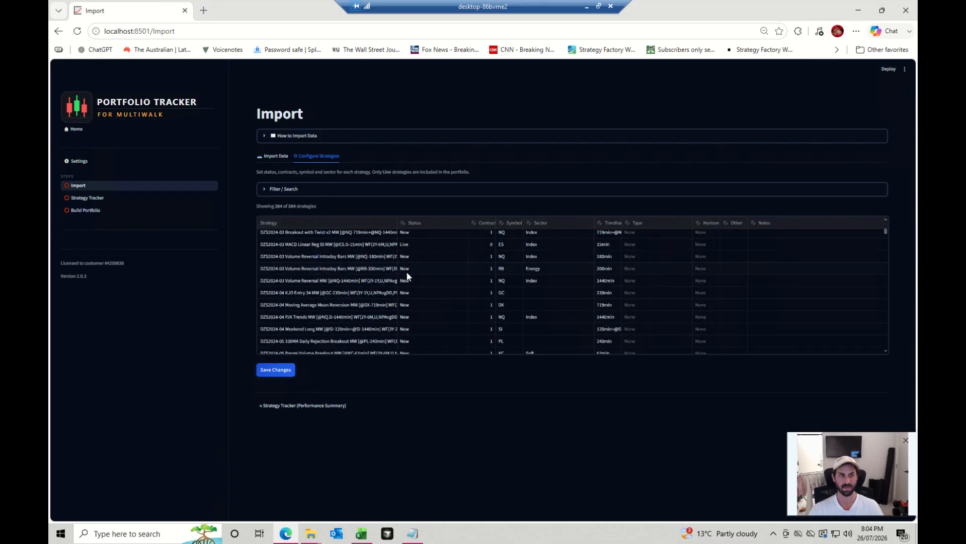
scroll(407, 273, up, 5)
click(415, 263)
click(414, 270)
click(413, 269)
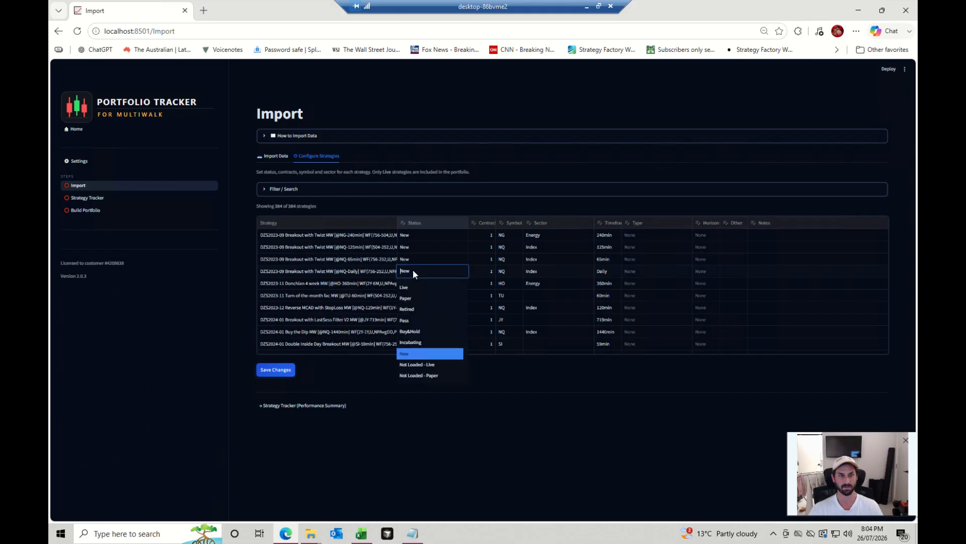
click(418, 287)
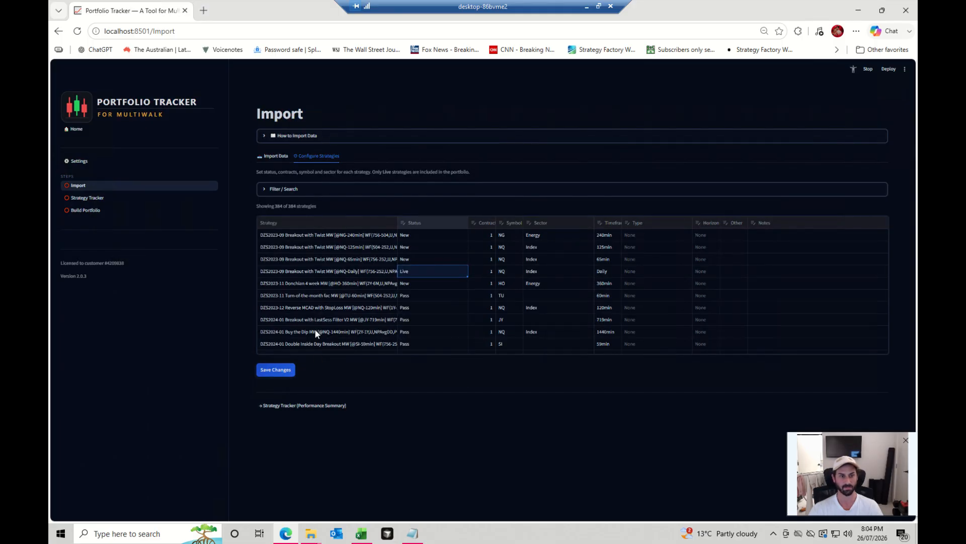
Return to the data import settings and highlight the configured MultiWalk base folder paths.
click(268, 159)
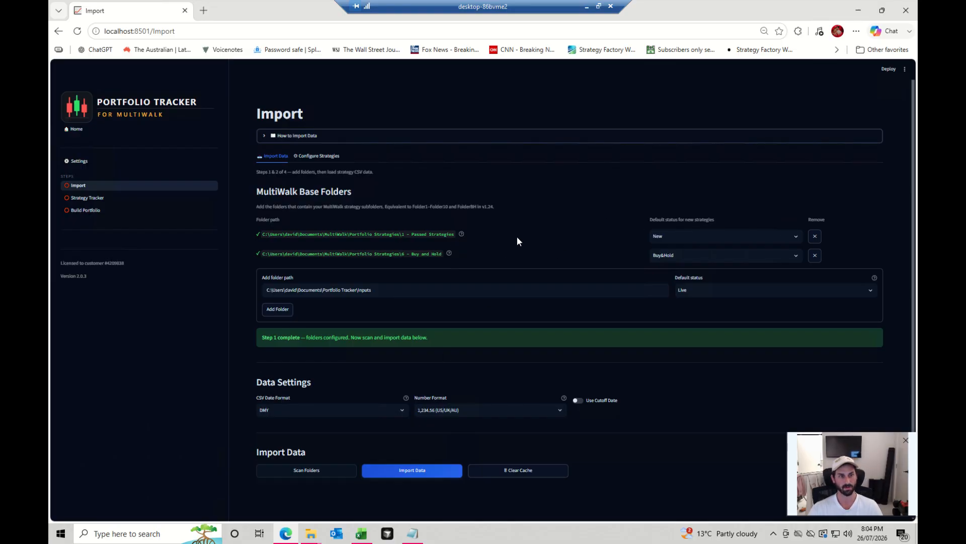
drag(459, 259, 296, 240)
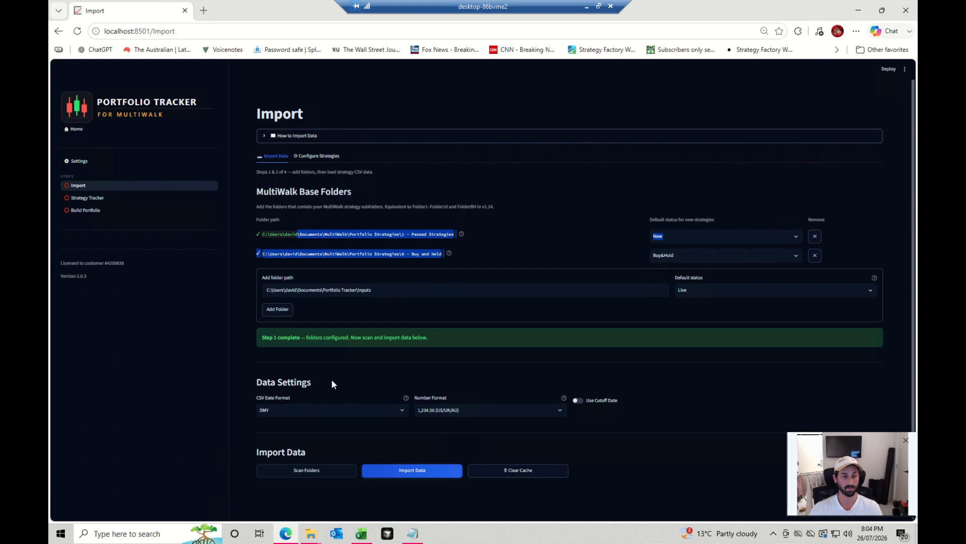
click(493, 230)
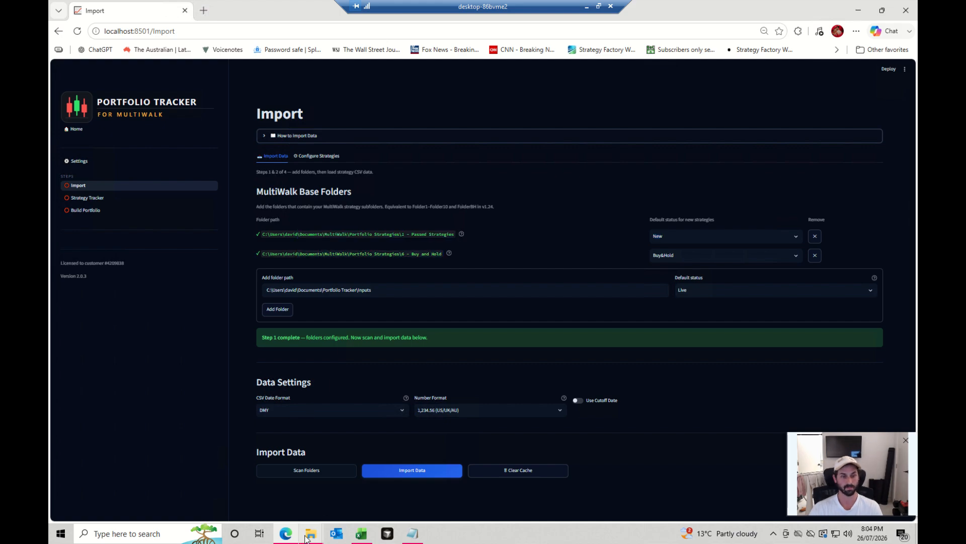
Switch to File Explorer and open the 1 - Passed Strategies folder under Portfolio Strategies to browse its strategy subfolders.
mouse_move(311, 533)
mouse_move(419, 499)
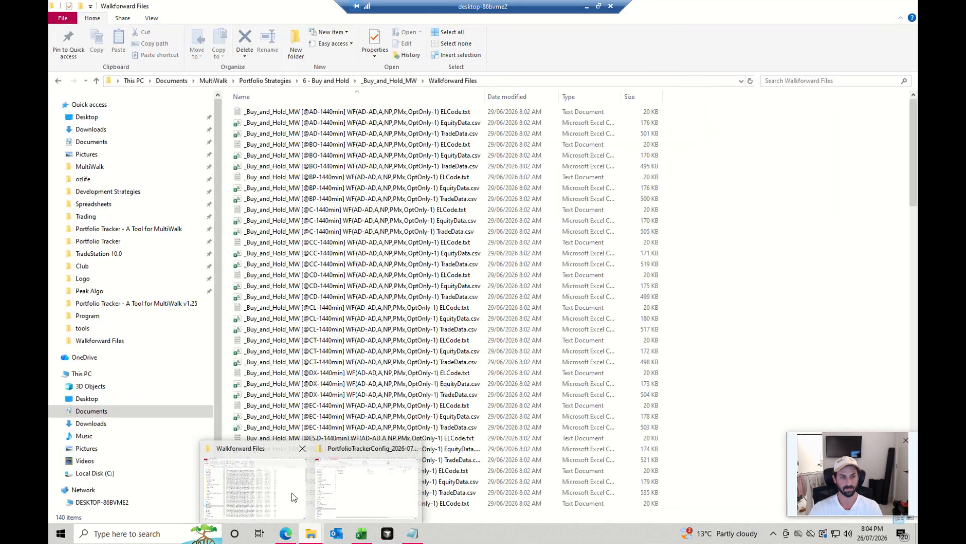
click(255, 486)
click(347, 81)
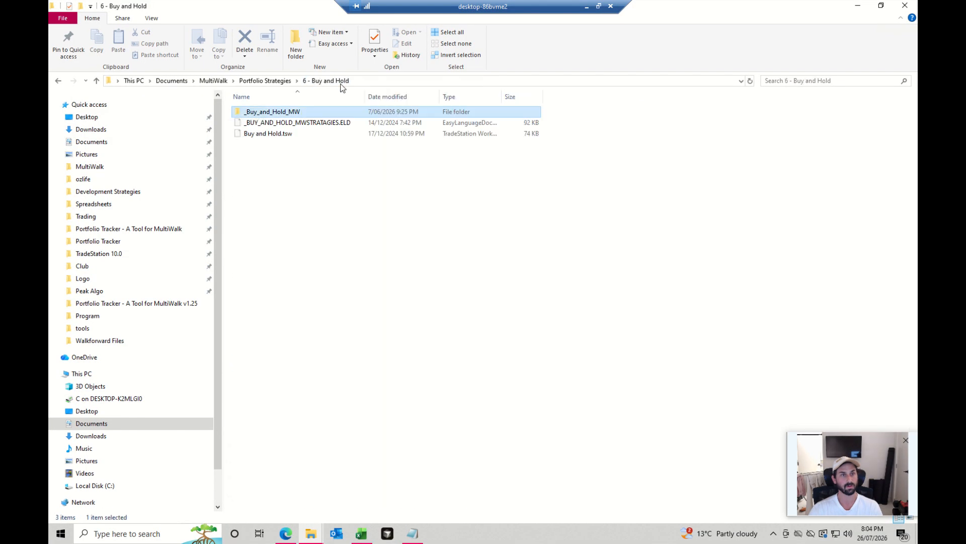
click(272, 81)
double_click(294, 111)
click(289, 114)
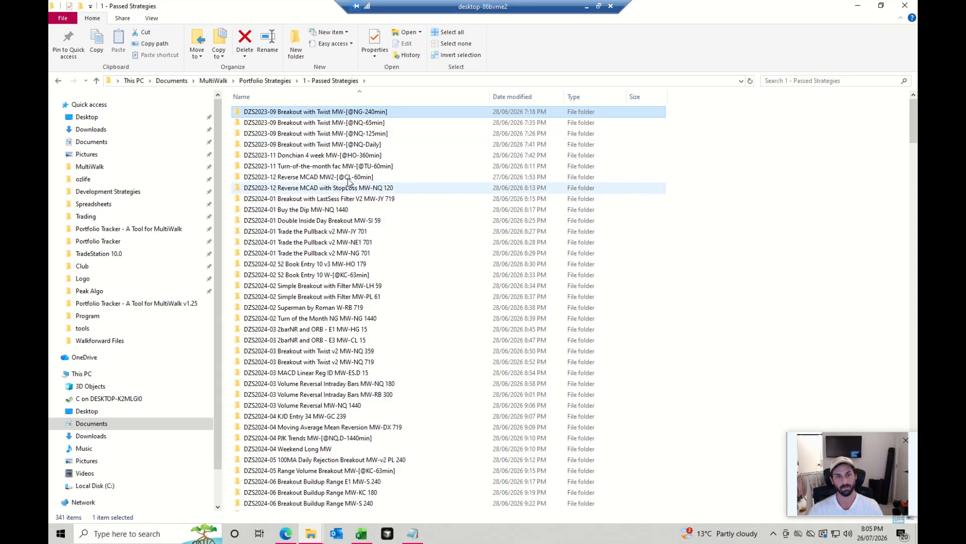
scroll(330, 186, down, 12)
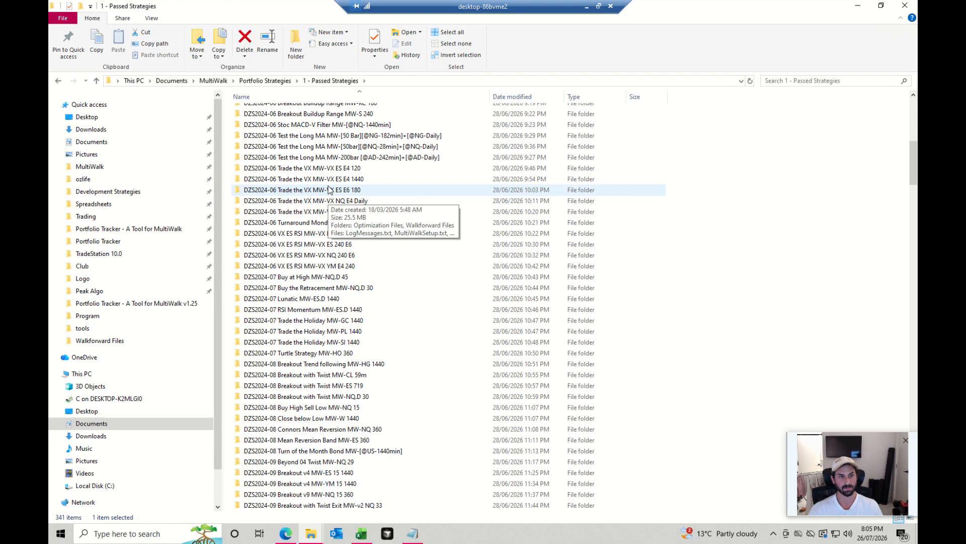
Browse the strategy subfolders of 1 - Passed Strategies, going back through its parent Portfolio Strategies folder.
scroll(328, 189, down, 7)
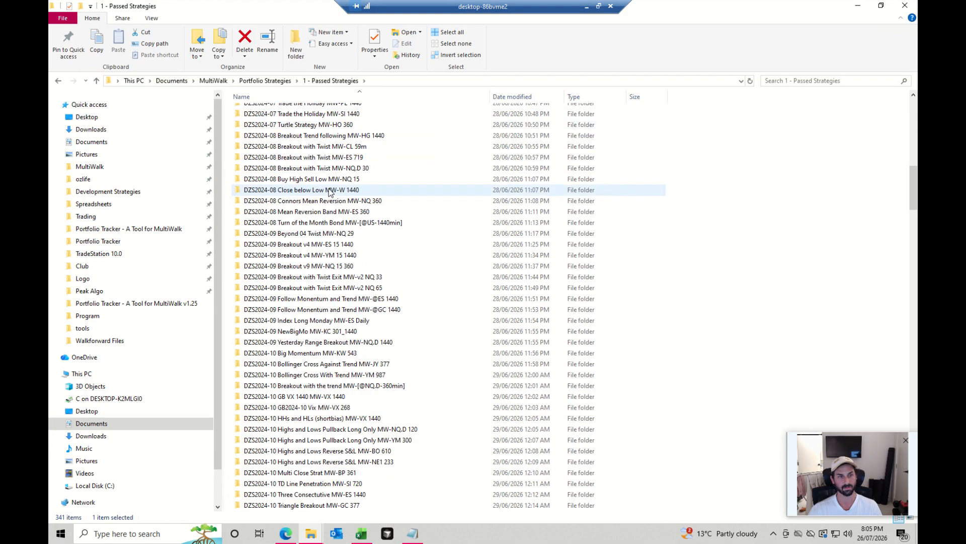
click(289, 81)
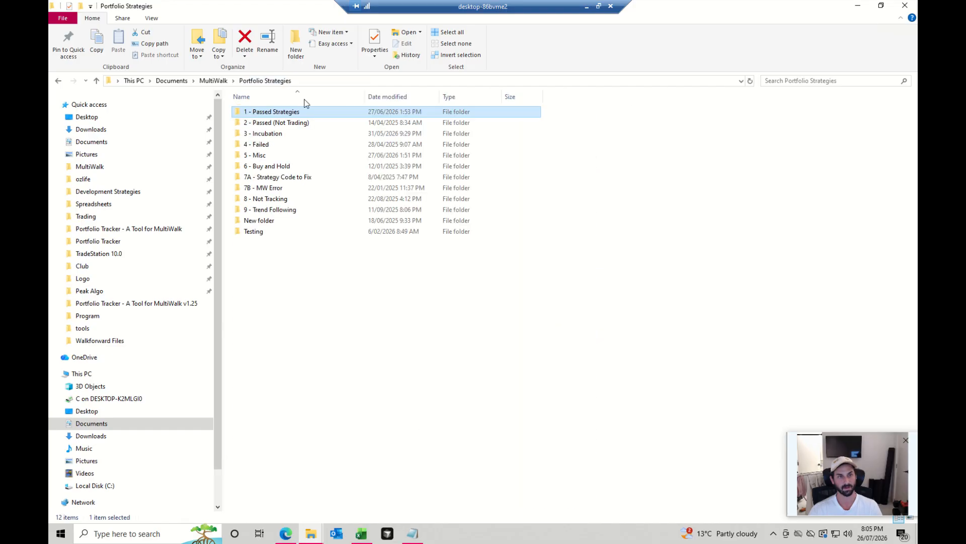
click(283, 116)
double_click(328, 114)
scroll(340, 280, down, 15)
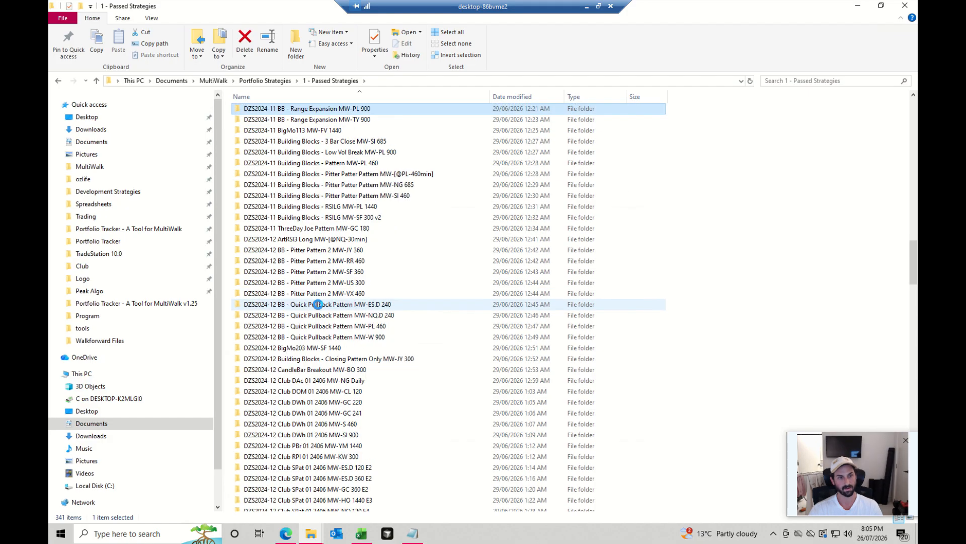
Open the Walkforward Files folder of the DZS2025-01 Long Term Mom Breakout MW-FV 1440 strategy, then return to the Import page.
click(318, 309)
double_click(318, 310)
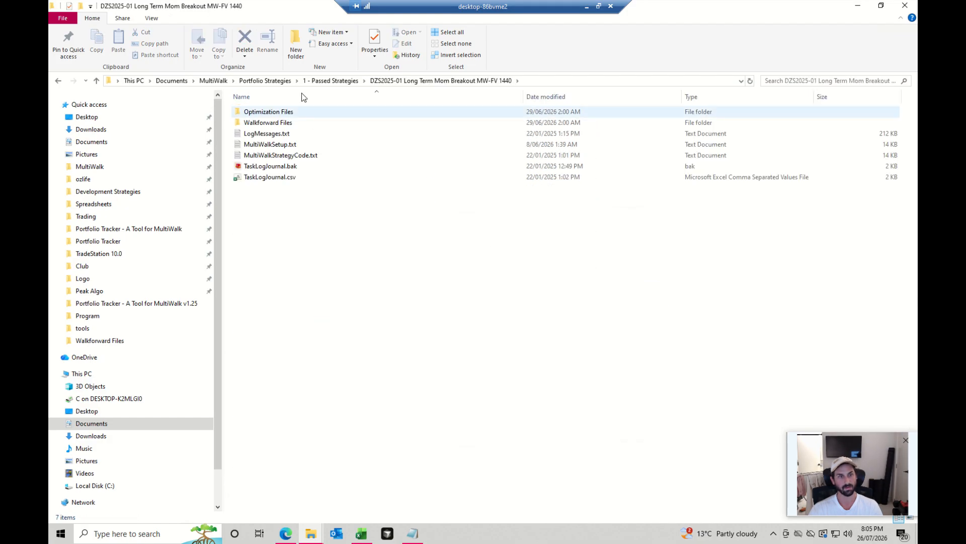
click(281, 134)
click(286, 123)
double_click(286, 124)
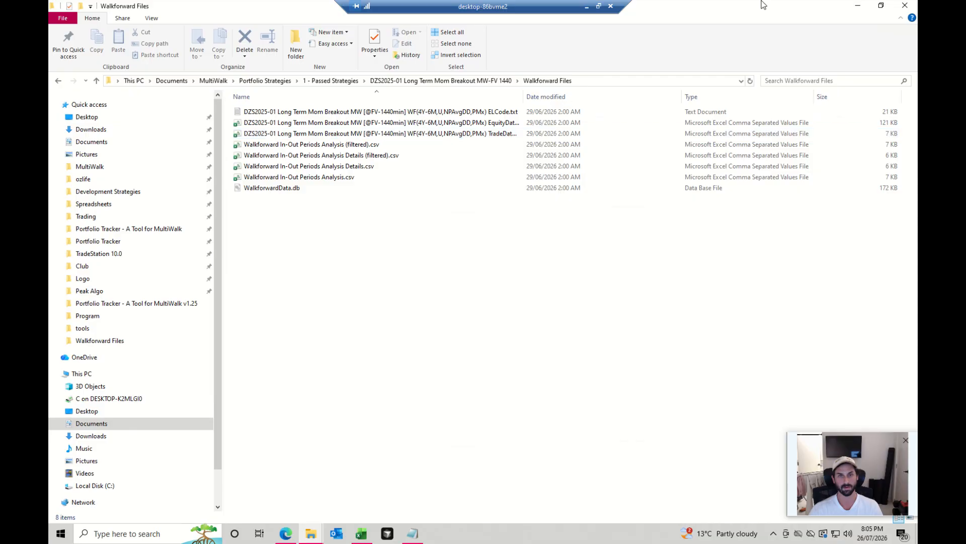
click(858, 5)
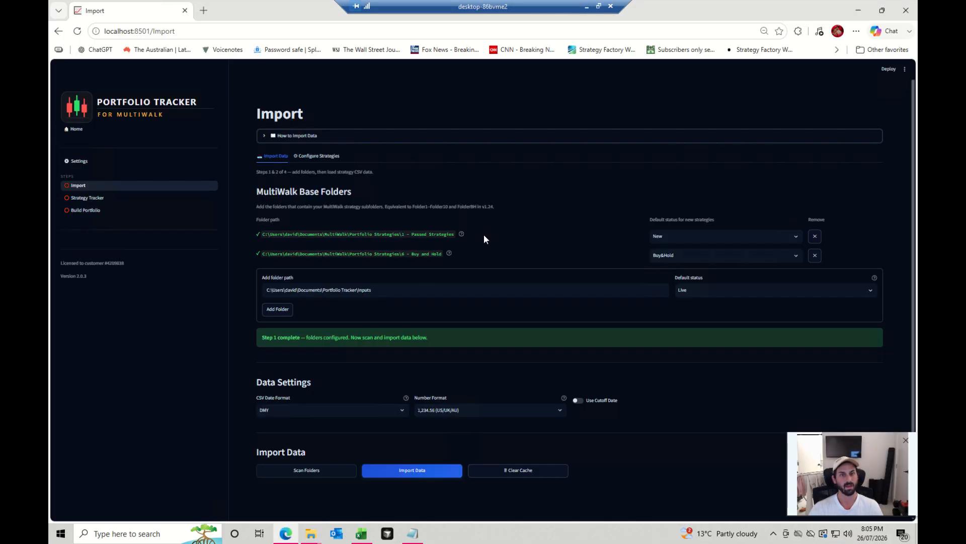
Highlight the 6 - Buy and Hold base folder path and open its _Buy_and_Hold_MW Walkforward Files folder in File Explorer.
drag(511, 228, 255, 252)
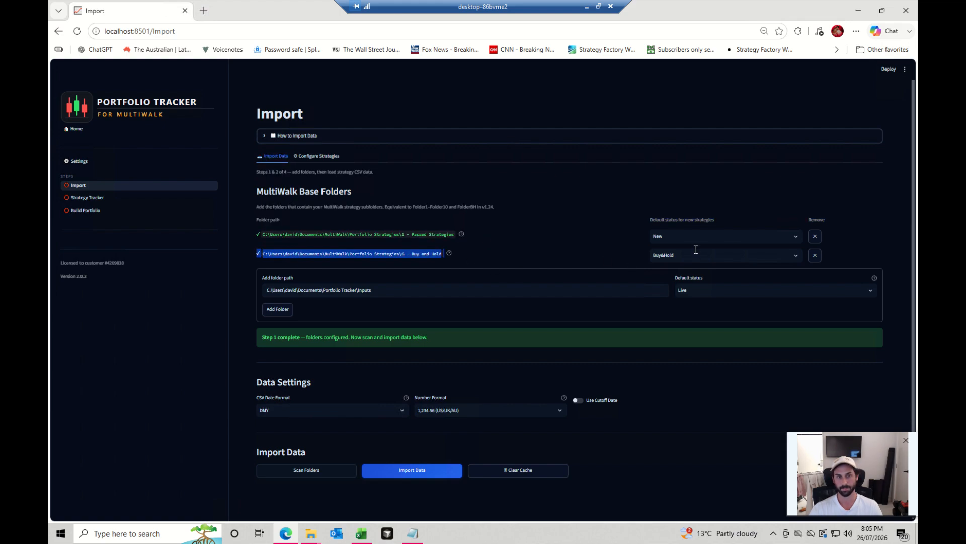
click(310, 533)
mouse_move(358, 492)
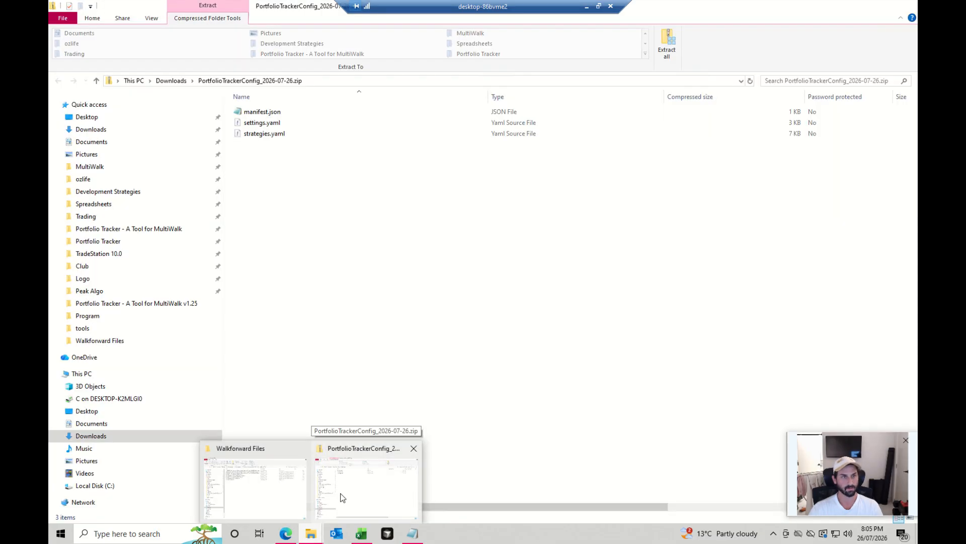
click(292, 496)
click(284, 81)
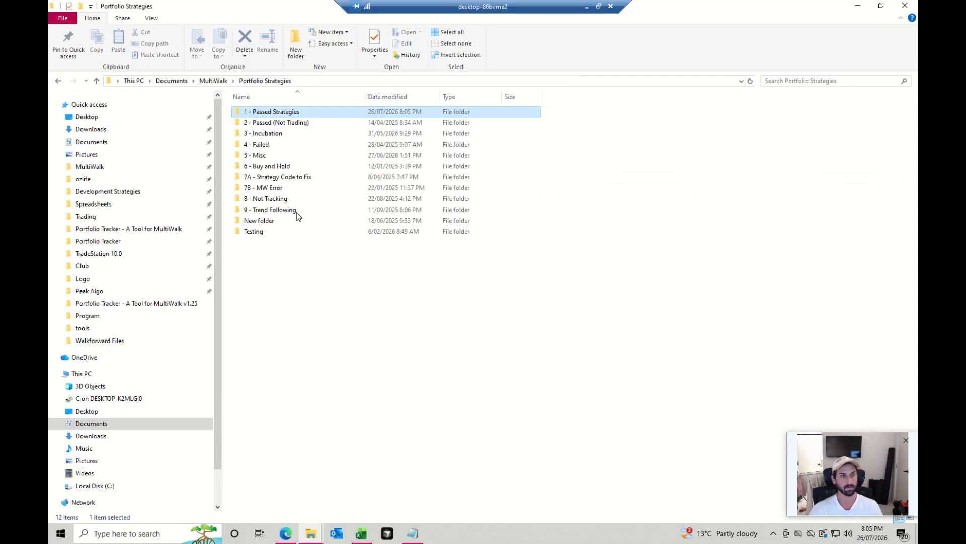
double_click(287, 165)
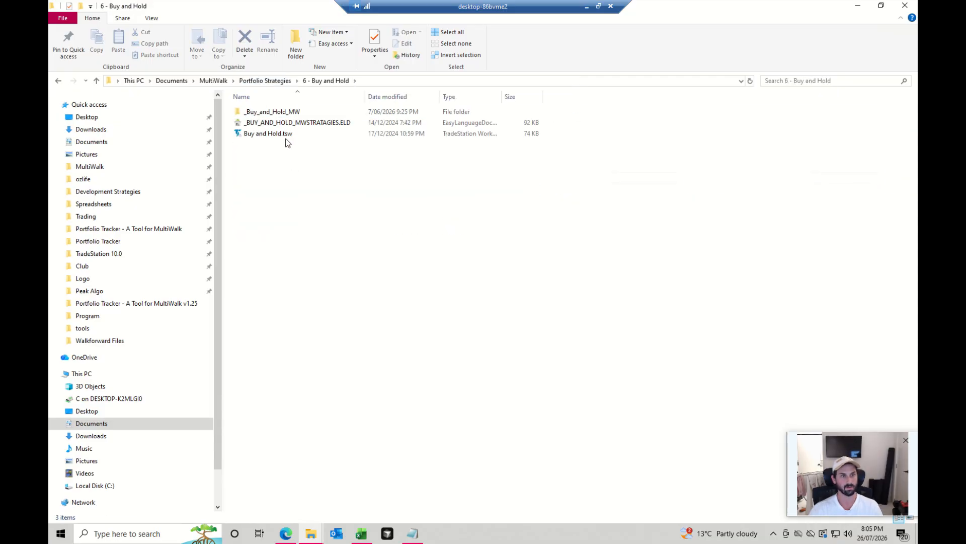
double_click(274, 112)
click(290, 125)
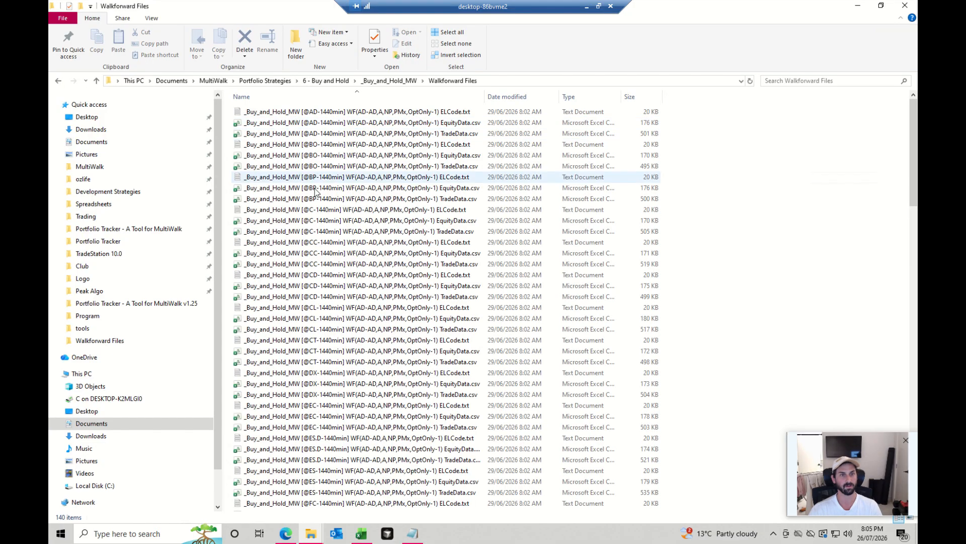
drag(312, 318, 313, 316)
click(388, 310)
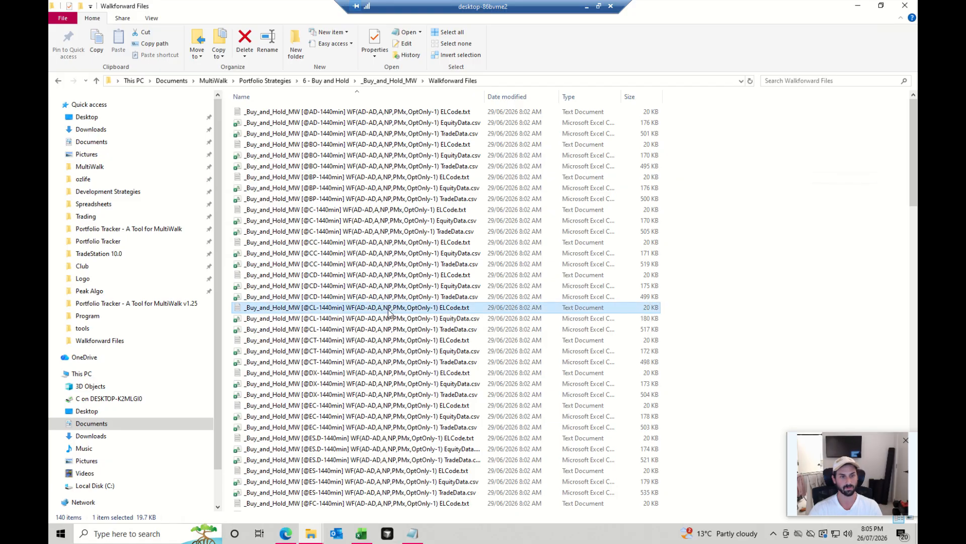
double_click(389, 312)
scroll(382, 237, down, 20)
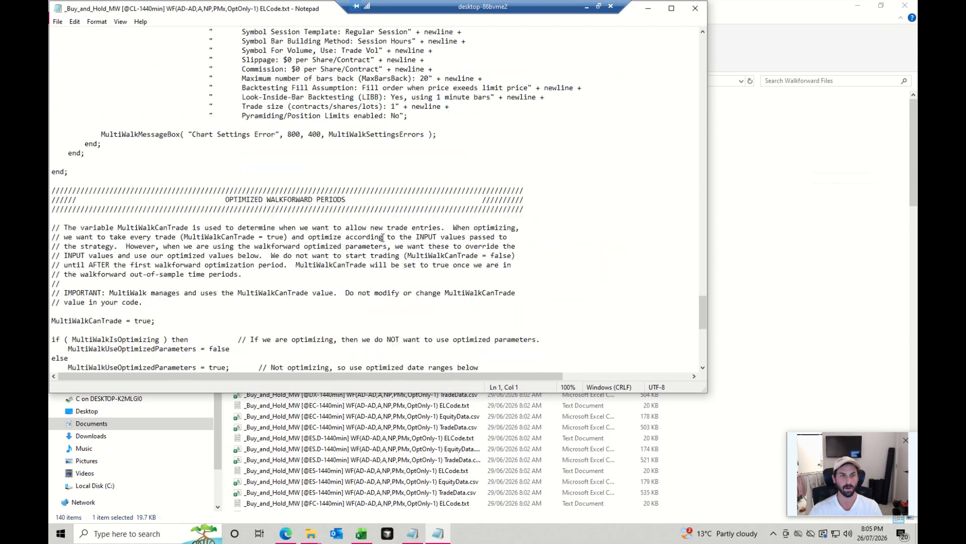
scroll(383, 238, down, 10)
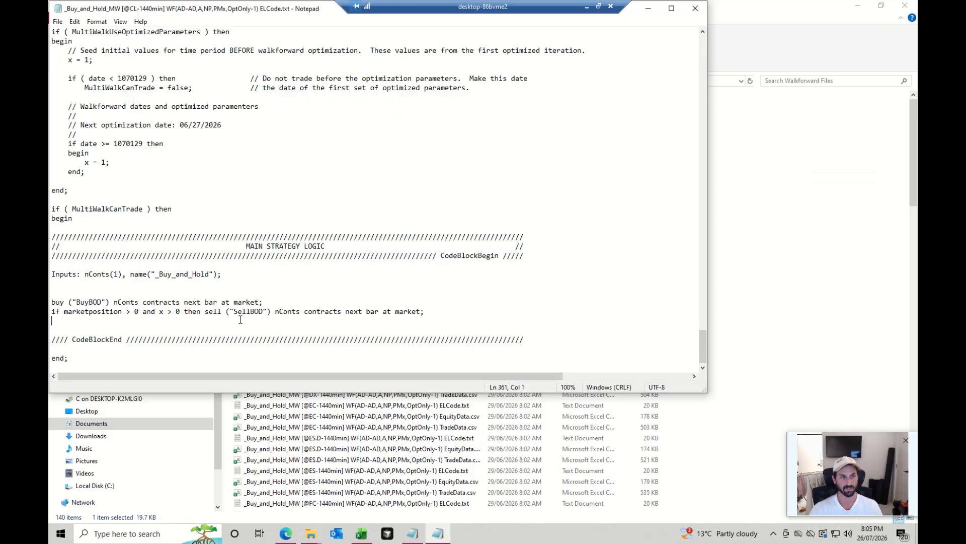
drag(426, 313, 50, 304)
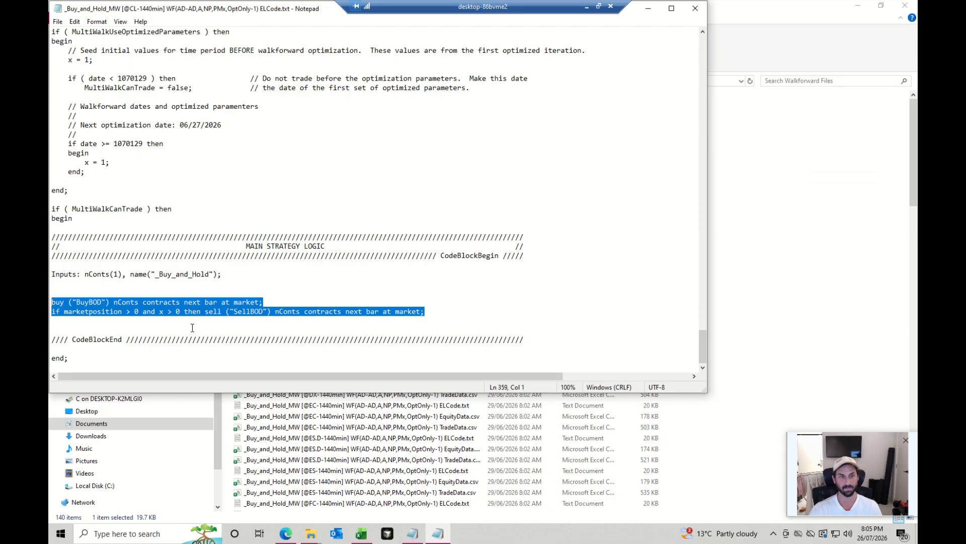
click(307, 338)
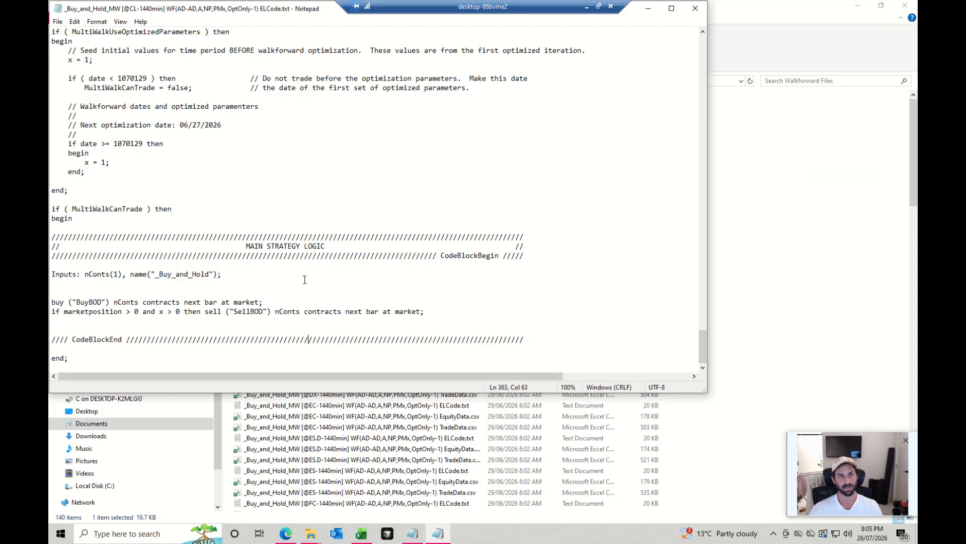
scroll(304, 279, up, 10)
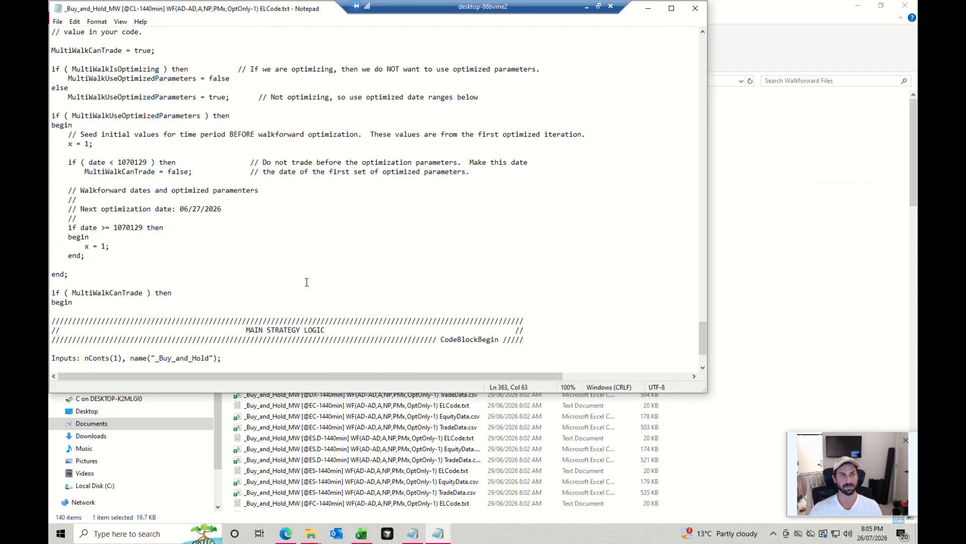
click(695, 8)
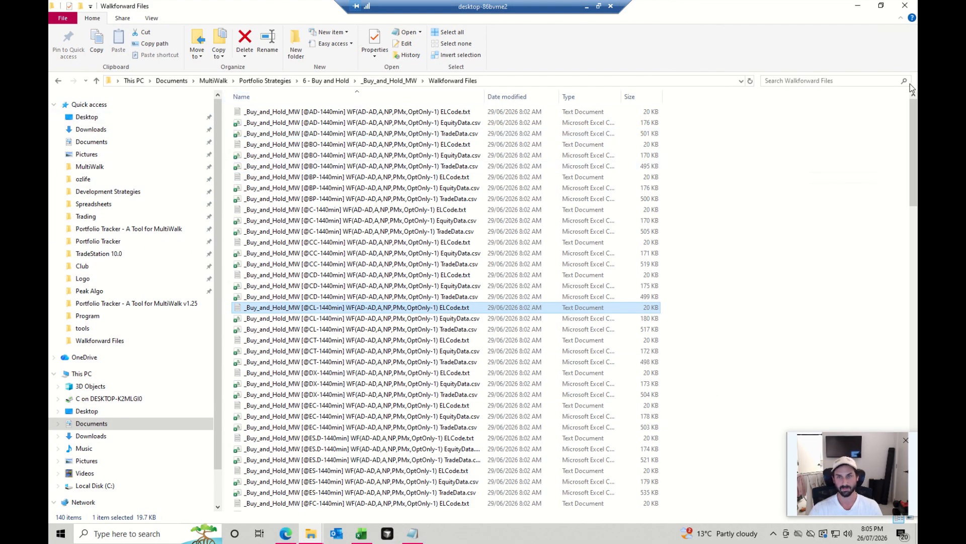
Return to the Import page and look at the default status choices for the 6 - Buy and Hold folder.
click(905, 6)
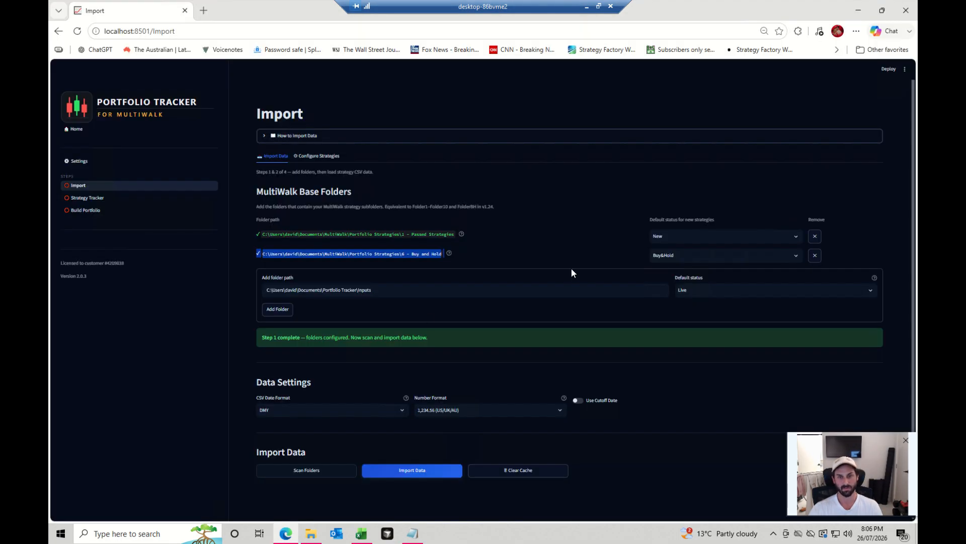
click(689, 253)
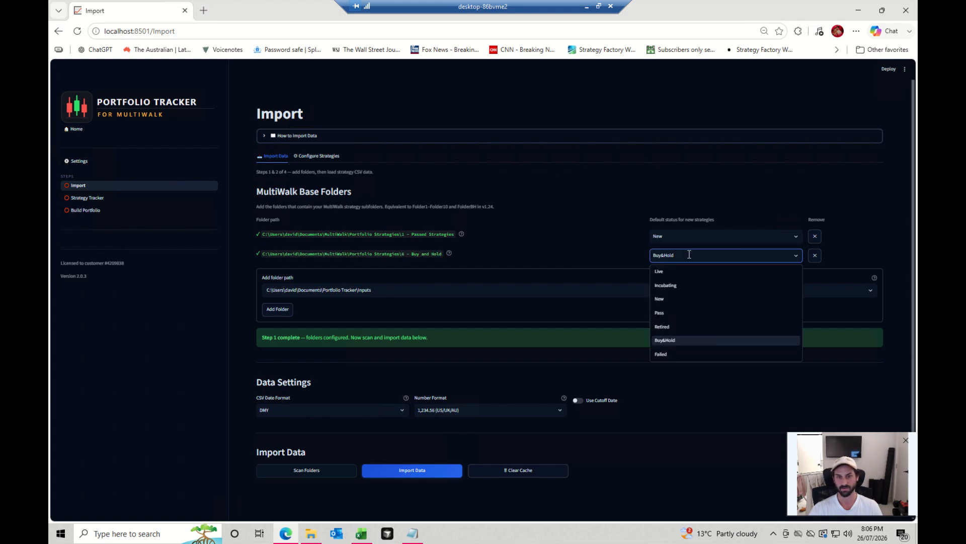
click(563, 258)
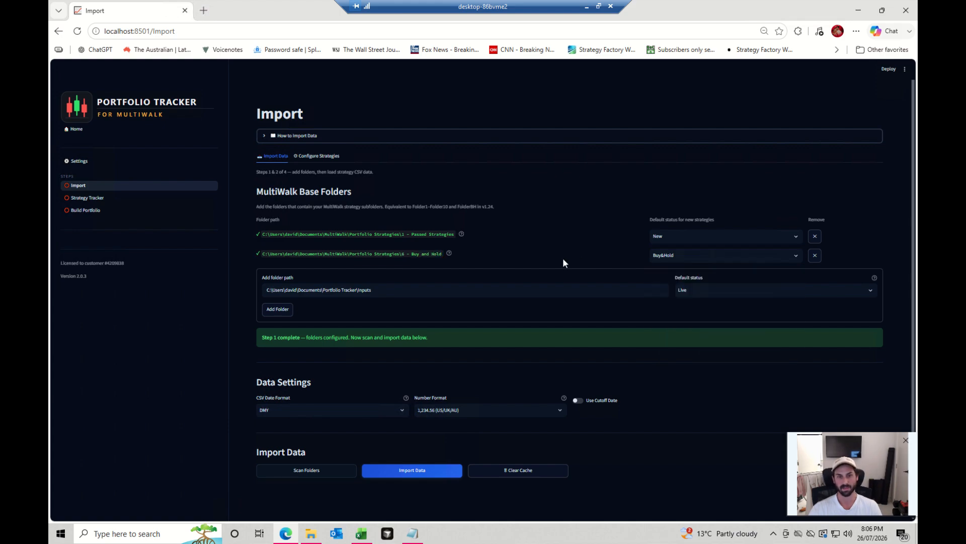
drag(340, 254, 427, 255)
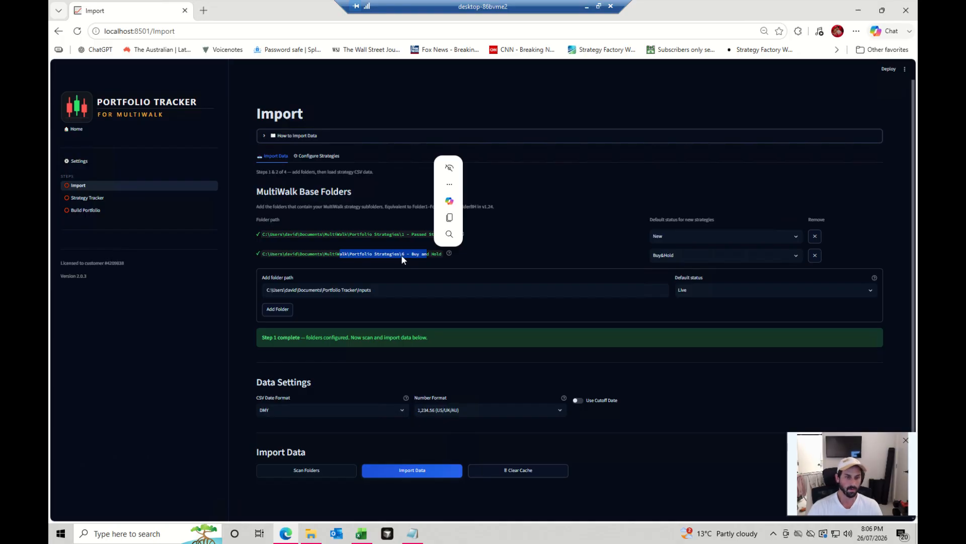
Try the Use Cutoff Date option in the data settings and switch it back off.
click(581, 403)
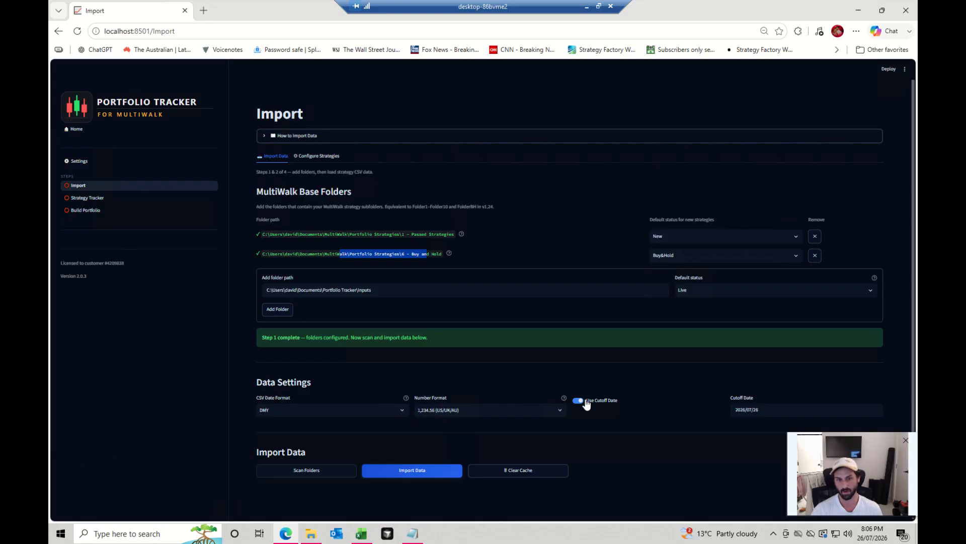
click(579, 401)
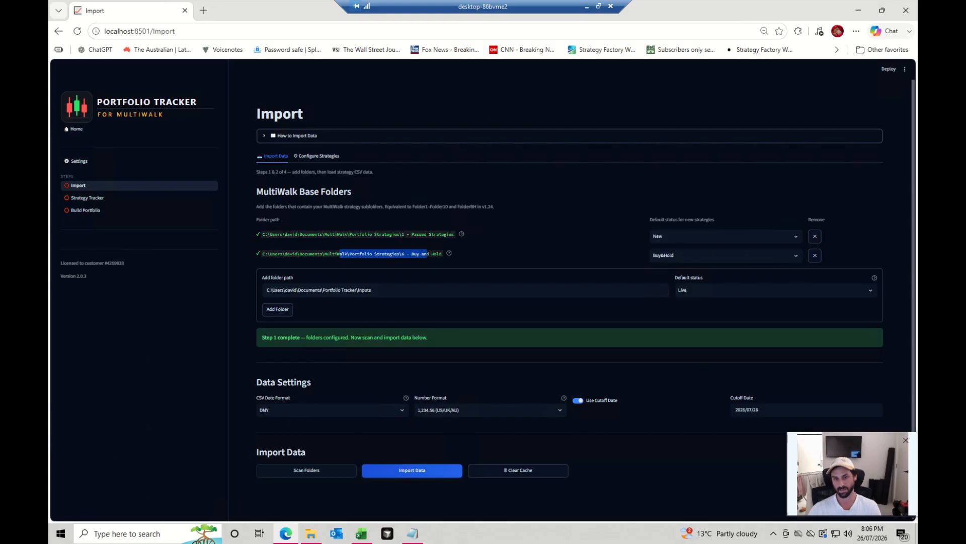
click(579, 402)
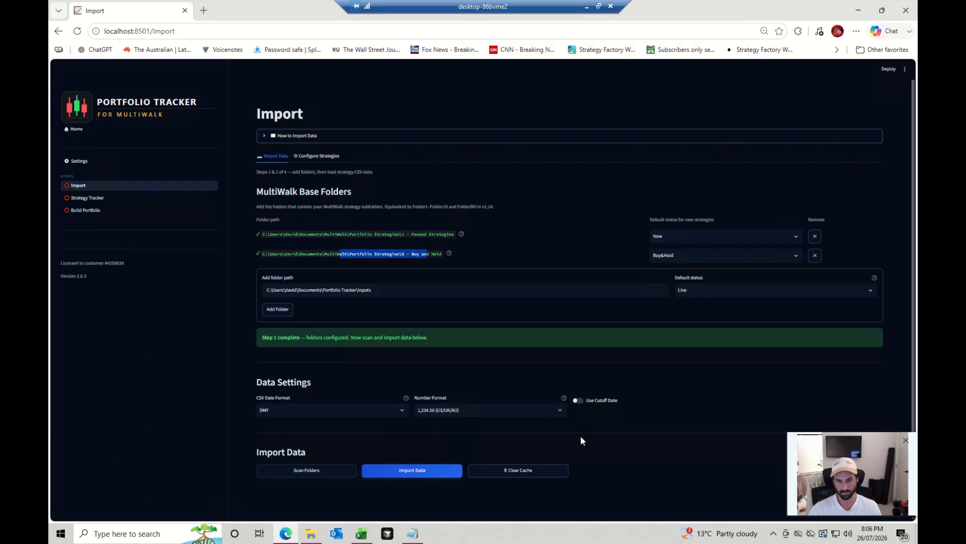
Scan the configured MultiWalk base folders for strategies and look over the scan results.
scroll(339, 425, down, 1)
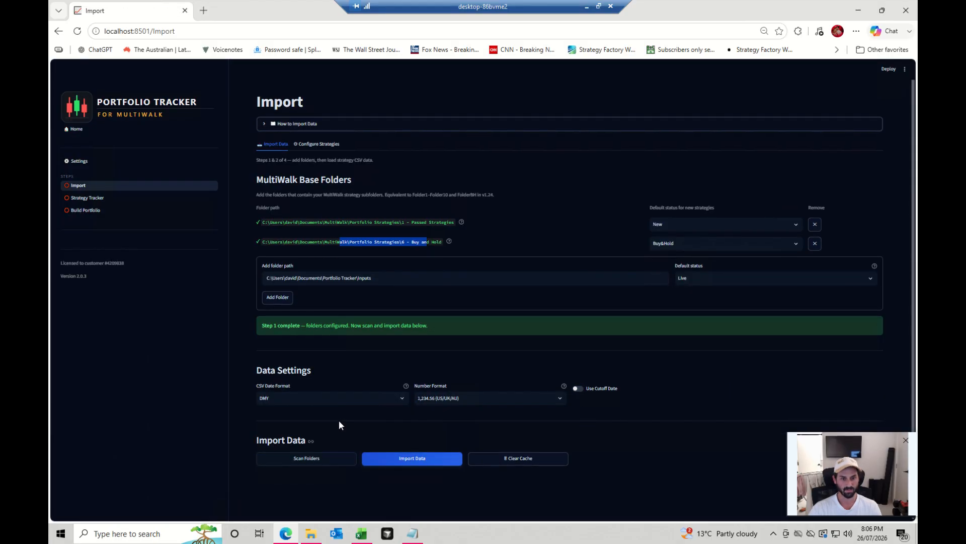
click(335, 459)
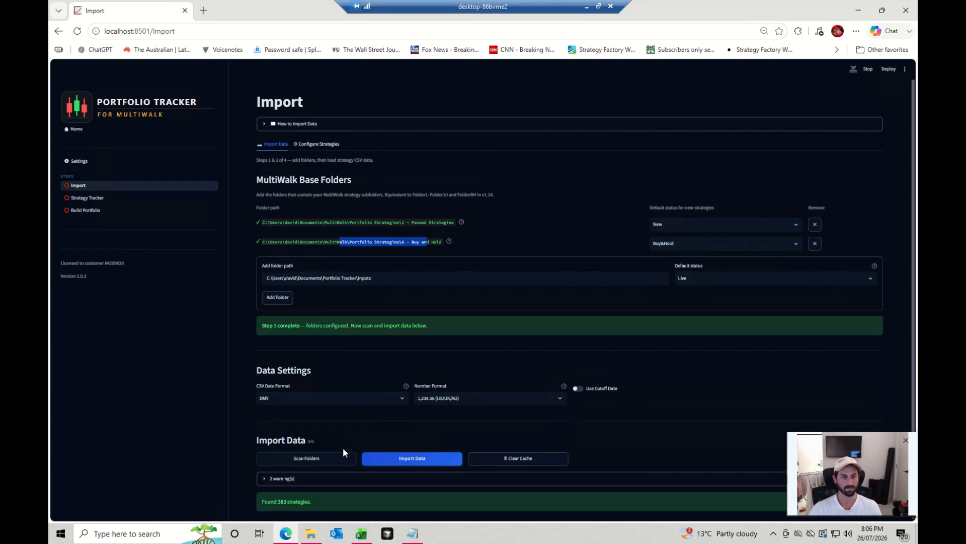
scroll(343, 448, down, 5)
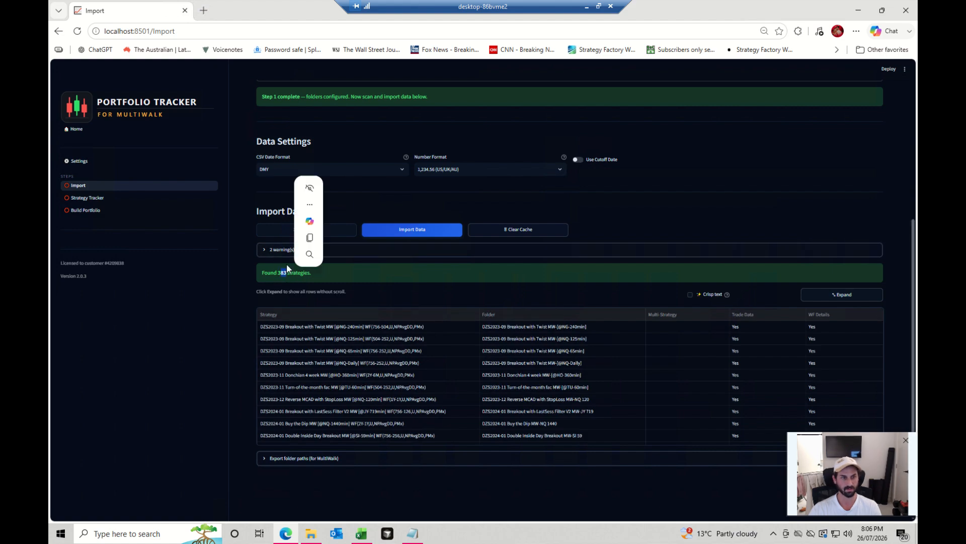
Expand the scan warnings and highlight the messages about the skipped strategies.
click(280, 250)
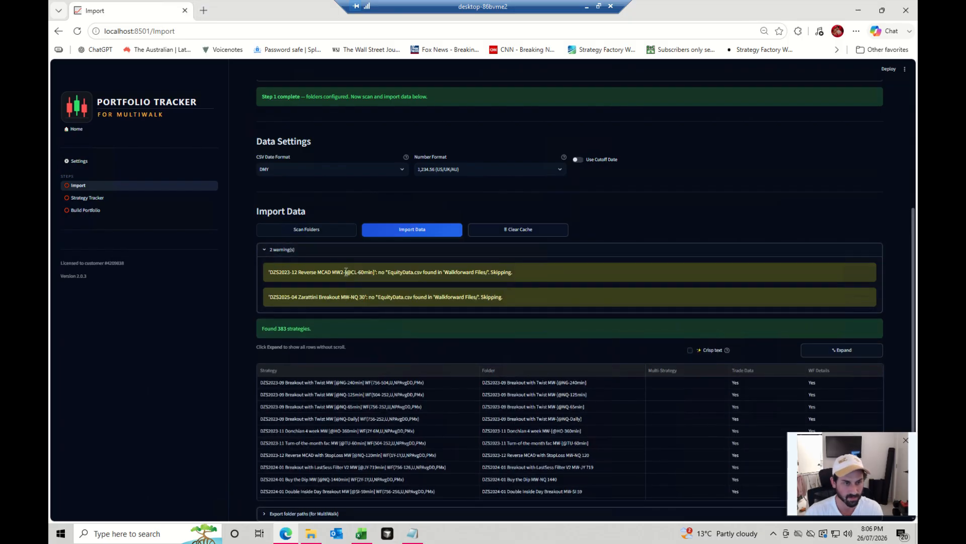
drag(304, 272, 401, 309)
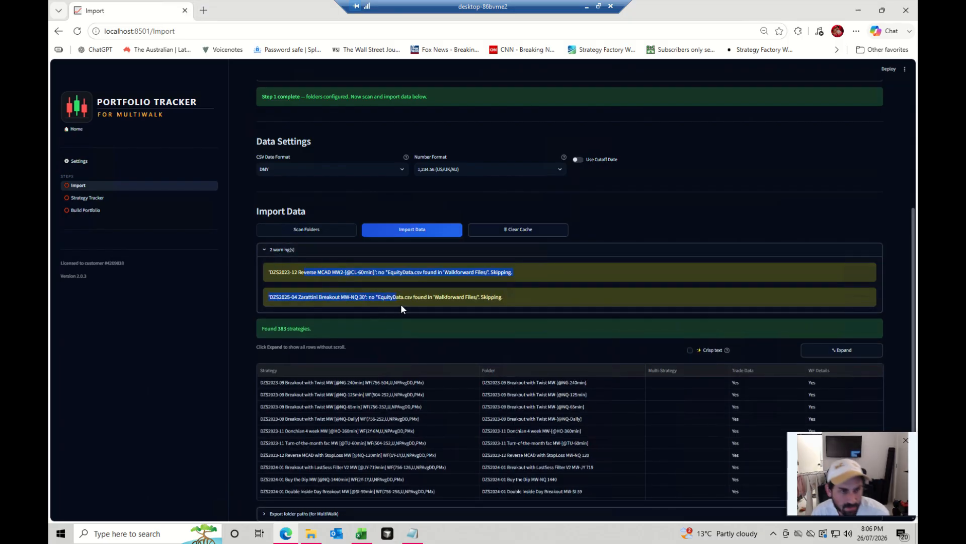
click(546, 293)
drag(546, 296, 271, 276)
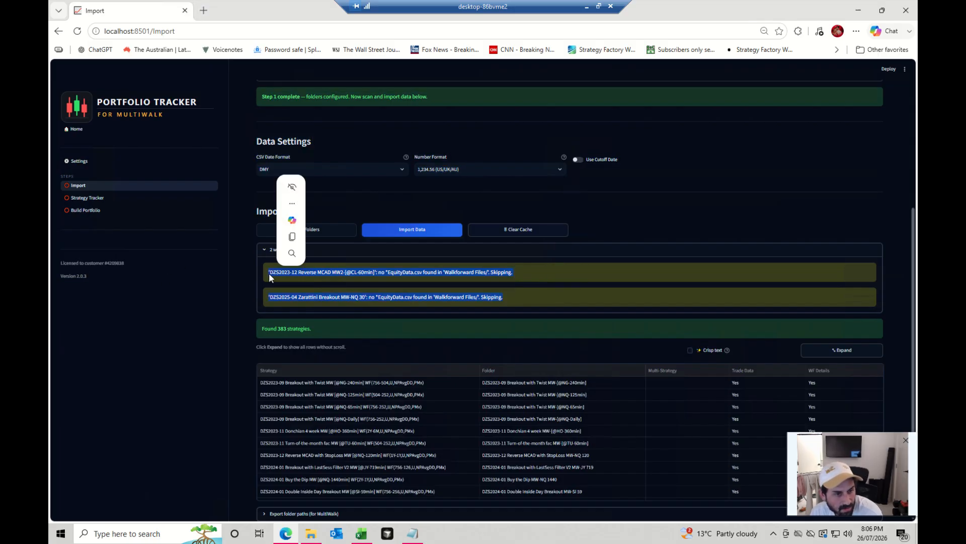
Expand the export of folder paths for MultiWalk, browse the list, and download it as a .txt file.
scroll(318, 359, down, 1)
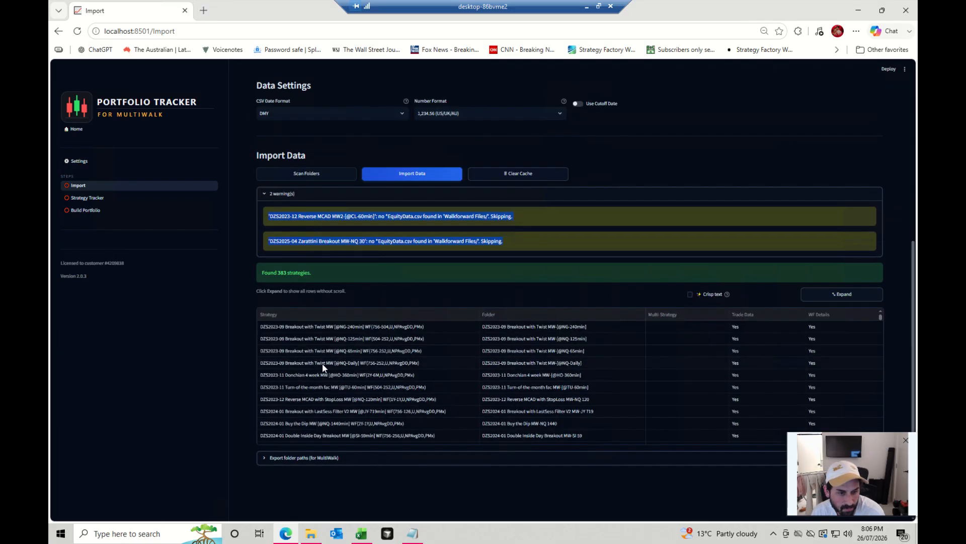
click(324, 463)
scroll(324, 463, down, 2)
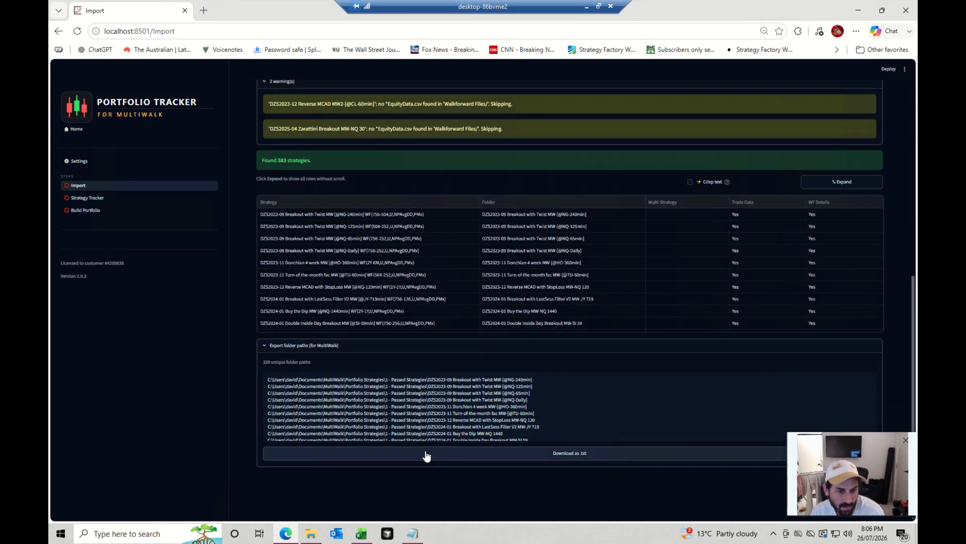
scroll(297, 386, down, 15)
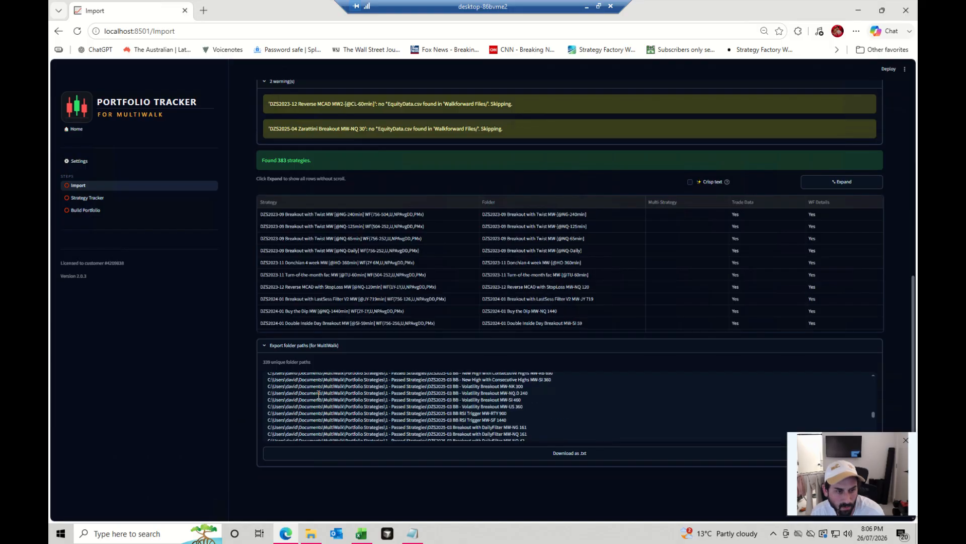
click(407, 453)
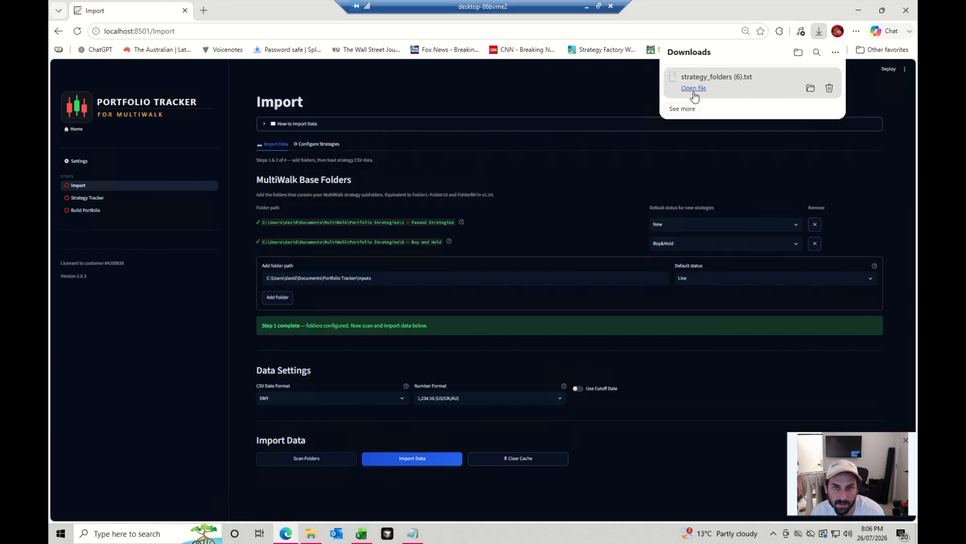
Open the downloaded strategy_folders (6).txt file, look through its folder paths to the end, and close it.
click(693, 88)
scroll(300, 116, down, 20)
scroll(300, 116, down, 20)
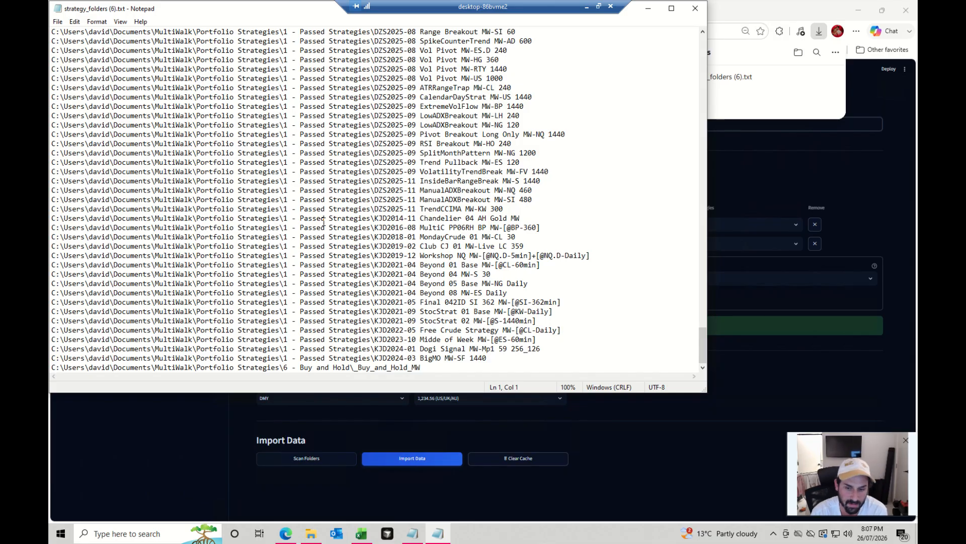
click(695, 8)
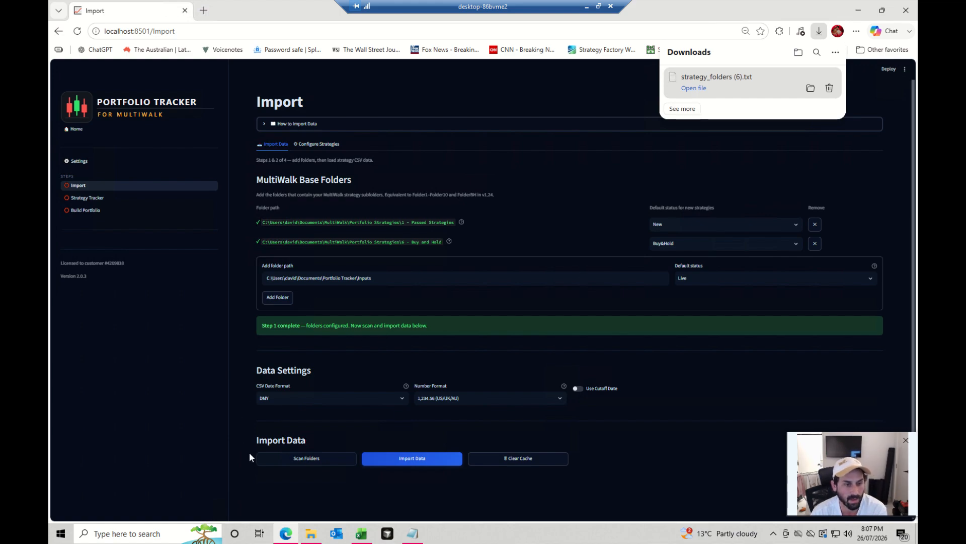
Import the strategy data from the configured base folders and review the import summary.
click(446, 459)
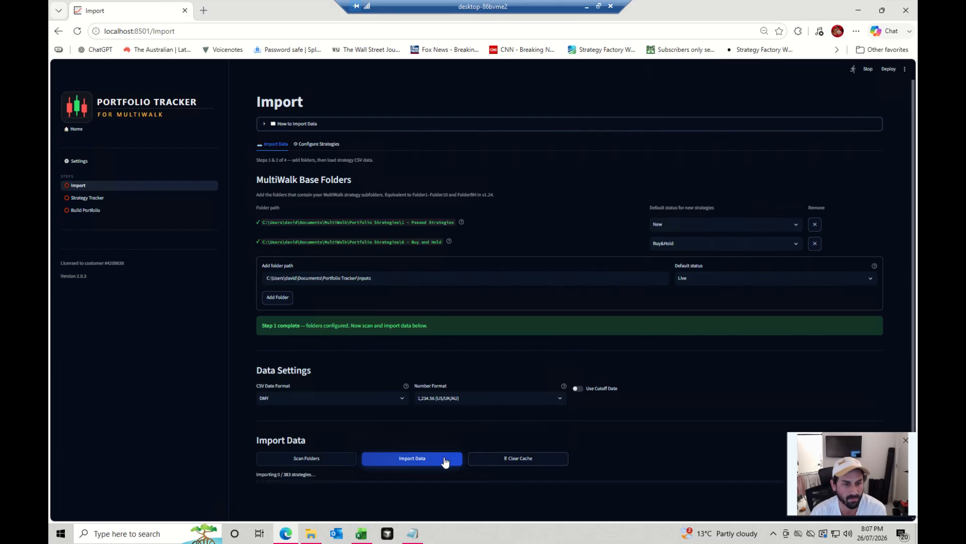
scroll(534, 369, down, 1)
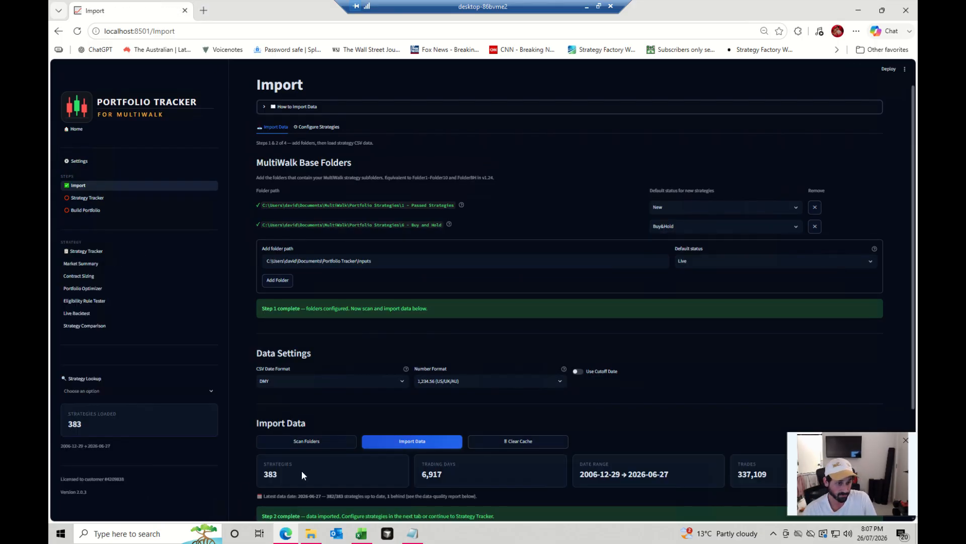
scroll(371, 407, down, 2)
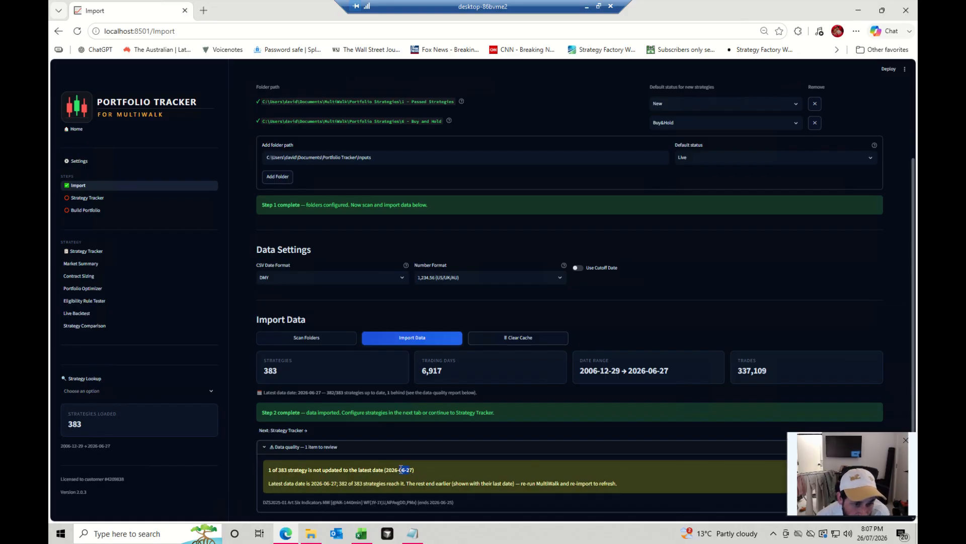
Examine the data quality report, highlighting the name and end date of the strategy that is behind the latest date.
click(359, 484)
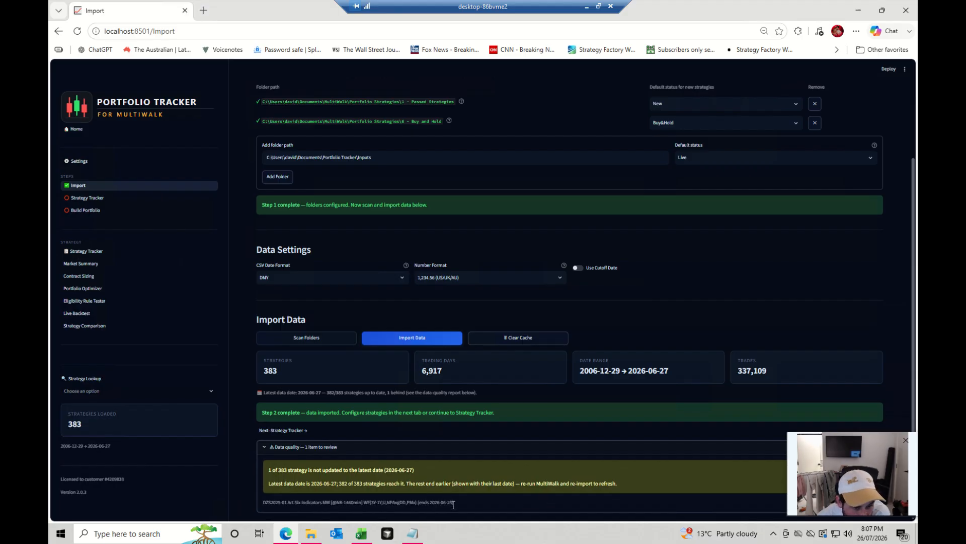
click(332, 483)
drag(301, 502, 368, 502)
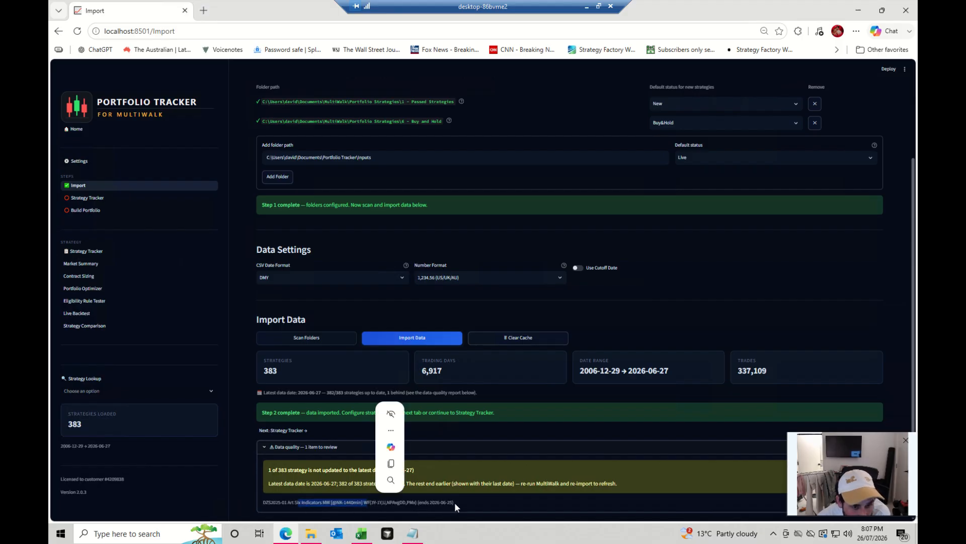
drag(450, 502, 442, 502)
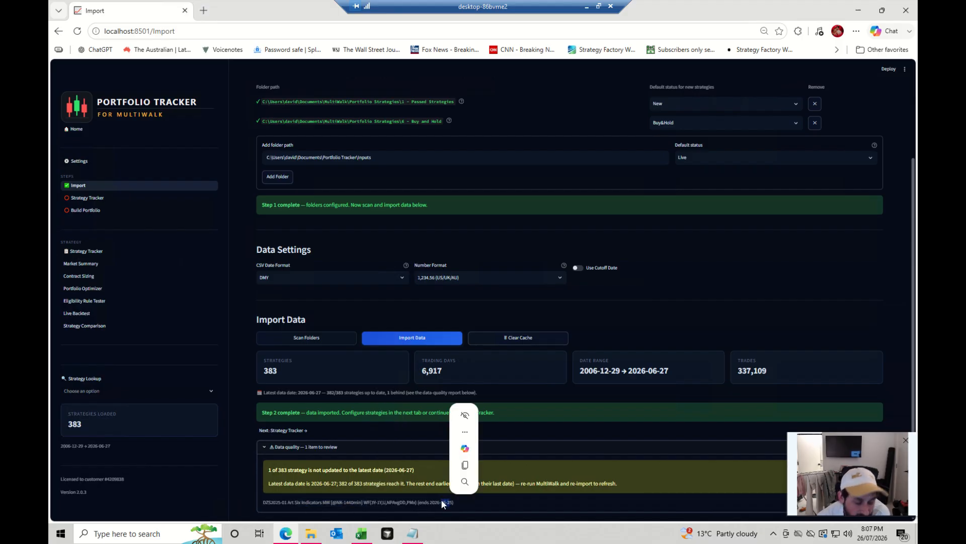
double_click(454, 505)
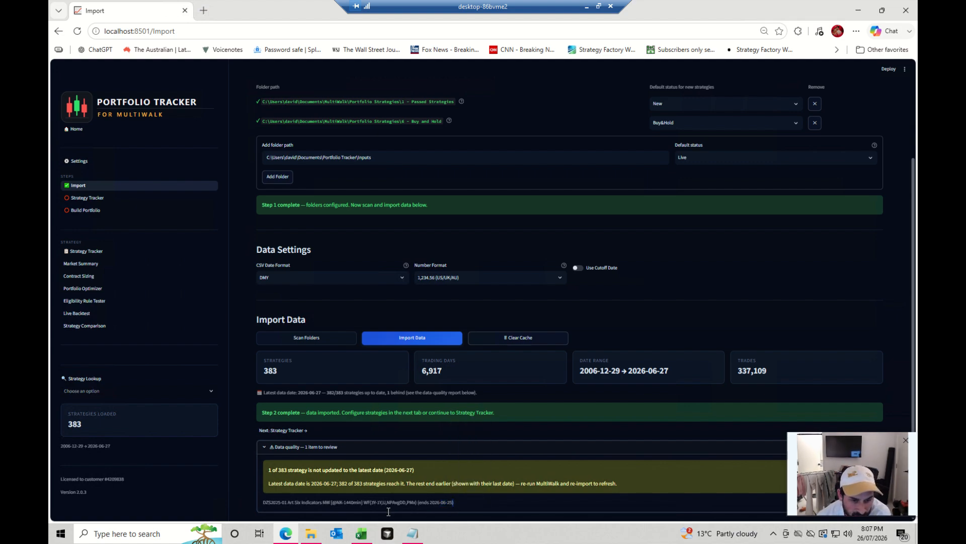
right_click(326, 504)
right_click(236, 508)
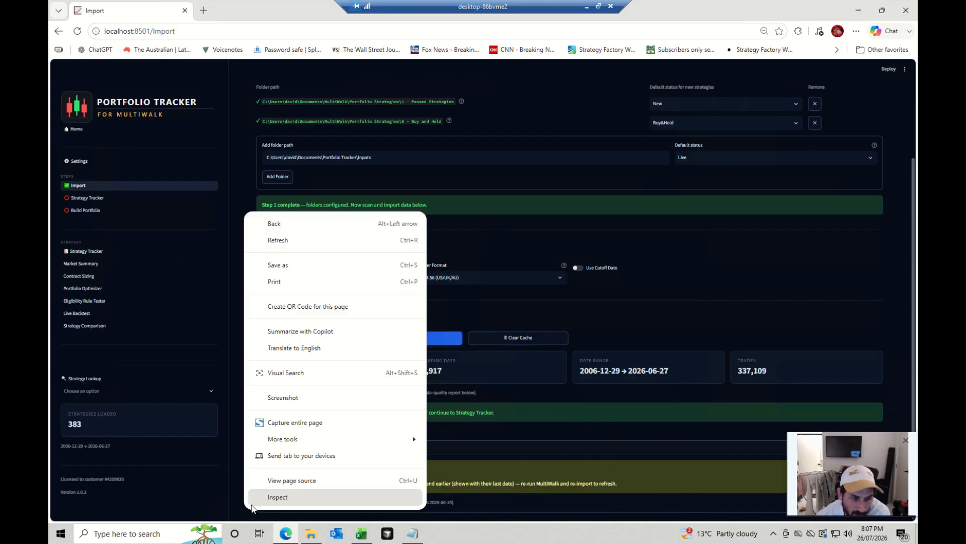
click(235, 509)
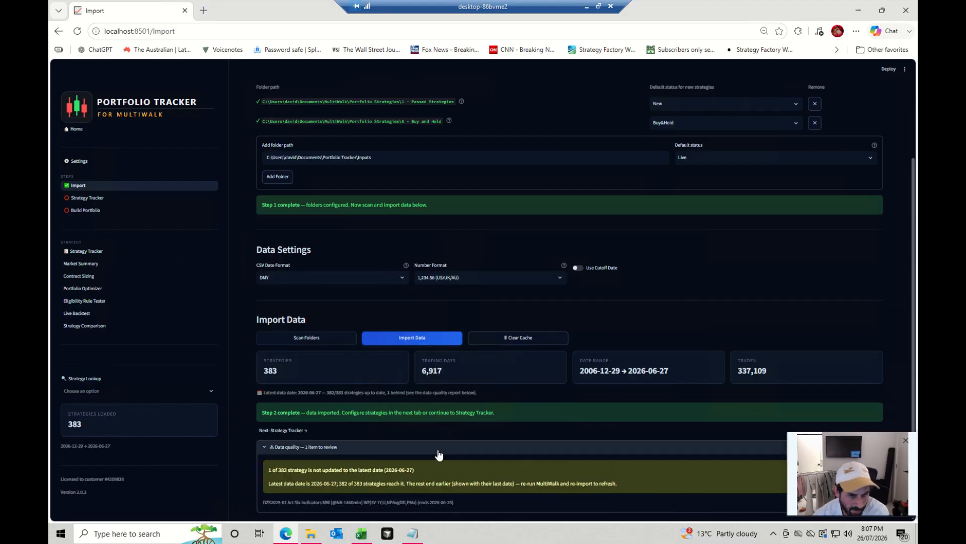
scroll(453, 367, down, 1)
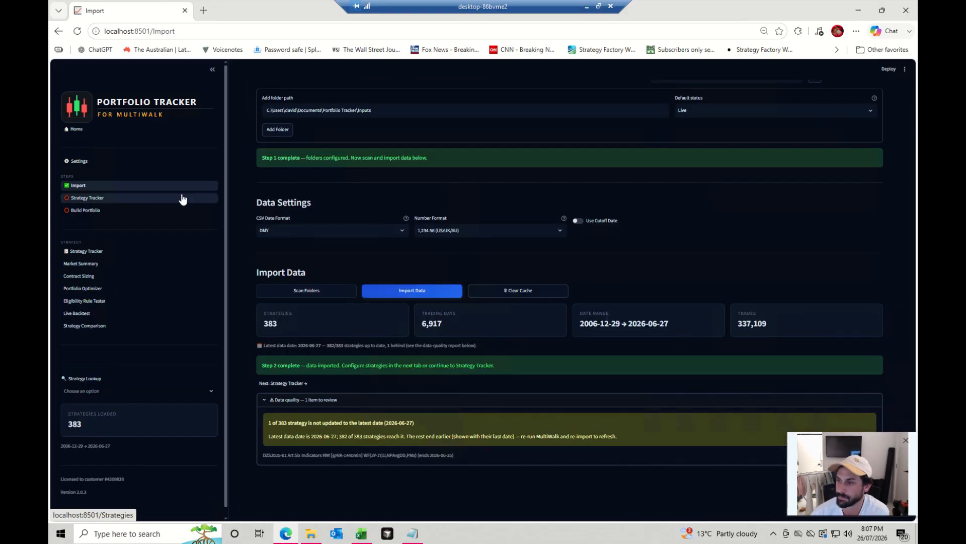
Go to the Strategy Tracker and browse the performance summary table of all strategies.
click(142, 203)
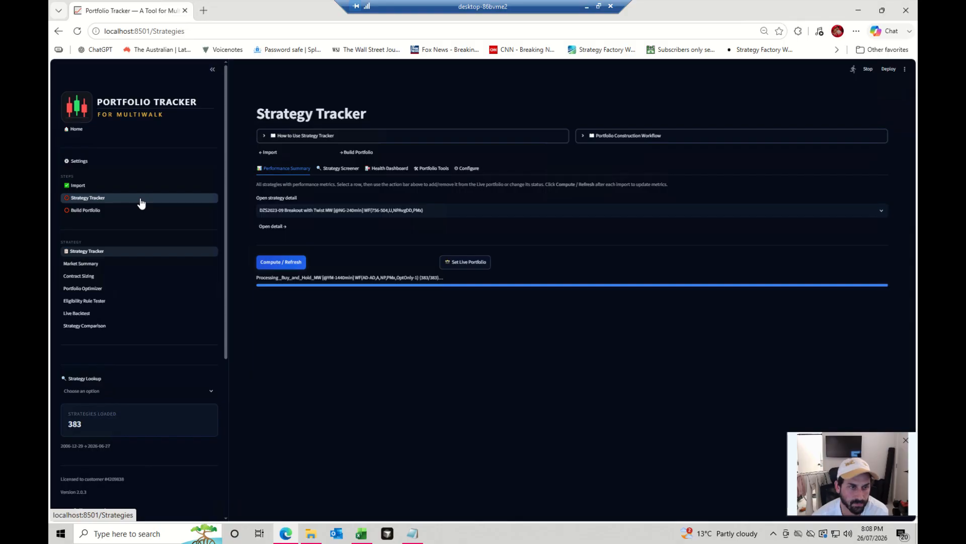
scroll(442, 272, down, 4)
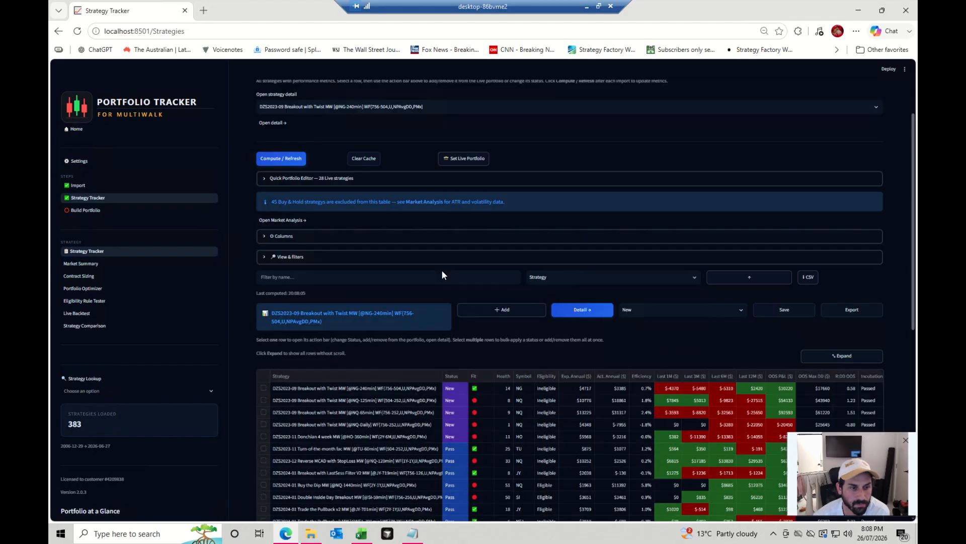
scroll(609, 398, down, 10)
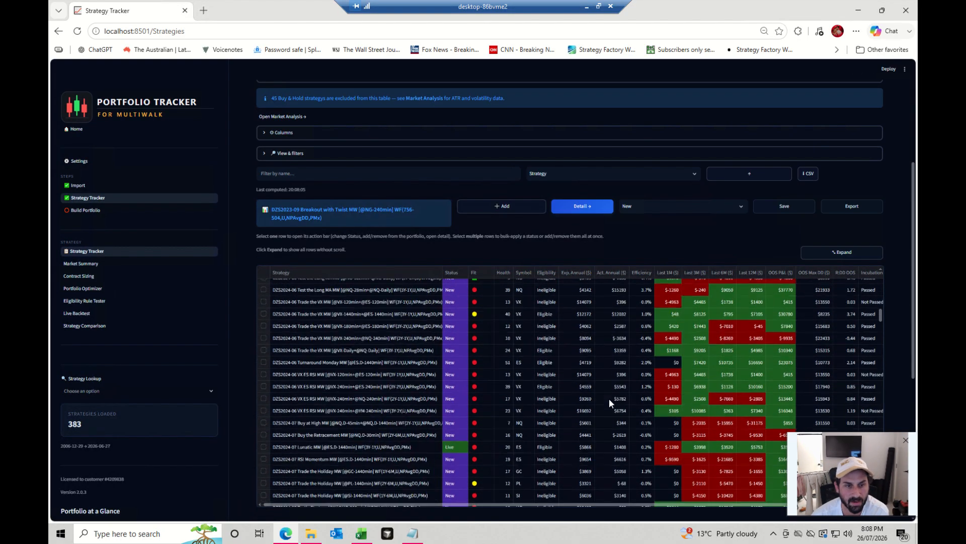
scroll(609, 397, down, 10)
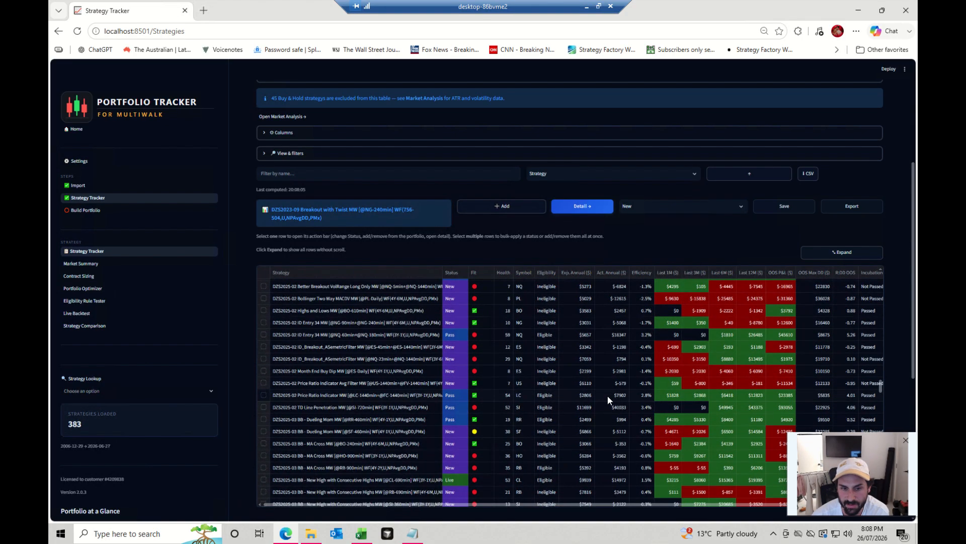
scroll(608, 395, up, 20)
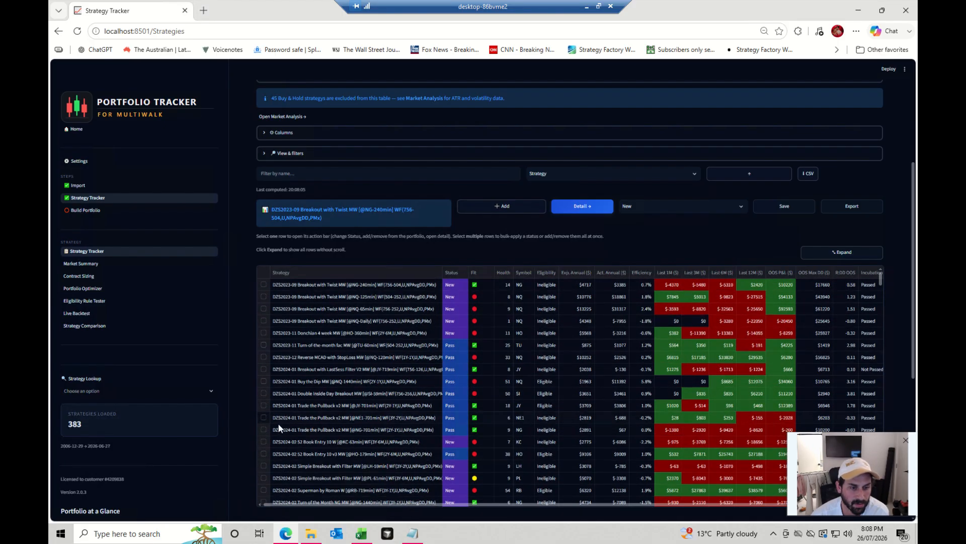
scroll(278, 423, down, 10)
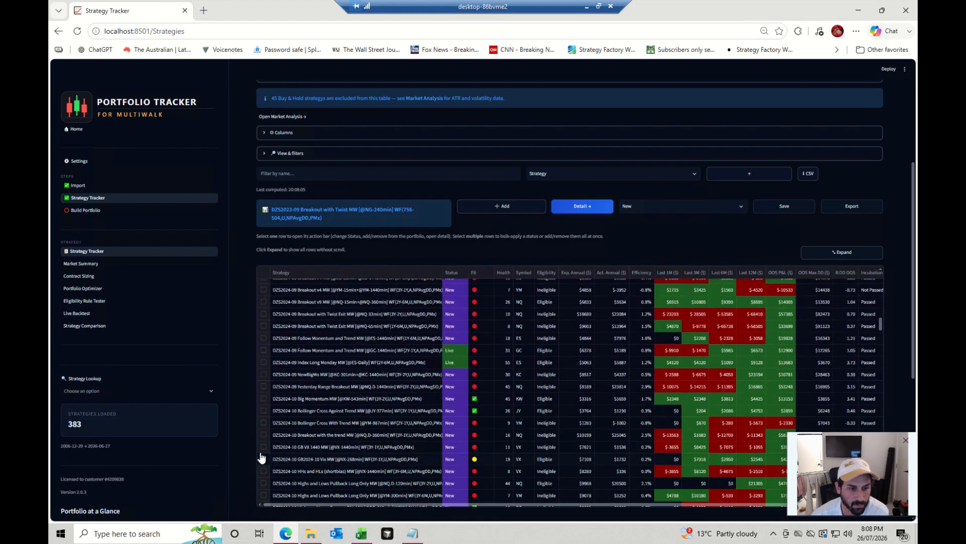
Open the detail page of the DZS2024-10 GB VX 1440 strategy and look over its equity curve, drawdown and monthly P&L charts.
click(263, 447)
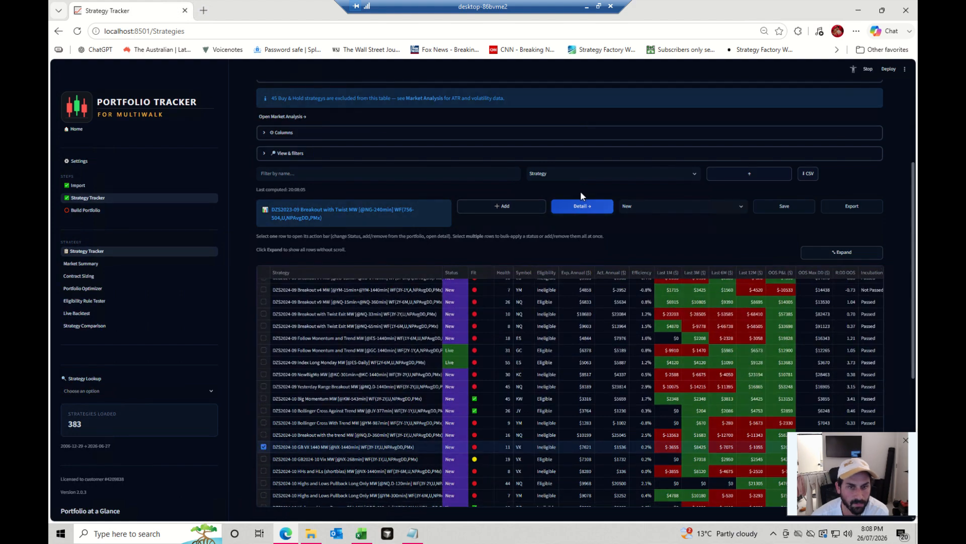
click(581, 209)
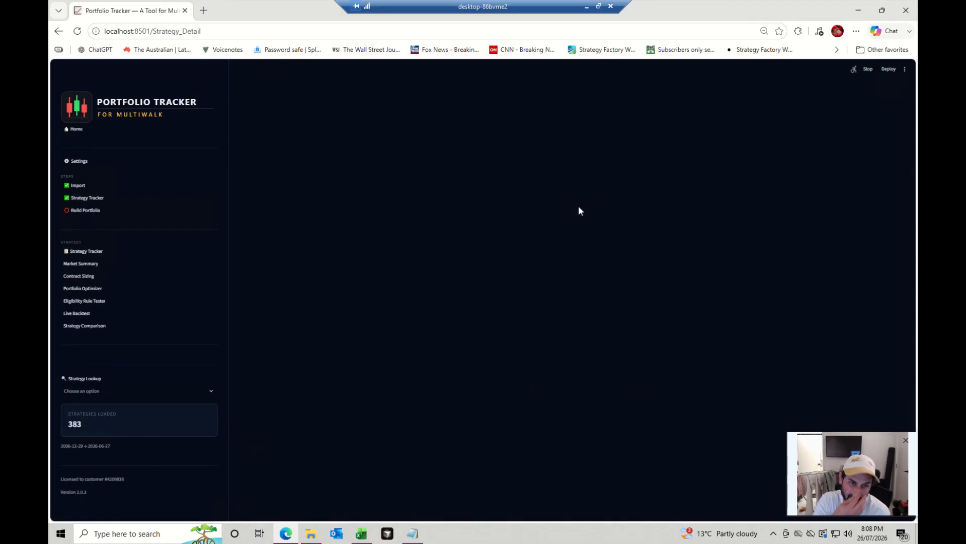
scroll(504, 302, down, 5)
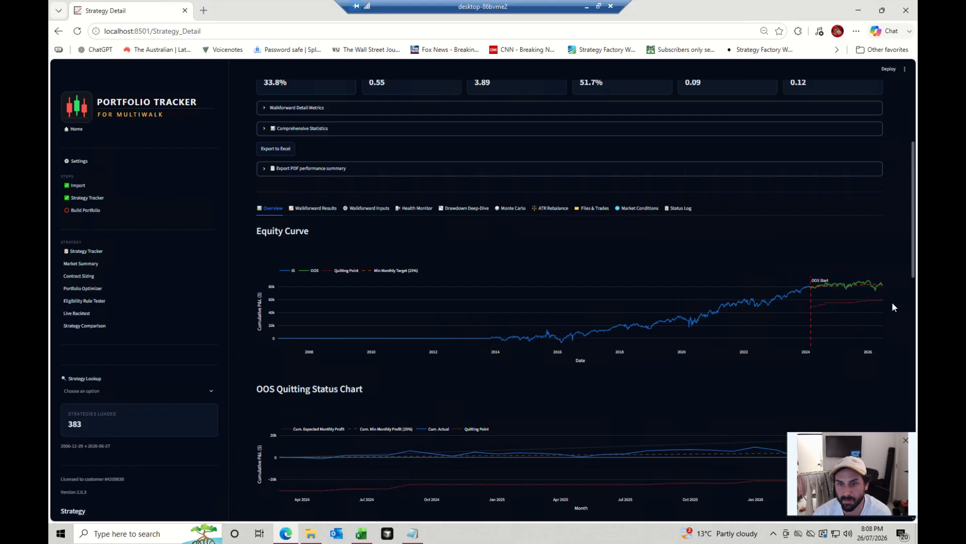
scroll(532, 317, down, 9)
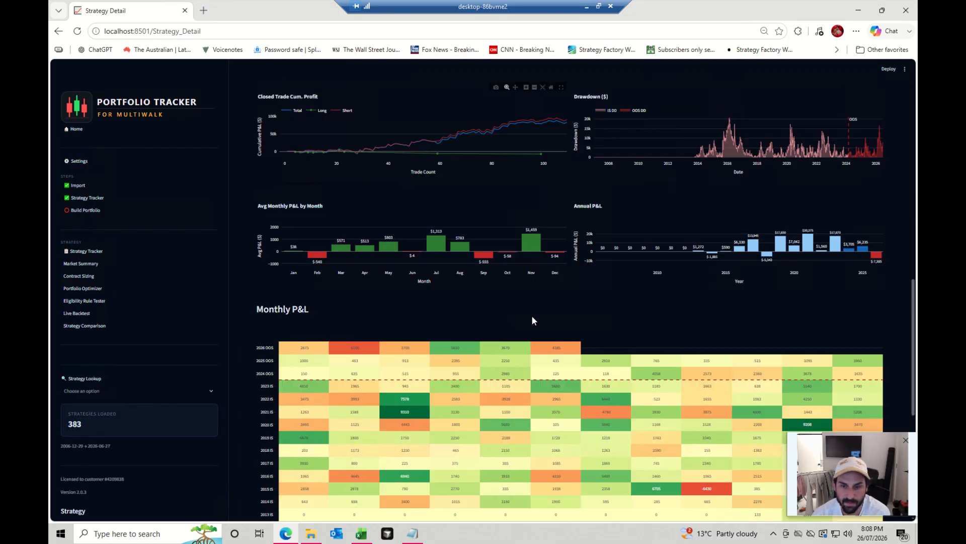
scroll(532, 317, up, 6)
scroll(432, 309, up, 8)
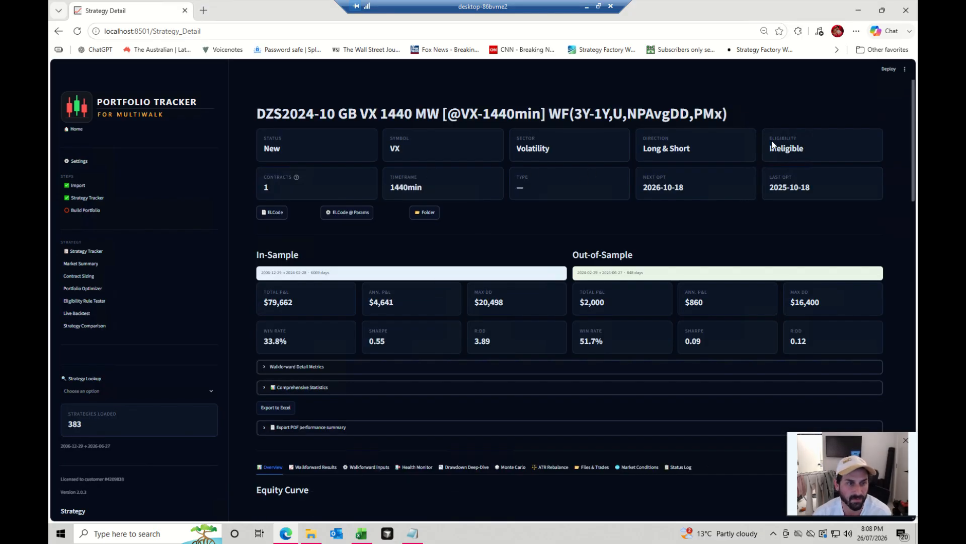
Preview the strategy's ELCode at its current parameters and highlight the block setting Period, EntryPerc and LenX.
click(349, 217)
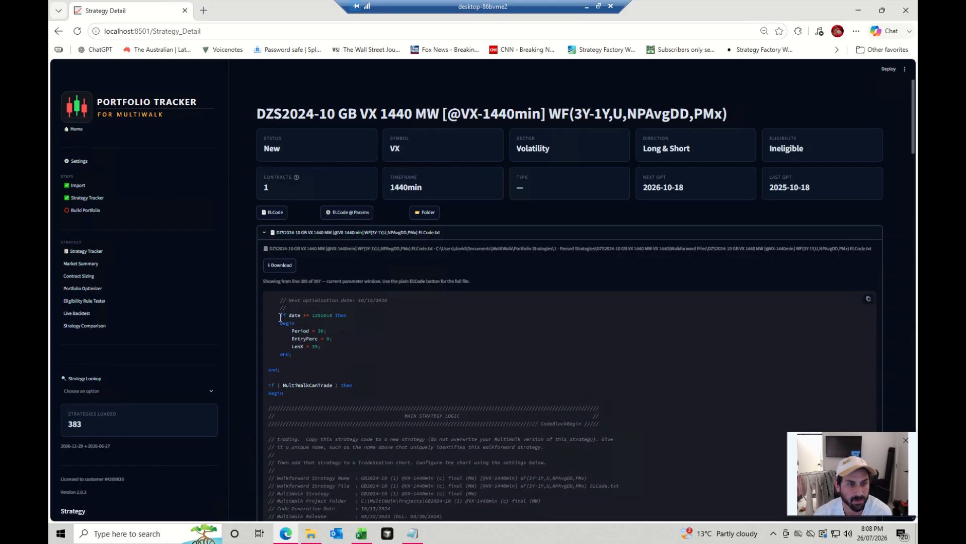
drag(280, 315, 358, 358)
click(350, 351)
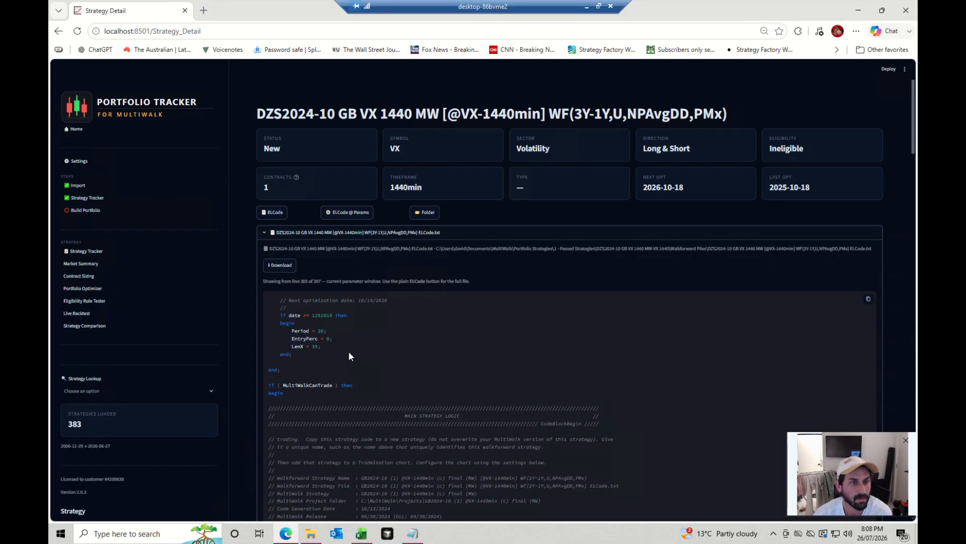
drag(282, 318, 333, 350)
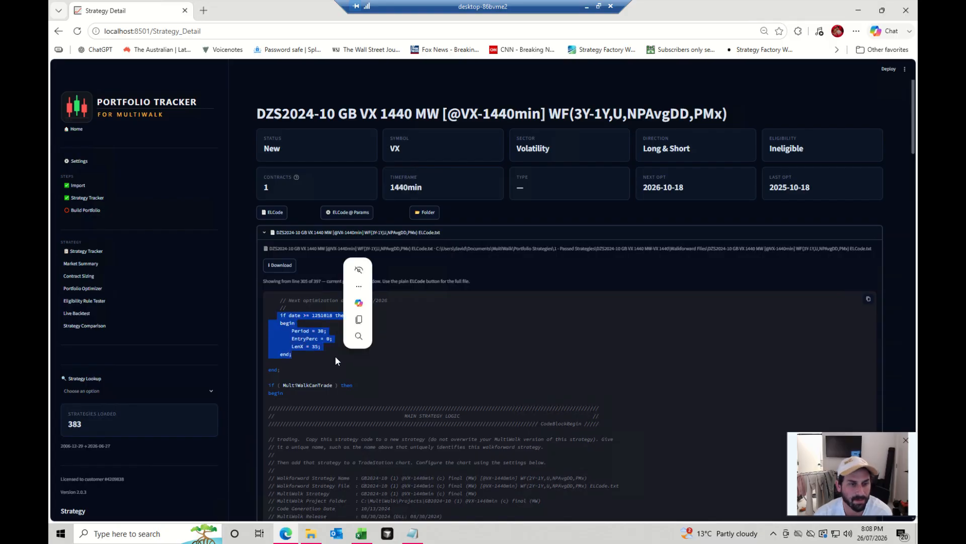
click(334, 358)
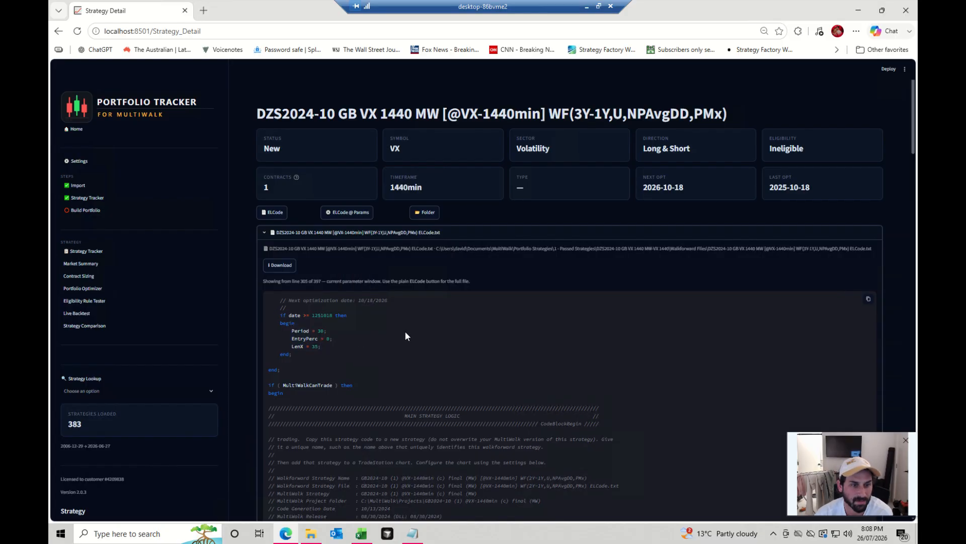
drag(283, 392, 413, 397)
scroll(414, 400, down, 5)
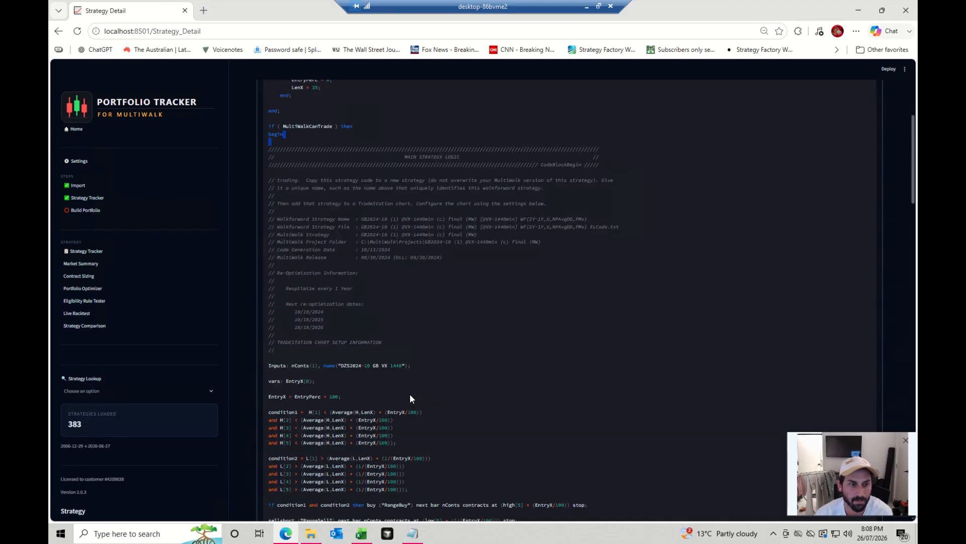
scroll(410, 399, up, 5)
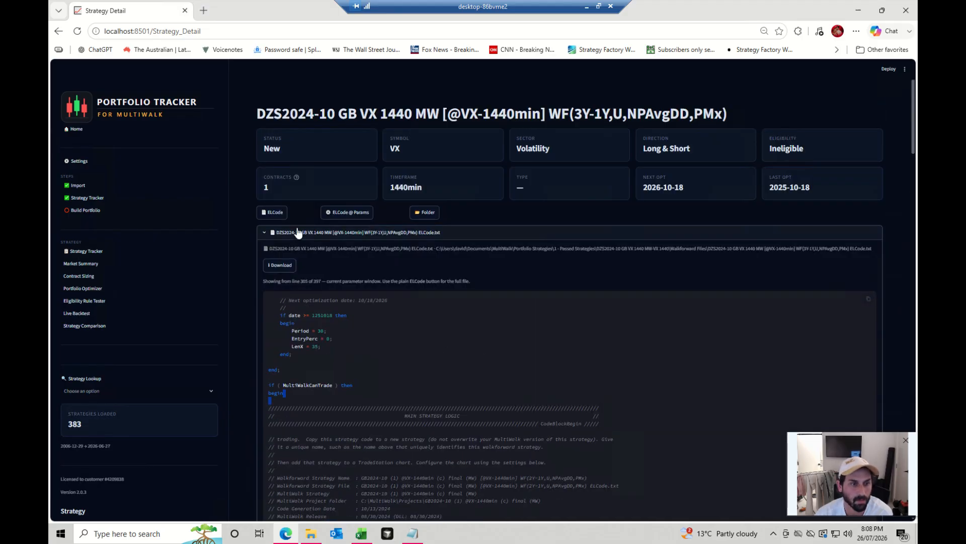
Show the strategy's full ELCode file, skim it from start to end, and collapse the preview.
click(283, 215)
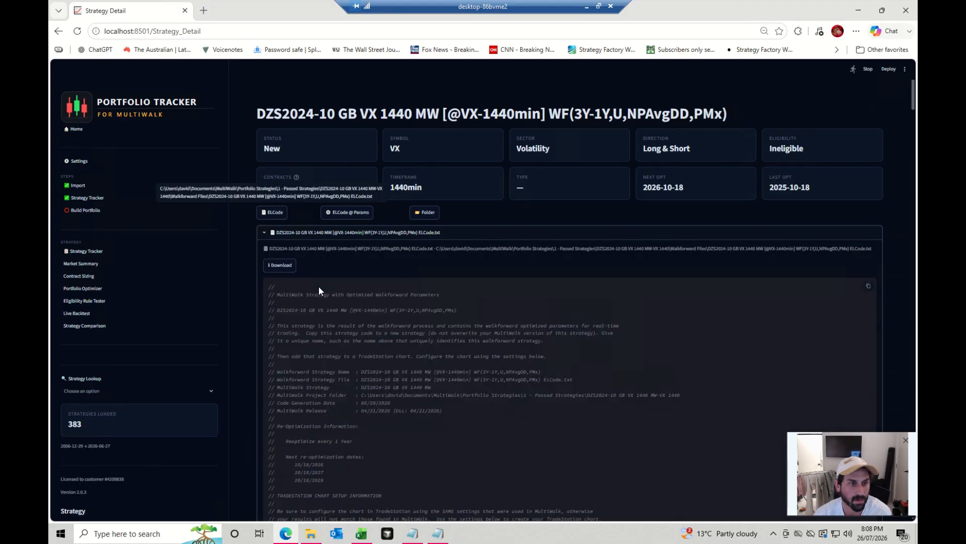
scroll(318, 286, down, 20)
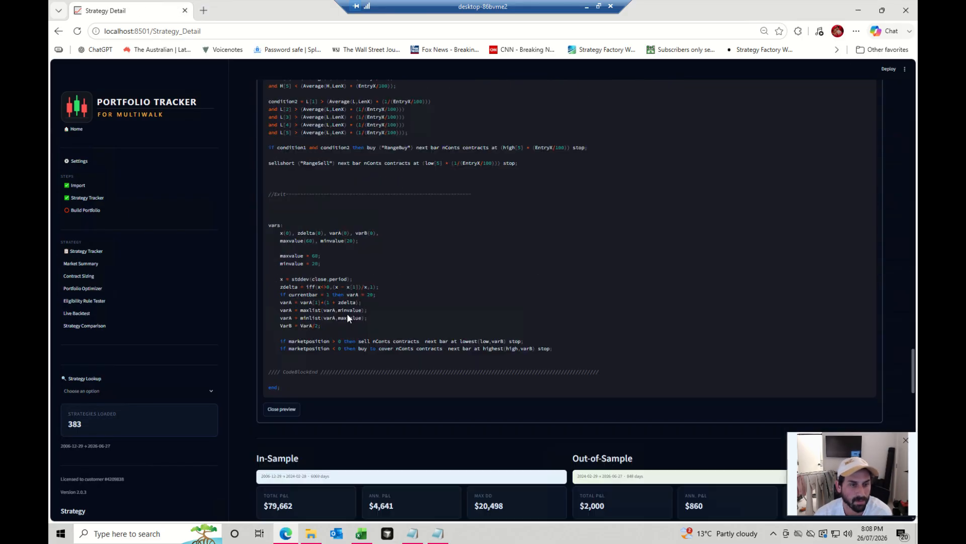
scroll(346, 313, up, 20)
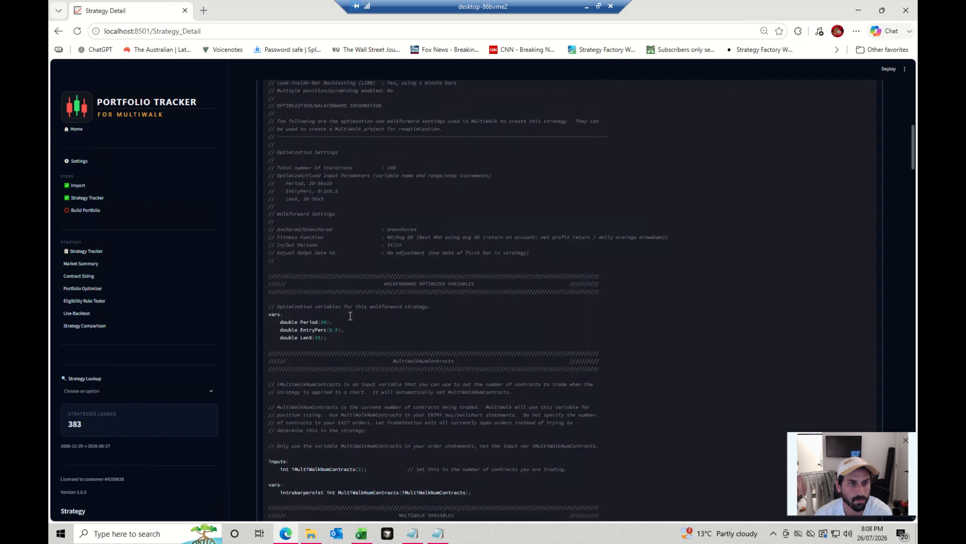
scroll(350, 315, up, 11)
click(286, 235)
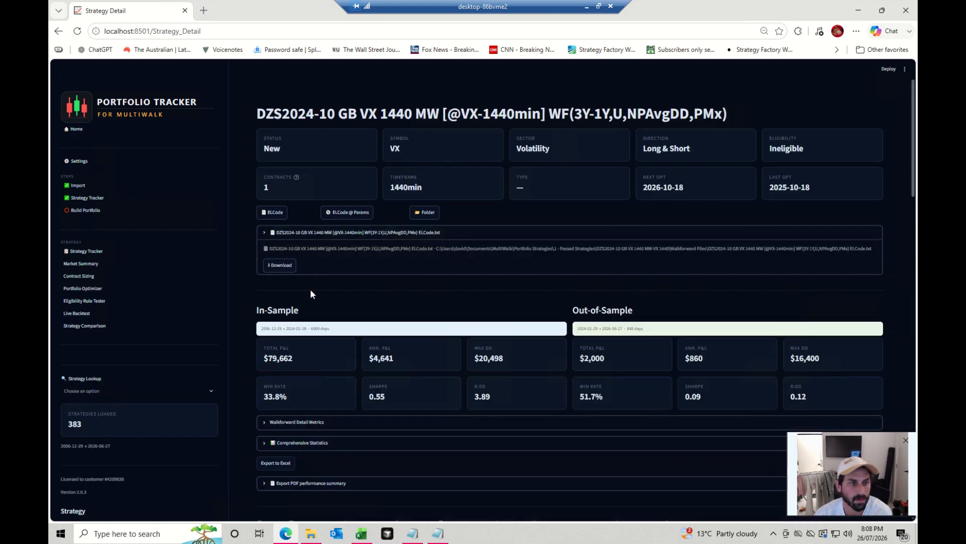
View the strategy's Walkforward Results and then its Walkforward Inputs with the optimised parameters by window.
scroll(322, 313, down, 5)
click(317, 282)
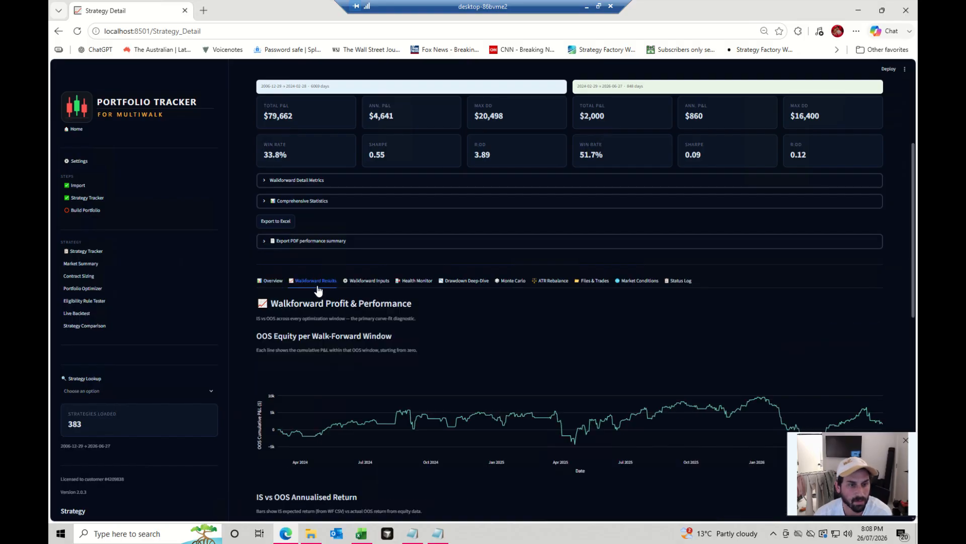
click(370, 281)
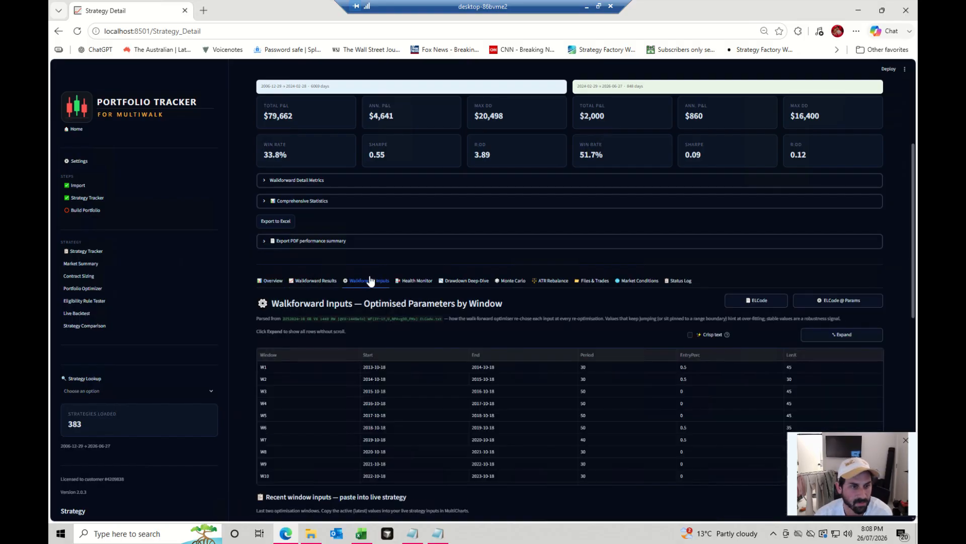
Look over the recent window inputs and the Parameter Stability table and charts for Period, EntryPerc and LenX.
scroll(422, 347, down, 10)
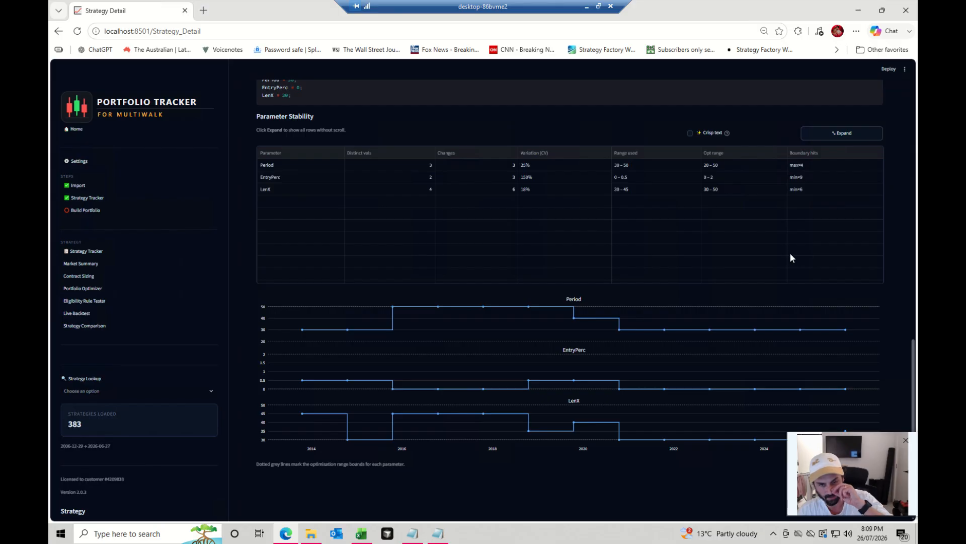
scroll(679, 239, up, 4)
scroll(654, 232, up, 10)
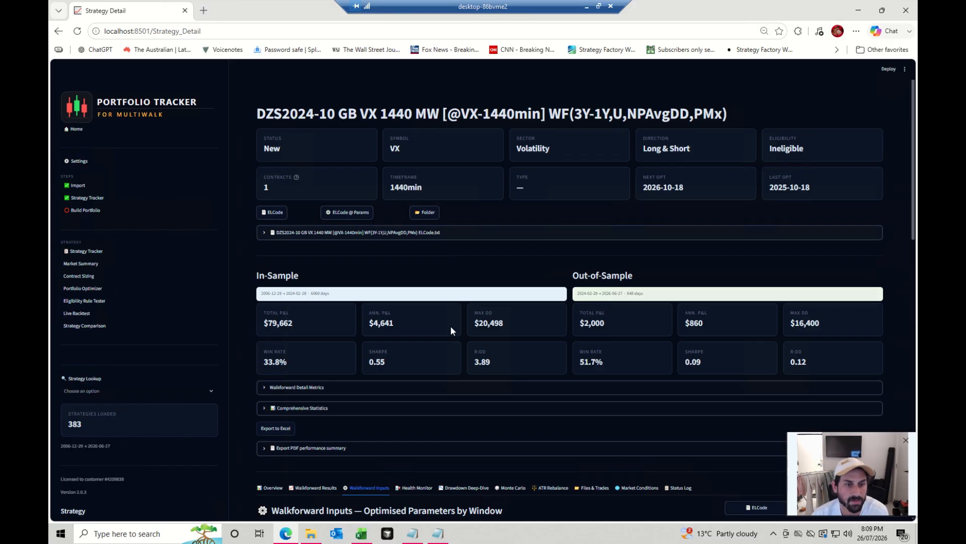
Review the Strategy Health Monitor indicators, highlight the overall status, and view the Drawdown Deep-Dive charts.
scroll(443, 352, down, 3)
click(424, 335)
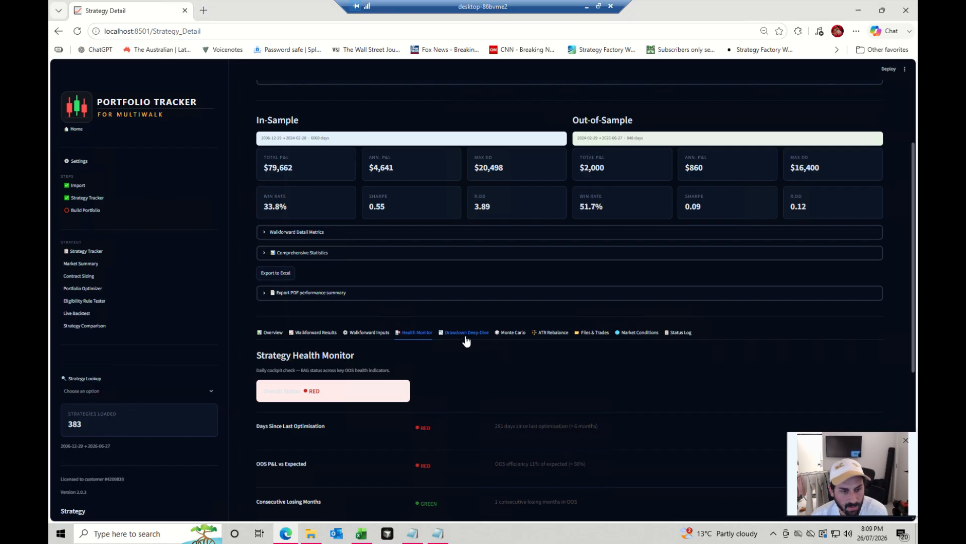
scroll(468, 342, down, 4)
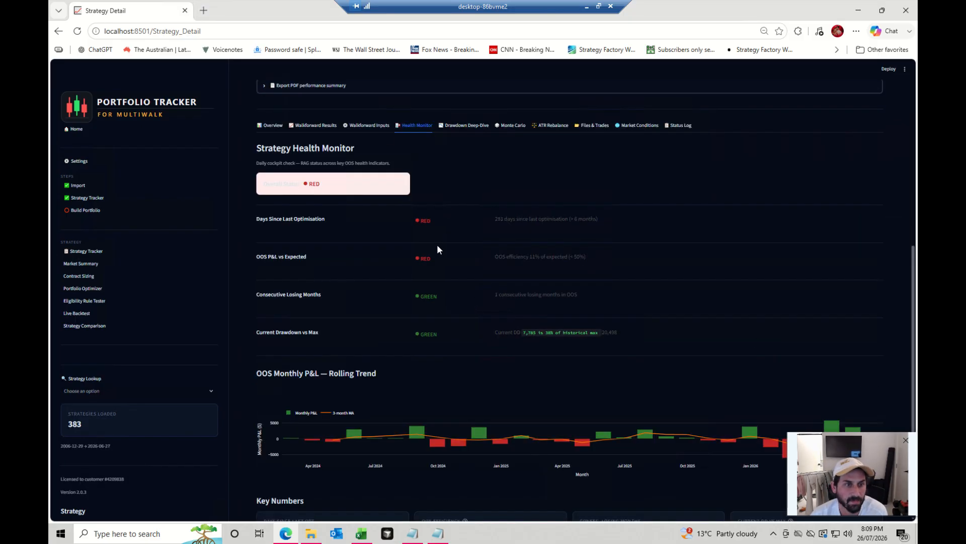
scroll(284, 288, up, 4)
drag(265, 397, 354, 388)
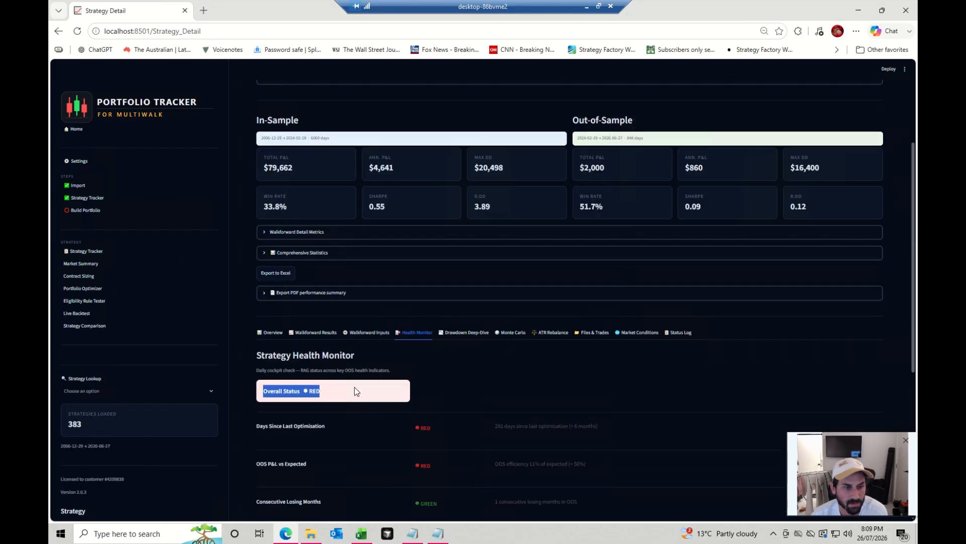
click(463, 334)
scroll(509, 360, down, 3)
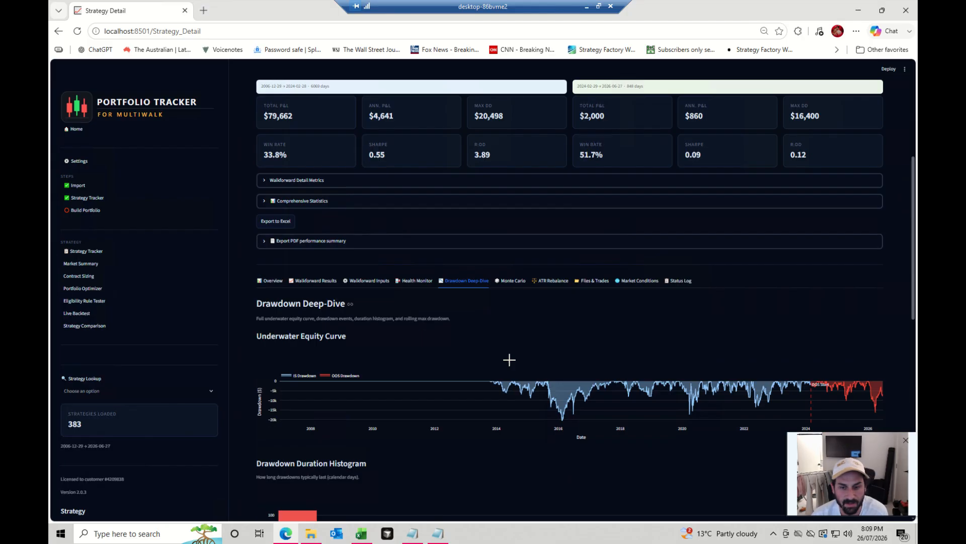
Run the strategy's Monte Carlo with individual trade data as the source and view the capital and risk-of-ruin results.
click(516, 177)
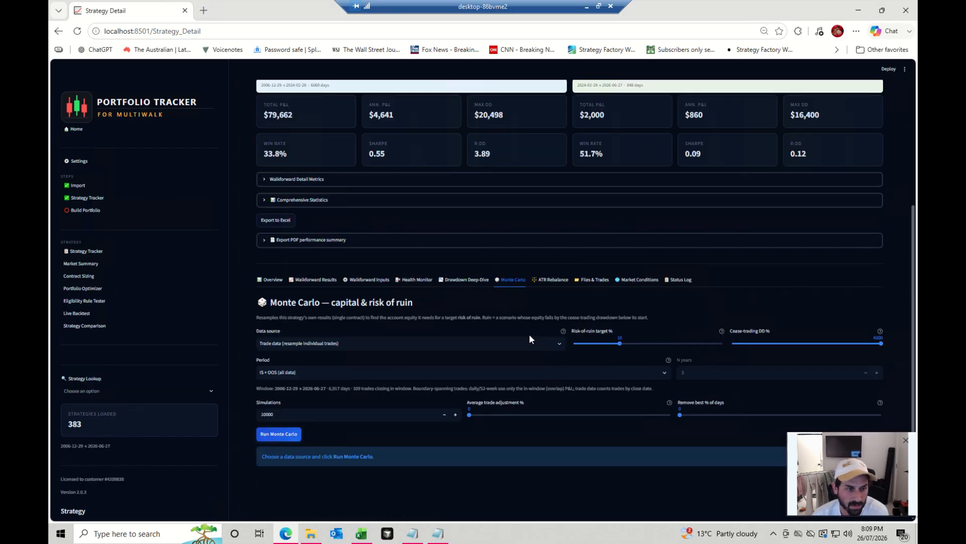
click(462, 344)
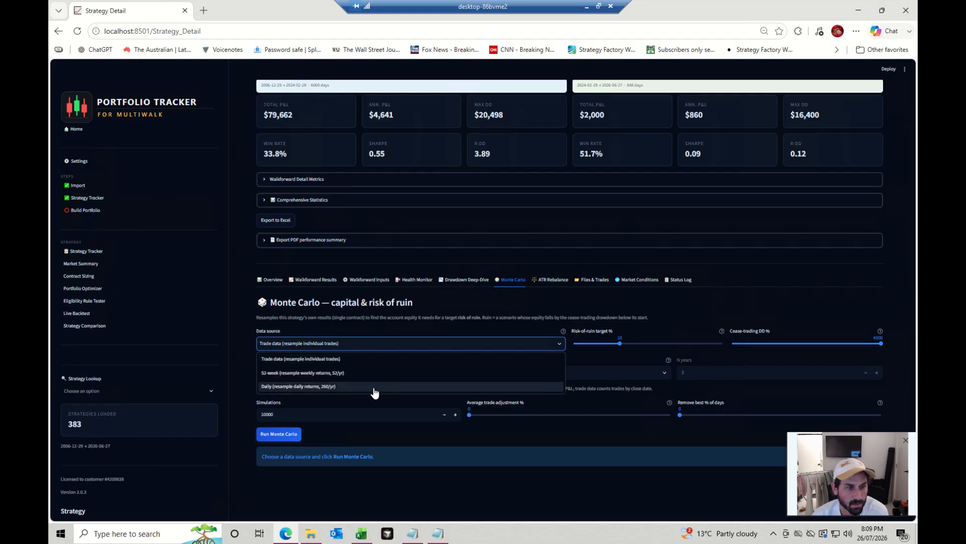
click(361, 363)
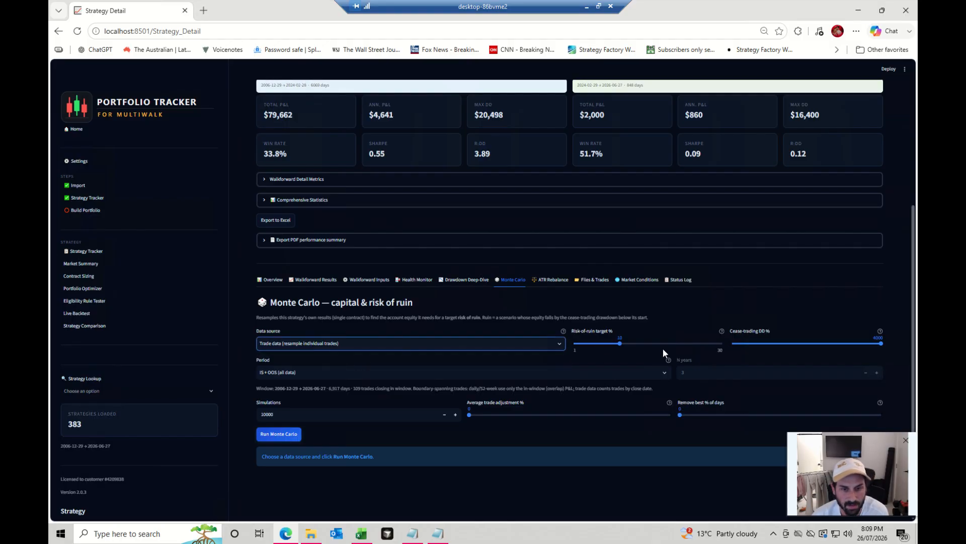
click(271, 435)
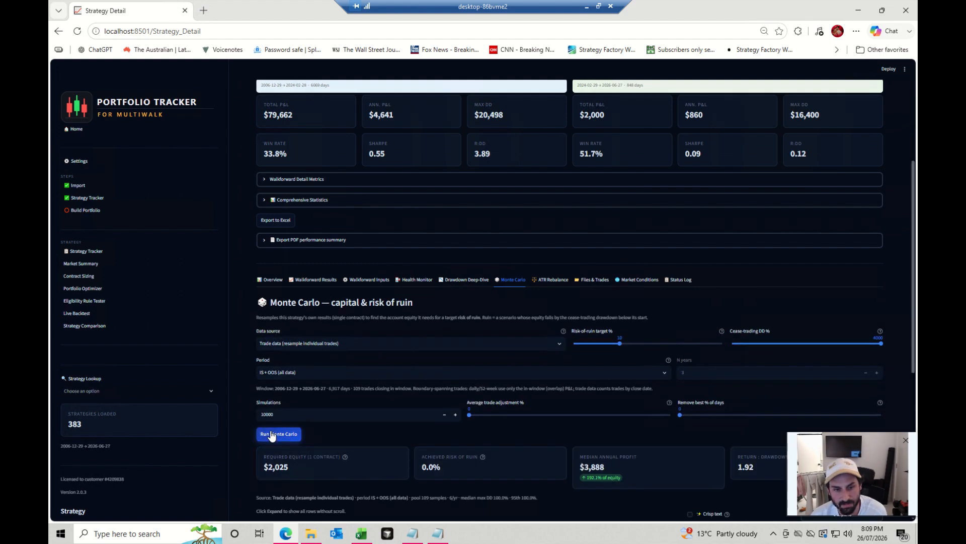
scroll(423, 378, down, 2)
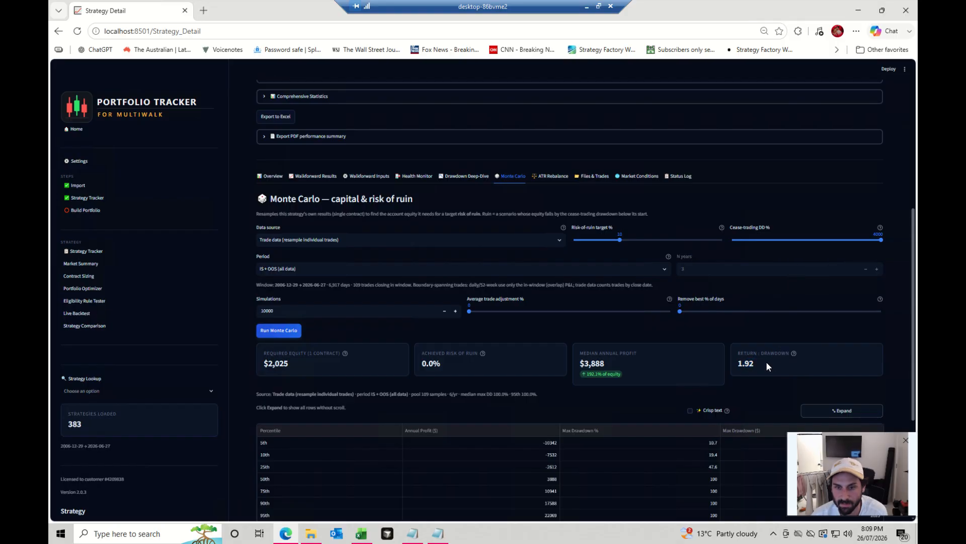
Revisit the Monte Carlo results and examine the ATR Rebalance figures with the contracts-held and equity charts.
scroll(674, 352, up, 2)
click(553, 280)
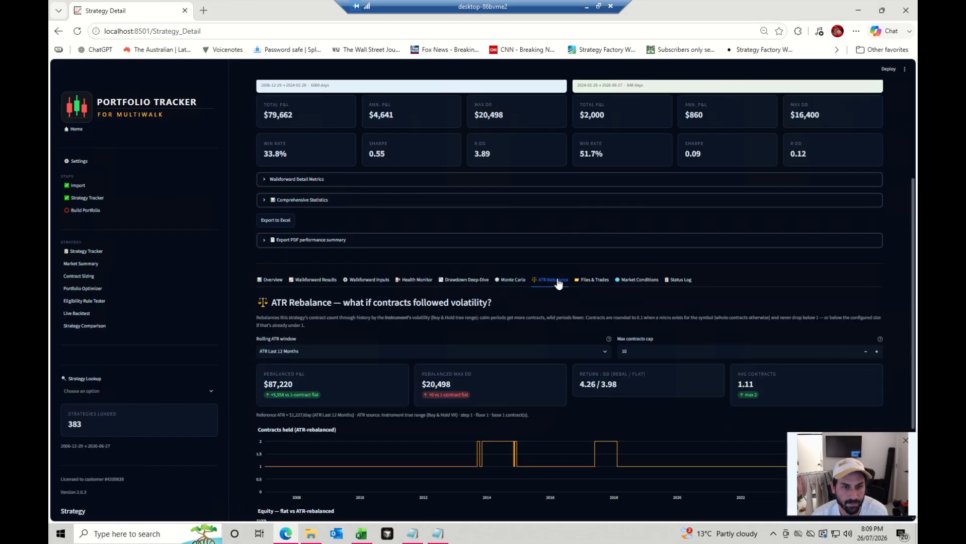
click(513, 279)
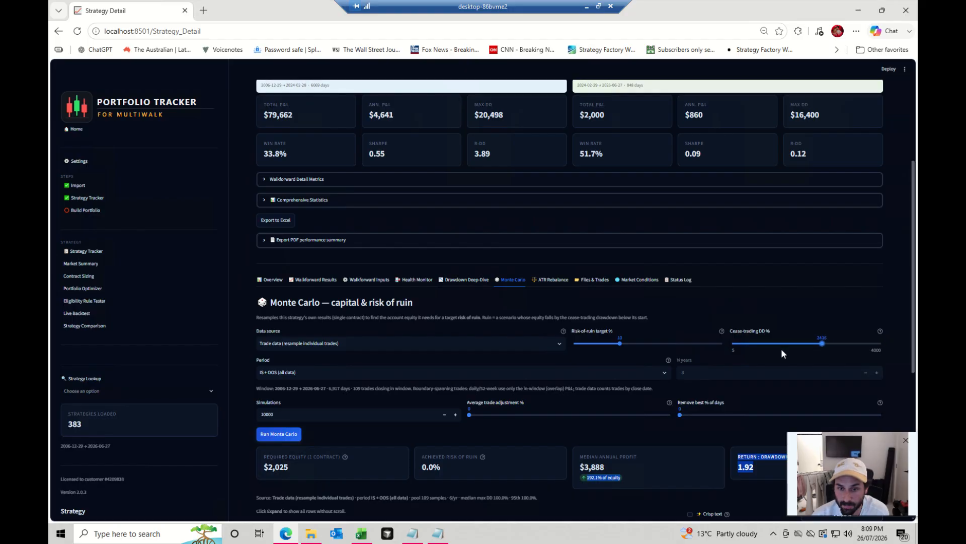
click(547, 281)
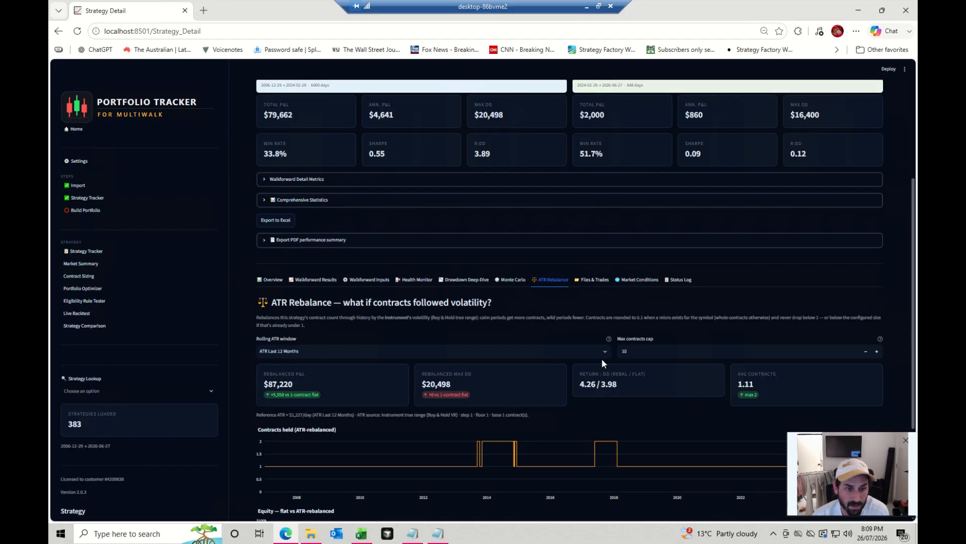
scroll(599, 358, down, 3)
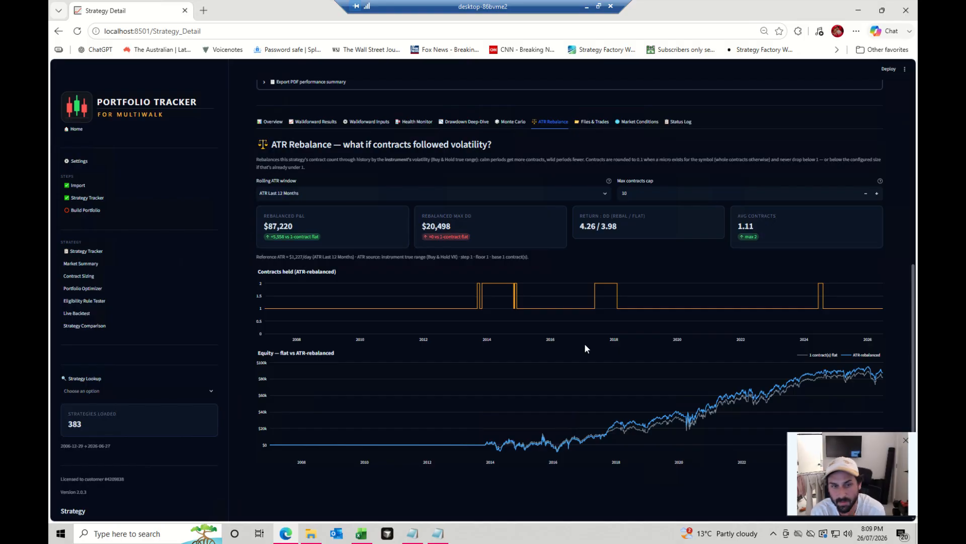
Return to the Strategy Tracker, sort the strategy table by symbol, and find the NQ strategies.
scroll(464, 350, up, 4)
scroll(236, 289, up, 2)
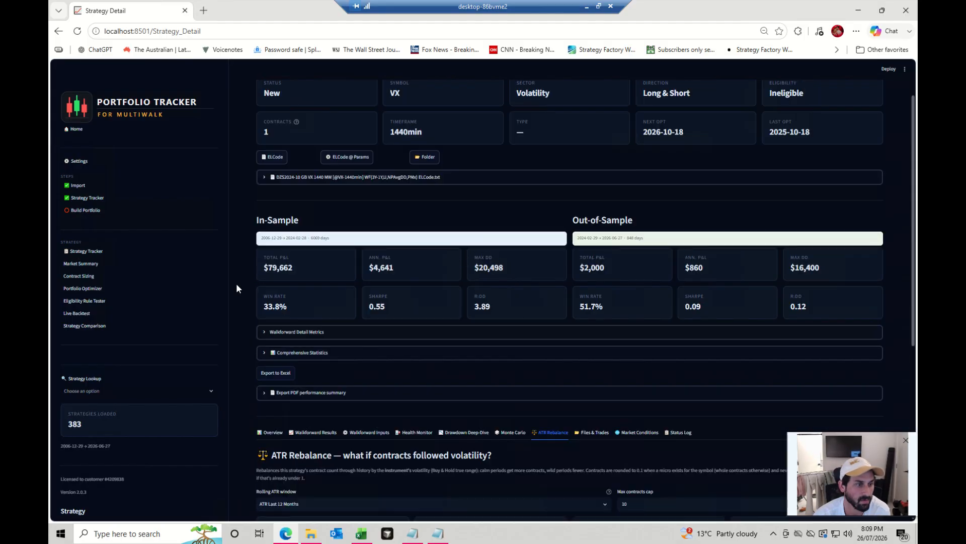
click(112, 199)
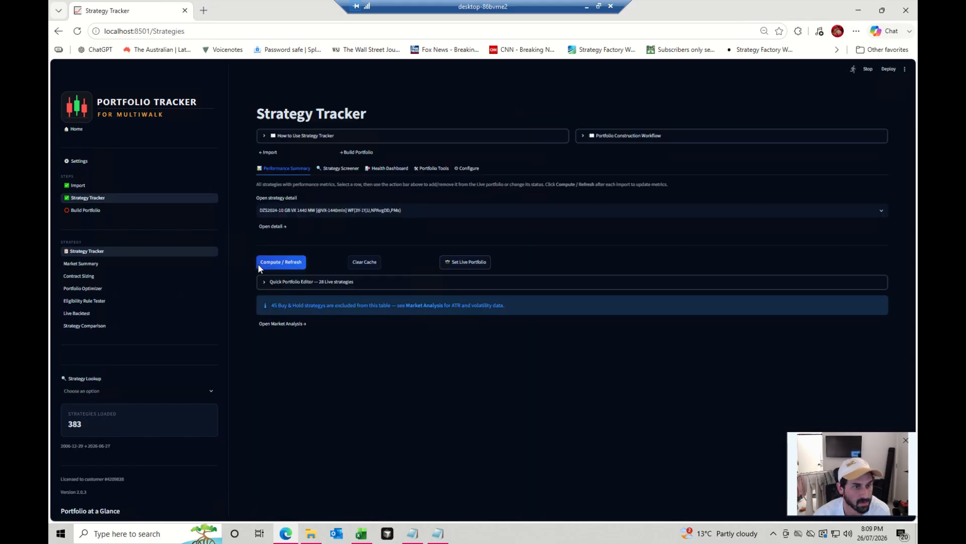
scroll(437, 436, down, 1)
scroll(571, 398, down, 5)
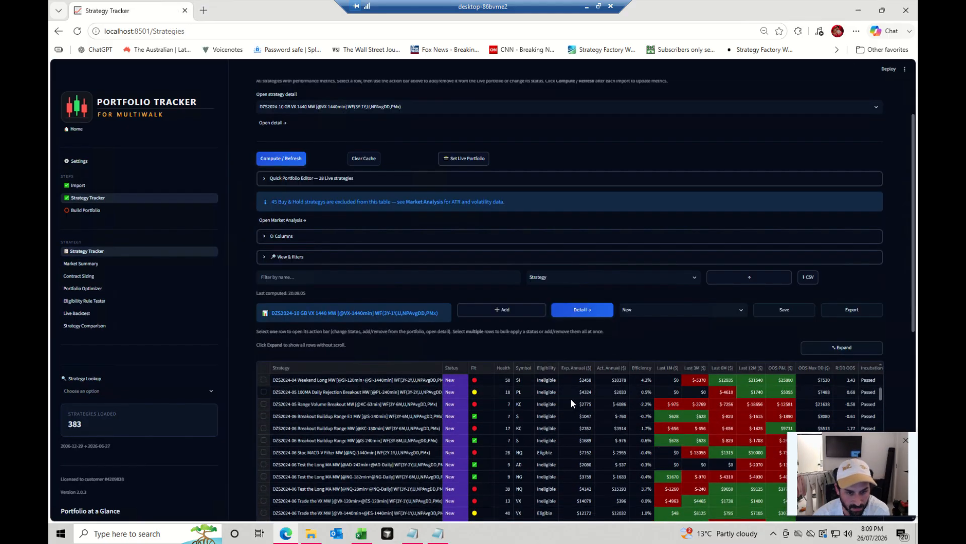
click(523, 370)
scroll(536, 415, down, 10)
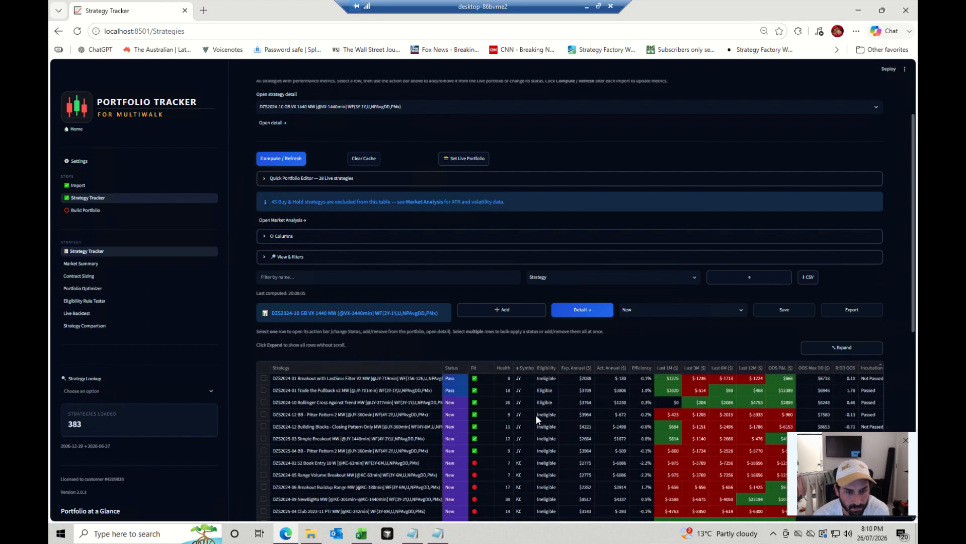
scroll(536, 415, down, 5)
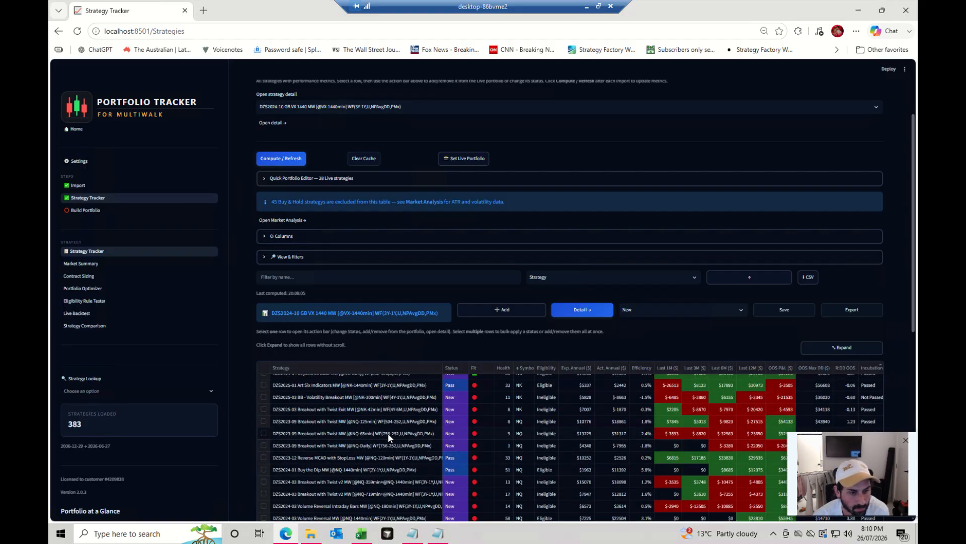
Open the detail page of the DZS2023-09 Breakout with Twist NQ-125min strategy and look over its overview charts.
click(264, 421)
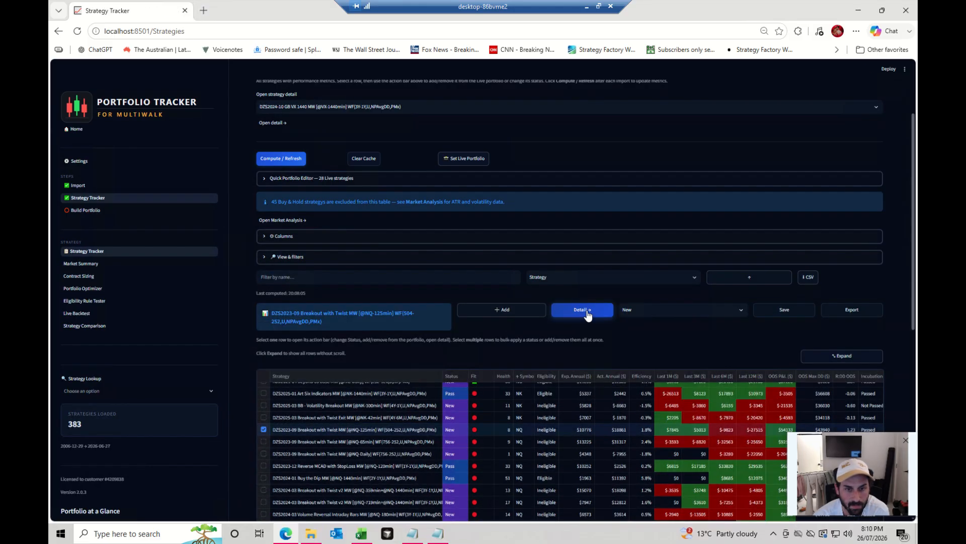
click(583, 310)
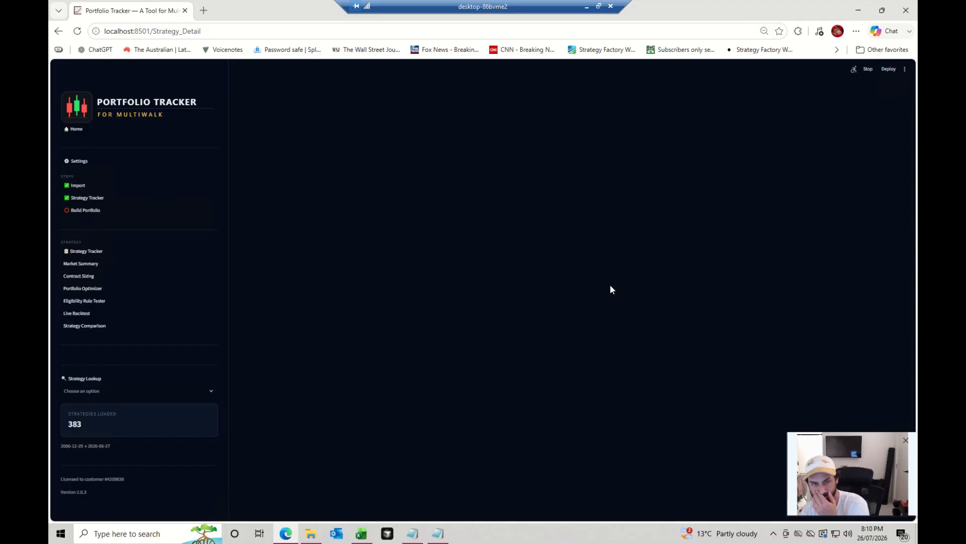
scroll(614, 341, down, 10)
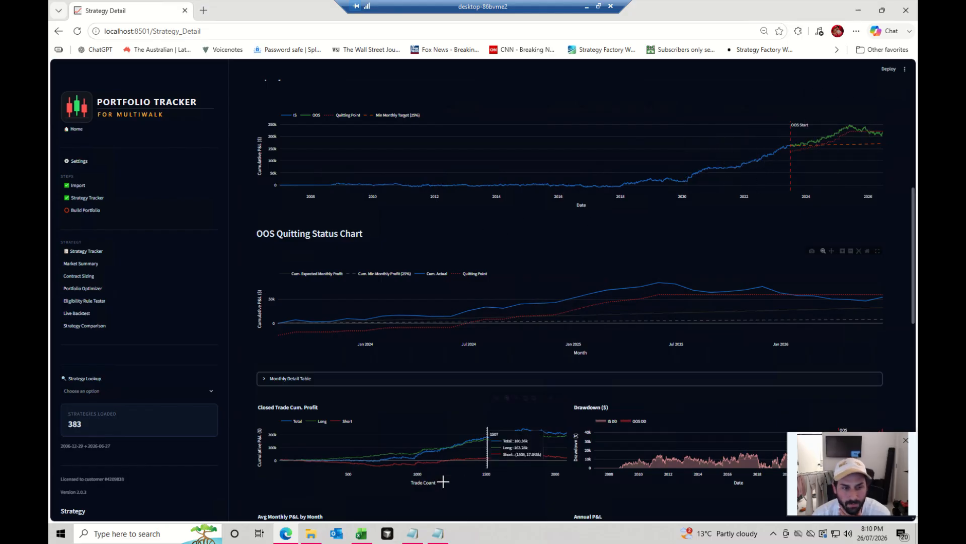
scroll(424, 482, down, 3)
scroll(417, 403, up, 11)
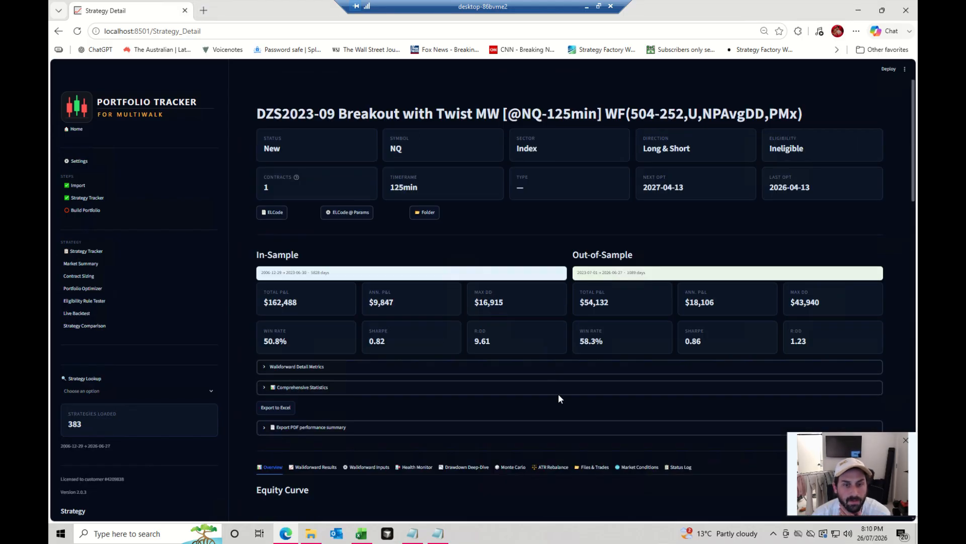
View the NQ-125min strategy's ATR Rebalance analysis, comparing flat and ATR-rebalanced equity.
scroll(559, 395, down, 3)
click(560, 317)
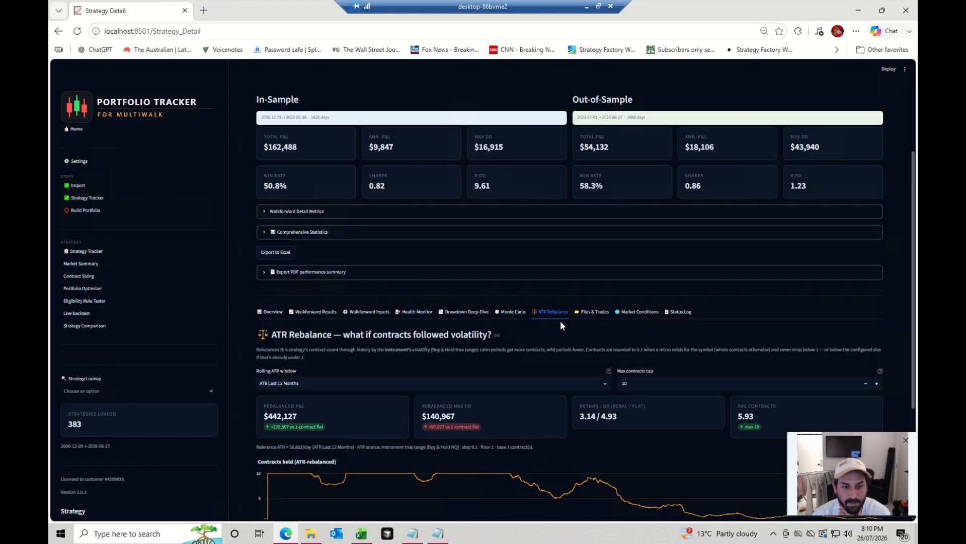
scroll(672, 284, down, 4)
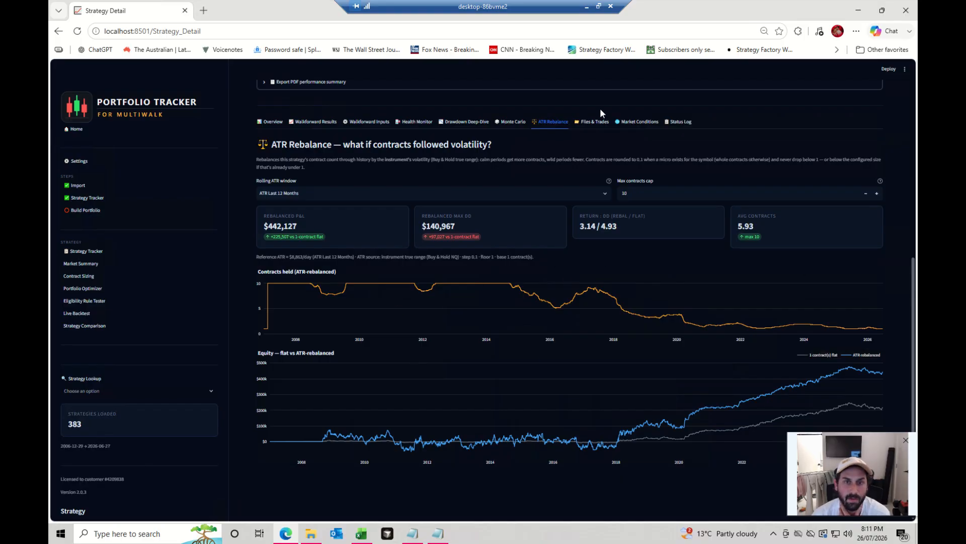
Look through the strategy's Files & Trades, covering its folder, trade list, MAE/MFE analysis and win/loss streaks.
click(602, 122)
scroll(443, 246, down, 5)
scroll(453, 267, up, 4)
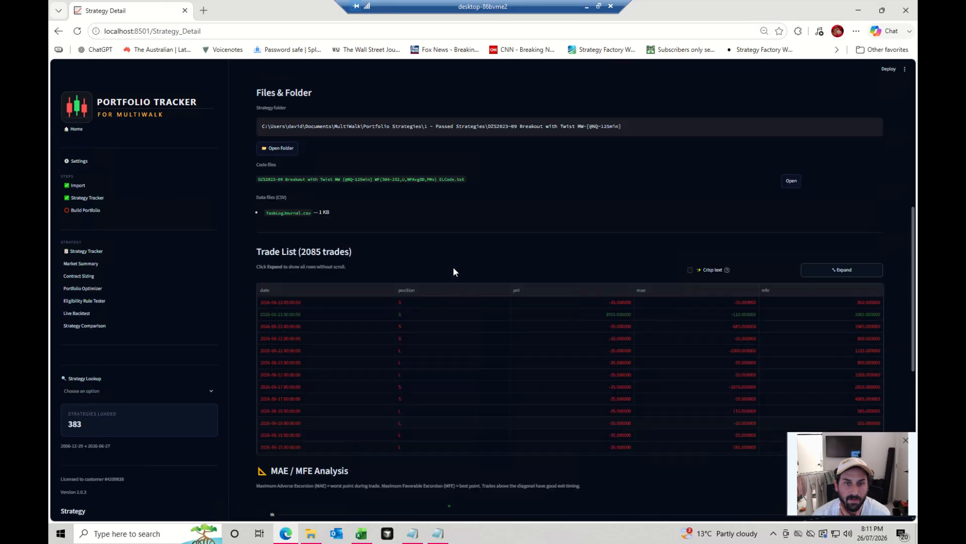
scroll(468, 292, down, 8)
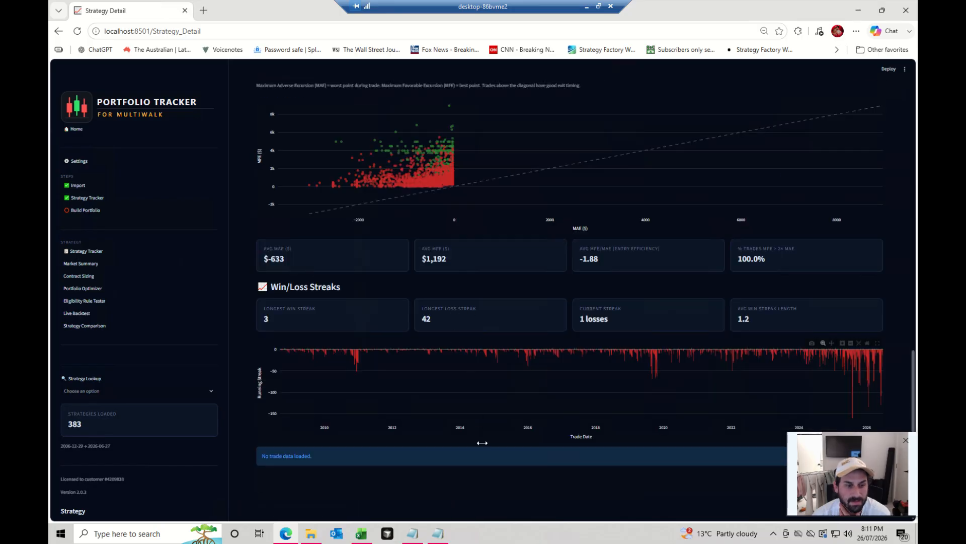
scroll(334, 348, up, 4)
scroll(335, 348, up, 6)
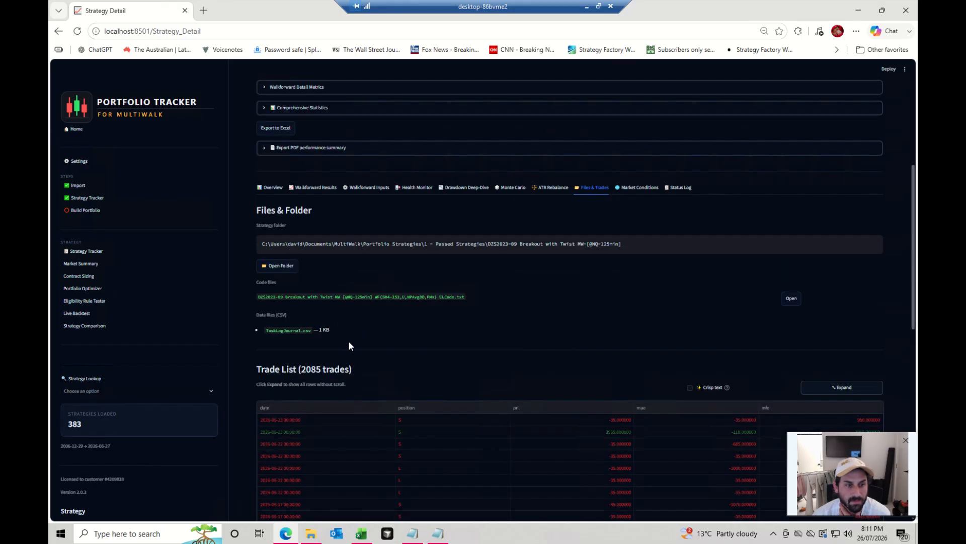
View the strategy's Market Conditions, covering performance by volatility and trend regime, calendar effects and the regime calendar.
click(642, 188)
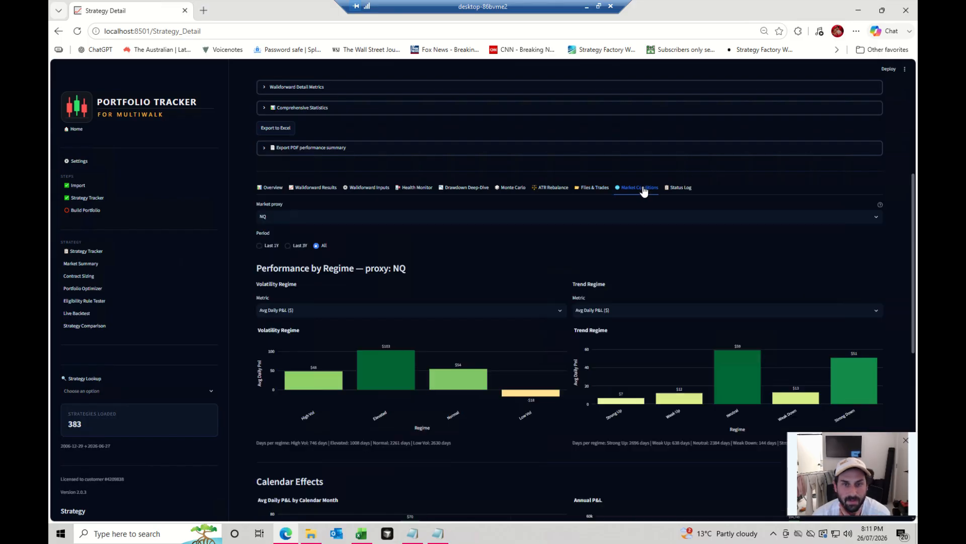
scroll(606, 257, down, 5)
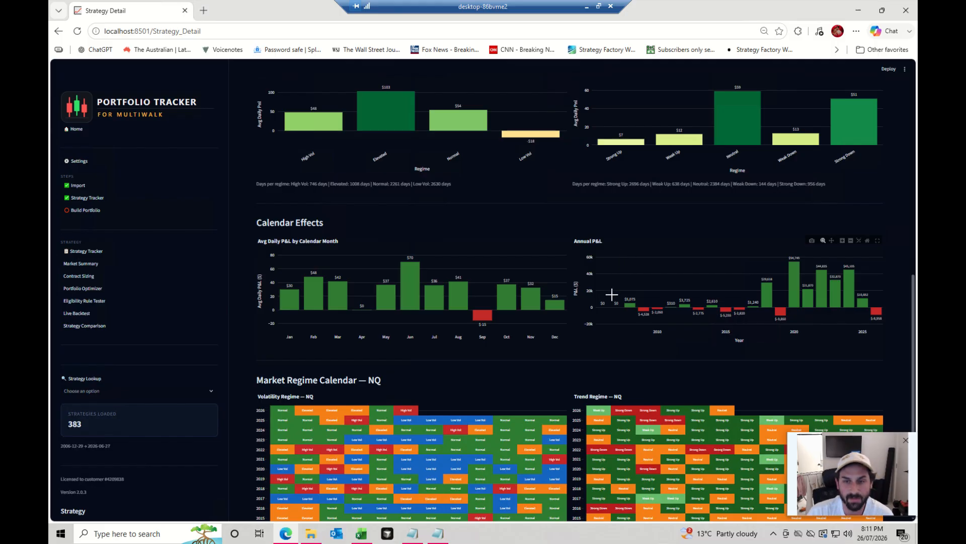
scroll(612, 295, up, 2)
scroll(613, 293, up, 1)
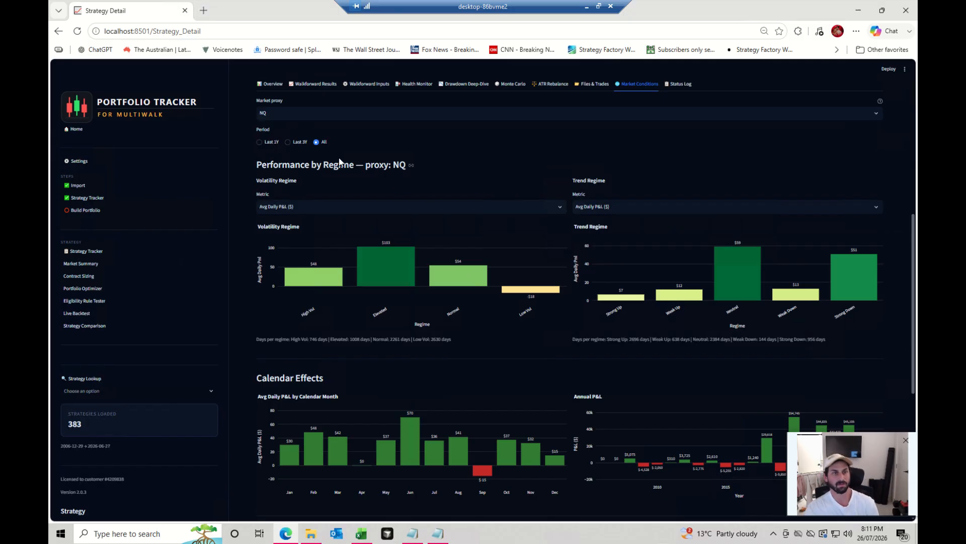
Limit the market conditions period to Last 1Y and examine the regime performance and calendar effects.
click(260, 142)
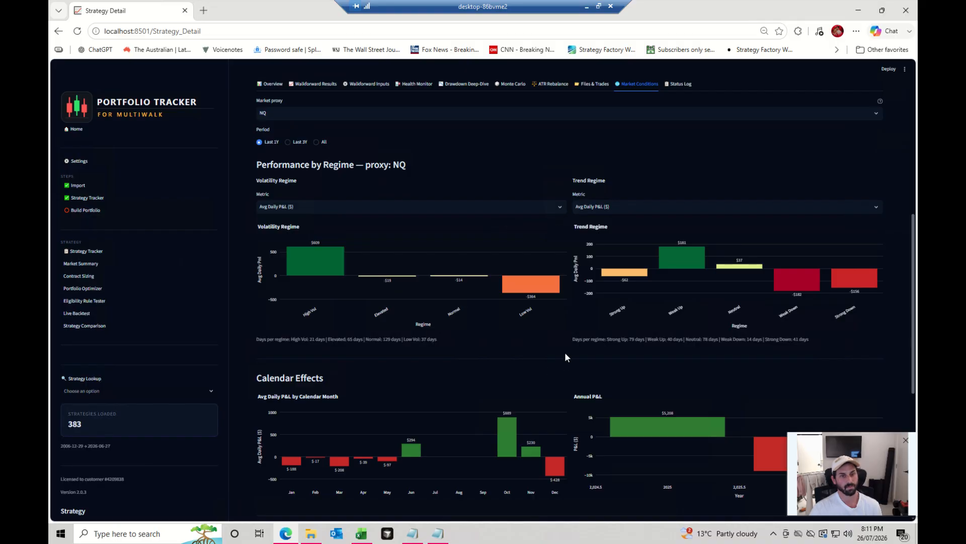
mouse_move(519, 312)
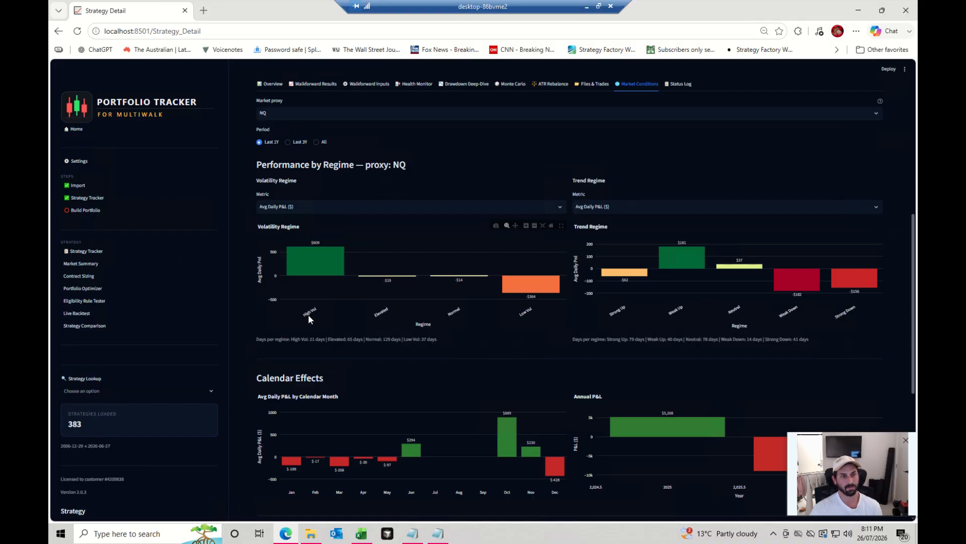
scroll(655, 435, down, 4)
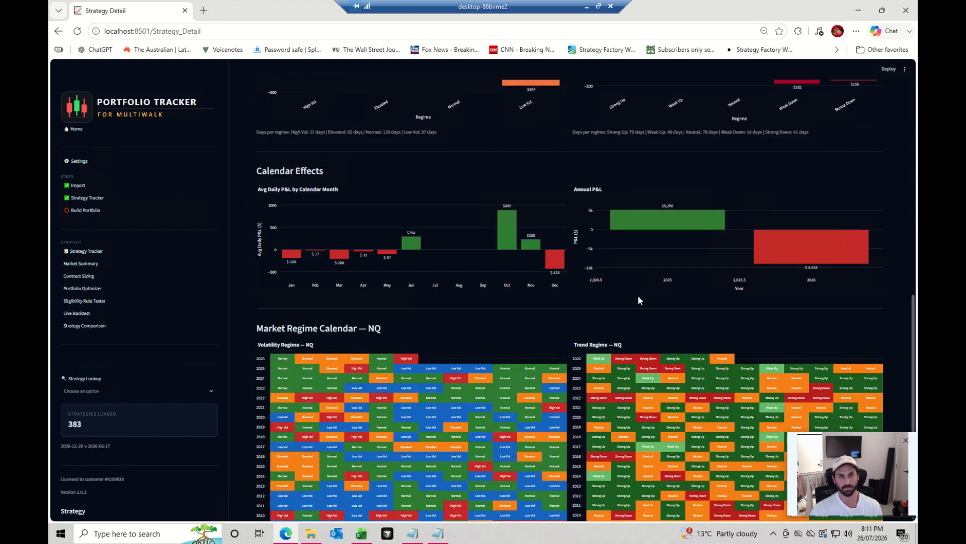
View the NQ market regime calendar and the strategy's status change history.
scroll(346, 250, down, 2)
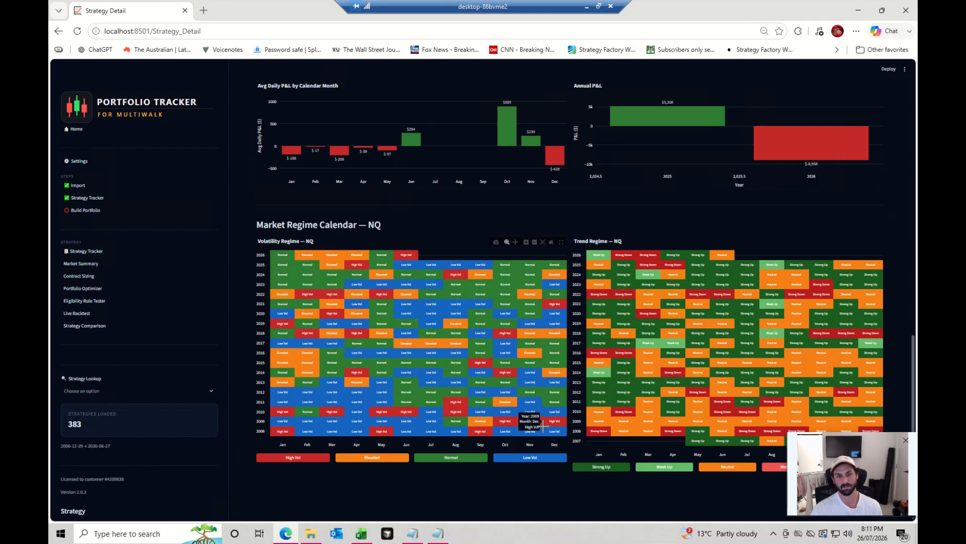
scroll(523, 418, up, 8)
scroll(556, 235, up, 5)
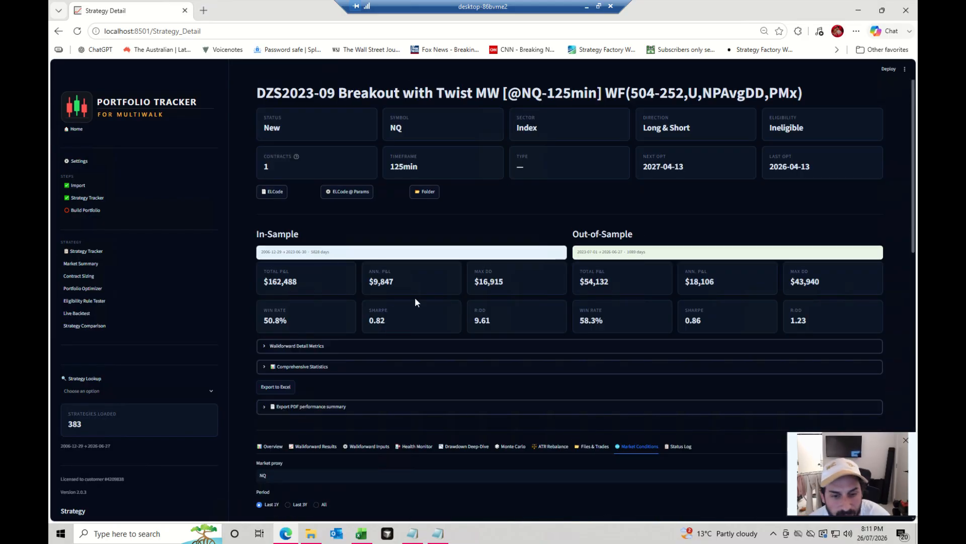
click(680, 447)
scroll(654, 427, down, 1)
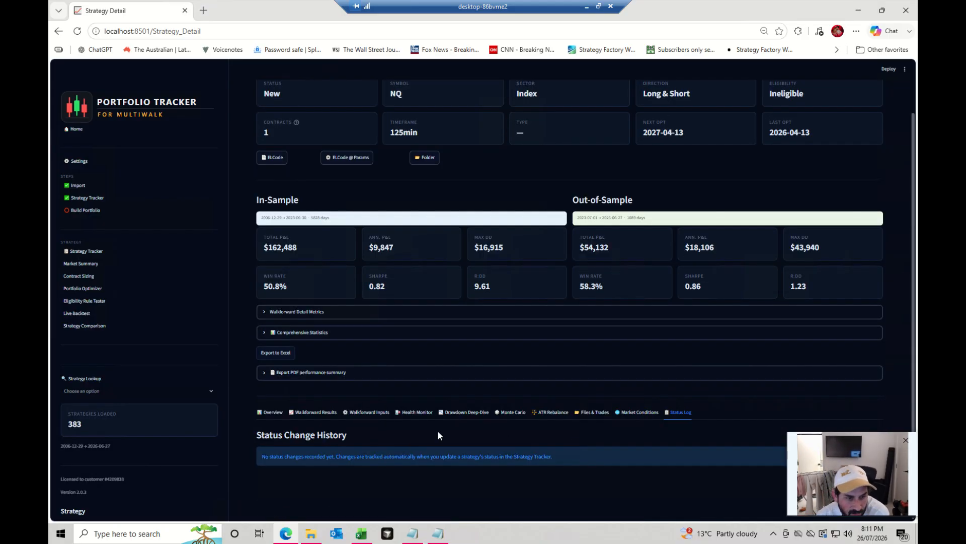
drag(539, 448, 541, 450)
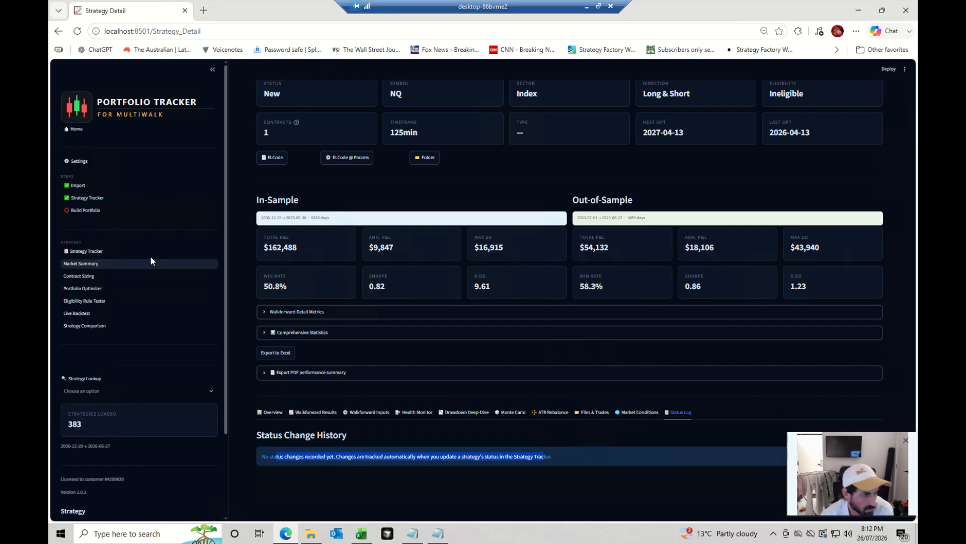
Tour the Market Summary, covering the market overview table, sector summary, correlations, volatility regimes and ATR sections.
click(121, 265)
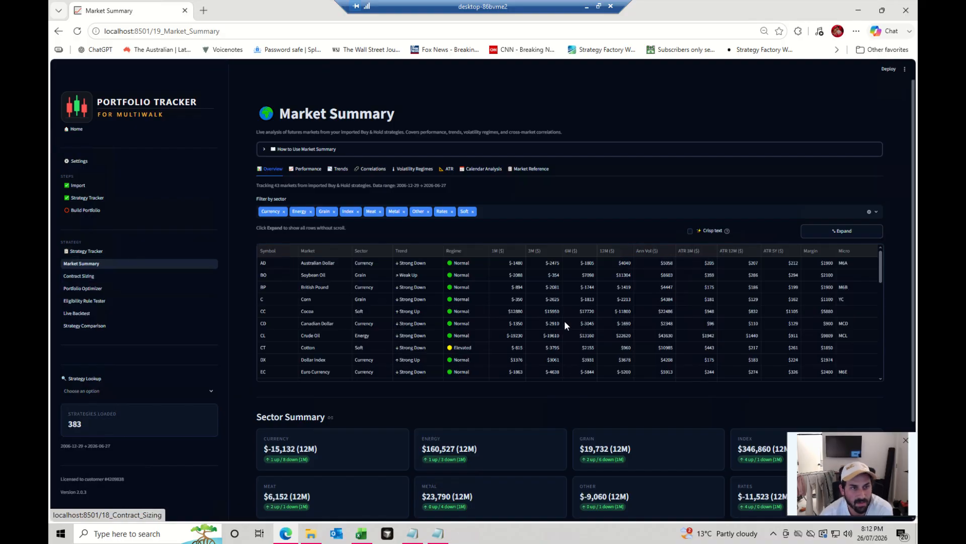
scroll(564, 320, down, 10)
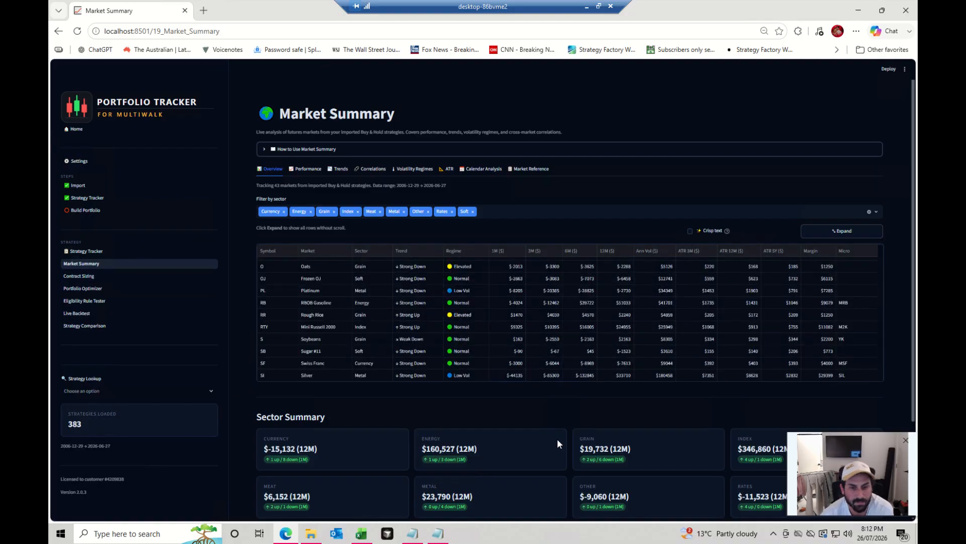
scroll(557, 441, down, 3)
scroll(533, 425, up, 3)
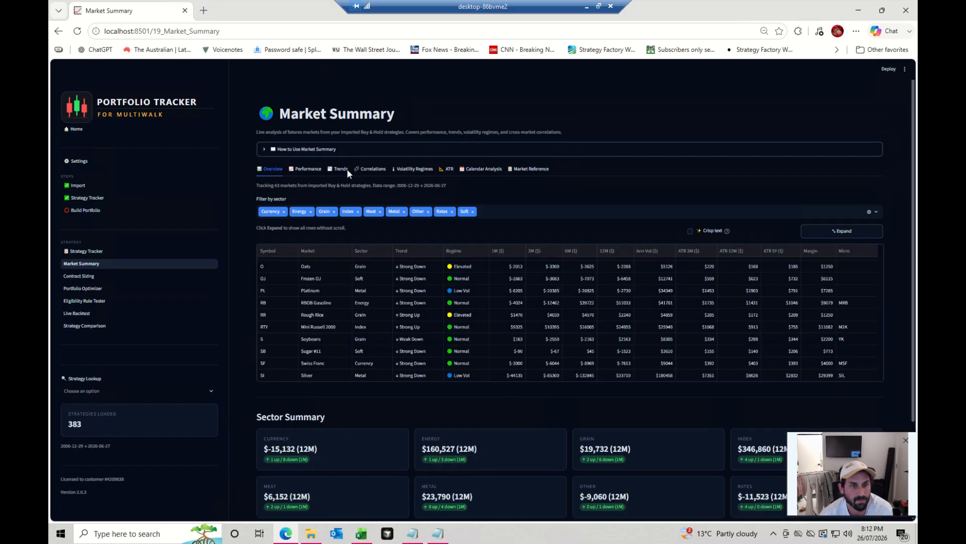
click(374, 169)
click(408, 169)
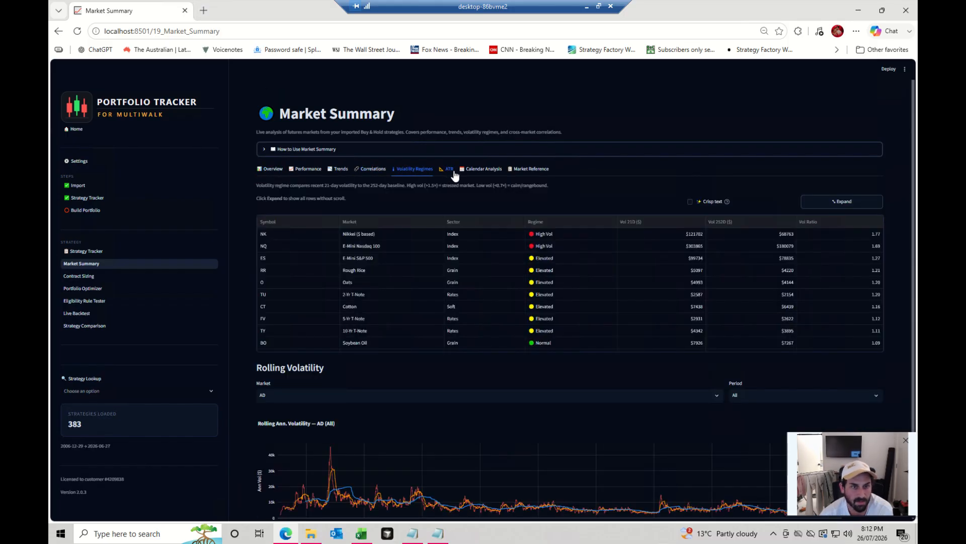
click(452, 171)
In the Strategy Tracker, select the first five strategies and bulk-apply the Pass status to them.
click(83, 251)
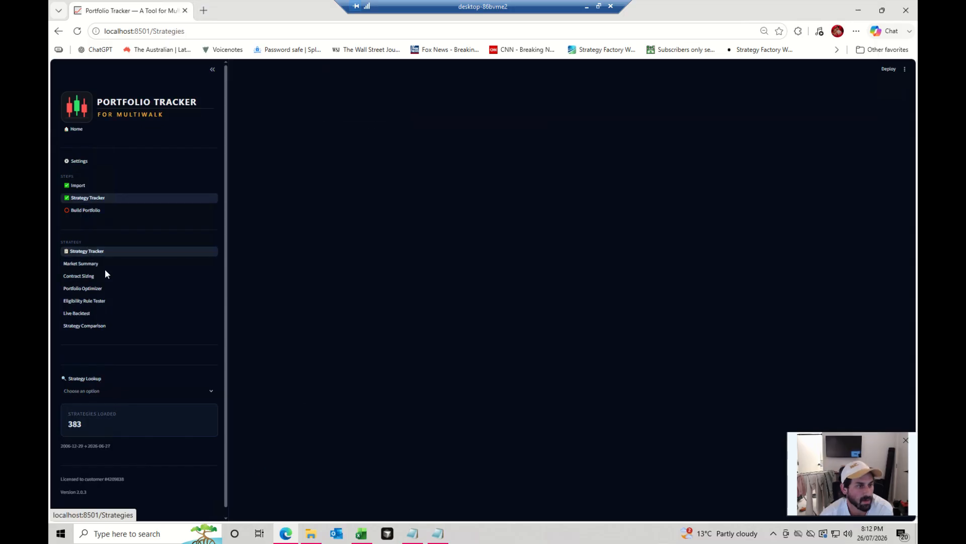
scroll(453, 385, down, 4)
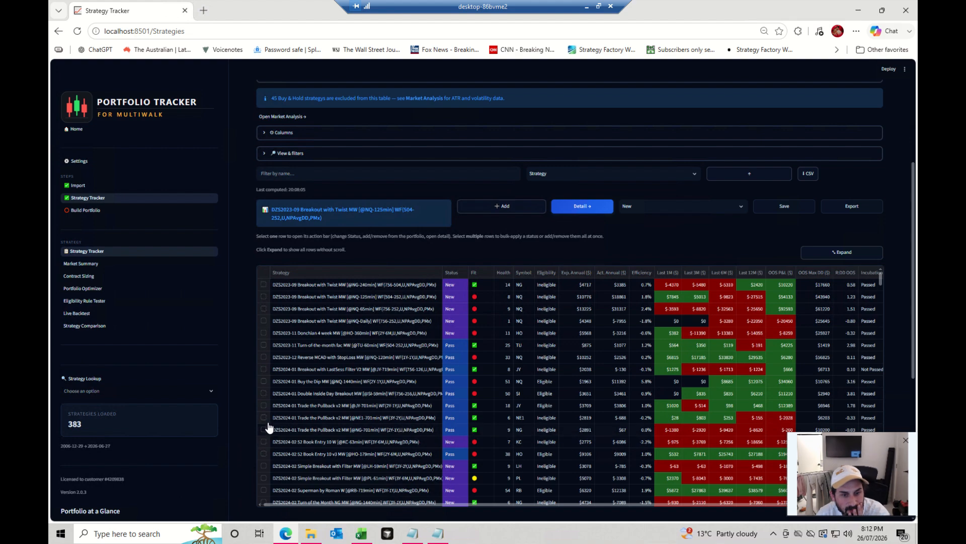
click(264, 333)
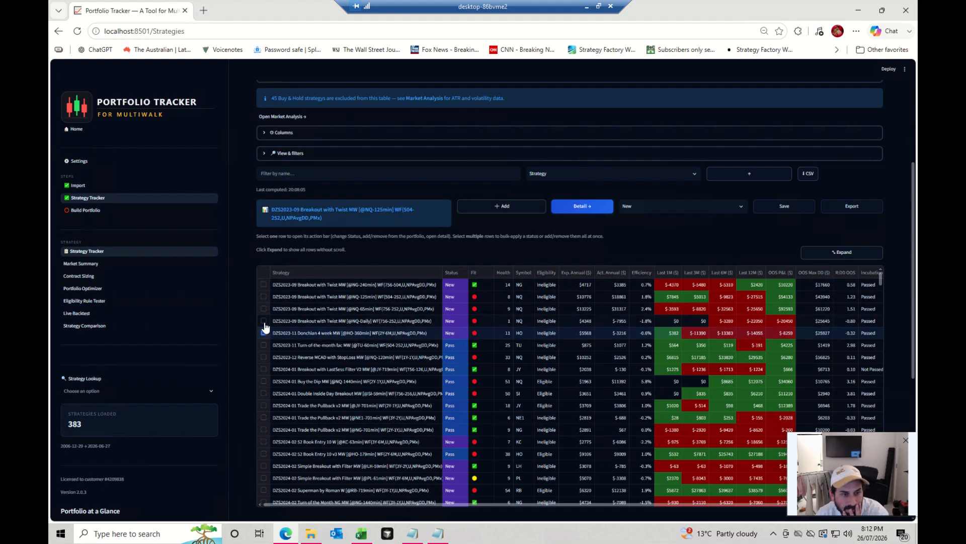
click(263, 321)
click(263, 308)
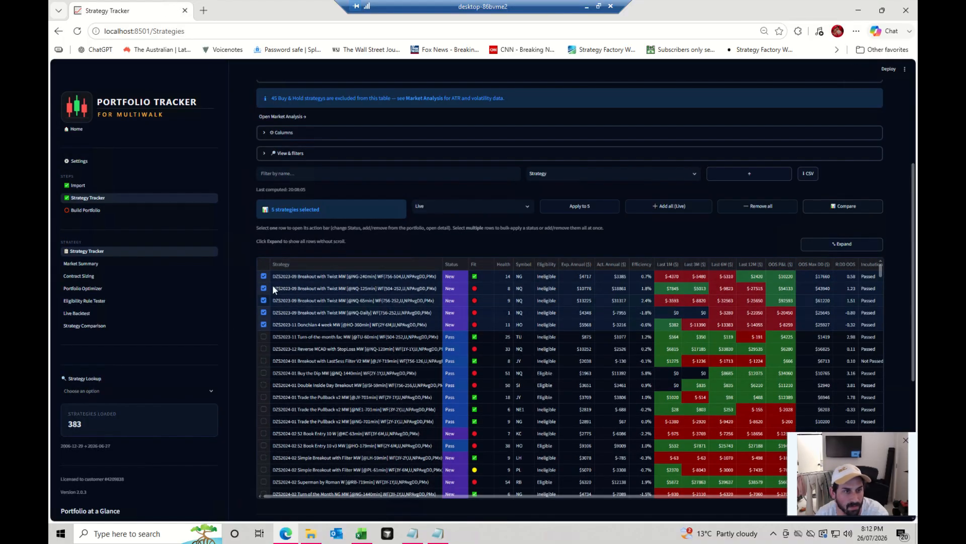
click(508, 208)
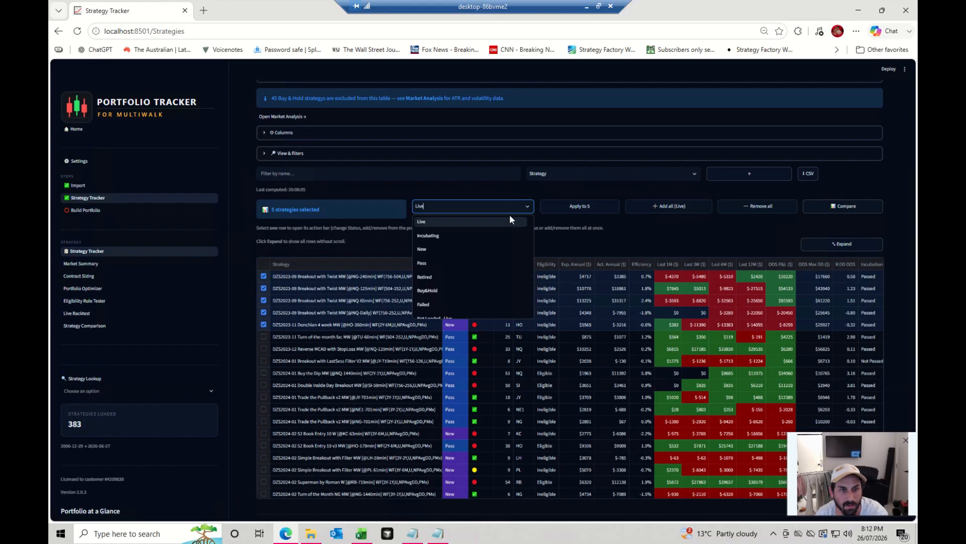
click(466, 265)
click(580, 206)
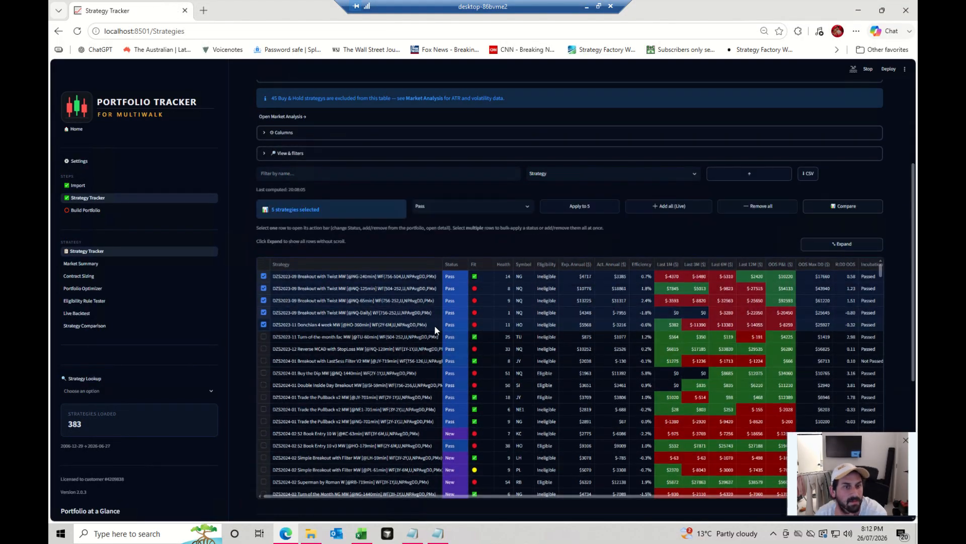
click(698, 361)
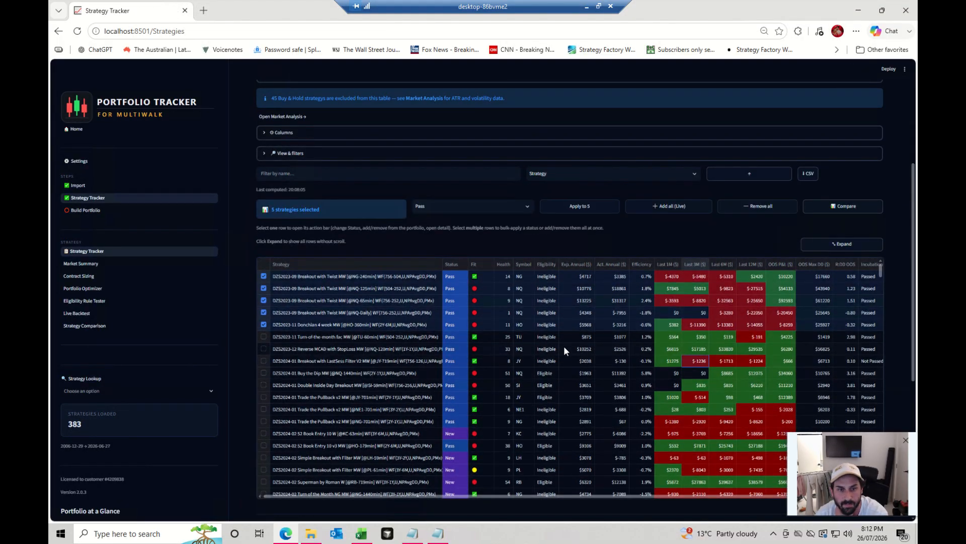
Sort the strategy table by Eligibility and filter its rows to a Last 12M ($) minimum of about 26,849.
click(546, 264)
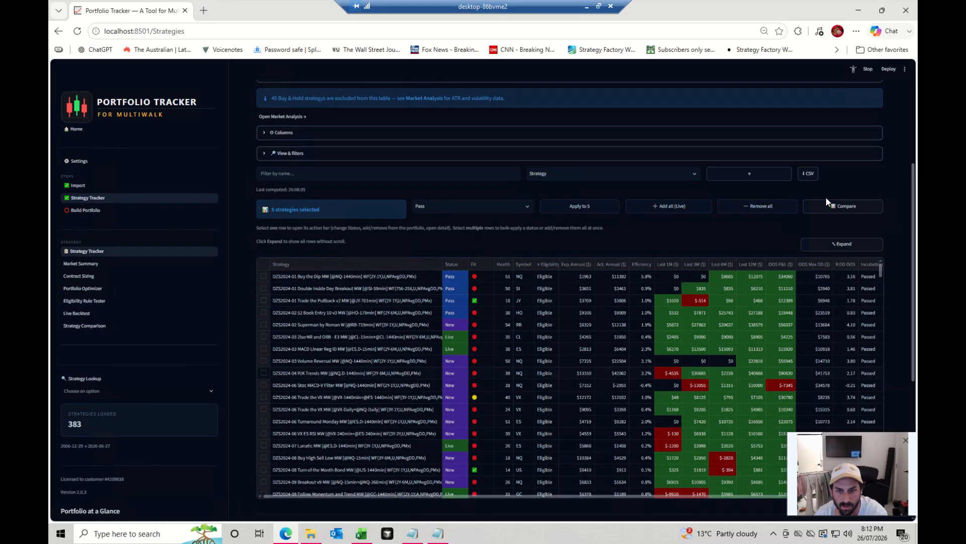
click(382, 206)
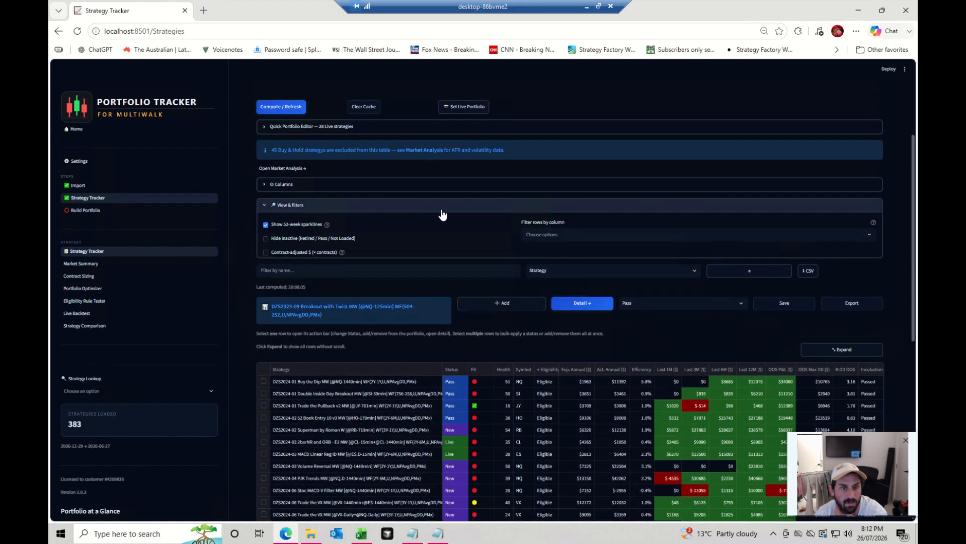
click(589, 235)
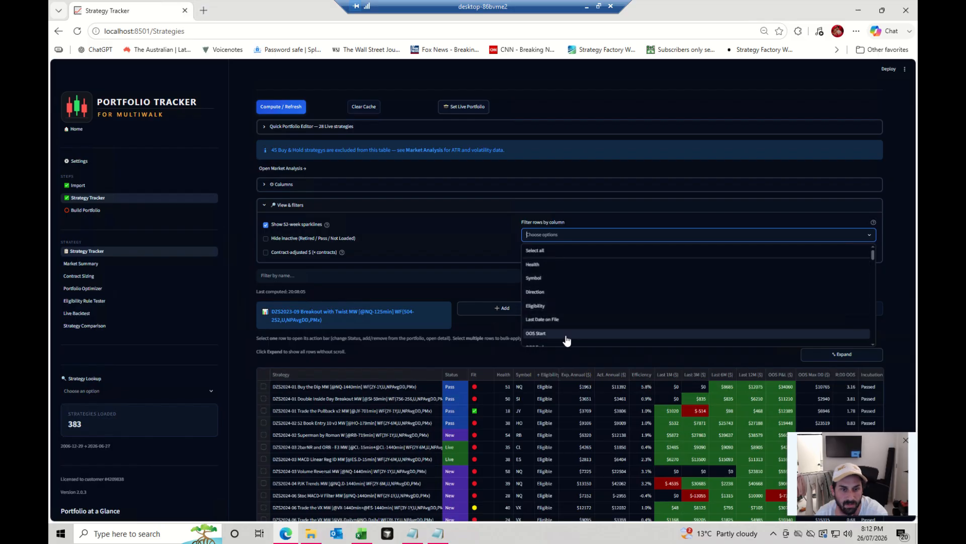
scroll(564, 332, down, 6)
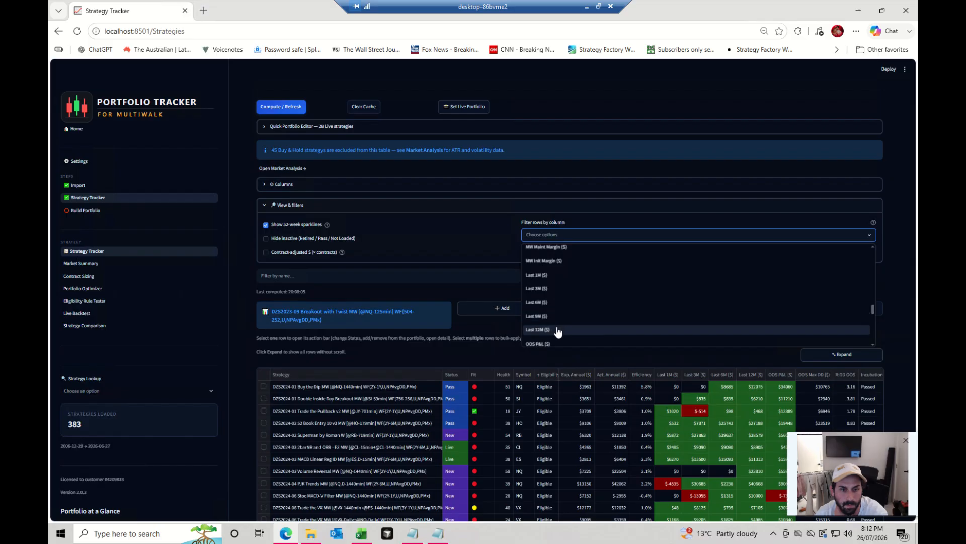
click(557, 330)
click(471, 232)
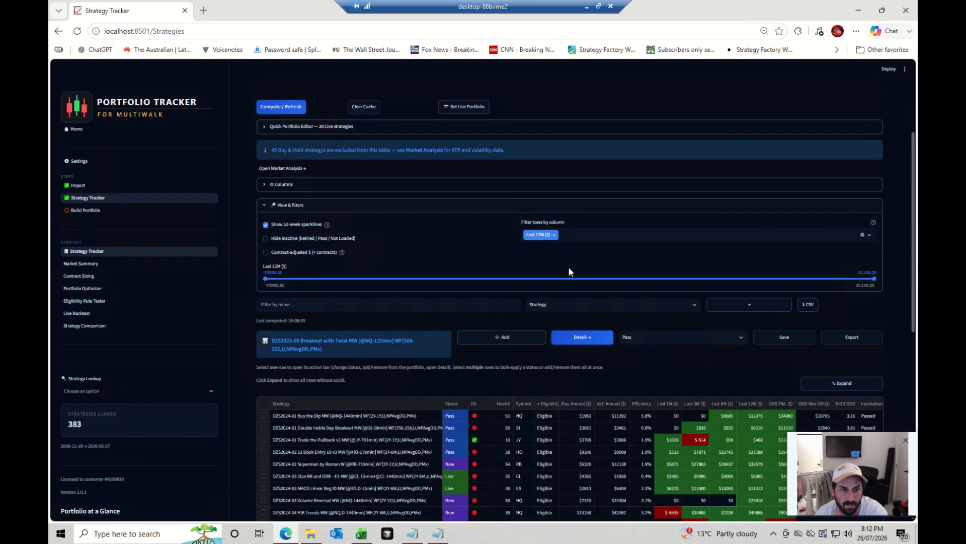
drag(267, 277, 660, 278)
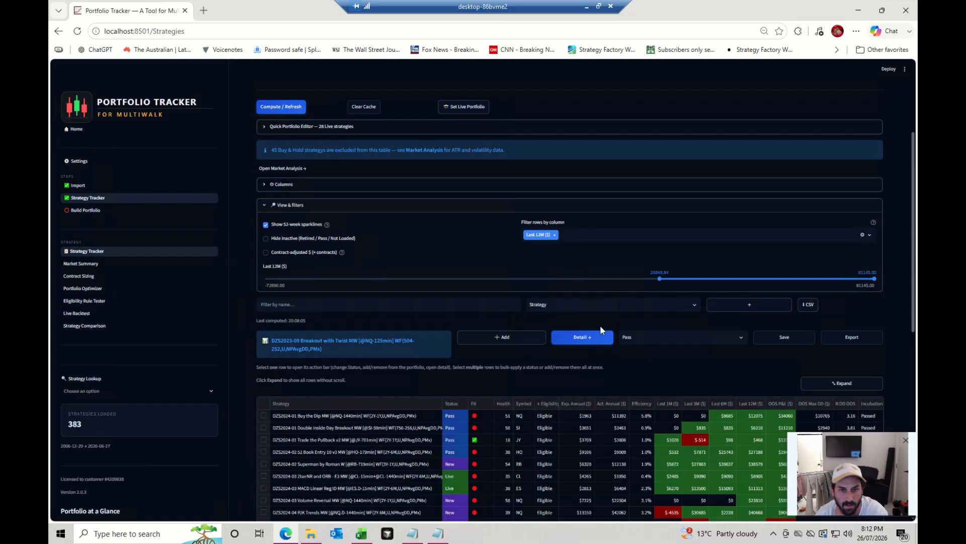
Look through the filtered strategies and the alerts in the Re-optimisation Due list.
scroll(685, 364, down, 10)
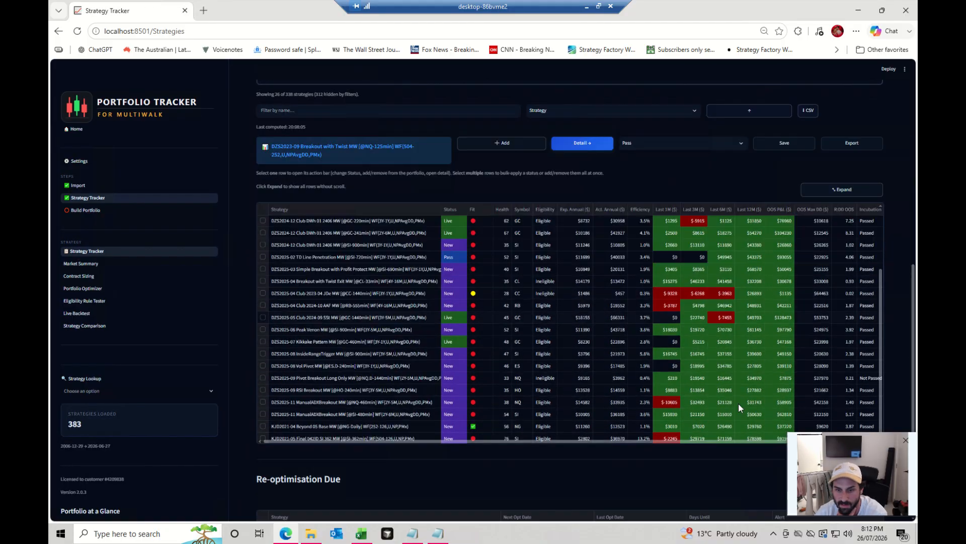
scroll(739, 277, up, 5)
scroll(549, 446, down, 5)
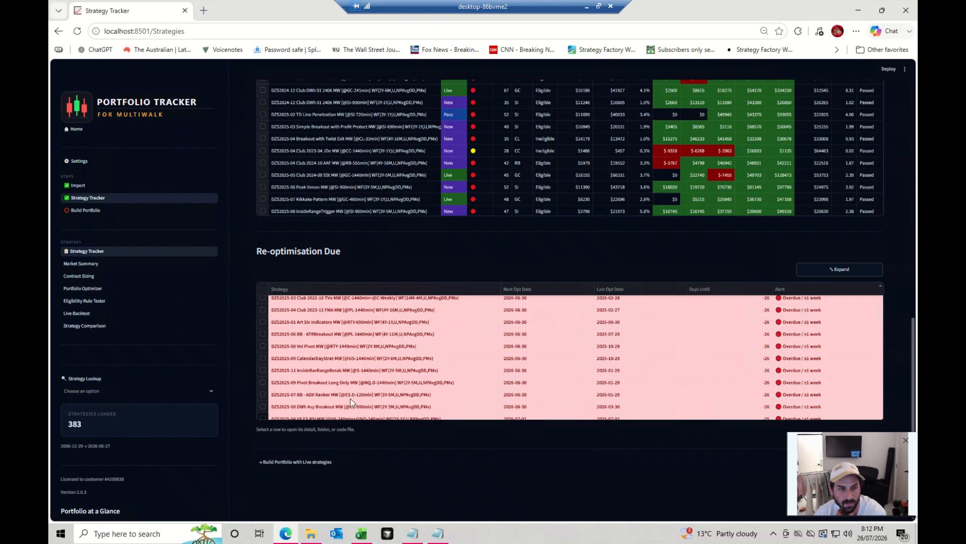
scroll(479, 367, down, 5)
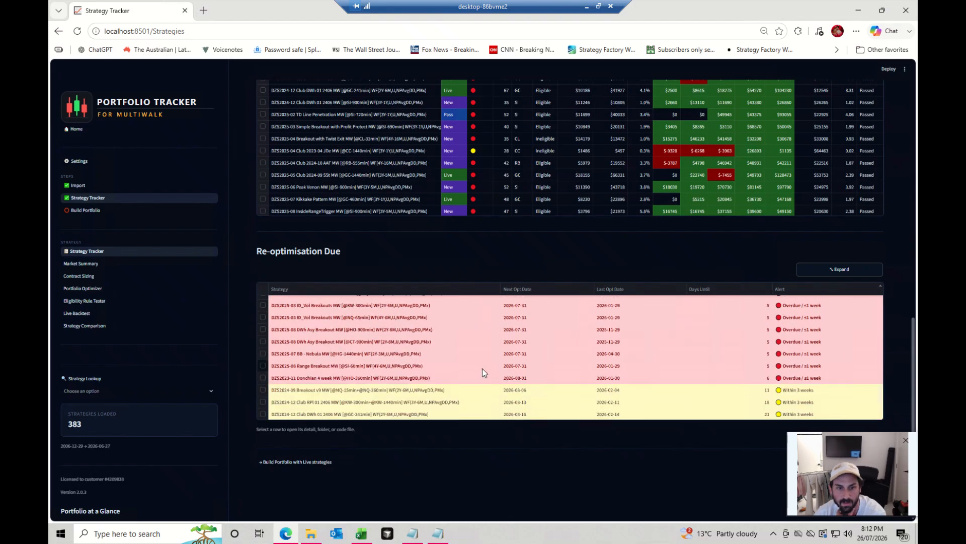
scroll(479, 367, up, 5)
scroll(474, 267, up, 10)
scroll(594, 297, up, 5)
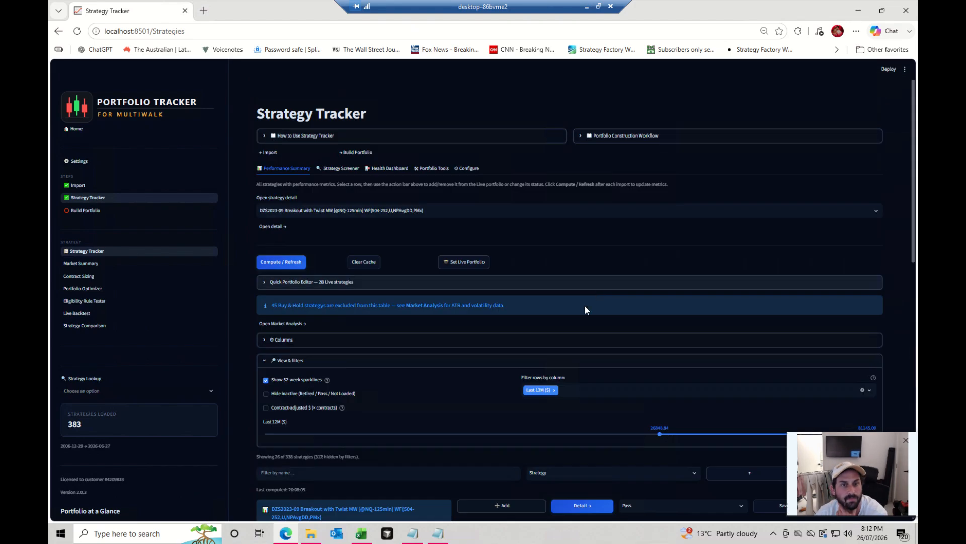
Browse the additional columns that can be displayed in the strategy table, leaving the selection as it is.
scroll(569, 332, down, 3)
scroll(430, 376, up, 3)
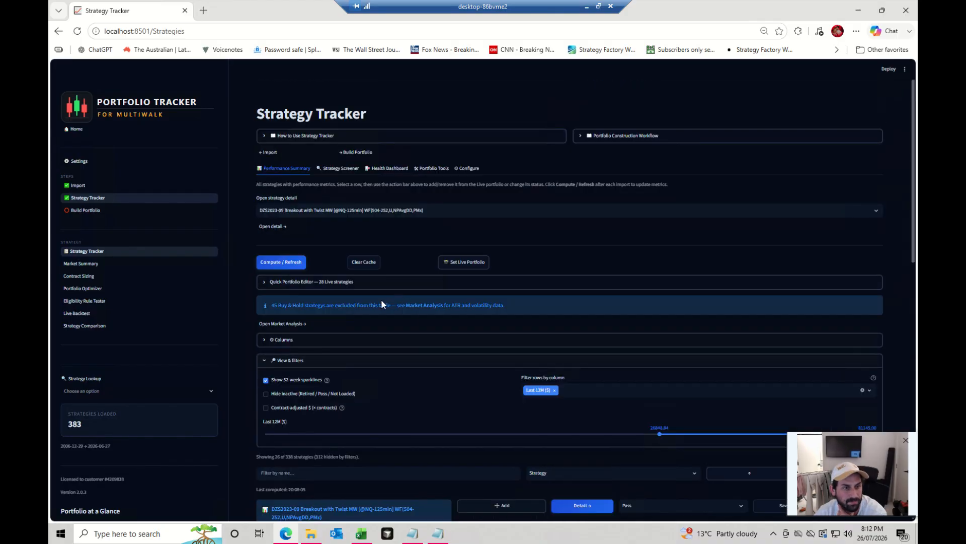
click(289, 340)
scroll(693, 376, down, 3)
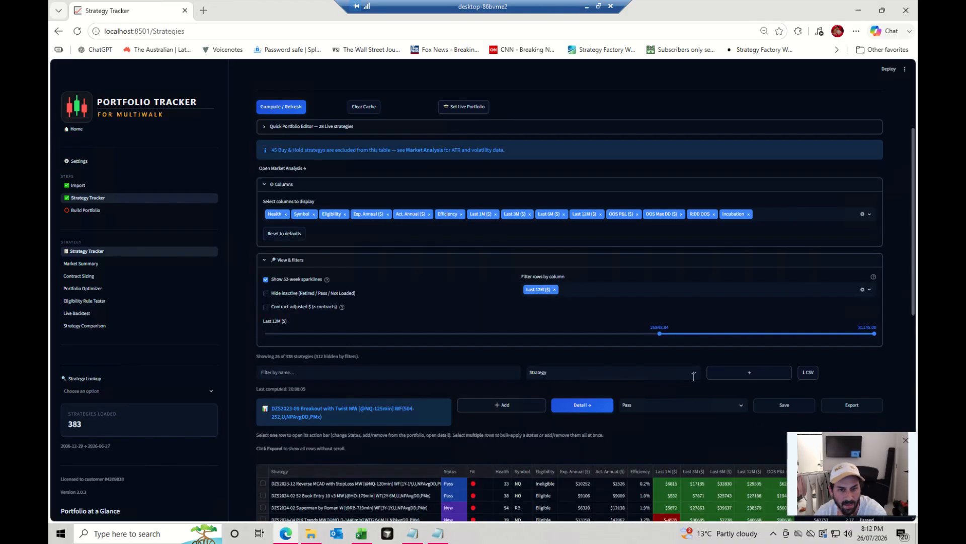
click(792, 210)
scroll(282, 267, down, 10)
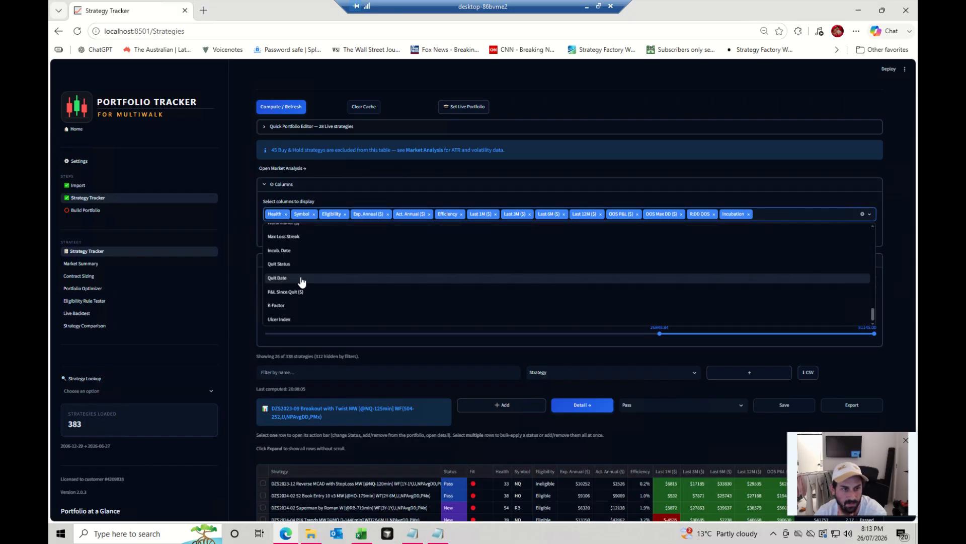
scroll(297, 282, up, 5)
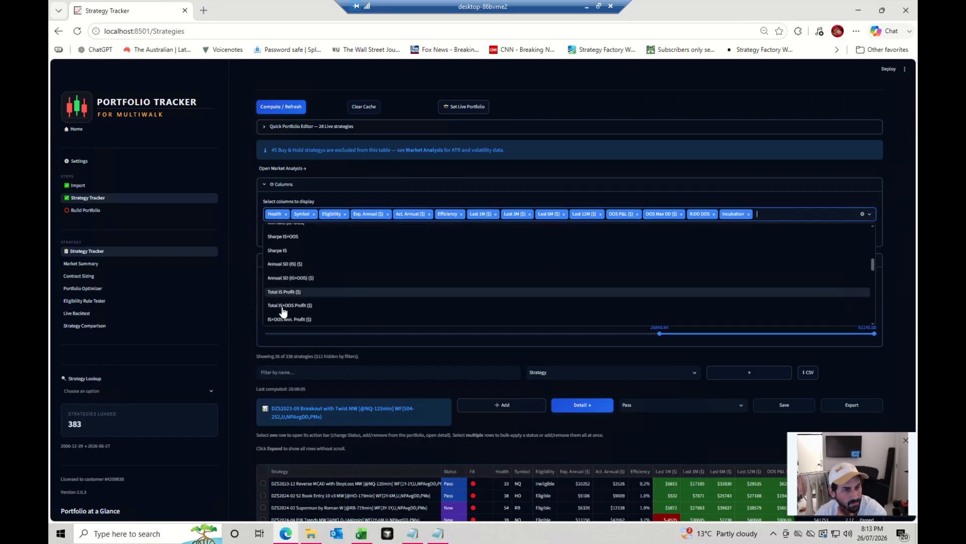
scroll(283, 311, up, 8)
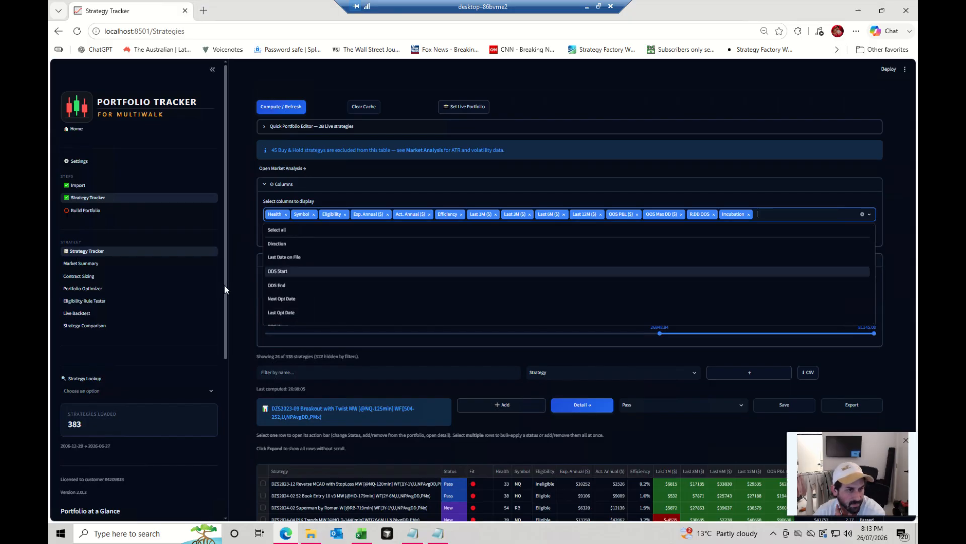
click(239, 261)
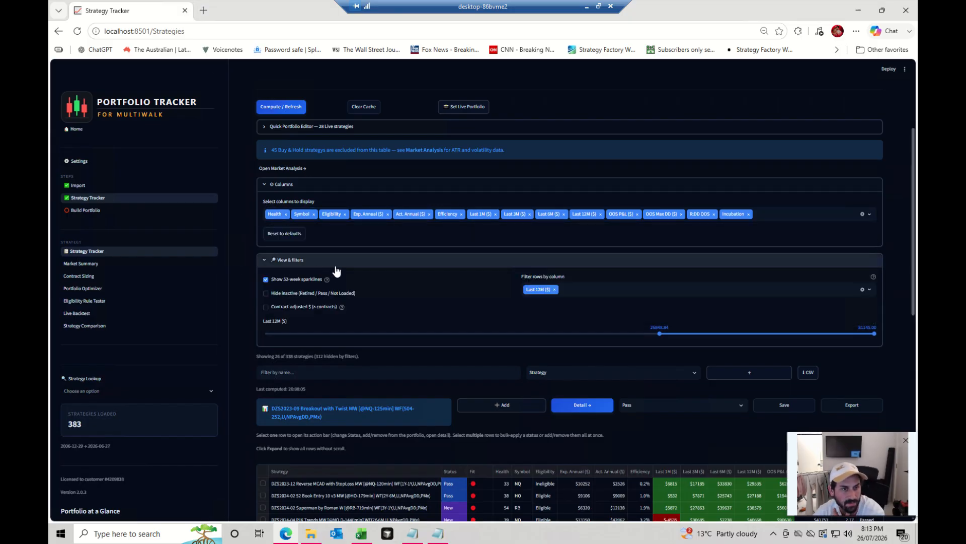
View the Contract Sizing Calculator, covering its sizing parameters and the contracts per symbol.
click(79, 277)
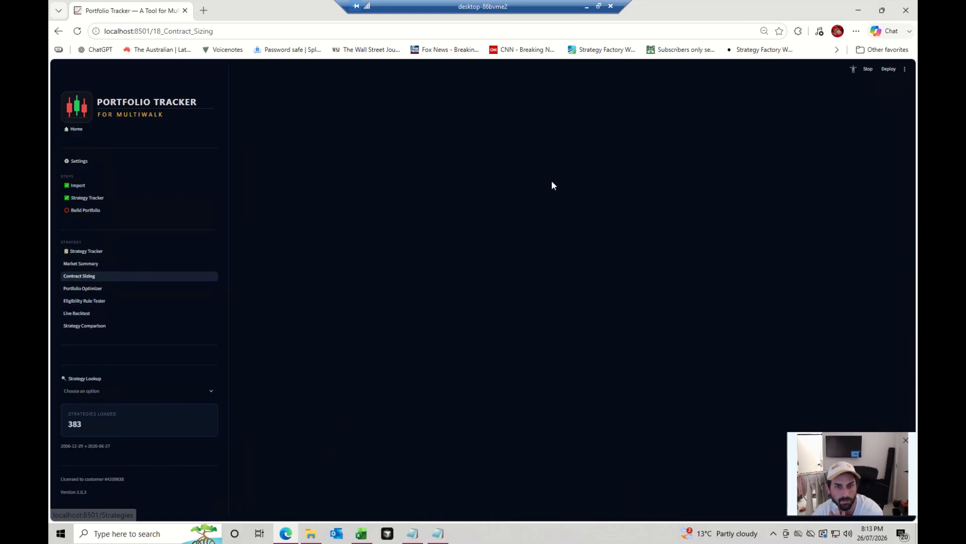
scroll(569, 367, down, 4)
scroll(684, 319, up, 3)
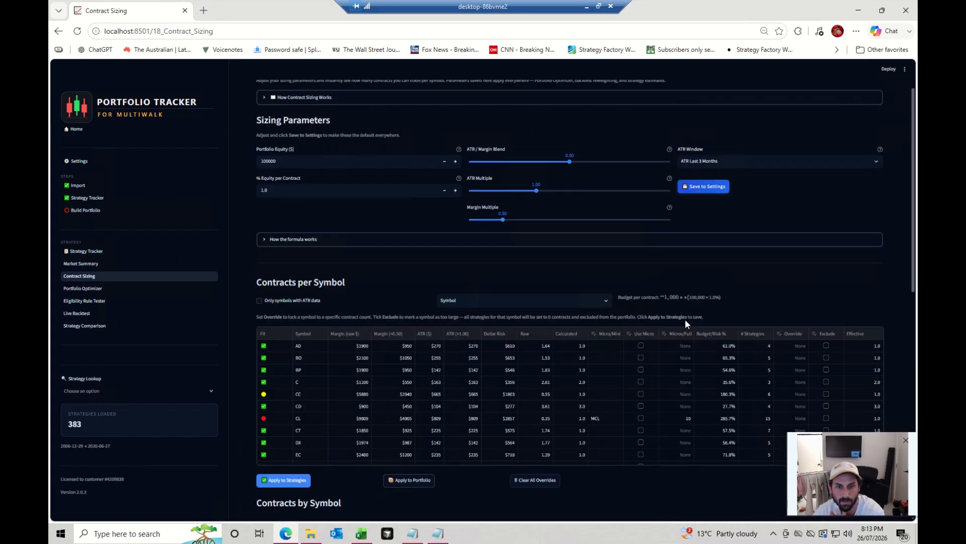
scroll(685, 318, down, 4)
scroll(686, 324, up, 5)
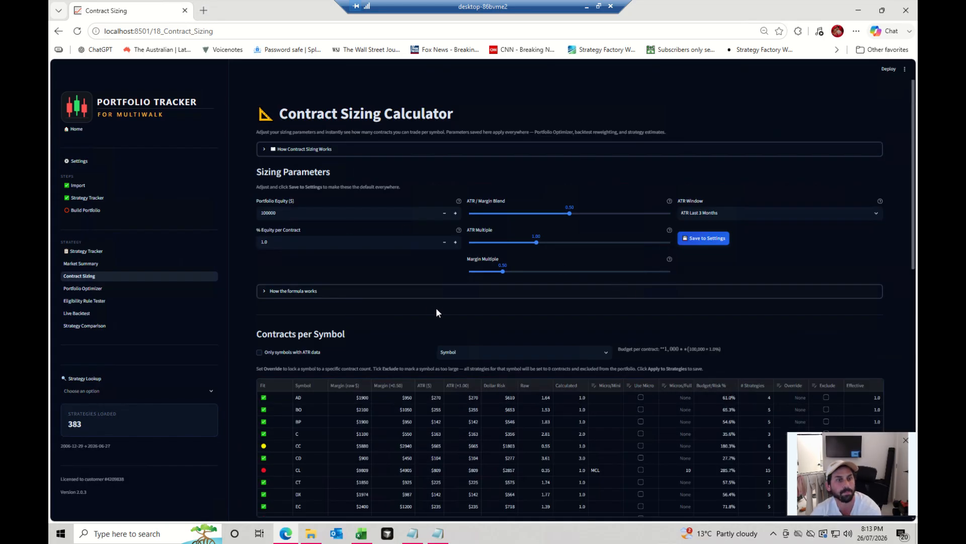
Expand the explanation of the sizing formula and examine the blended dollar risk and contracts calculations.
click(389, 291)
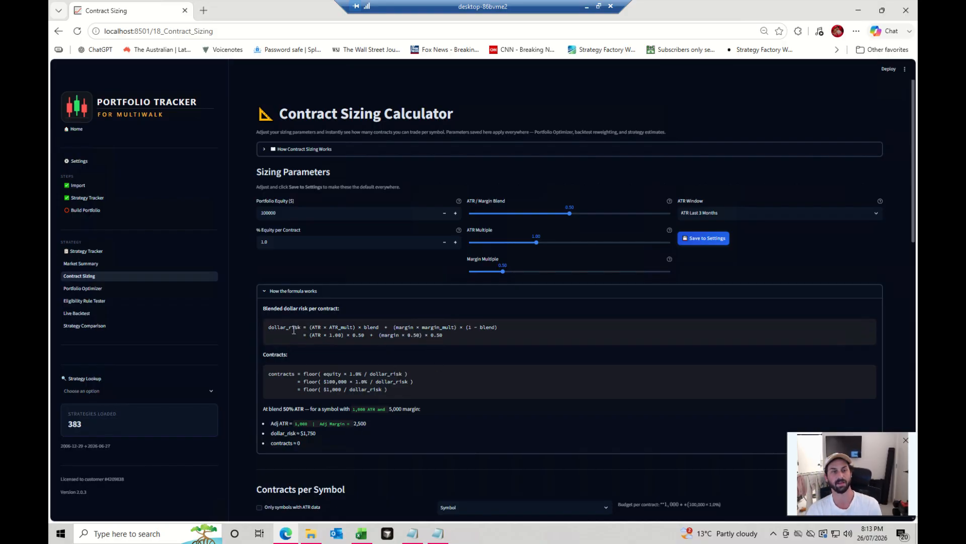
drag(310, 325, 484, 327)
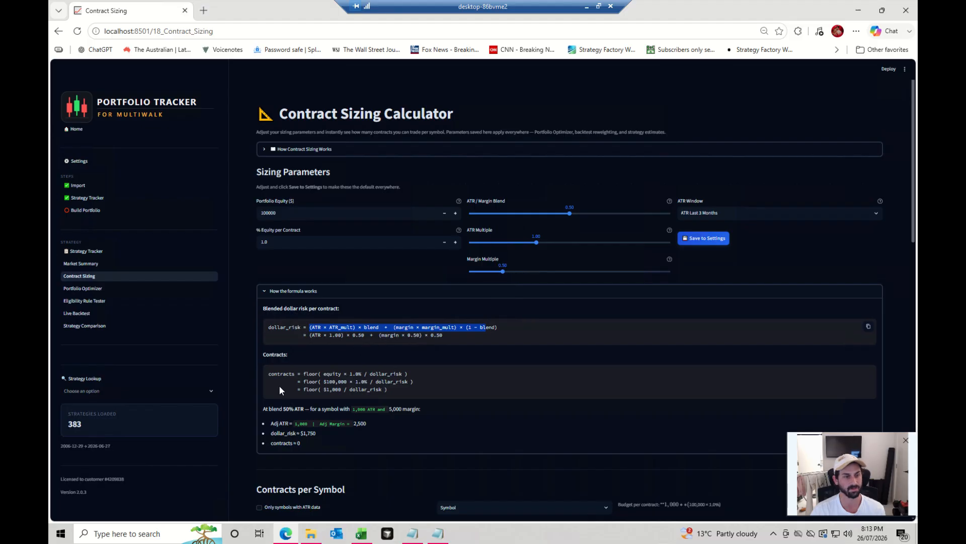
double_click(278, 374)
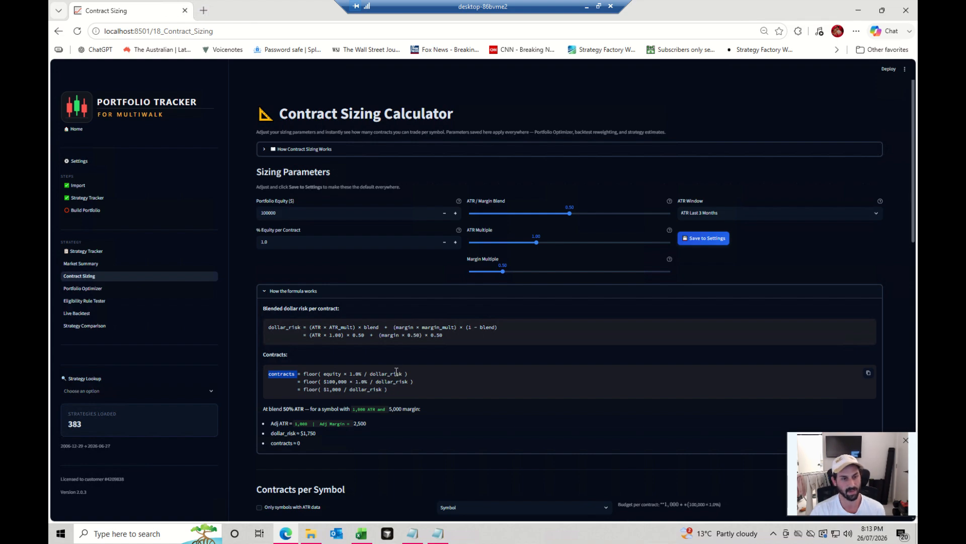
click(393, 388)
scroll(393, 393, down, 2)
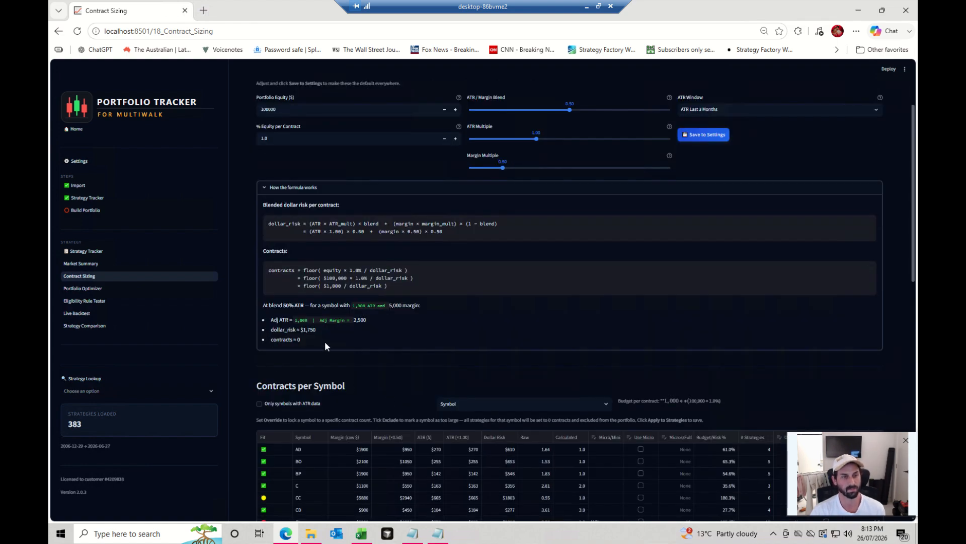
Look through the Contracts per Symbol table, including its micro contract, override and exclude options.
scroll(327, 342, down, 2)
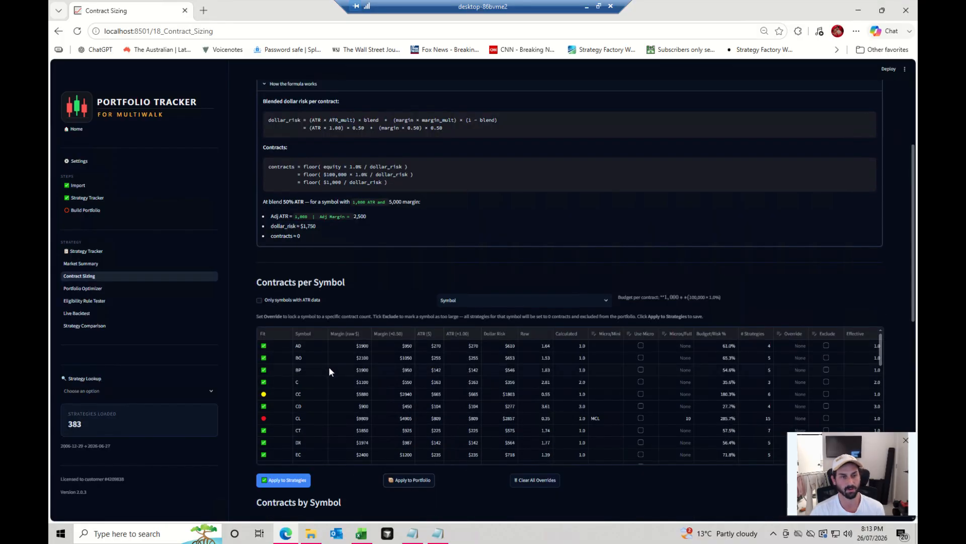
scroll(303, 359, down, 1)
scroll(731, 373, down, 5)
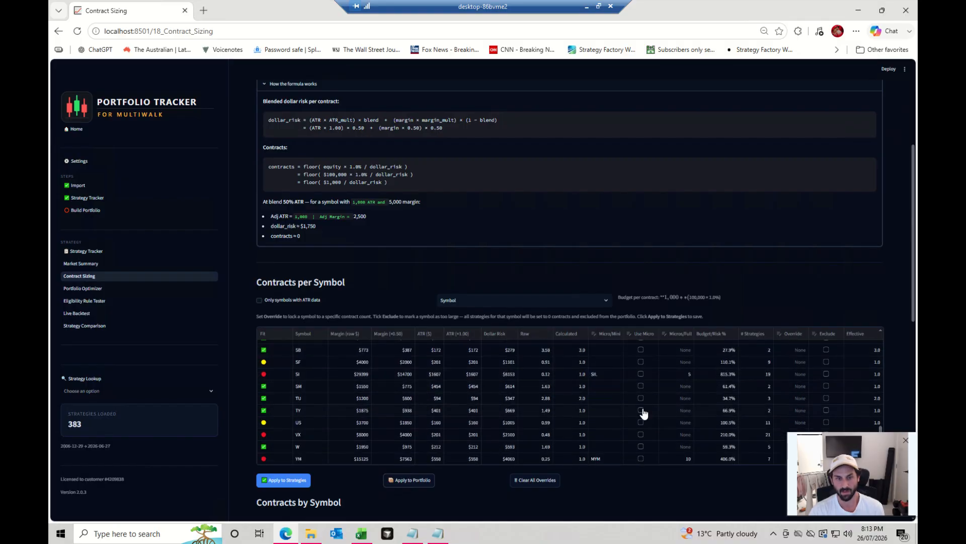
Enable the MNQ micro contract for the NQ symbol and apply the contract sizing to the strategies.
scroll(491, 379, down, 5)
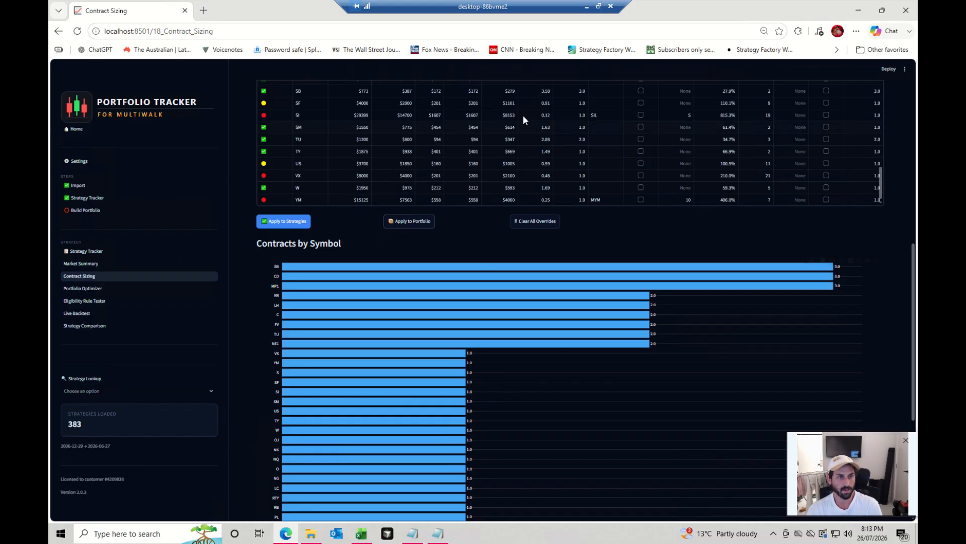
scroll(522, 130, up, 2)
scroll(521, 132, up, 3)
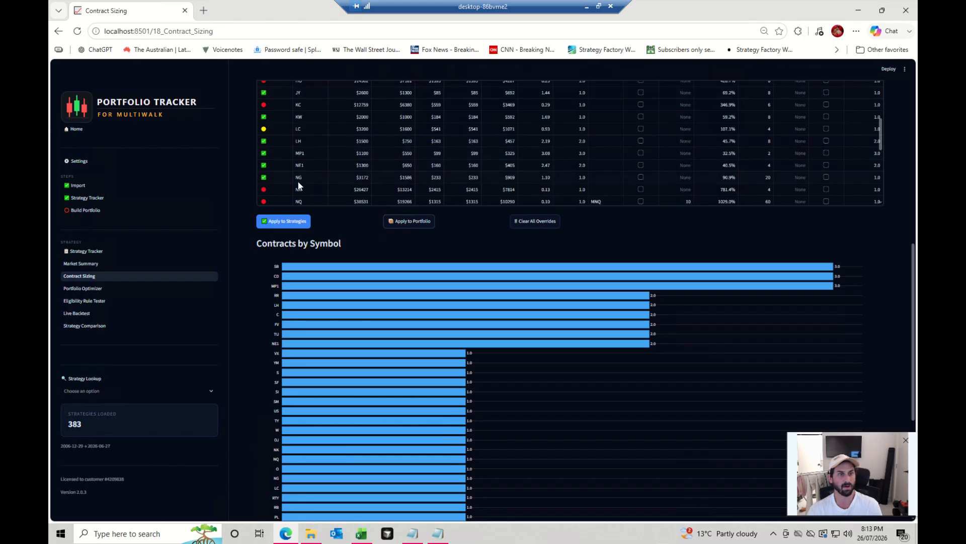
scroll(306, 136, down, 2)
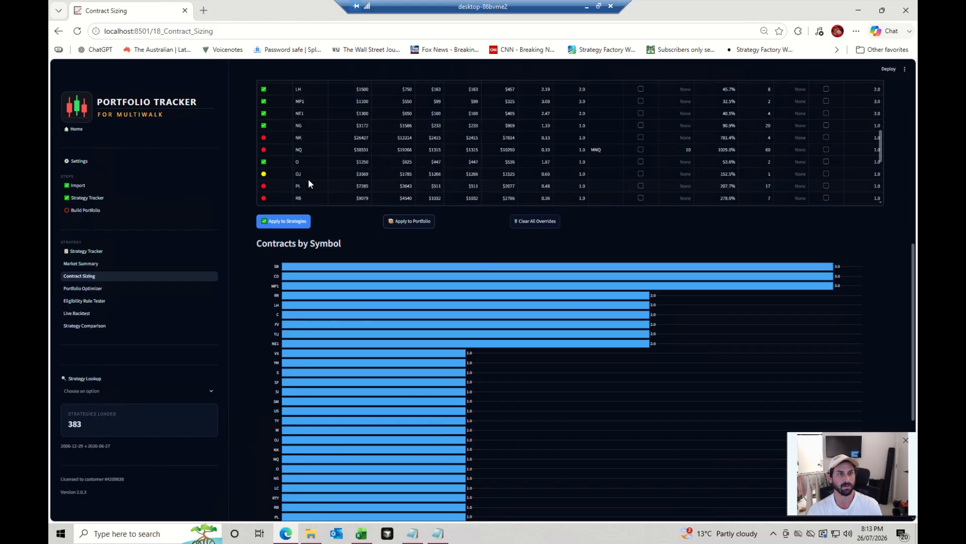
click(641, 150)
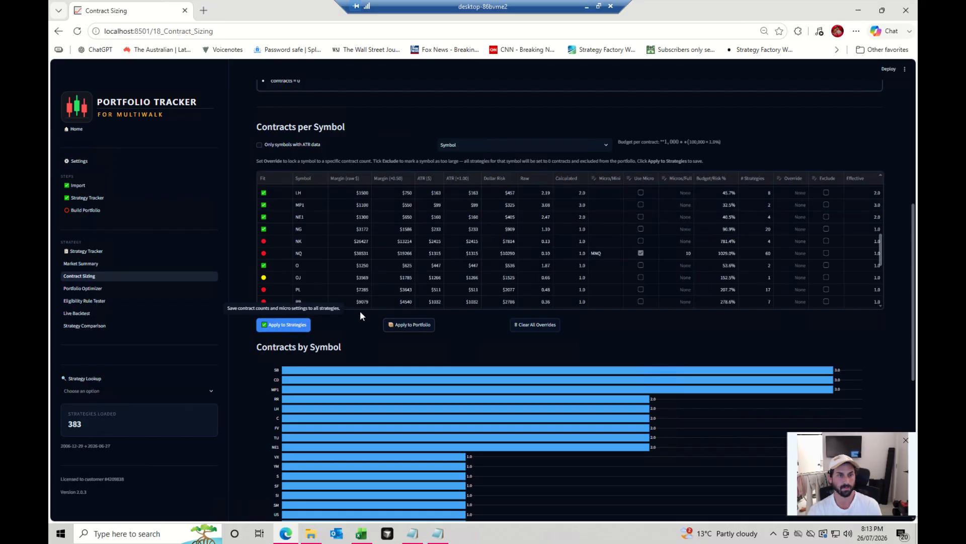
scroll(360, 312, up, 2)
scroll(361, 312, down, 9)
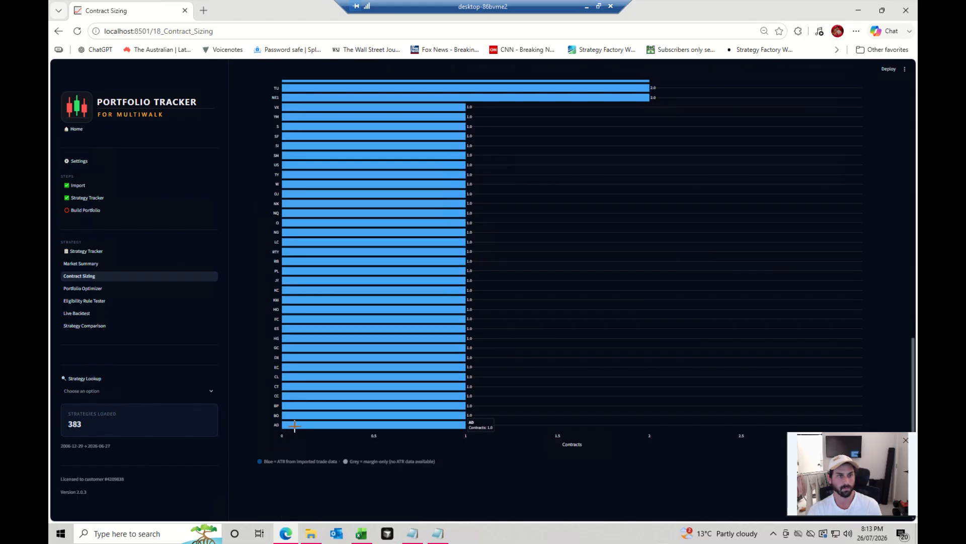
scroll(295, 424, up, 8)
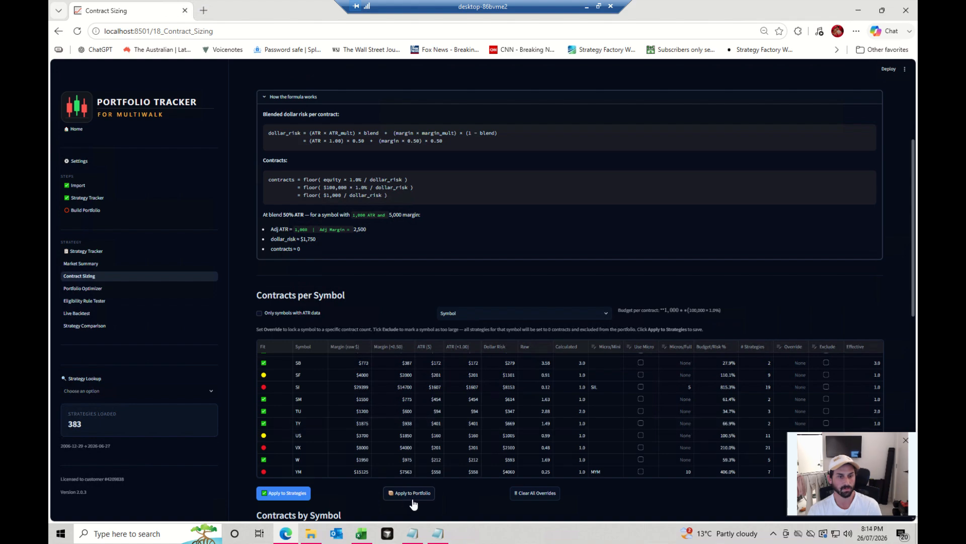
click(280, 496)
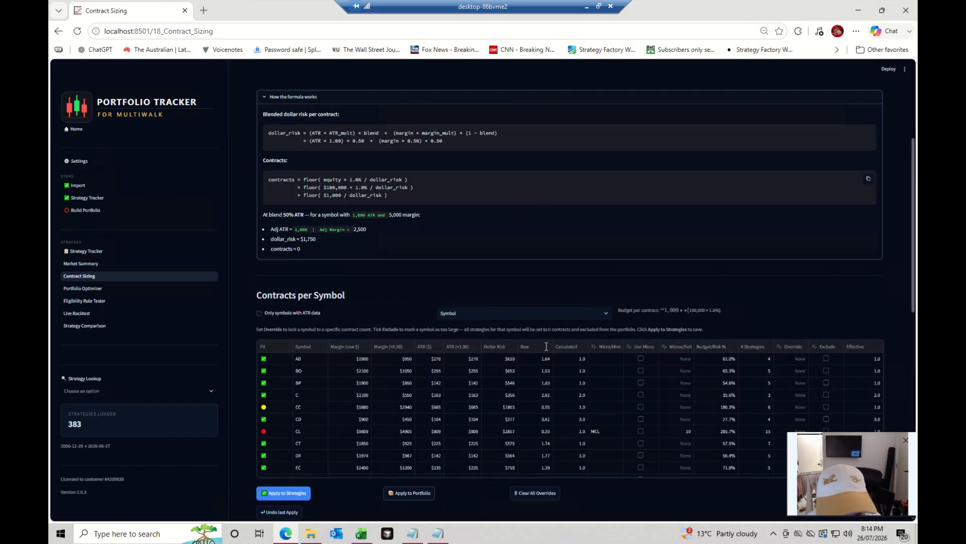
Check NQ's effective contract count in the per-symbol table and in the Contracts by Symbol chart.
scroll(560, 408, down, 6)
scroll(558, 413, up, 2)
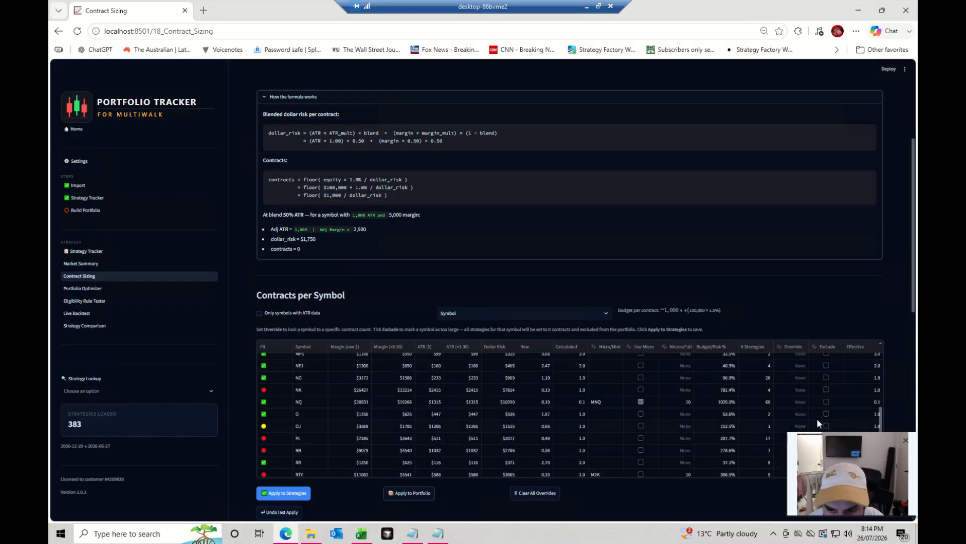
scroll(676, 496, down, 10)
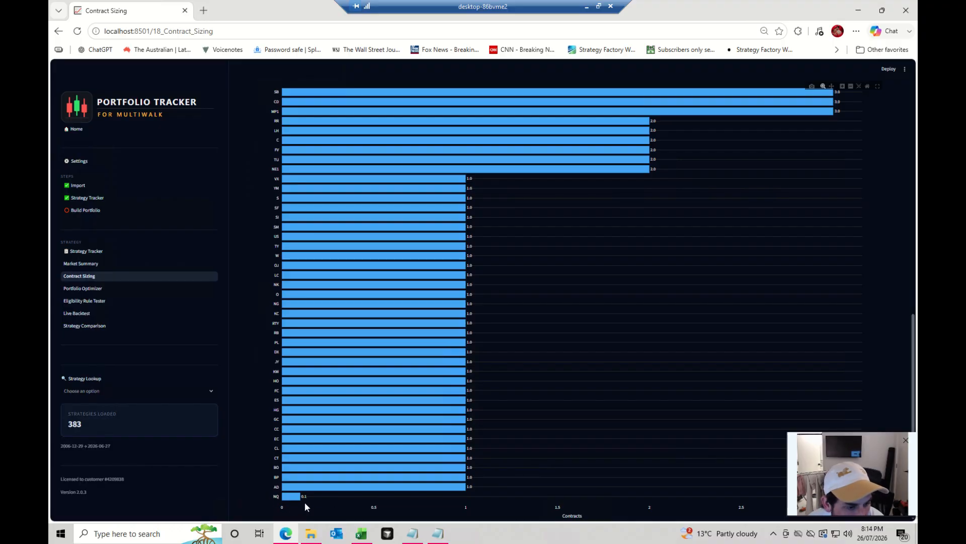
mouse_move(295, 498)
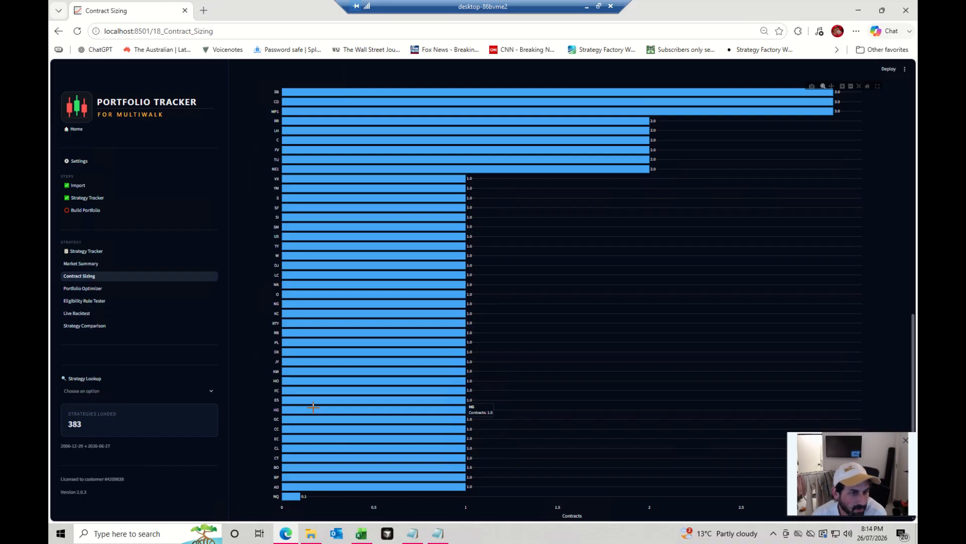
scroll(258, 439, up, 4)
Go to the Eligibility Rule Tester and review the walk-forward rule statistics table.
scroll(259, 439, up, 8)
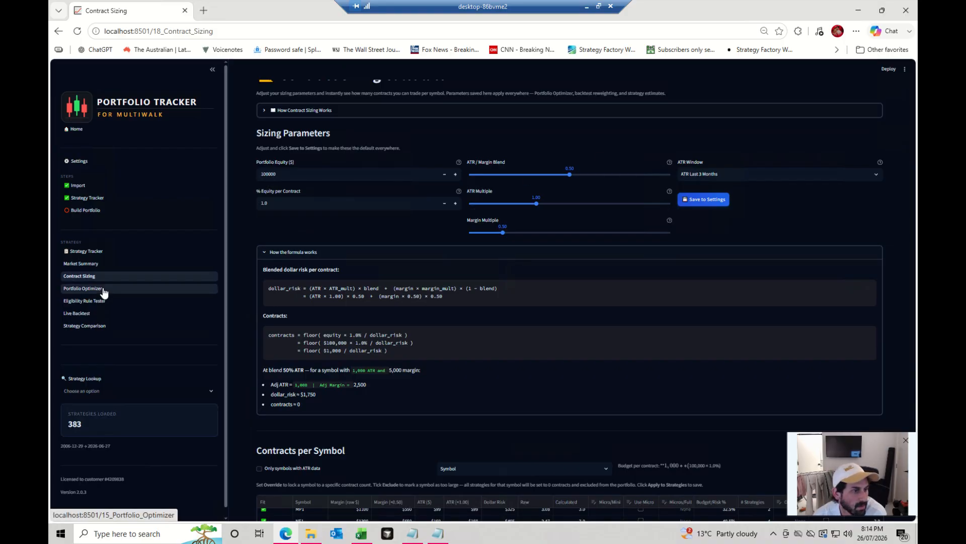
right_click(92, 301)
click(92, 302)
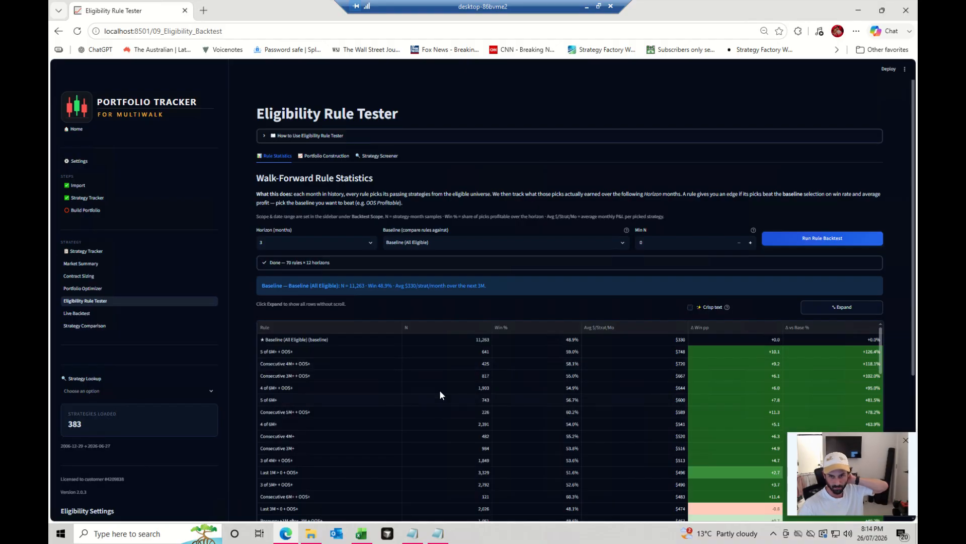
scroll(451, 400, down, 8)
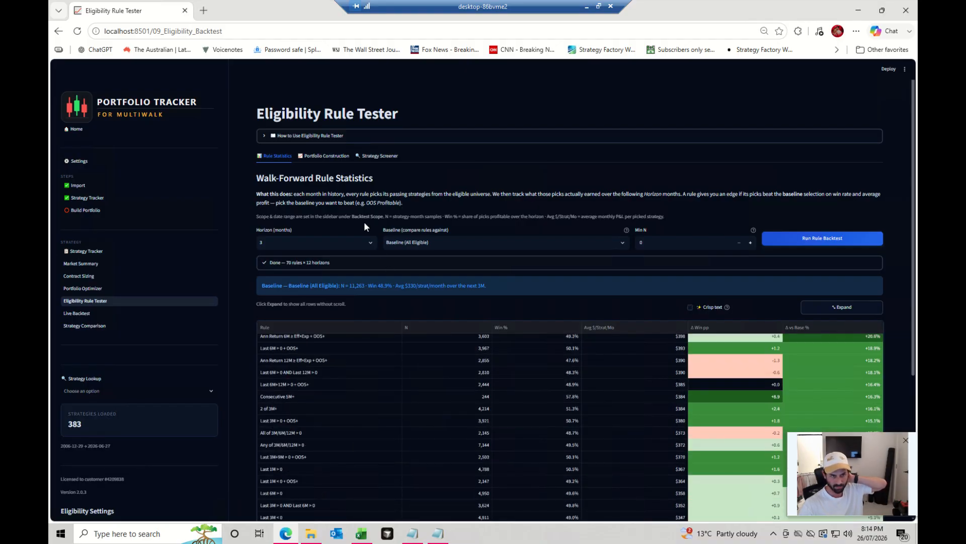
Add the rule "Last 1M > 0 + OOS+" alongside OOS Profitable in the portfolio construction backtest and run it.
click(334, 158)
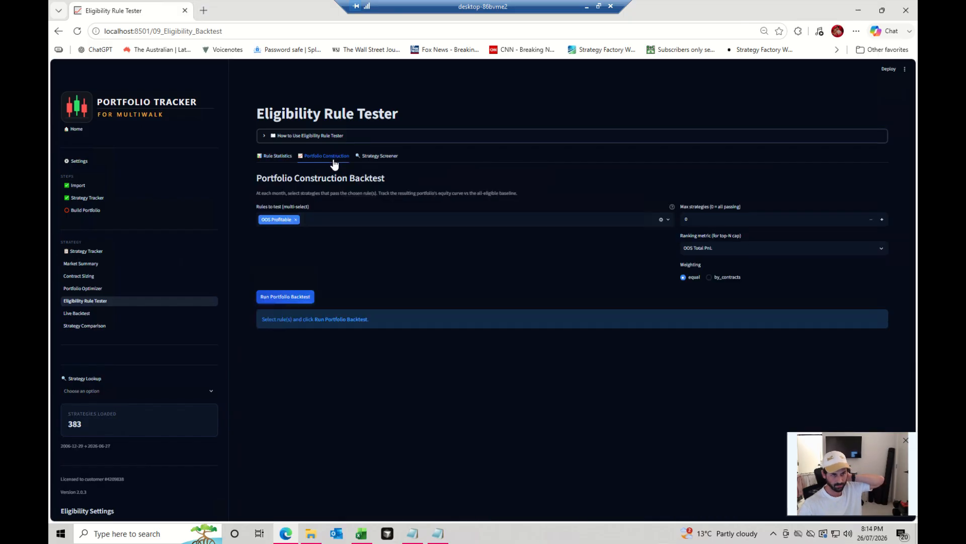
click(333, 218)
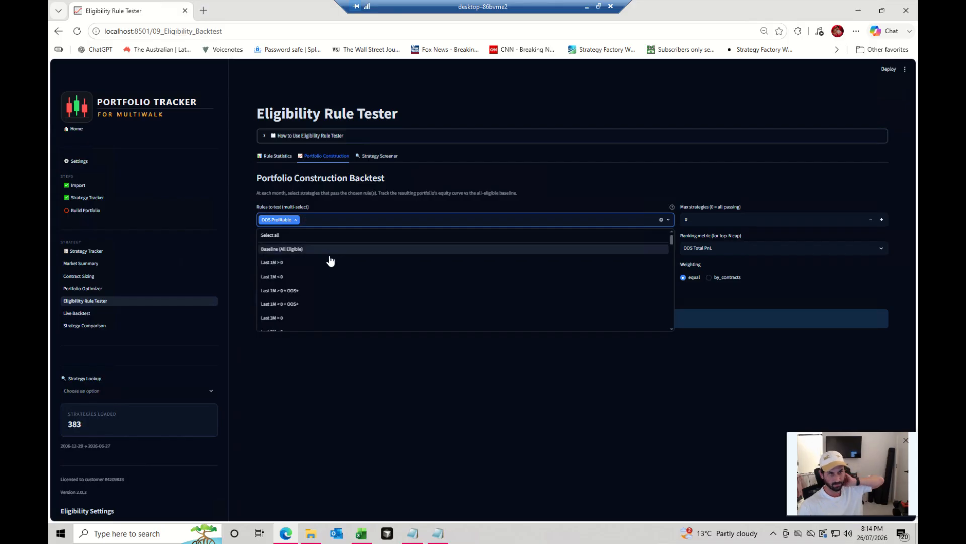
drag(303, 259, 309, 313)
click(303, 292)
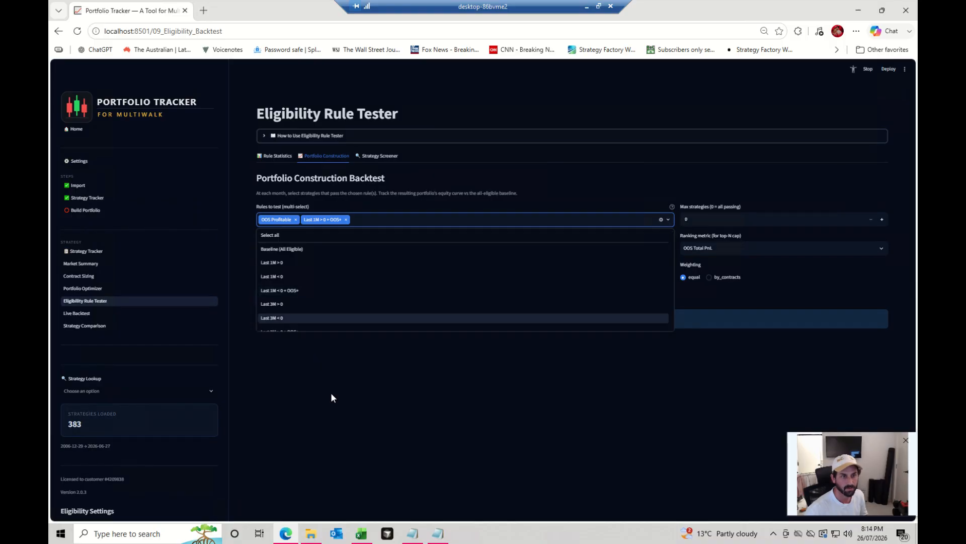
click(330, 391)
click(300, 300)
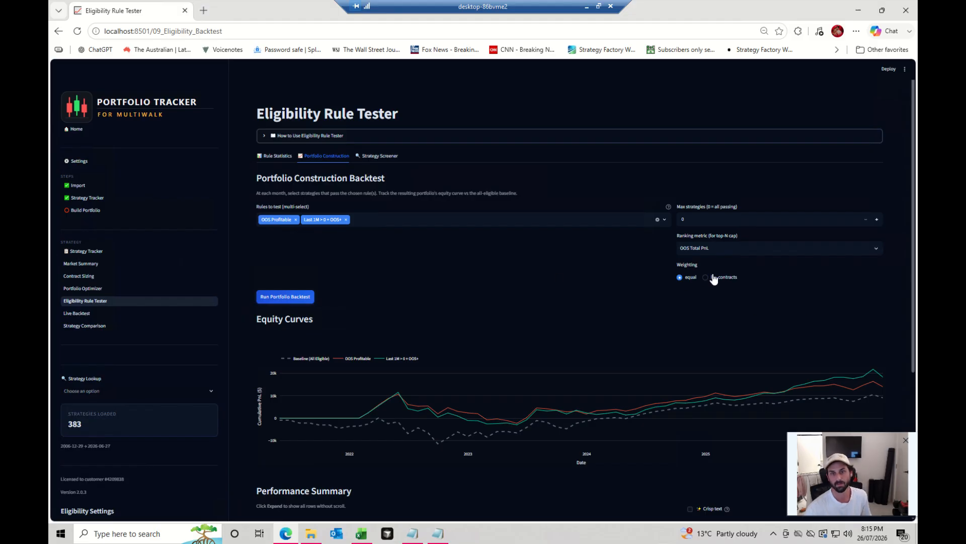
Review the backtest's strategy cap and ranking options, its equity curves and the performance summary of the tested rules.
click(706, 222)
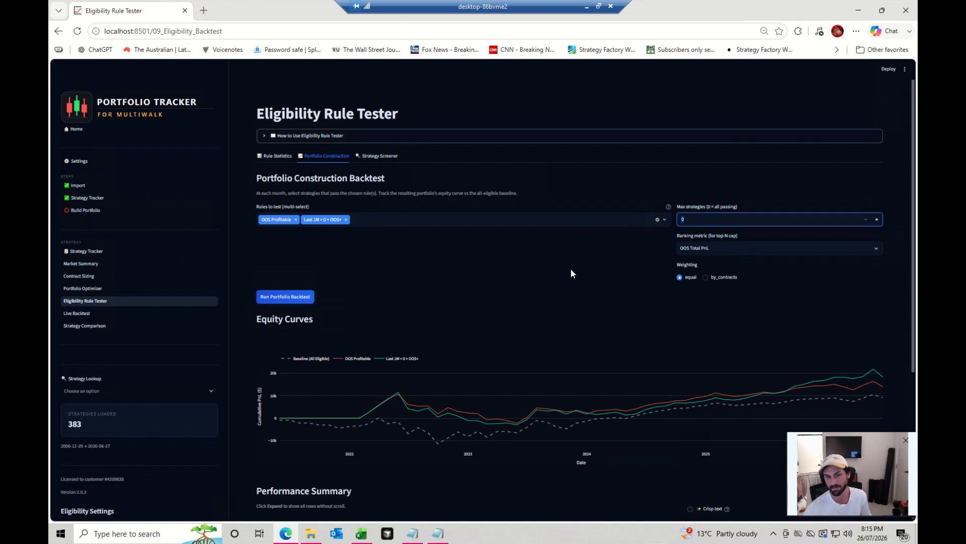
click(770, 248)
click(593, 278)
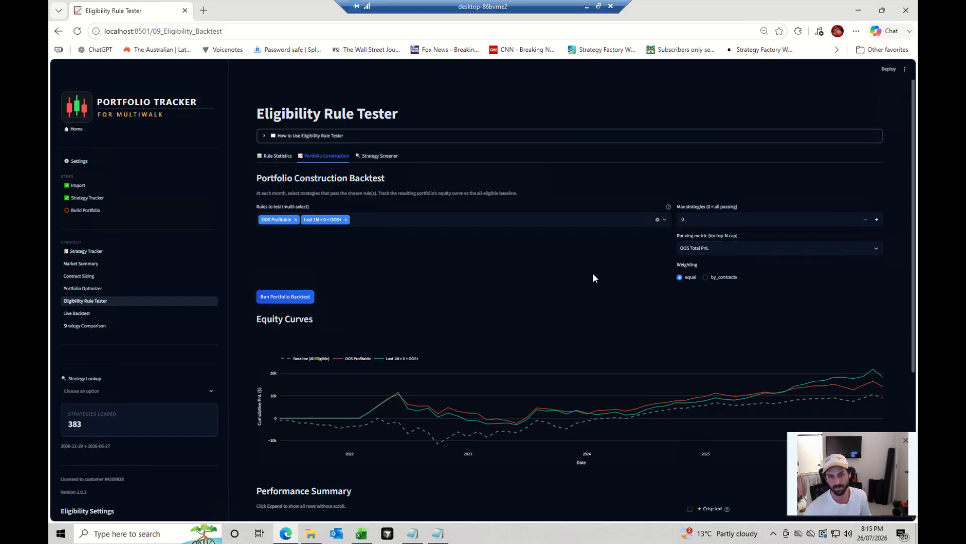
scroll(524, 336, down, 4)
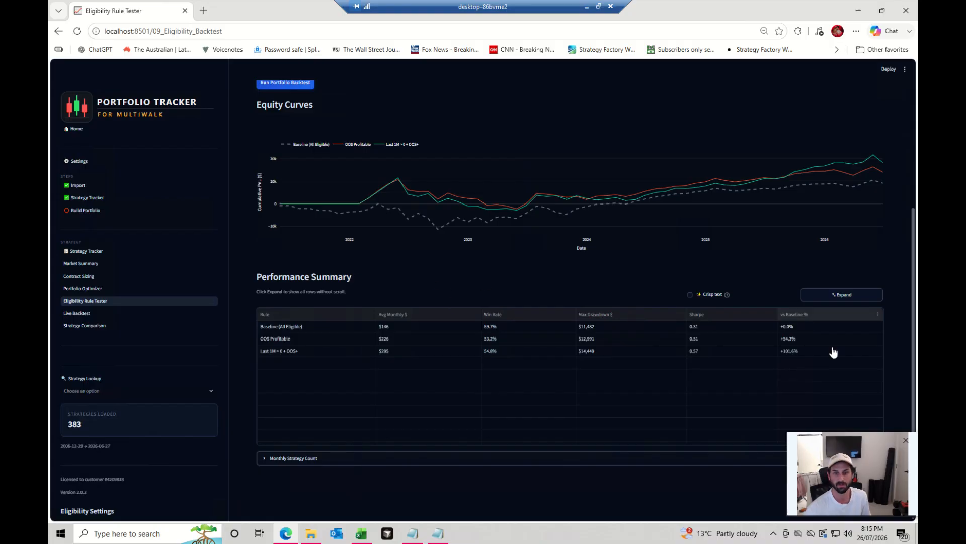
scroll(315, 238, up, 3)
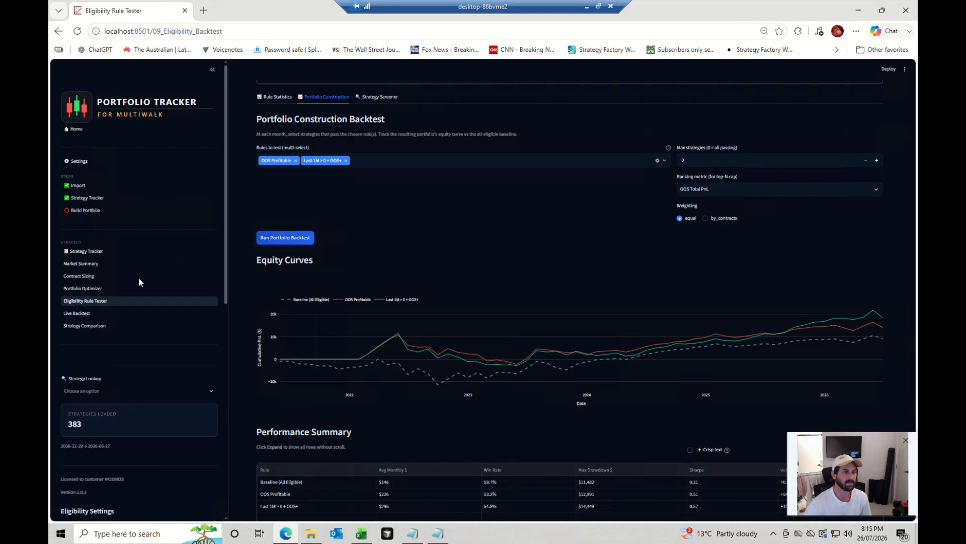
Compute the Live Backtest equity curve for the portfolio periods with 100000 starting equity and review the strategy contributions.
click(131, 314)
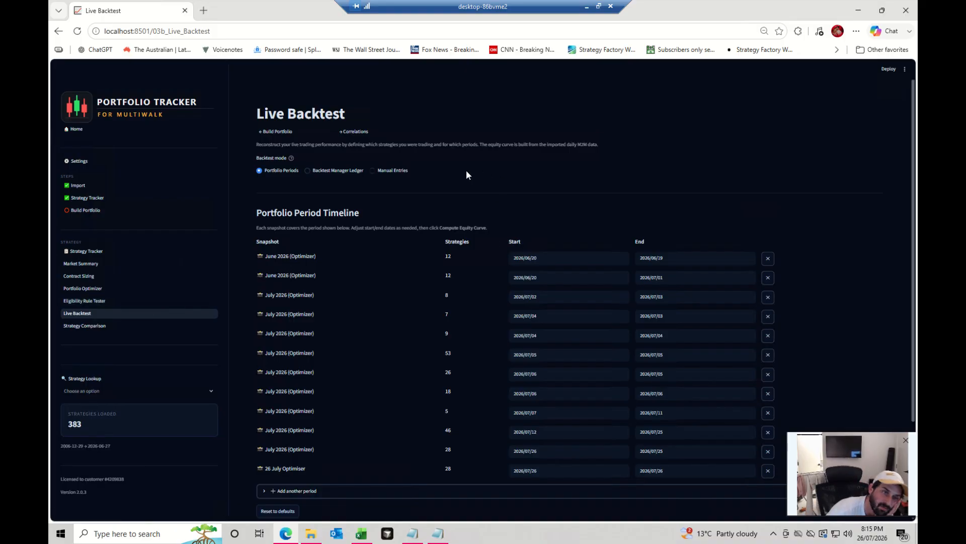
scroll(466, 175, down, 1)
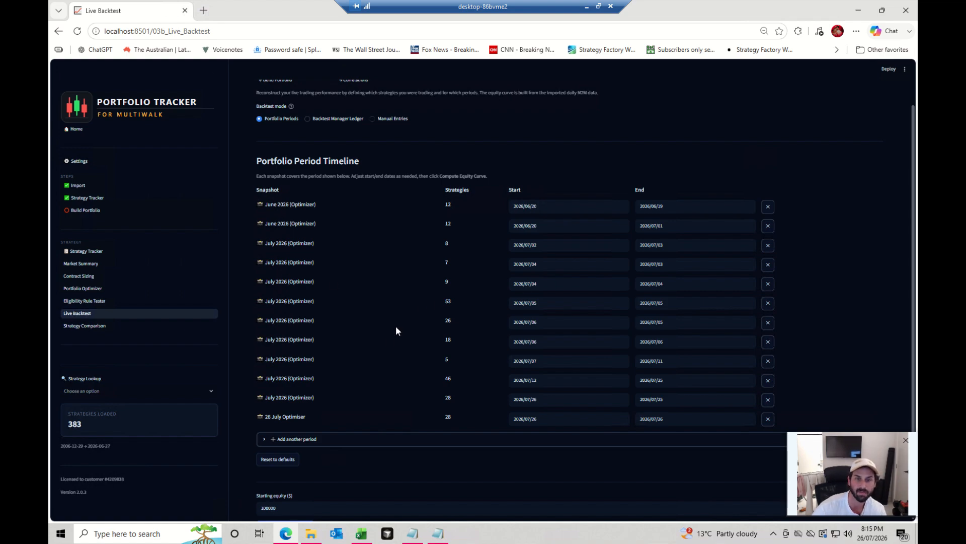
scroll(245, 471, down, 2)
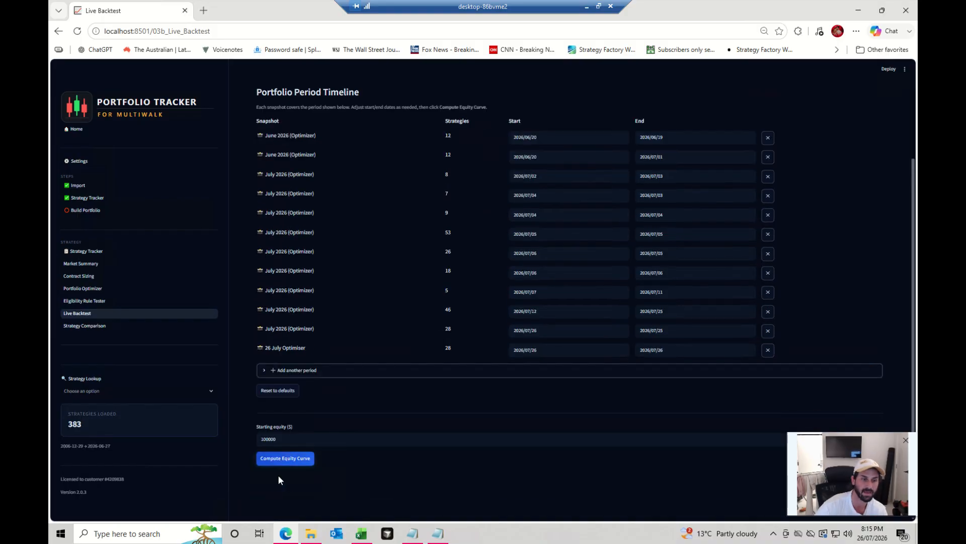
click(285, 459)
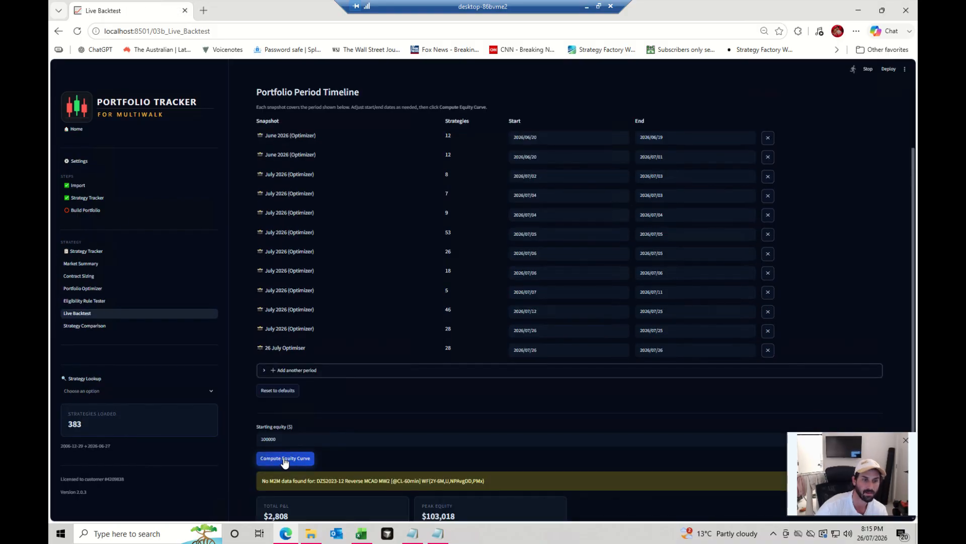
scroll(568, 355, down, 10)
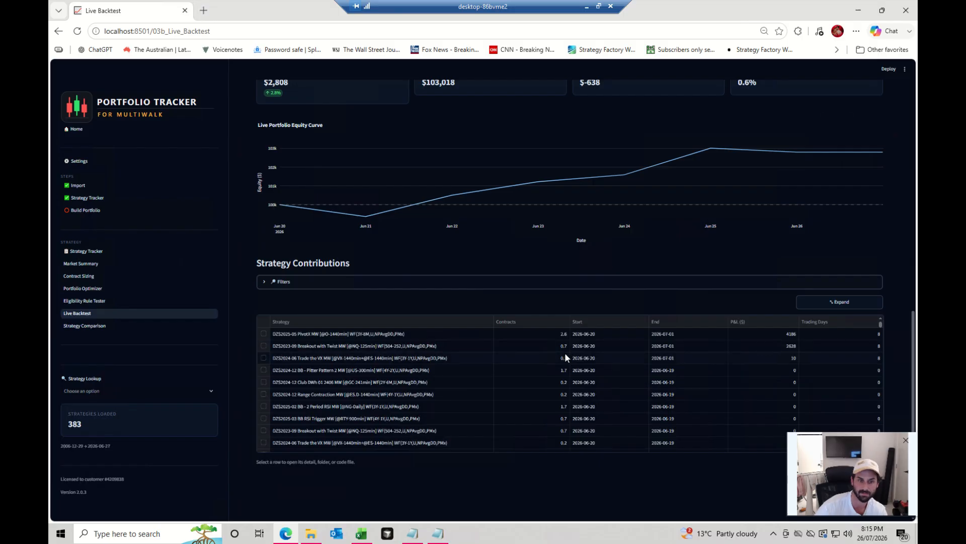
scroll(536, 246, up, 4)
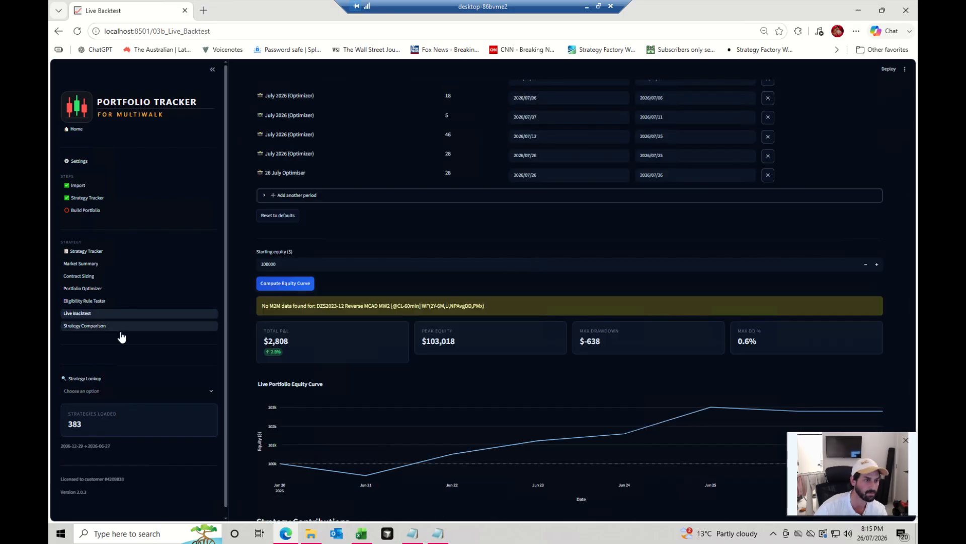
click(95, 328)
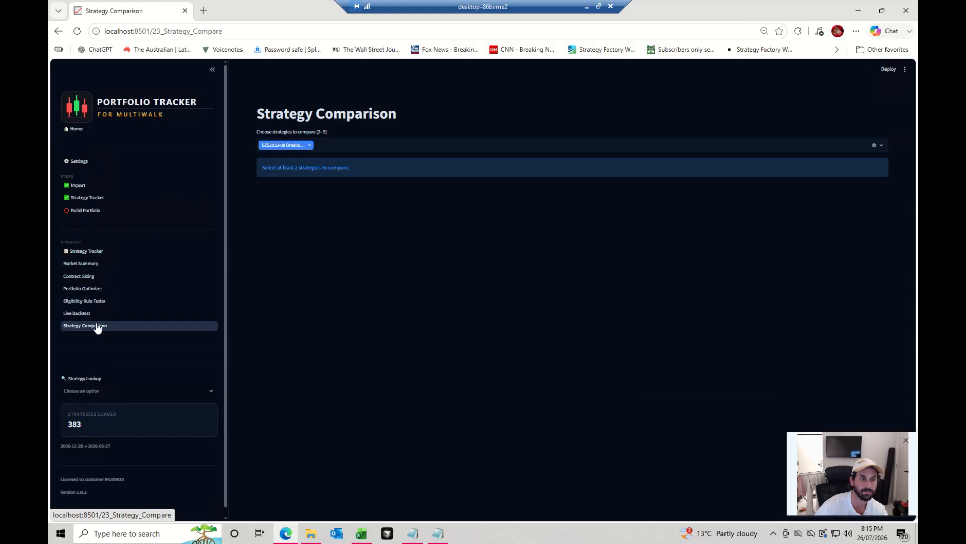
click(377, 145)
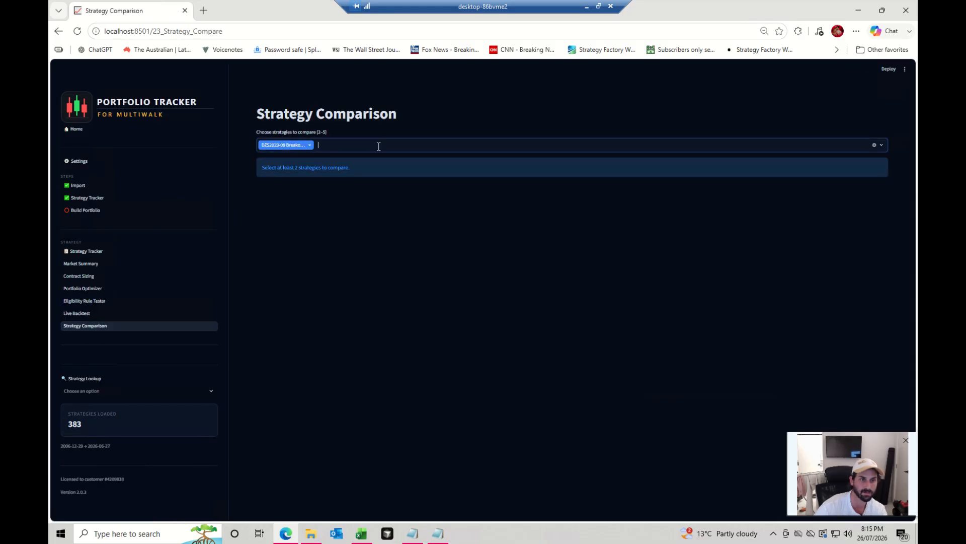
click(427, 231)
click(316, 427)
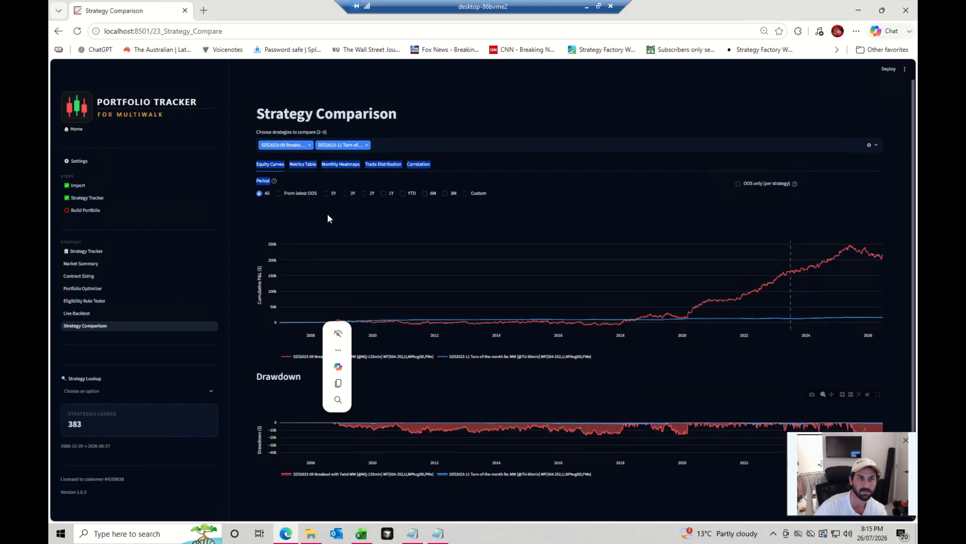
click(385, 146)
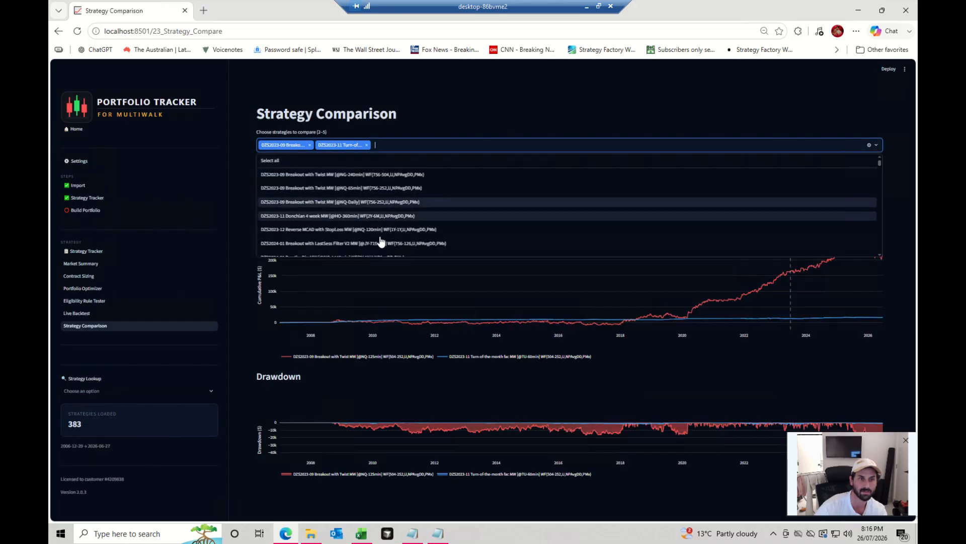
click(394, 203)
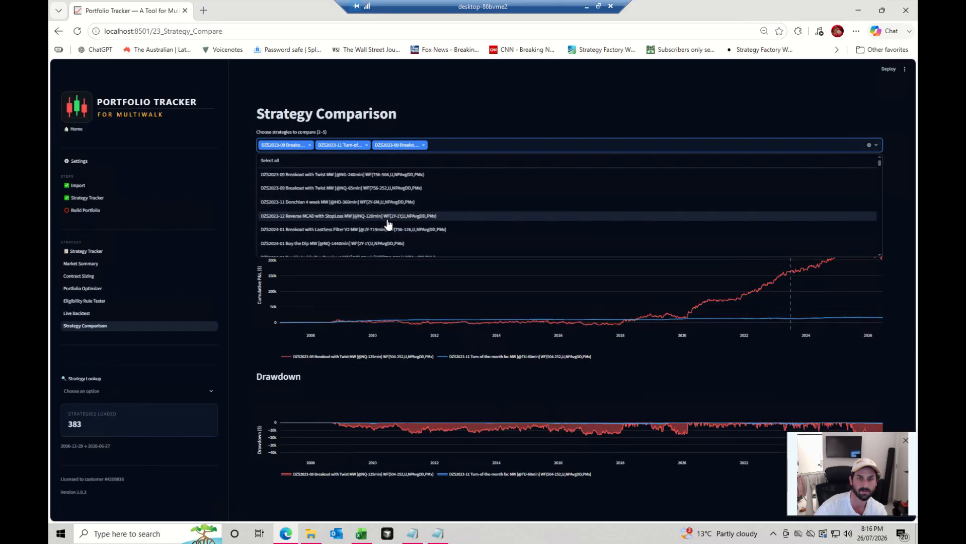
click(350, 408)
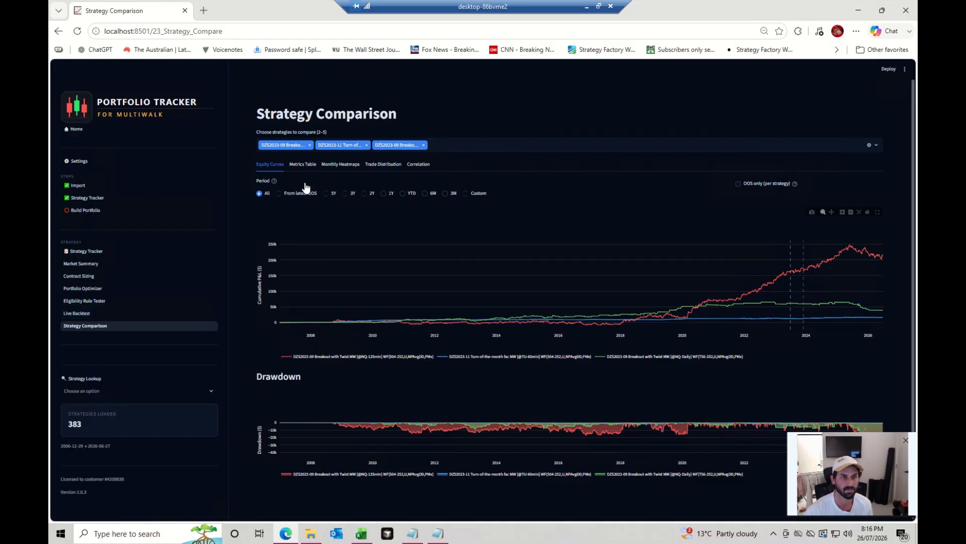
Review the compared strategies' metrics table, monthly heatmaps, trade distribution and correlation.
click(303, 164)
click(340, 164)
click(400, 166)
click(410, 166)
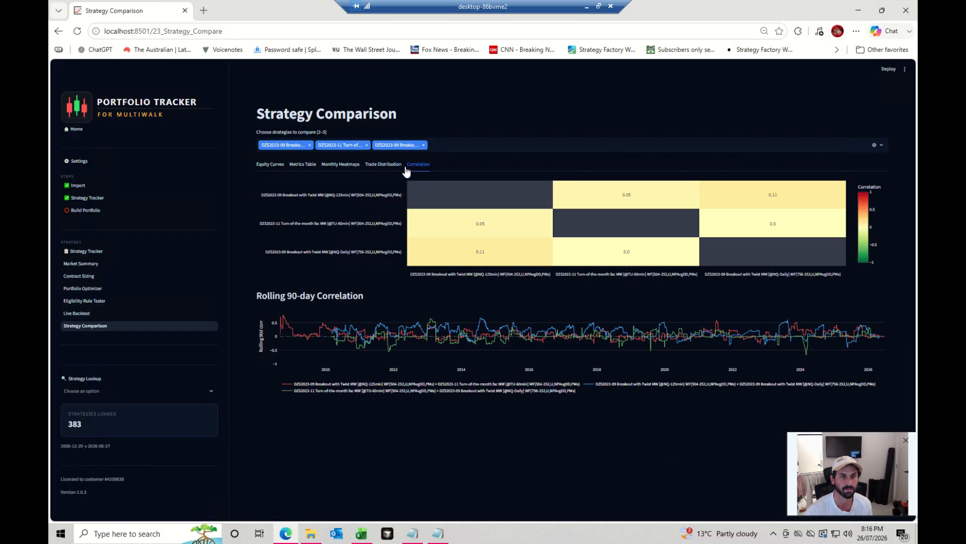
click(395, 169)
click(420, 169)
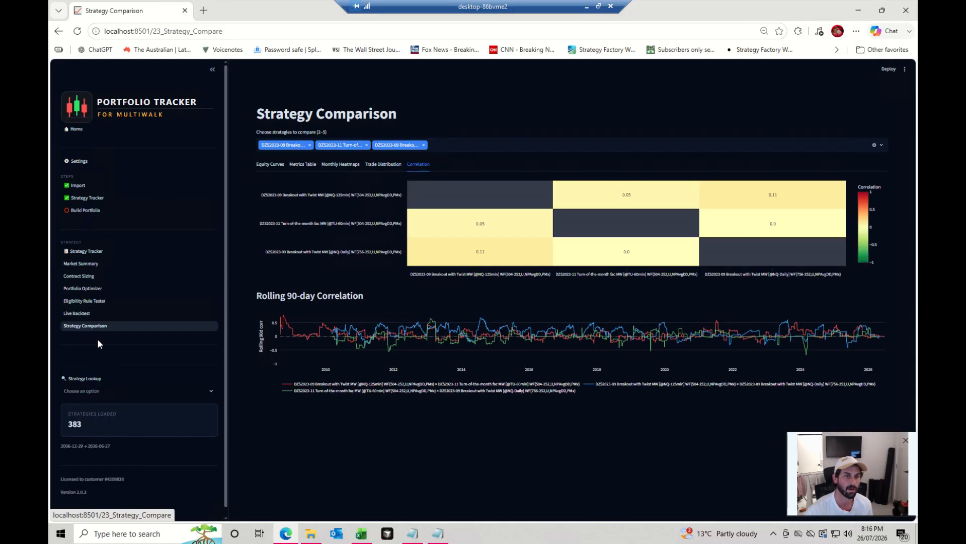
Open the Portfolio Optimizer and read its how-to guide on pooling, ranking, sizing, selection, adjustments and the capital check.
scroll(98, 355, down, 1)
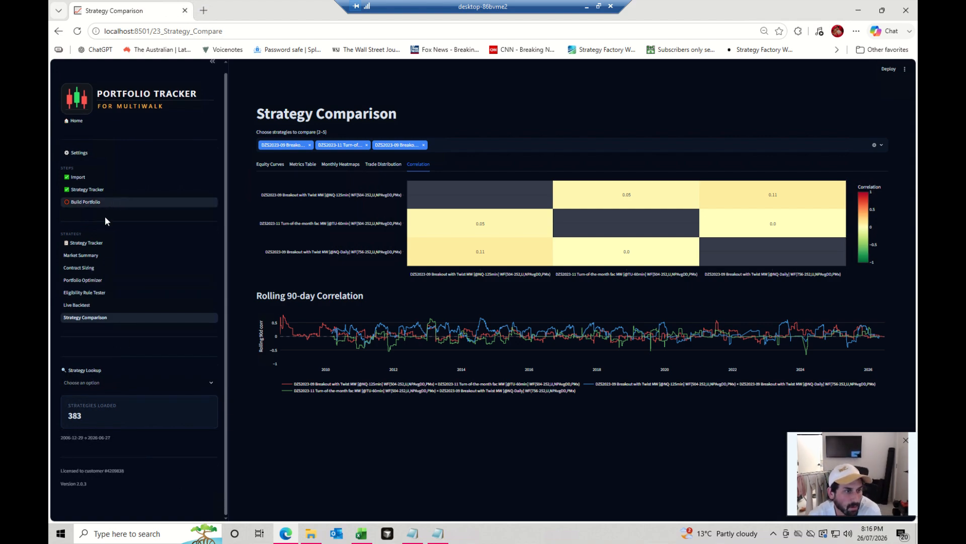
click(95, 280)
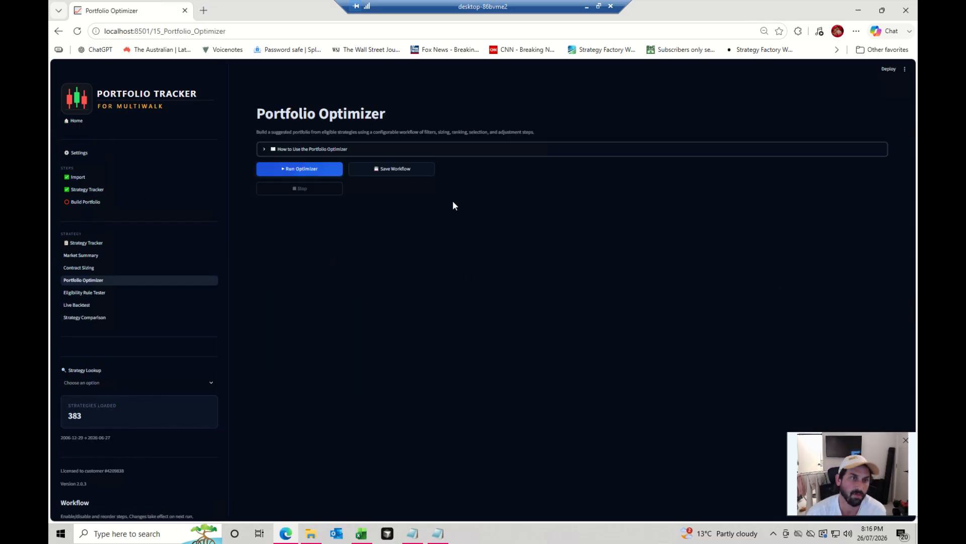
click(422, 149)
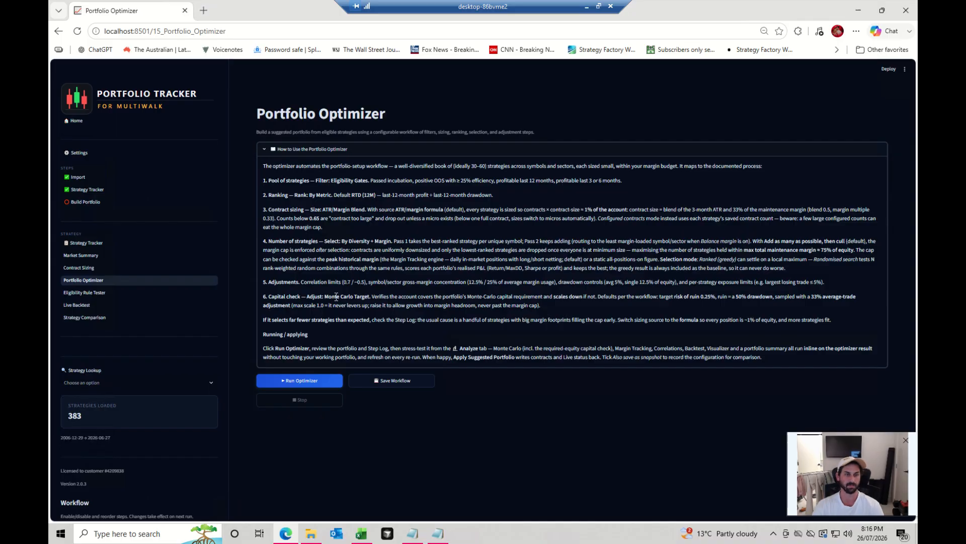
drag(296, 166, 490, 336)
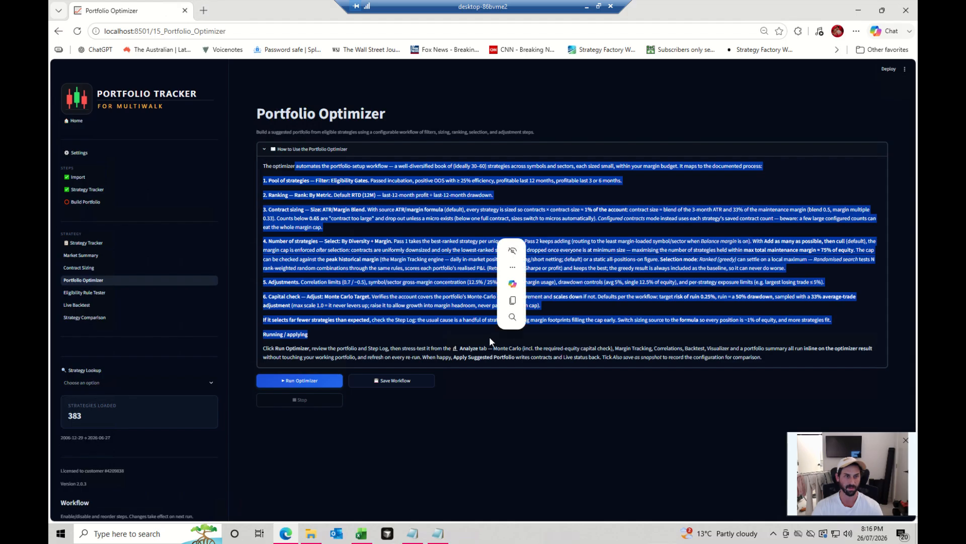
click(440, 333)
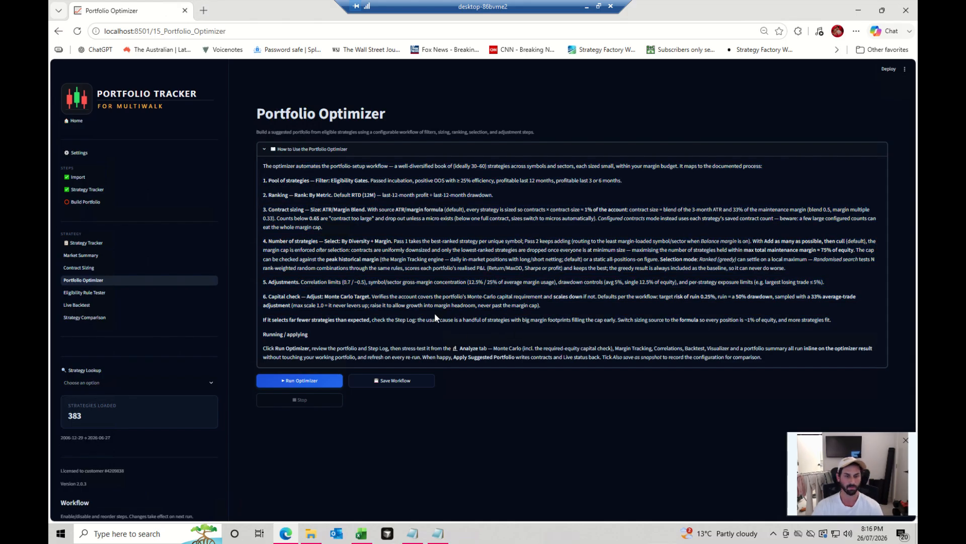
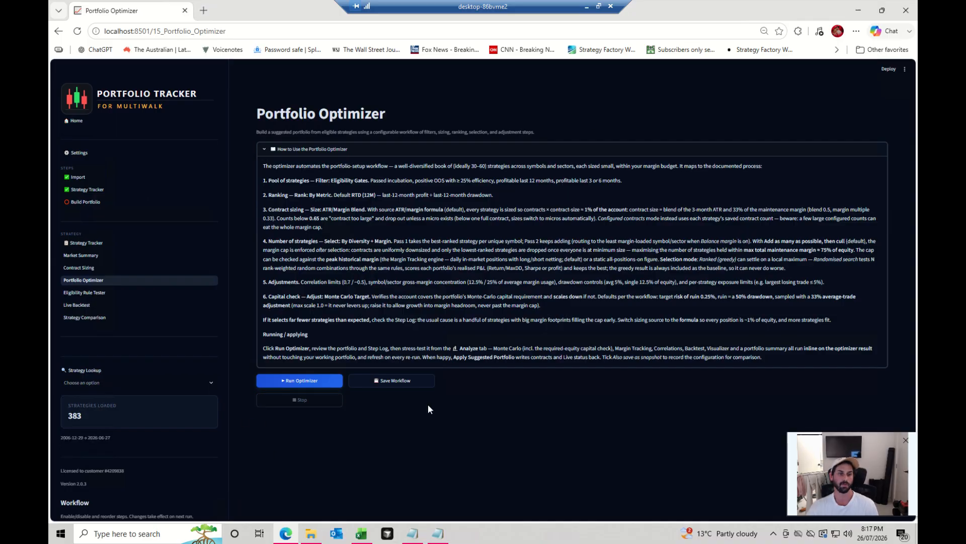
Review the optimizer's workflow steps, ATR/Margin Blend sizing parameters, eligibility gates and available ranking metrics.
scroll(179, 215, down, 8)
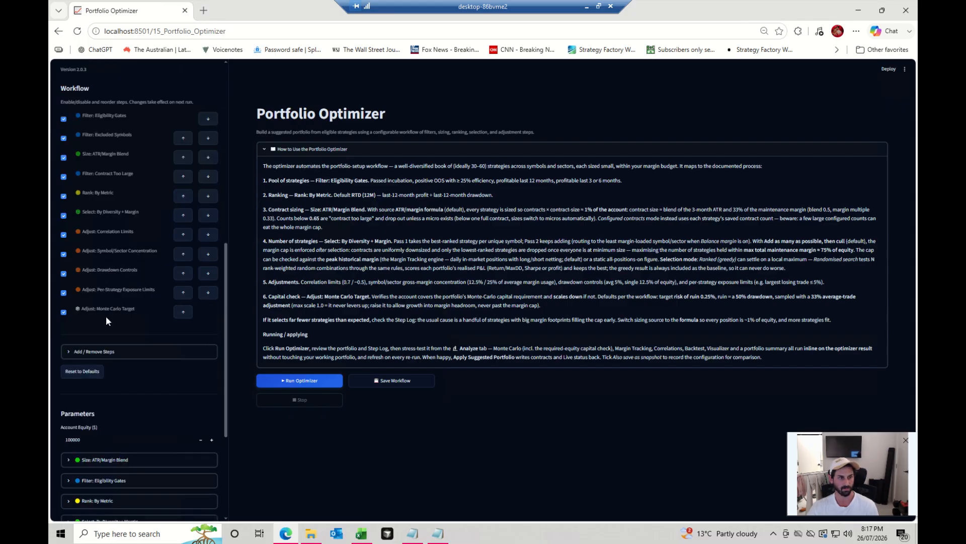
scroll(146, 262, down, 4)
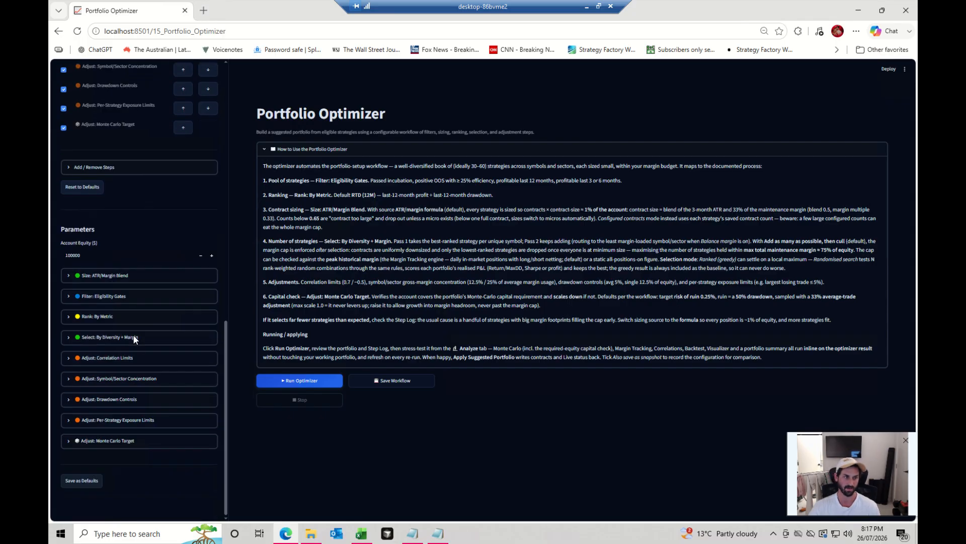
click(126, 275)
scroll(127, 377, down, 3)
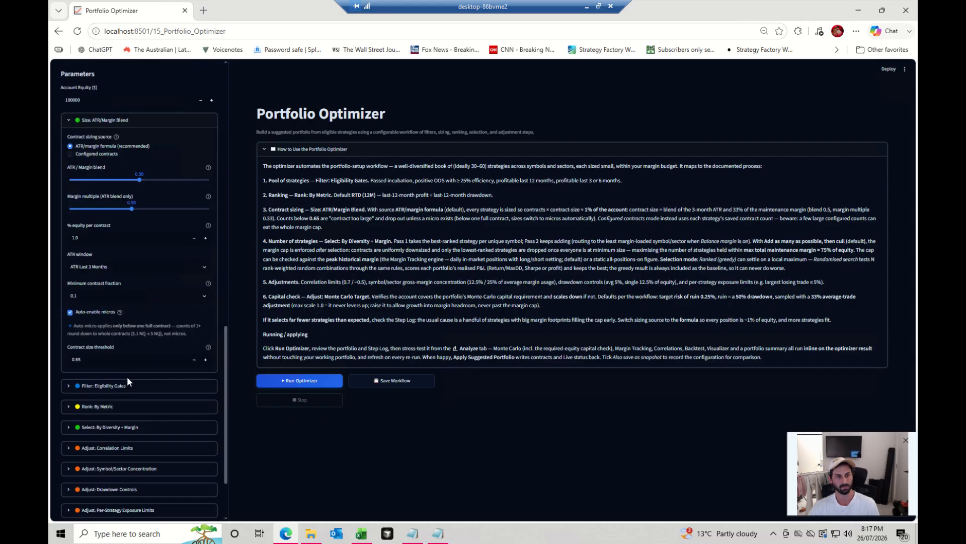
click(121, 386)
scroll(120, 410, down, 1)
scroll(120, 410, down, 3)
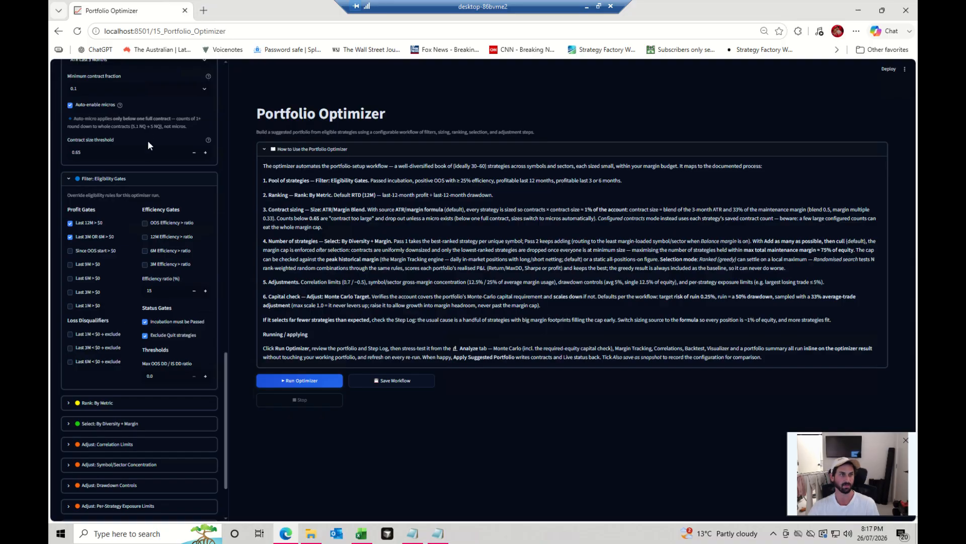
scroll(147, 140, up, 4)
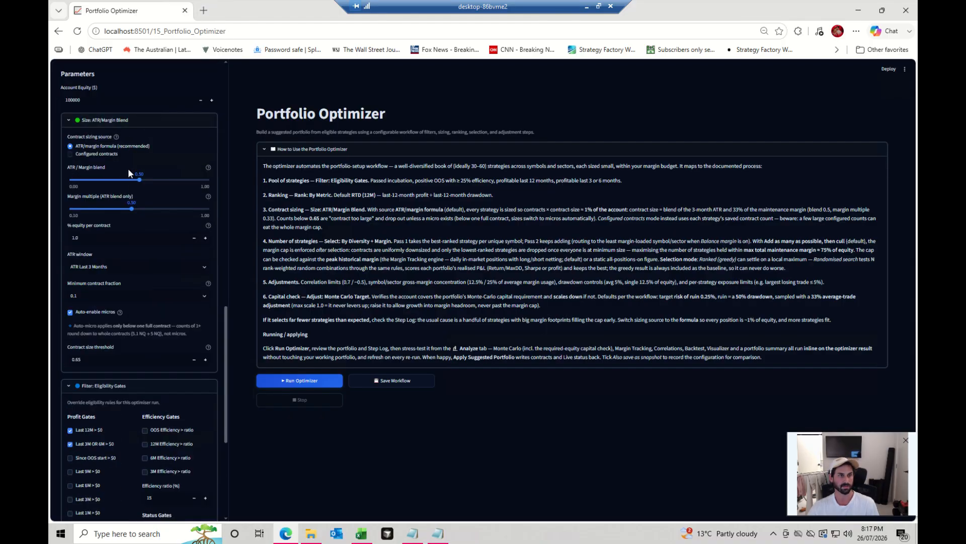
scroll(142, 419, down, 6)
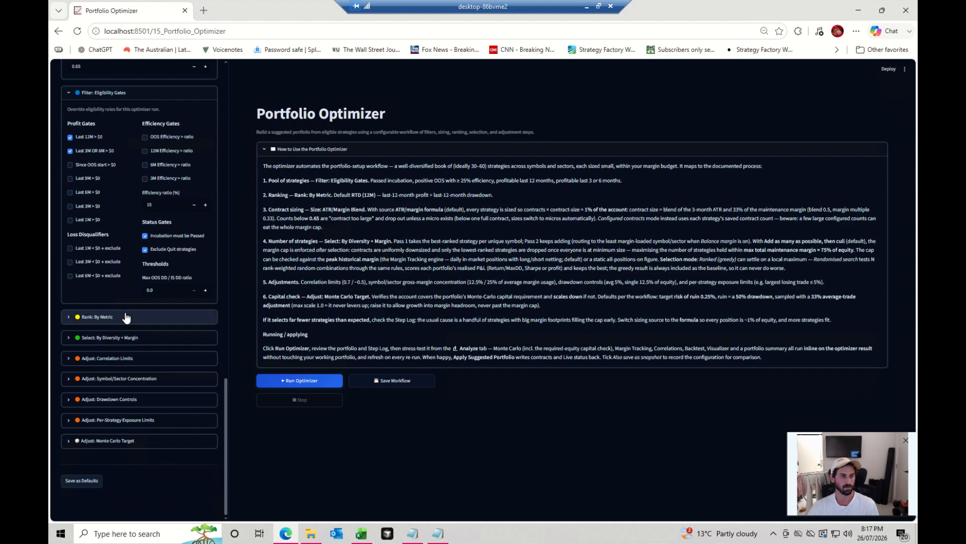
click(126, 317)
scroll(141, 332, down, 1)
click(101, 297)
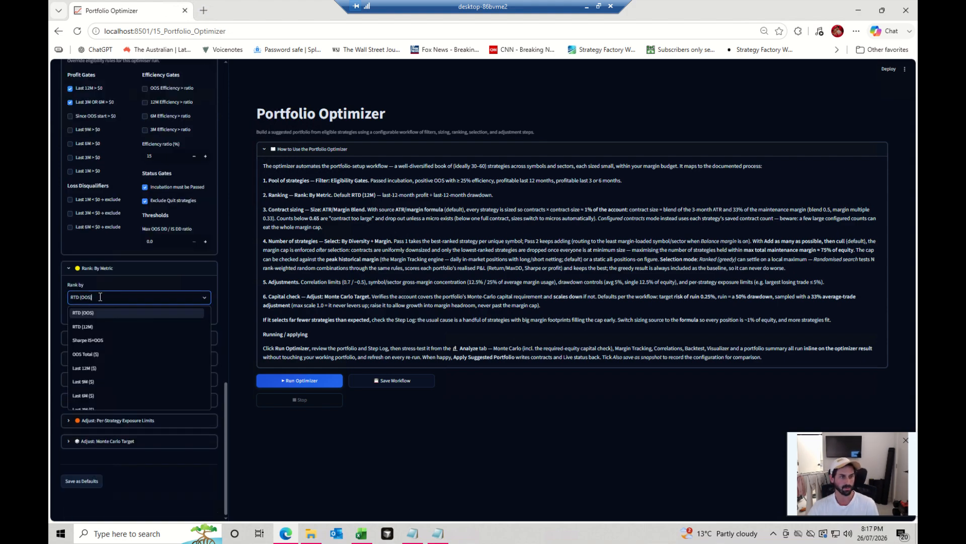
click(109, 296)
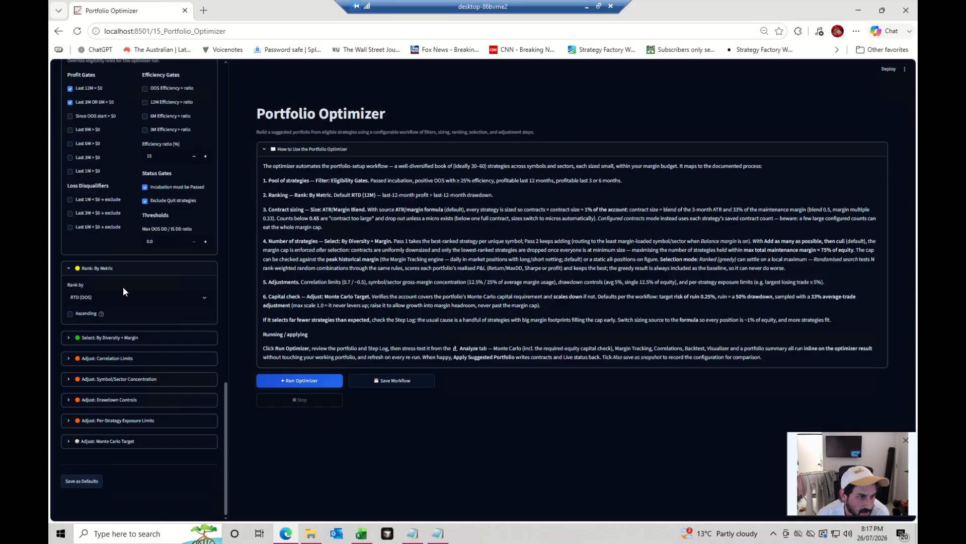
Set Select: By Diversity + Margin to Randomised search (best of N trials) with a max total margin of 88% of equity.
click(120, 338)
scroll(140, 355, down, 2)
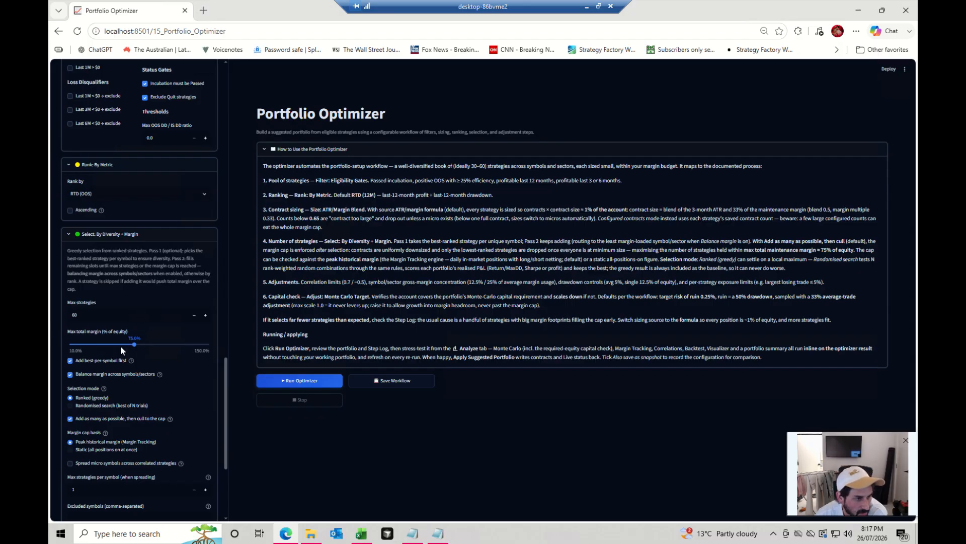
click(104, 406)
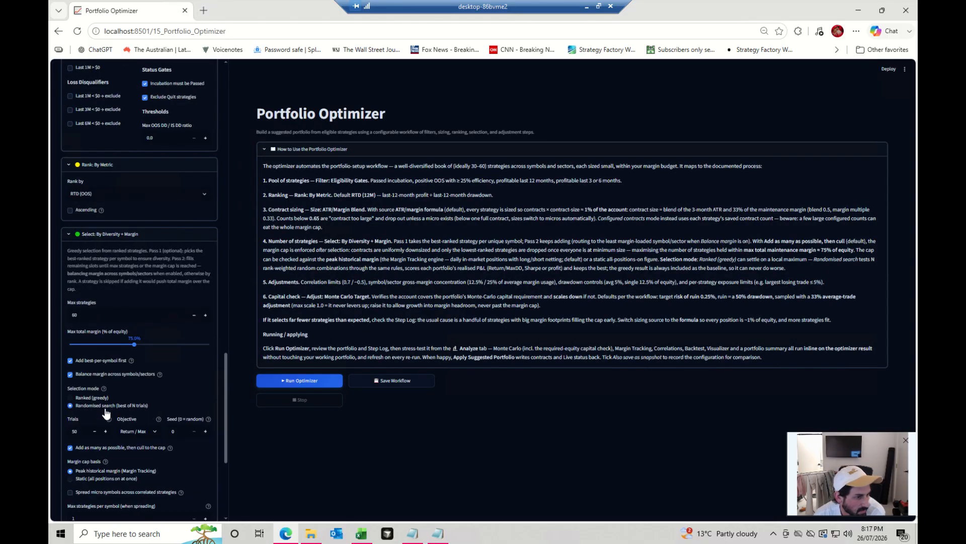
mouse_move(109, 421)
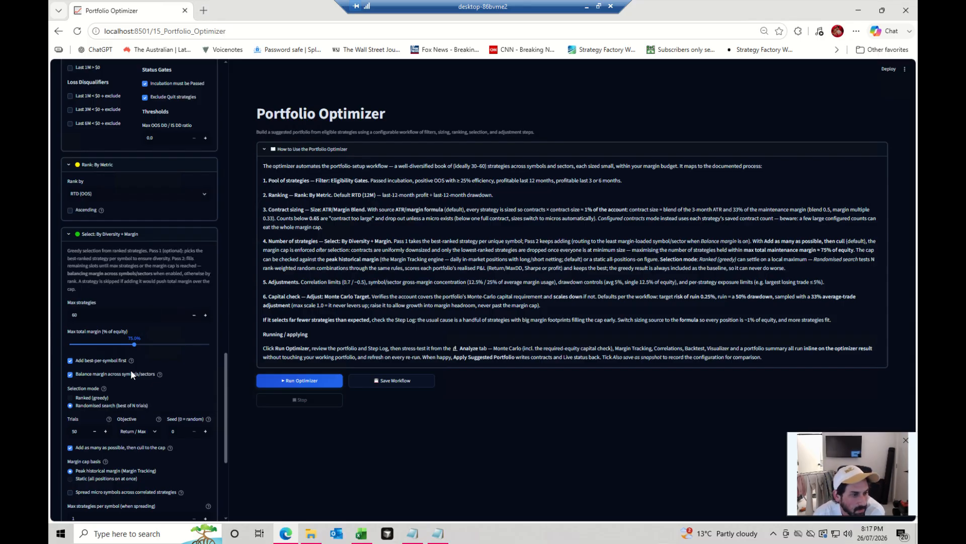
scroll(162, 366, down, 2)
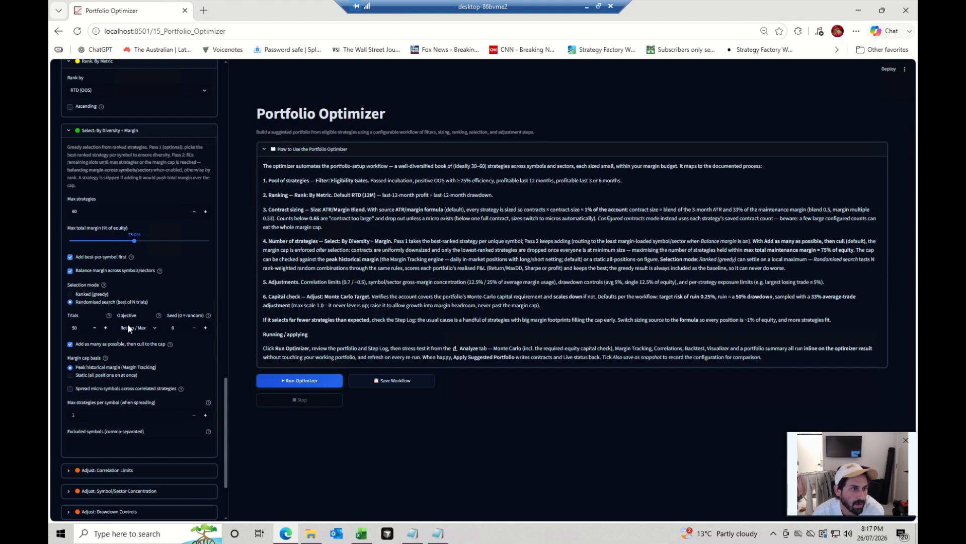
click(101, 377)
click(108, 368)
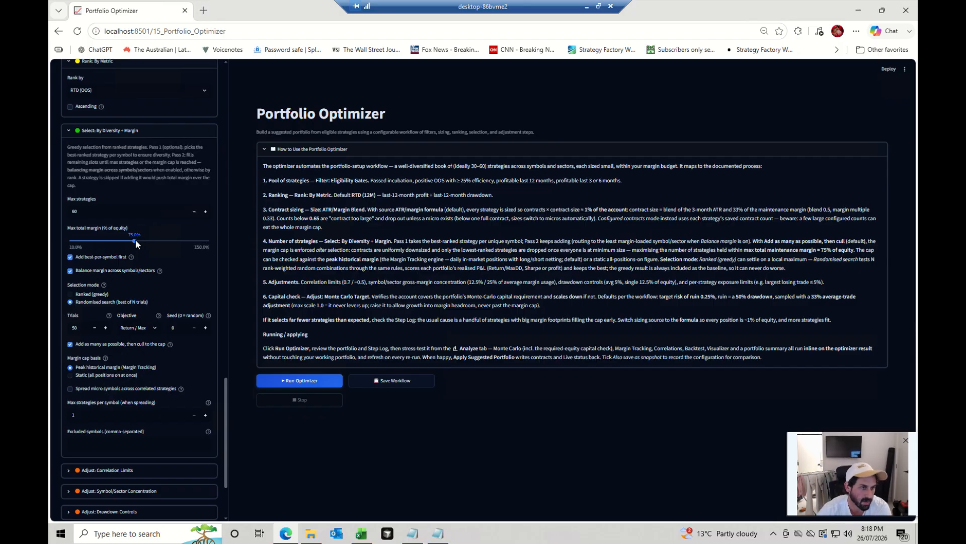
drag(152, 242, 149, 241)
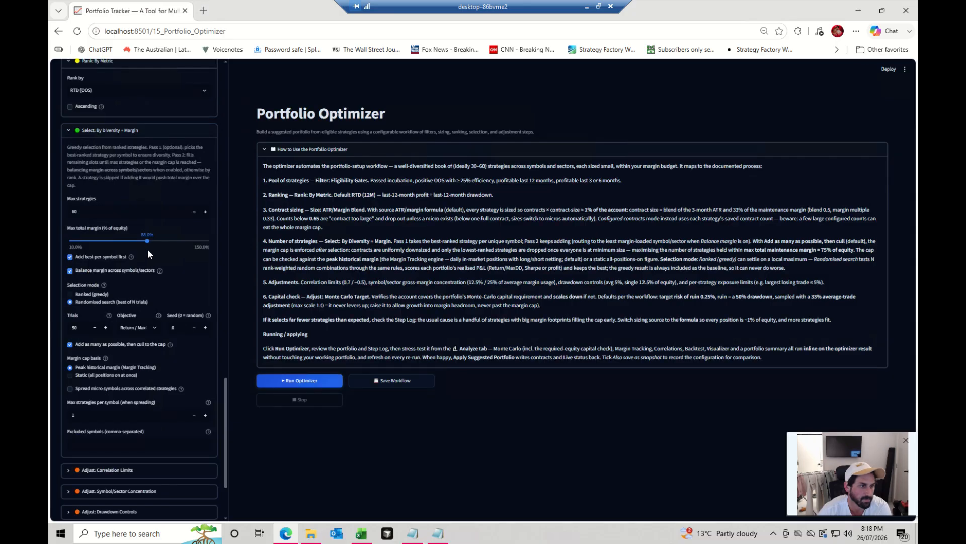
Enable dual-period (summed) correlation in Correlation Limits, with Period A at 10 Years and a max total correlation of 0.70.
scroll(108, 358, down, 1)
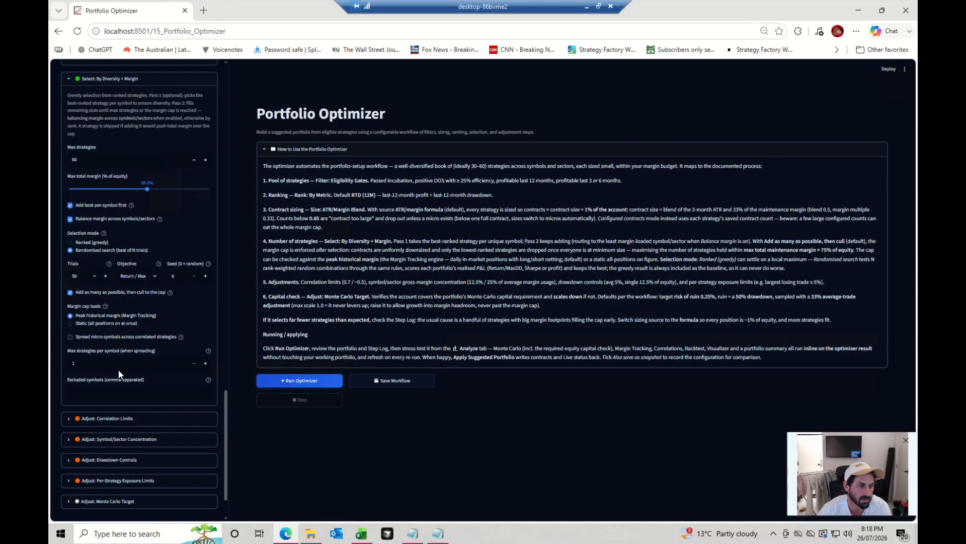
click(113, 425)
scroll(119, 424, down, 2)
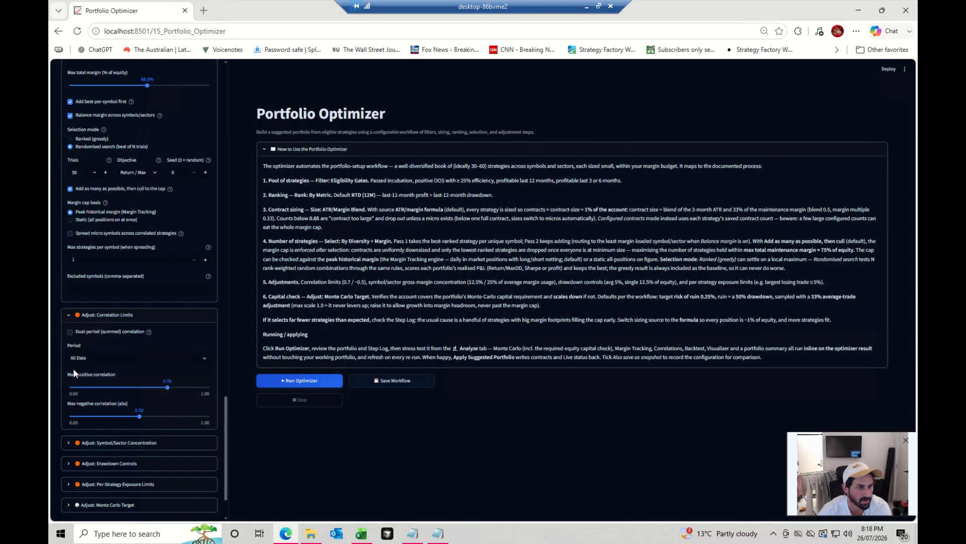
click(71, 333)
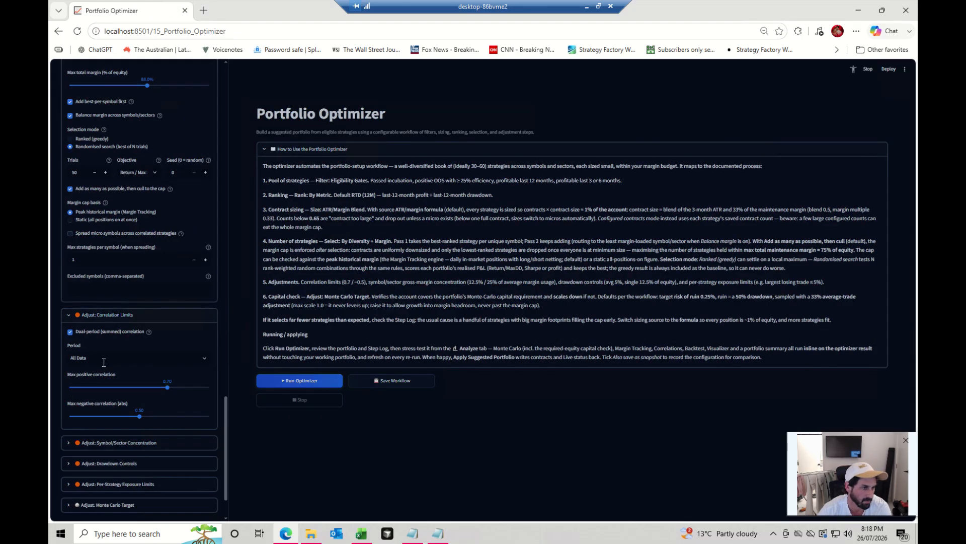
click(104, 362)
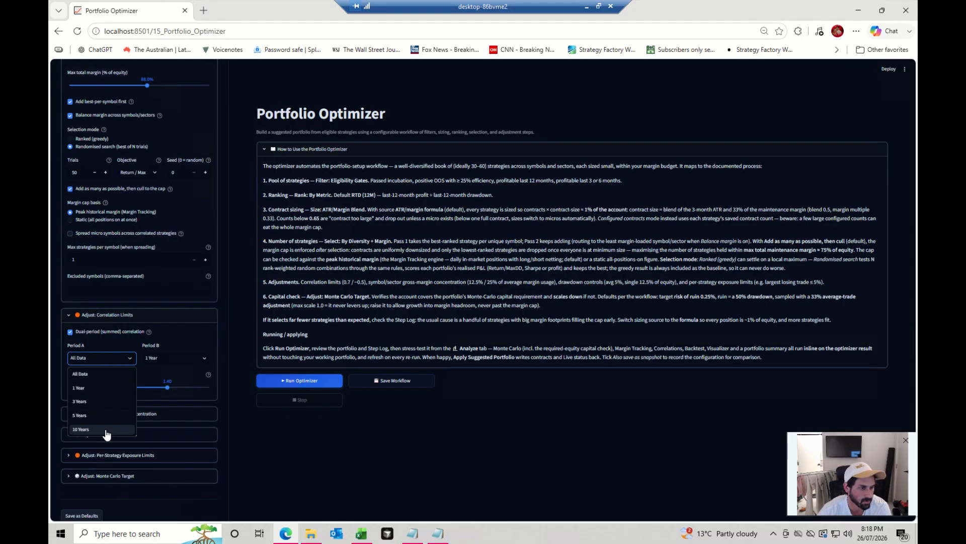
click(83, 429)
drag(168, 388, 131, 385)
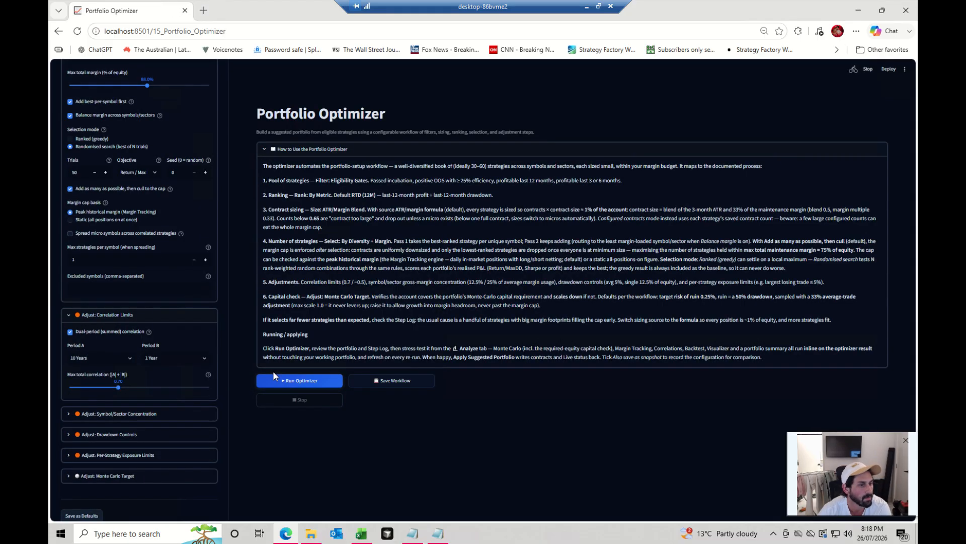
Review the Symbol/Sector Concentration rule and the Drawdown Controls thresholds.
click(153, 420)
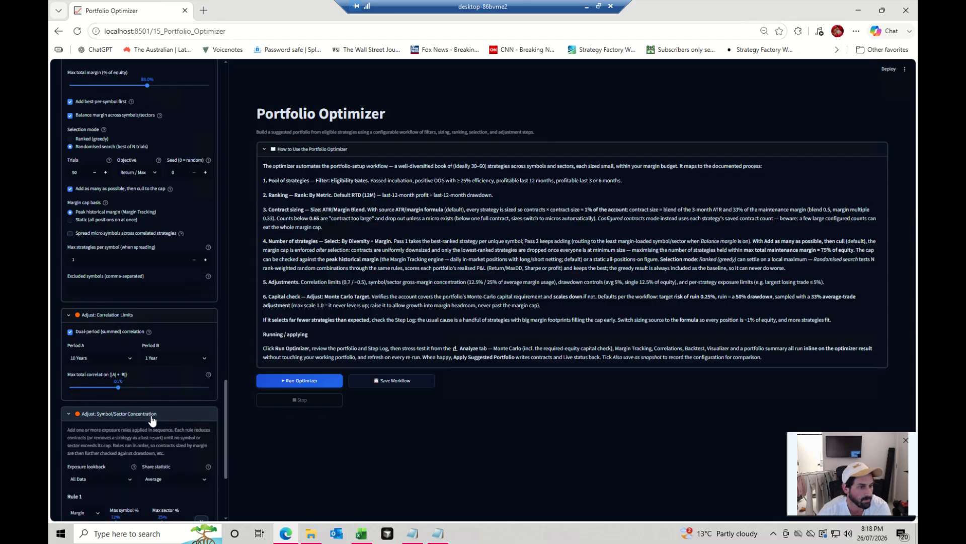
scroll(141, 438, down, 3)
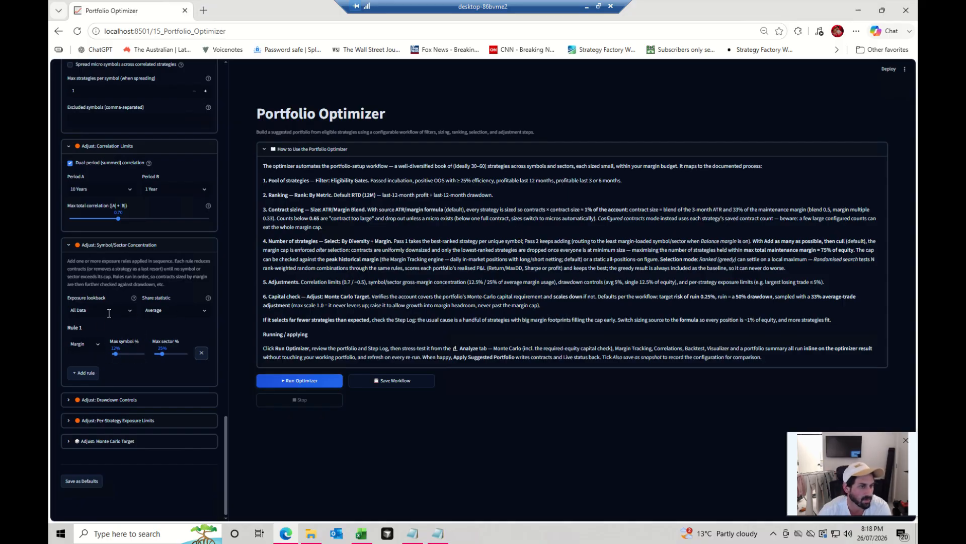
click(111, 400)
scroll(117, 424, down, 2)
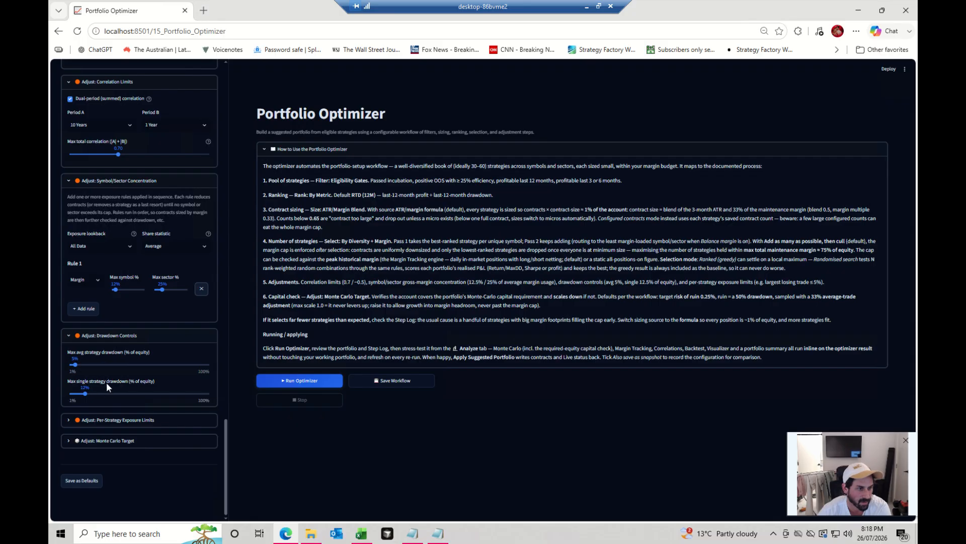
Set the per-strategy exposure limits to 2% for average losing trade and 5% for largest trade loss.
click(113, 421)
scroll(116, 438, down, 3)
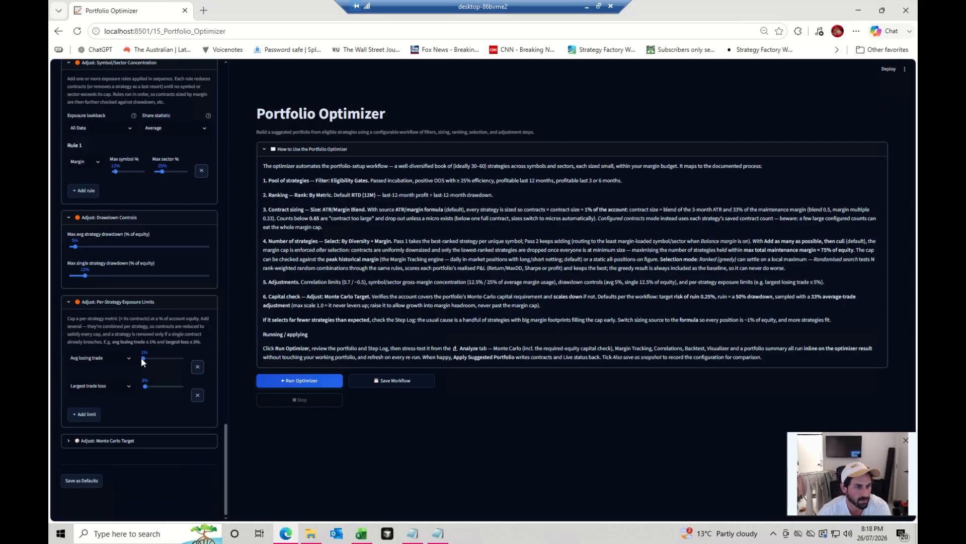
drag(143, 358, 143, 358)
drag(144, 386, 146, 387)
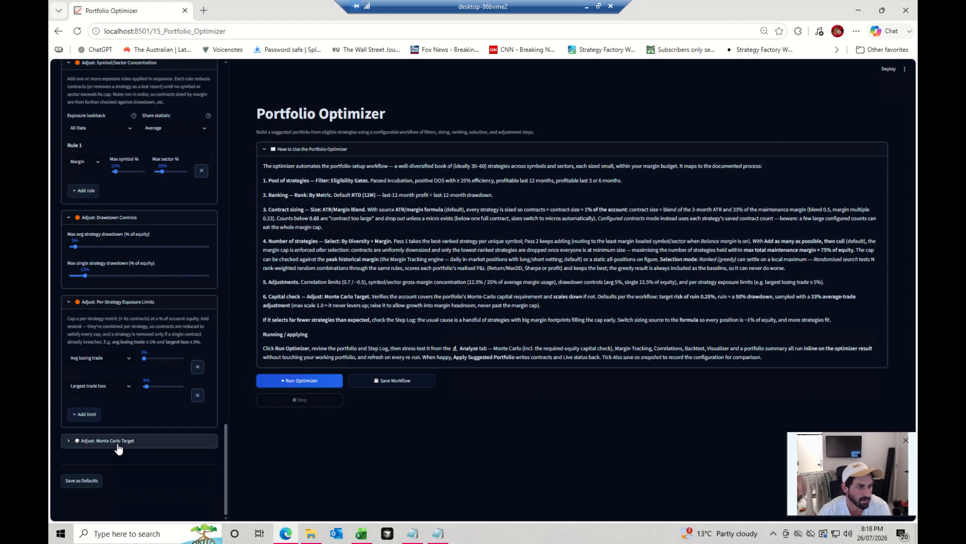
Add a Max OOS drawdown limit of 36% to the per-strategy exposure limits.
click(97, 416)
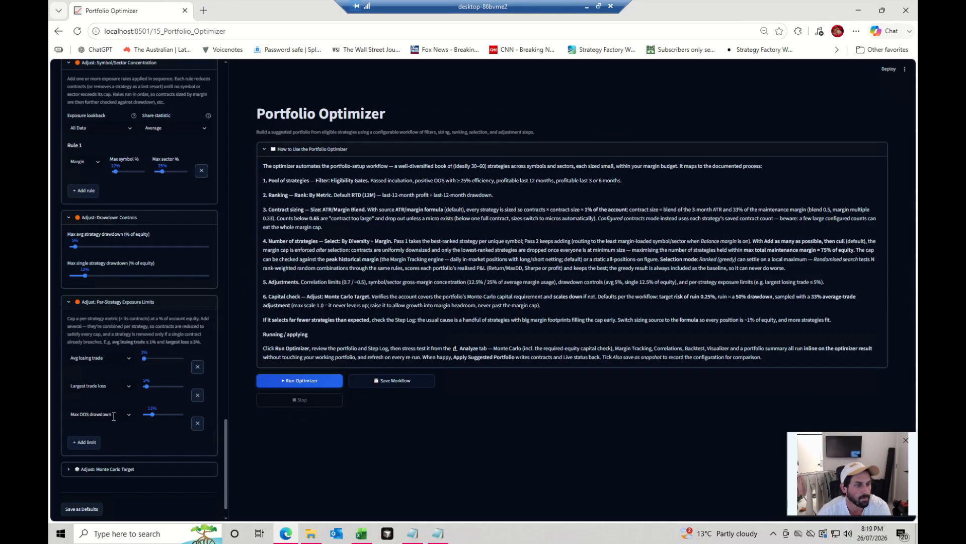
click(114, 416)
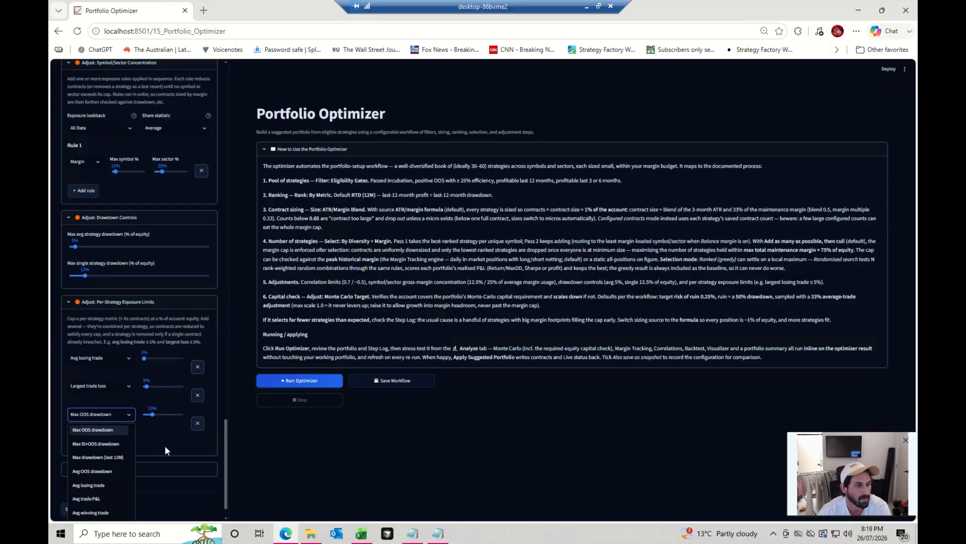
click(156, 420)
drag(165, 420, 172, 416)
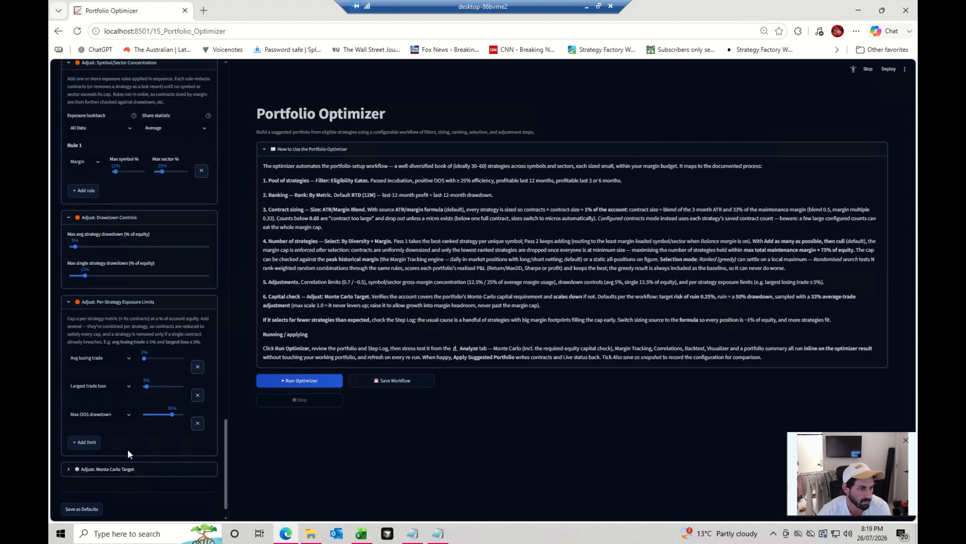
Review the Monte Carlo Target settings and run the optimizer.
click(126, 469)
scroll(124, 468, down, 4)
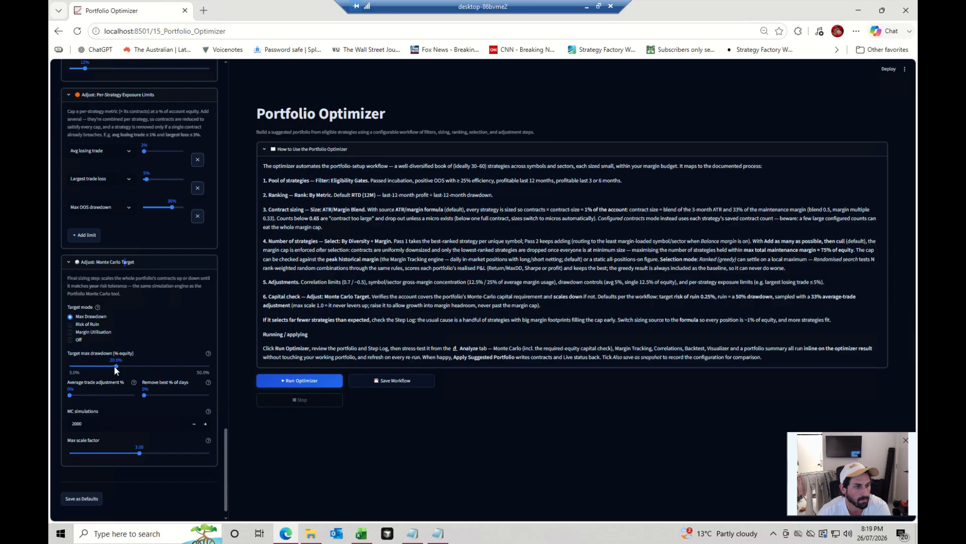
click(307, 381)
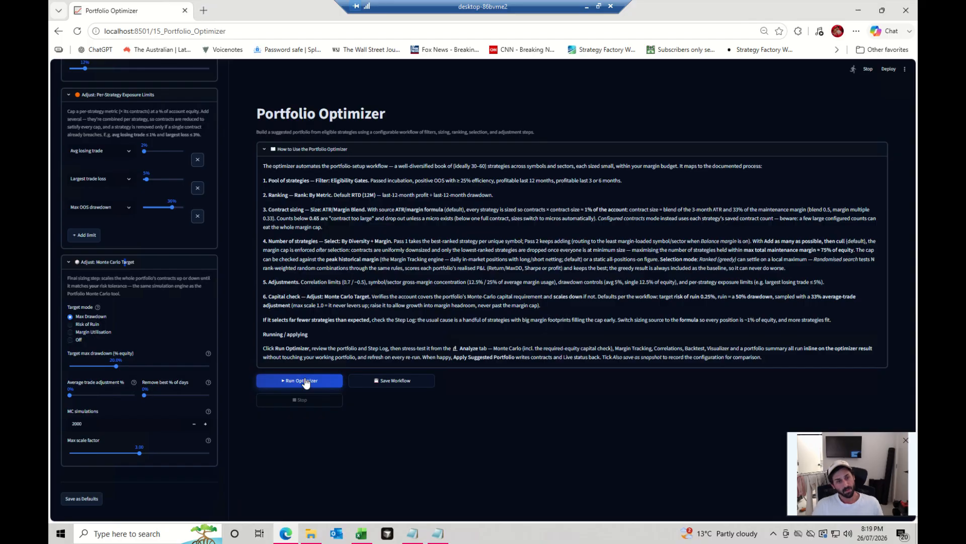
Run the Portfolio Optimizer and look through the suggested portfolio's summary and strategy table.
click(305, 381)
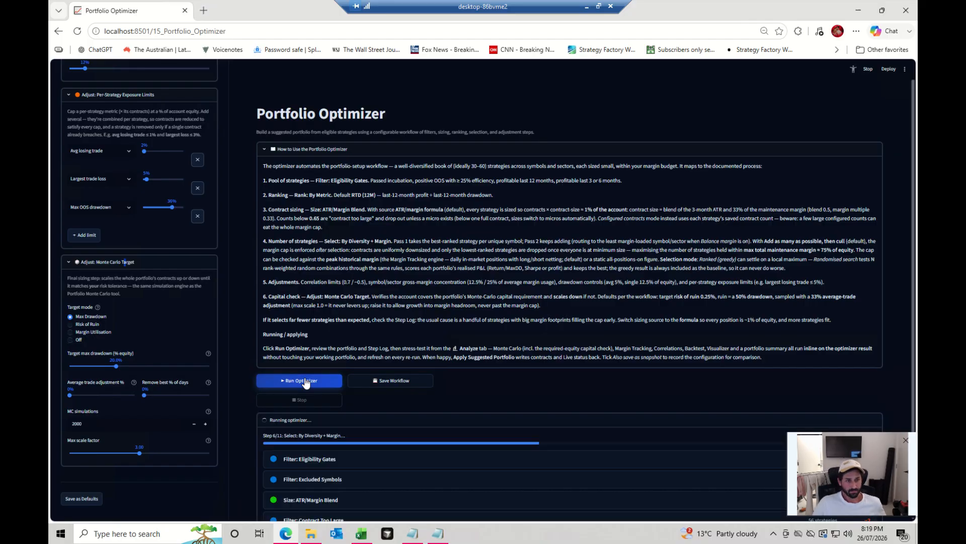
scroll(423, 352, down, 2)
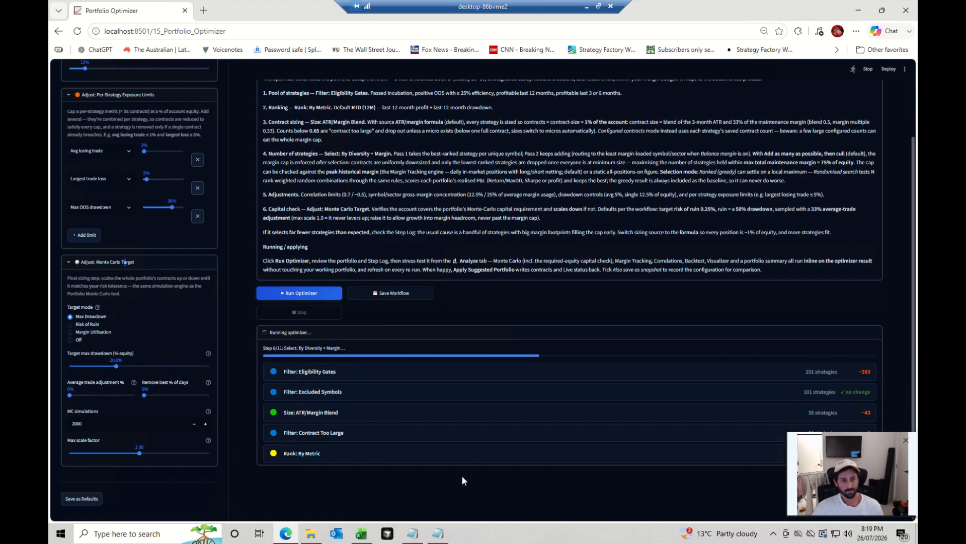
scroll(720, 355, down, 5)
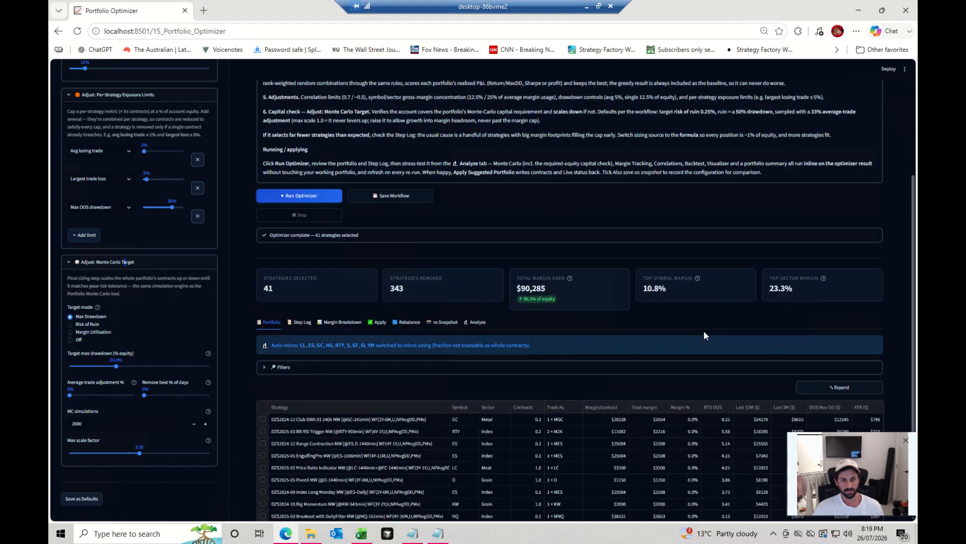
scroll(389, 367, down, 10)
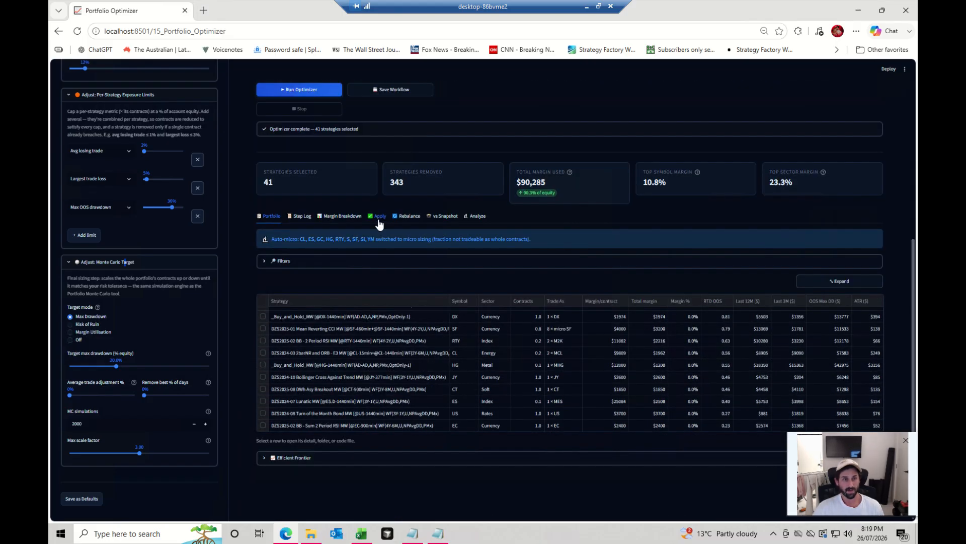
Check the Account Equity value in the optimizer's parameters.
scroll(378, 221, up, 3)
scroll(161, 274, up, 10)
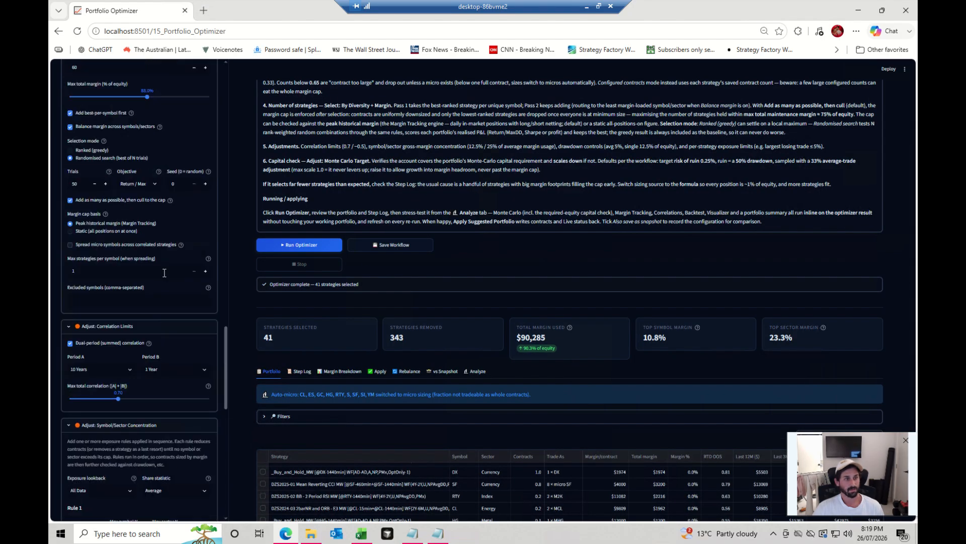
scroll(182, 312, up, 15)
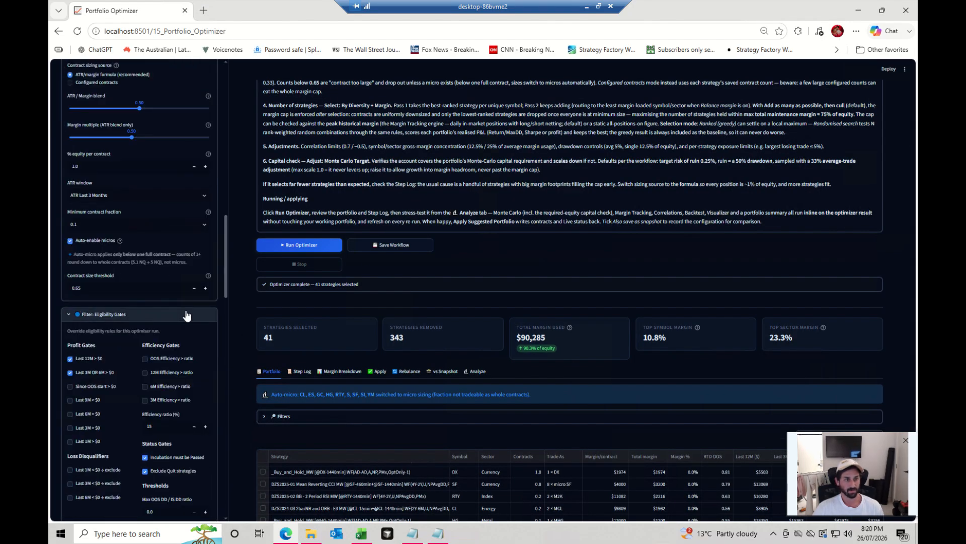
click(79, 442)
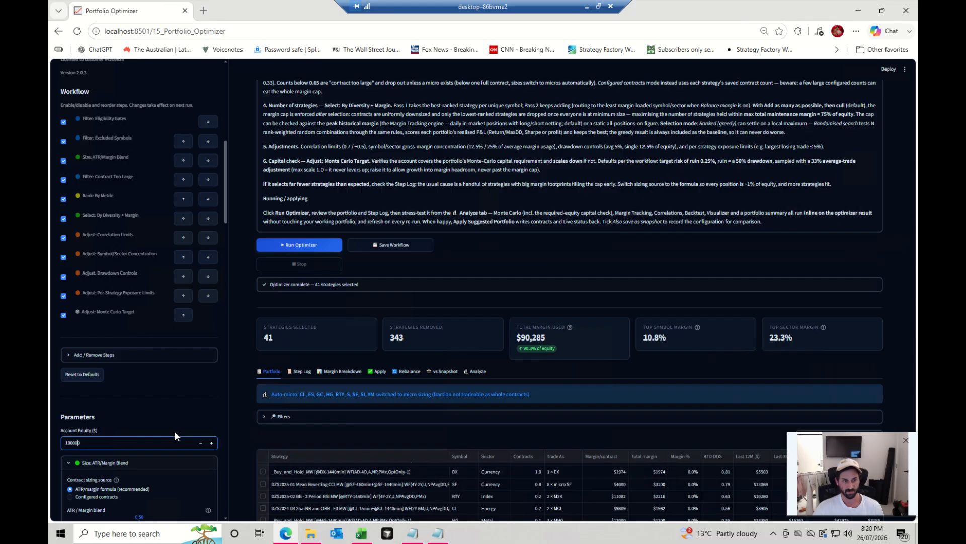
Select the _Buy_and_Hold_MW strategy for symbol SM in the suggested portfolio table.
scroll(424, 418, down, 2)
scroll(456, 392, down, 1)
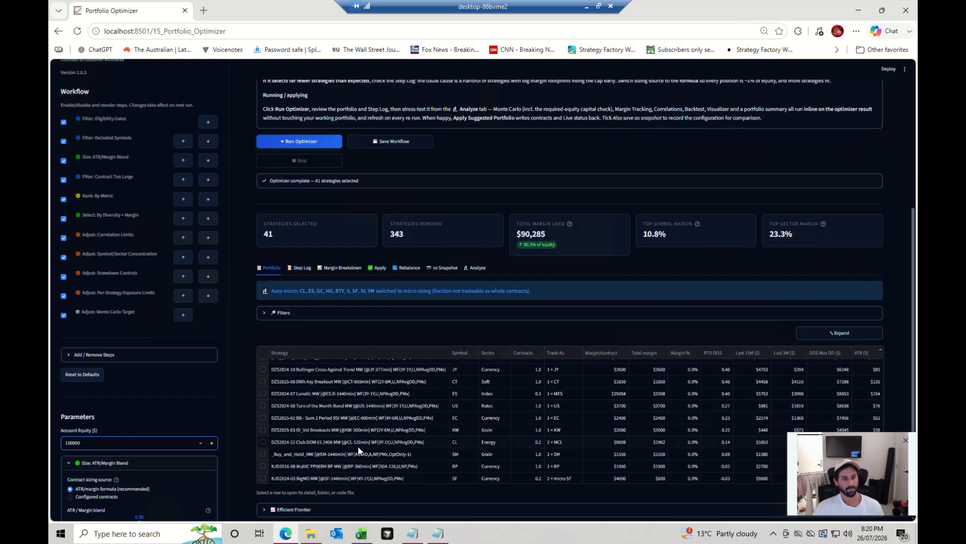
click(264, 455)
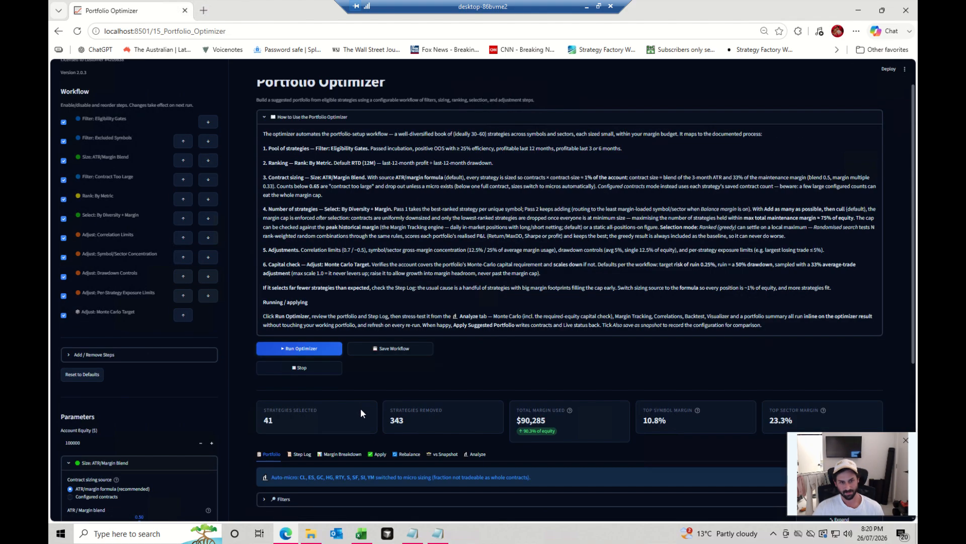
scroll(361, 410, down, 3)
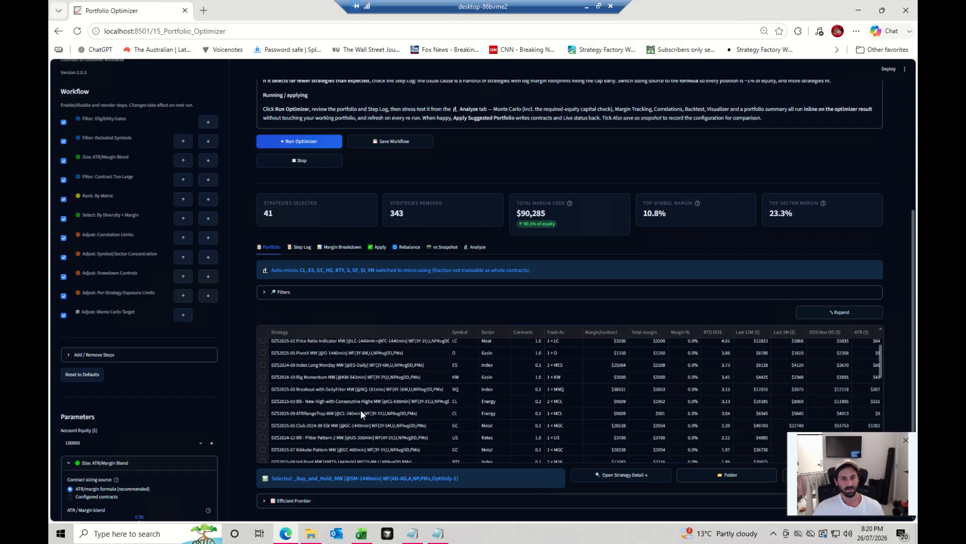
Review the contract sizes, traded instruments and margin of the strategies in the suggested portfolio.
scroll(360, 409, up, 3)
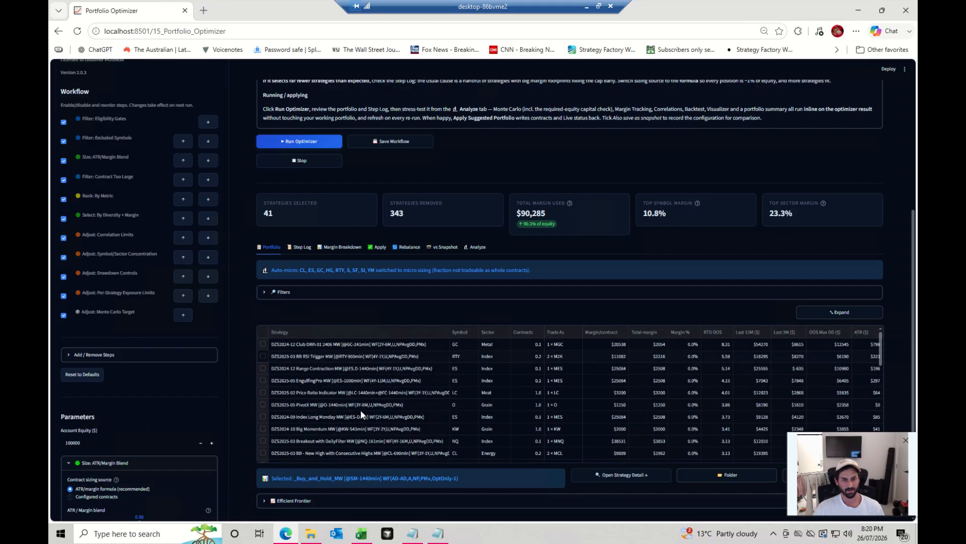
scroll(370, 374, up, 1)
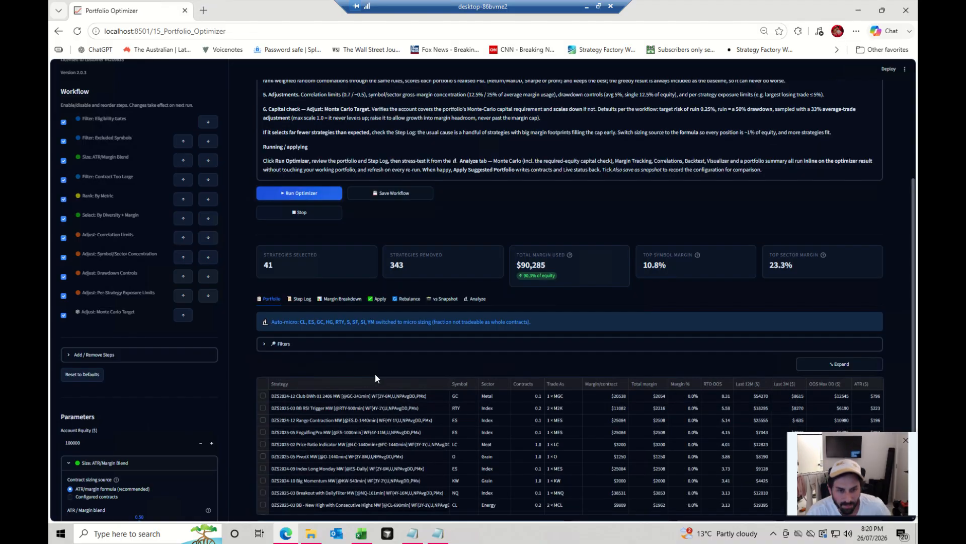
scroll(452, 453, down, 3)
scroll(451, 449, down, 3)
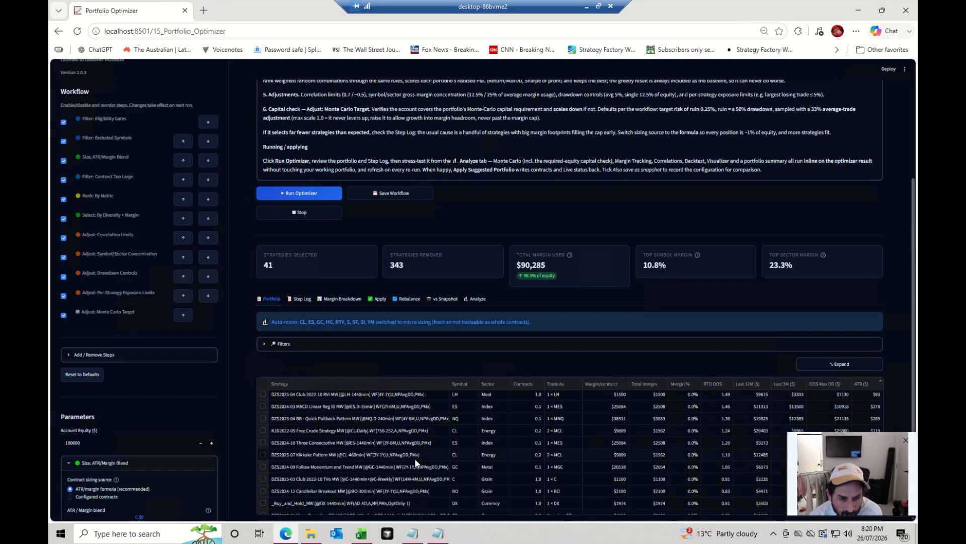
scroll(413, 461, down, 3)
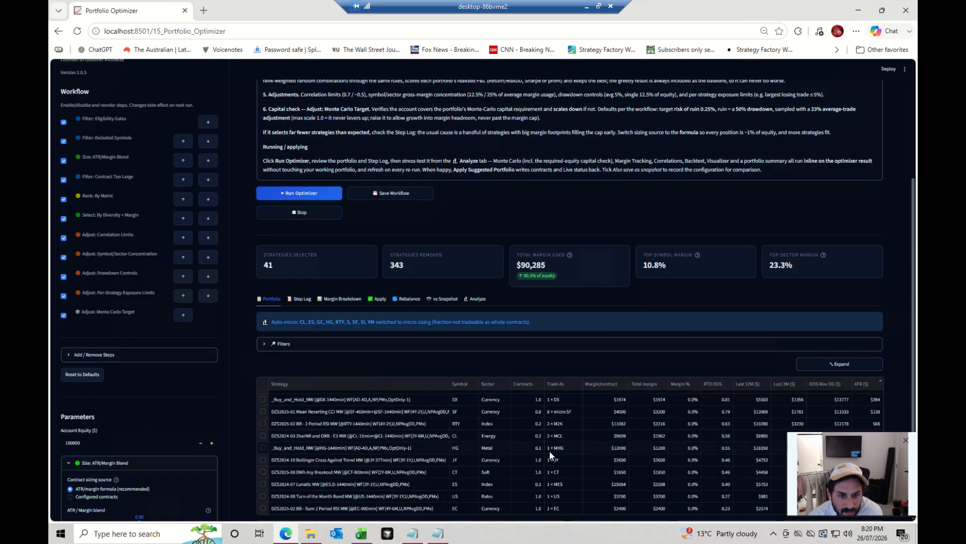
scroll(548, 449, down, 2)
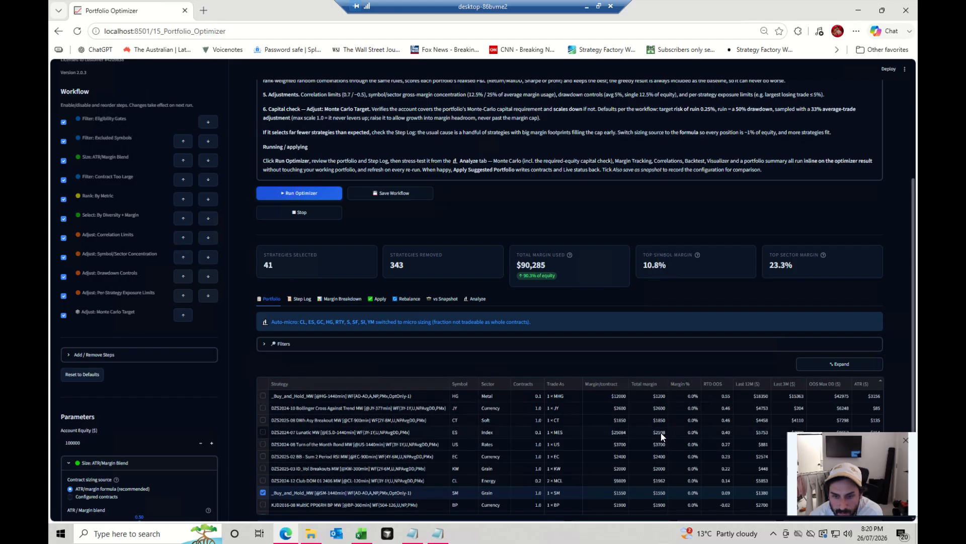
scroll(627, 353, down, 2)
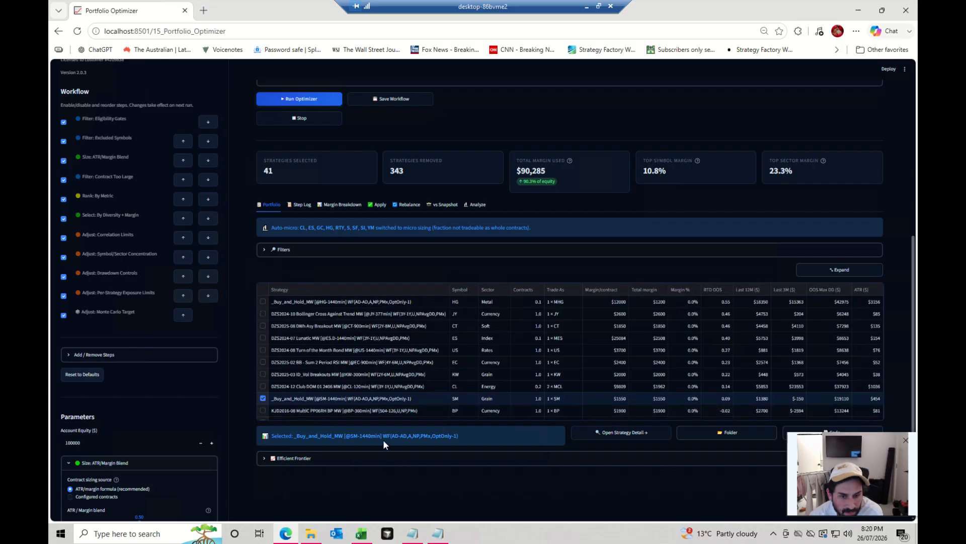
Expand the Efficient Frontier section and examine the current portfolio's position among the random portfolios.
click(336, 460)
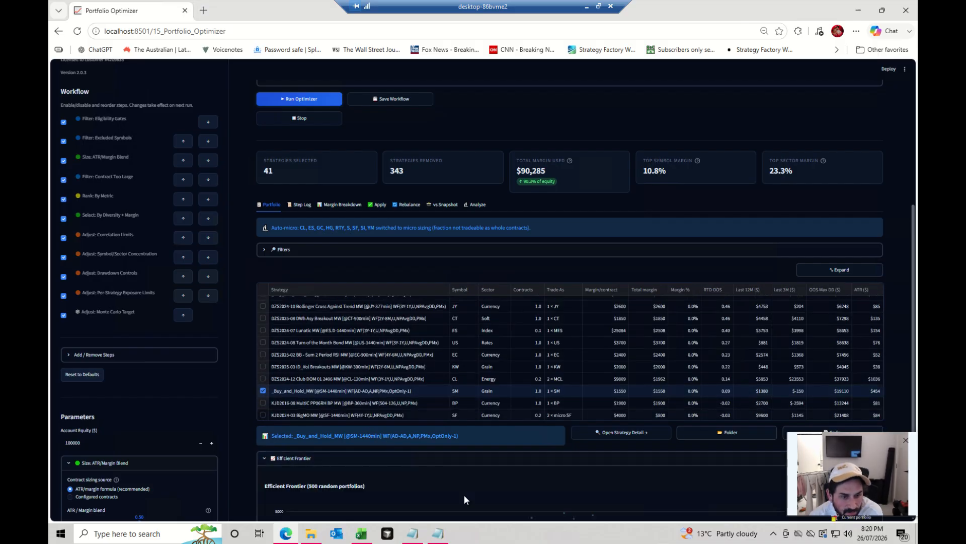
scroll(458, 452, down, 3)
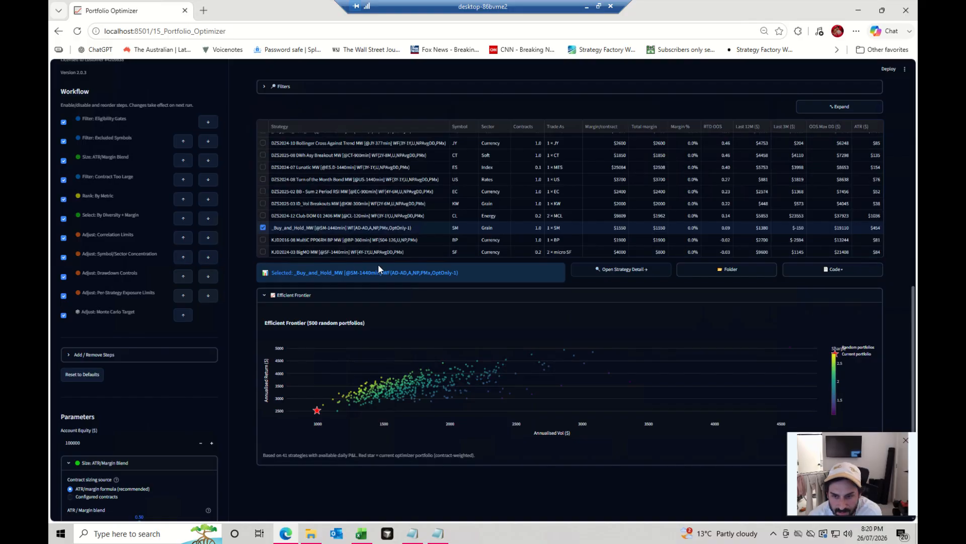
scroll(387, 282, up, 5)
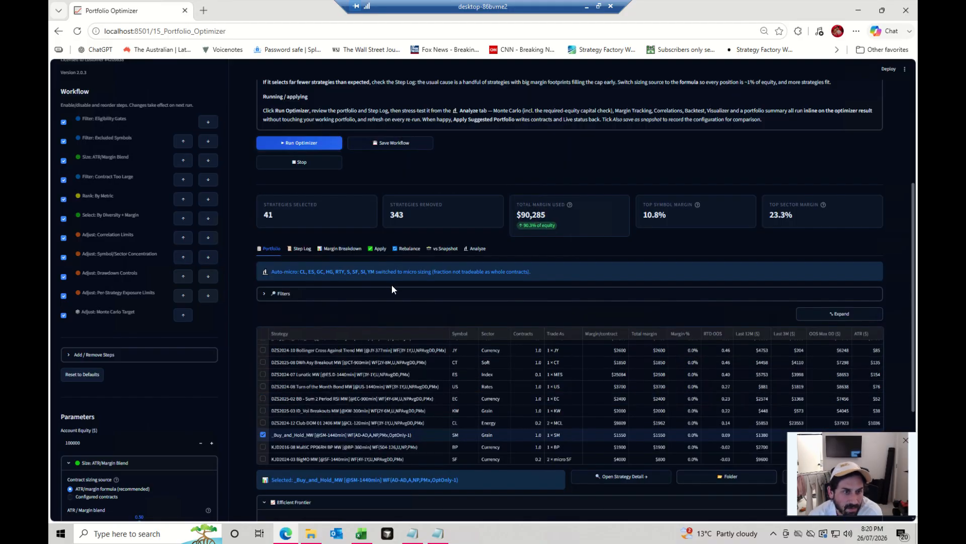
Review the optimizer's Step Log for strategy removals and contract adjustments at each workflow stage.
click(303, 300)
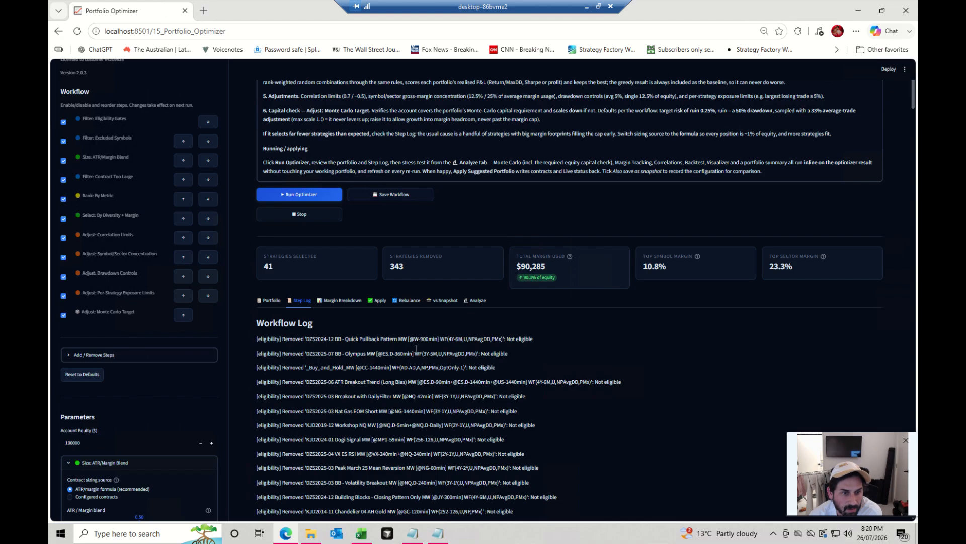
scroll(413, 340, down, 10)
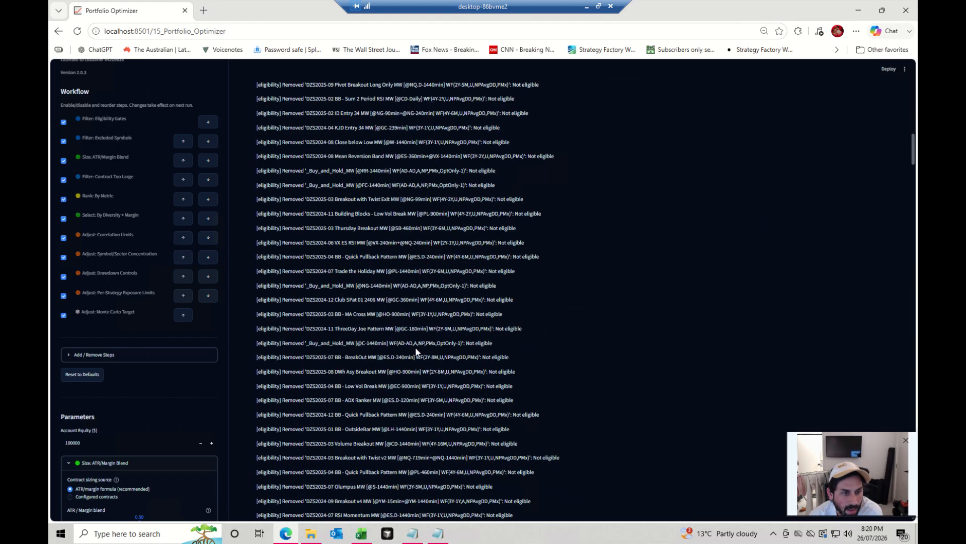
scroll(434, 348, down, 15)
scroll(436, 352, up, 7)
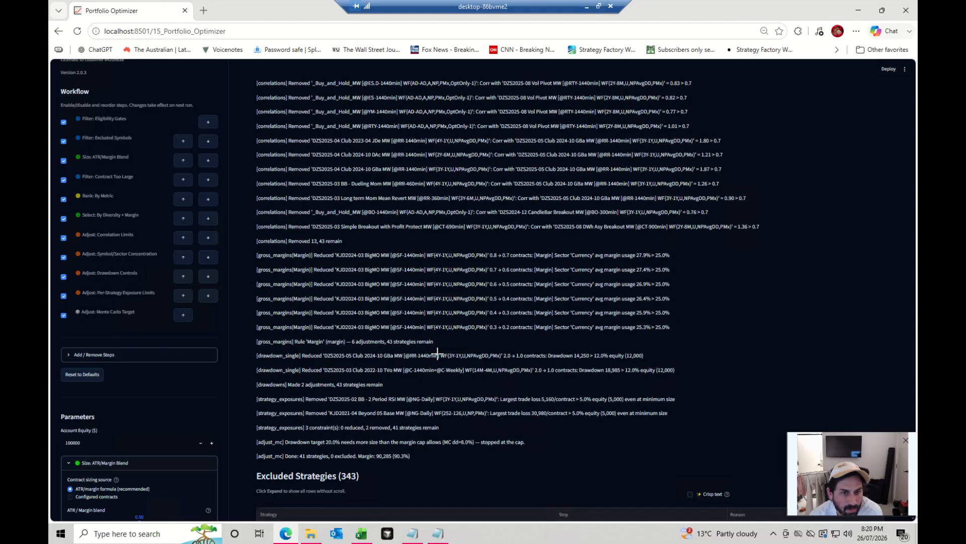
scroll(767, 357, up, 12)
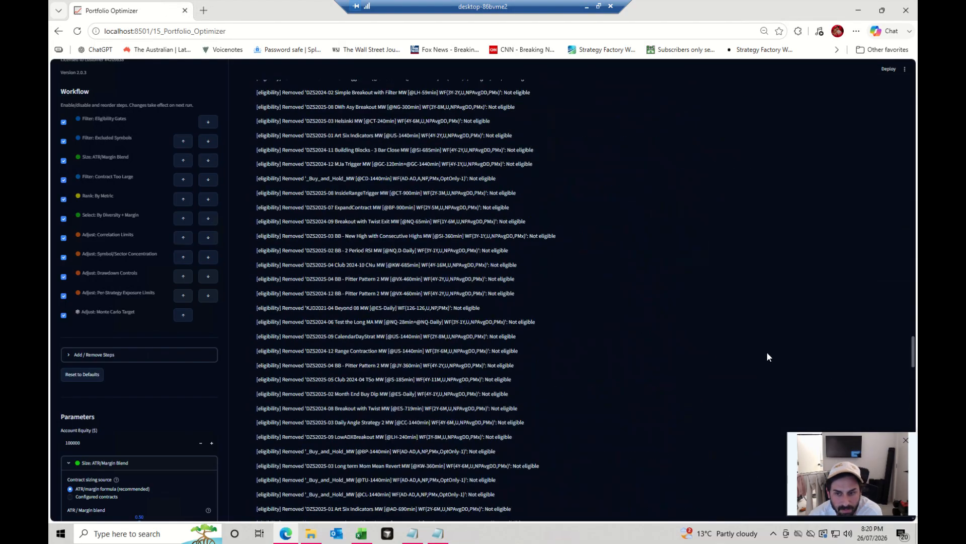
scroll(767, 352, up, 20)
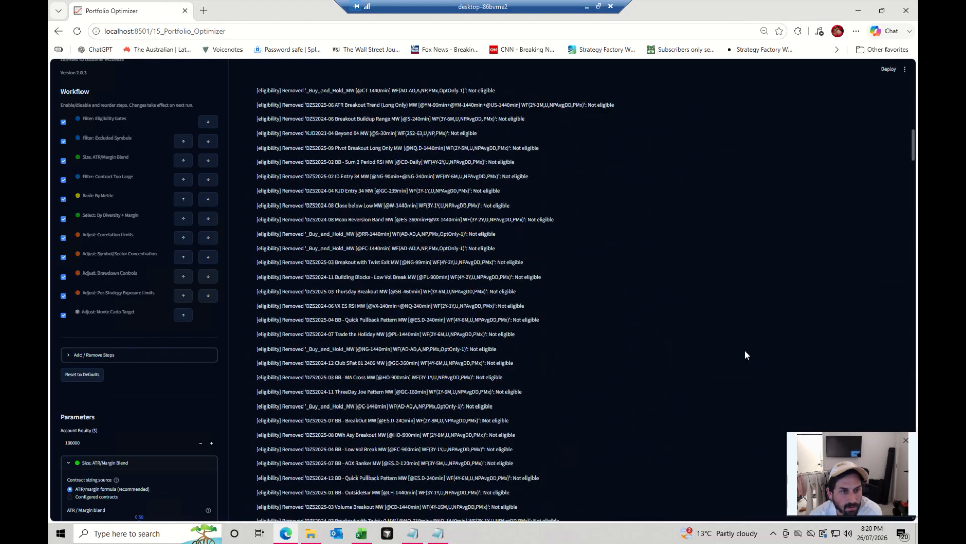
scroll(431, 436, down, 5)
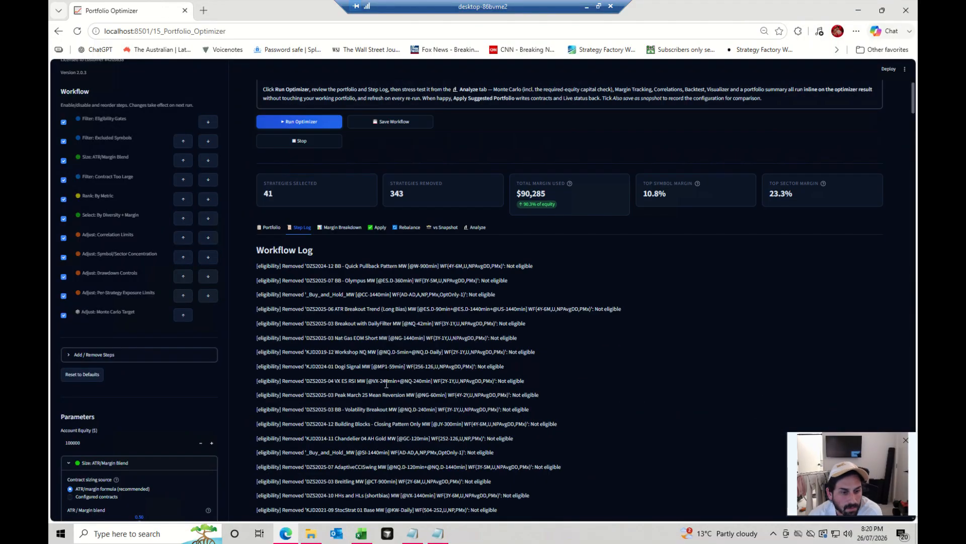
Review the suggested portfolio's margin breakdown by symbol and by sector.
click(340, 227)
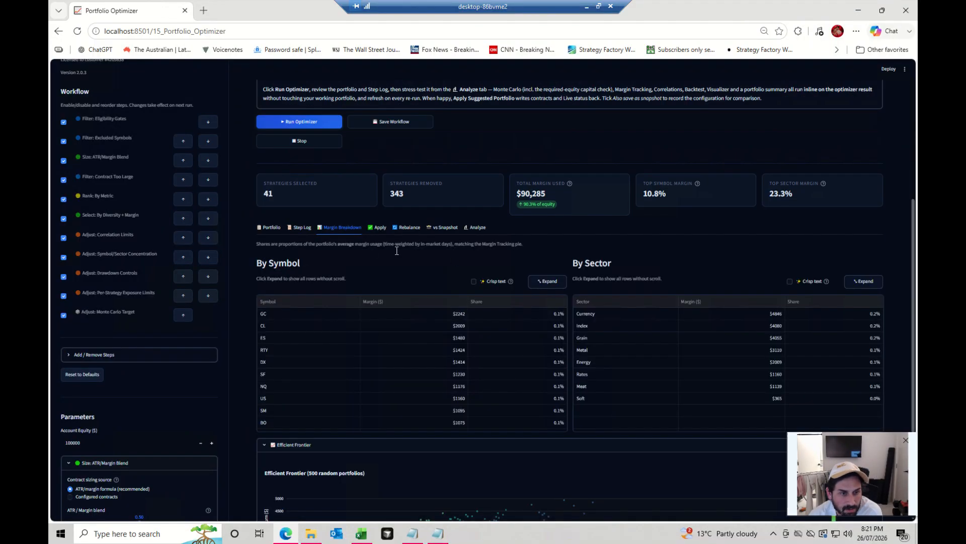
scroll(395, 237, down, 3)
scroll(380, 216, up, 3)
Apply the suggested portfolio to the live strategies with a snapshot, and reapply it with the snapshot named "AUgust 2026".
click(378, 233)
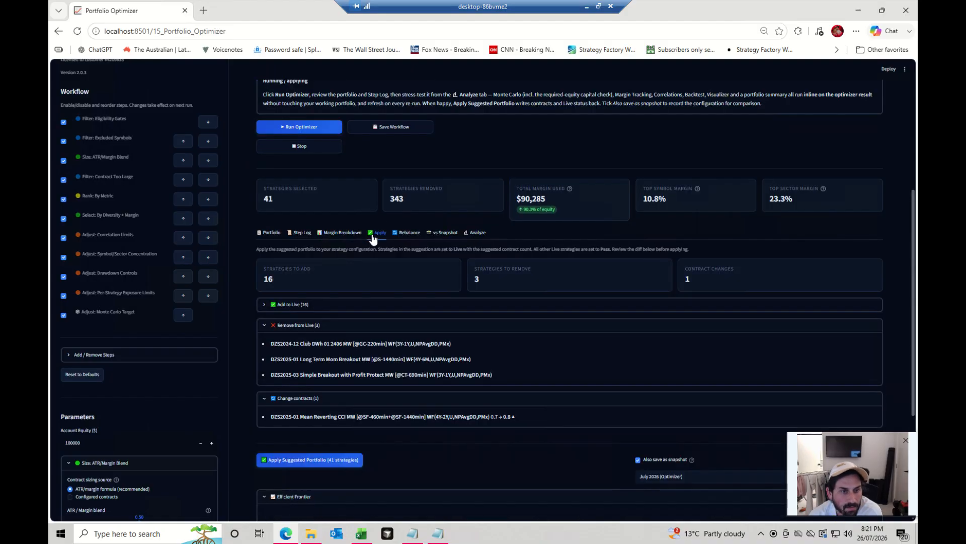
click(340, 461)
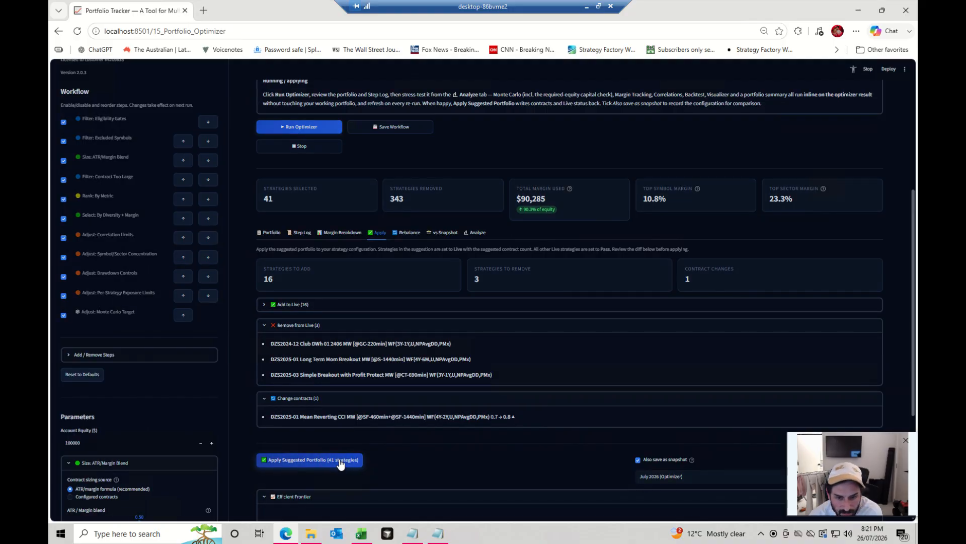
drag(678, 481, 550, 481)
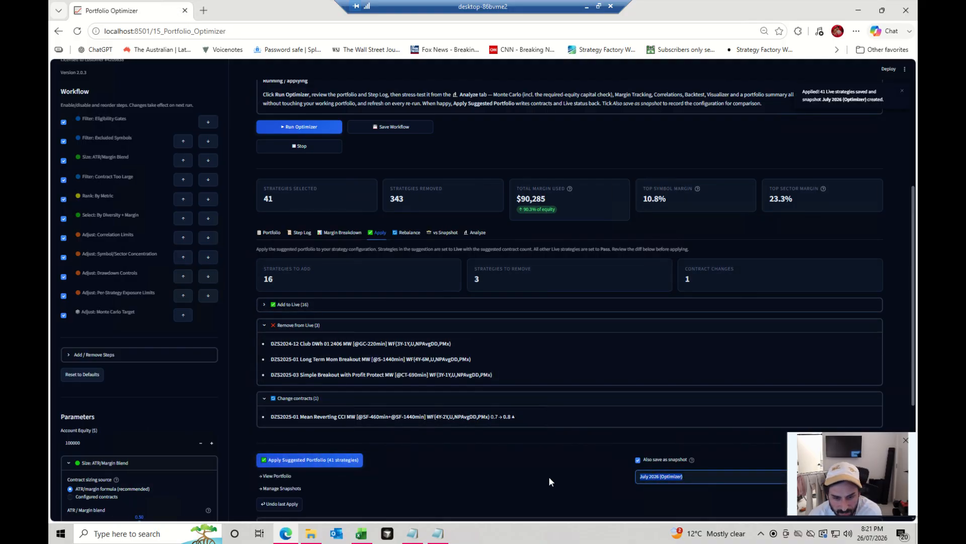
text(AUgust)
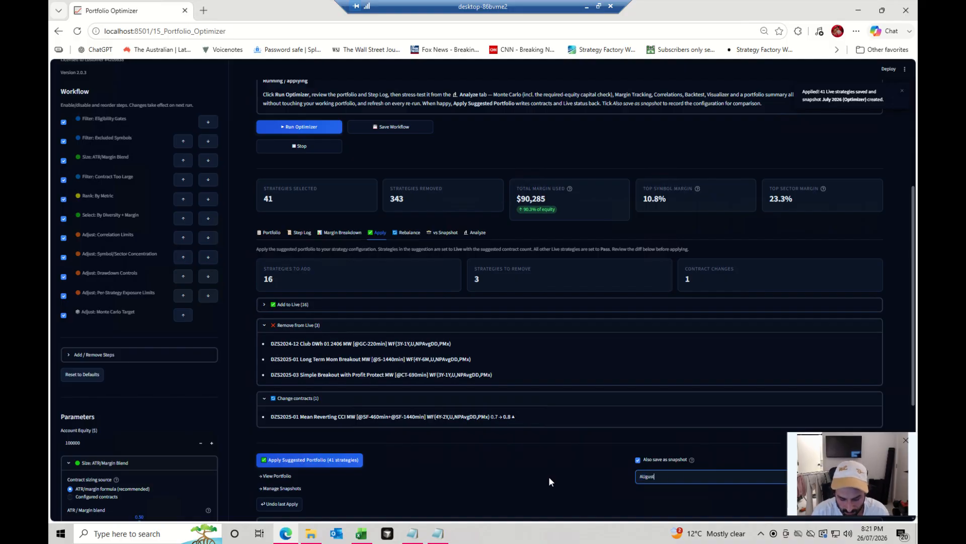
text( 2026)
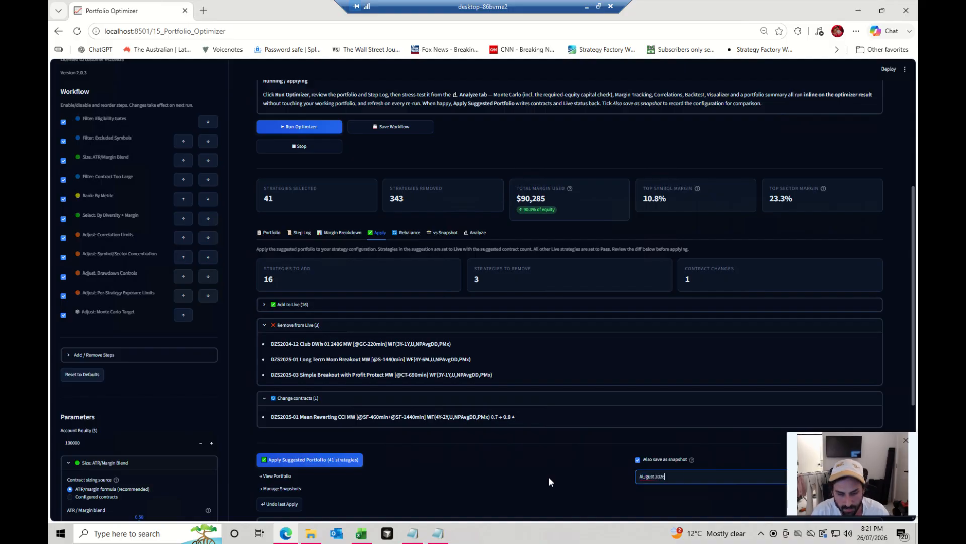
click(302, 460)
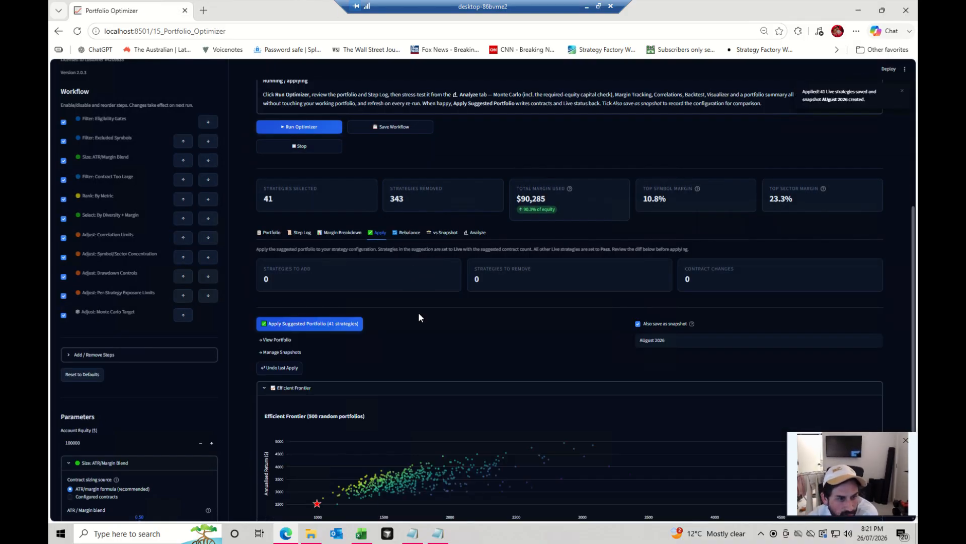
Review the Portfolio Rebalancing Recommender, including its turnover budget and recommended actions for each strategy.
scroll(418, 314, down, 2)
scroll(415, 318, up, 2)
click(406, 243)
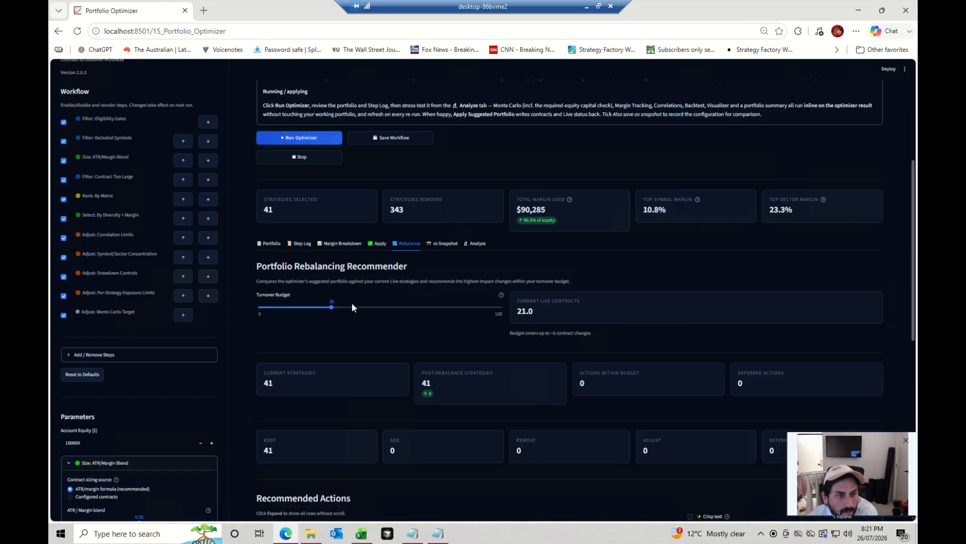
drag(275, 277, 437, 282)
click(313, 281)
scroll(326, 343, down, 2)
scroll(326, 343, down, 1)
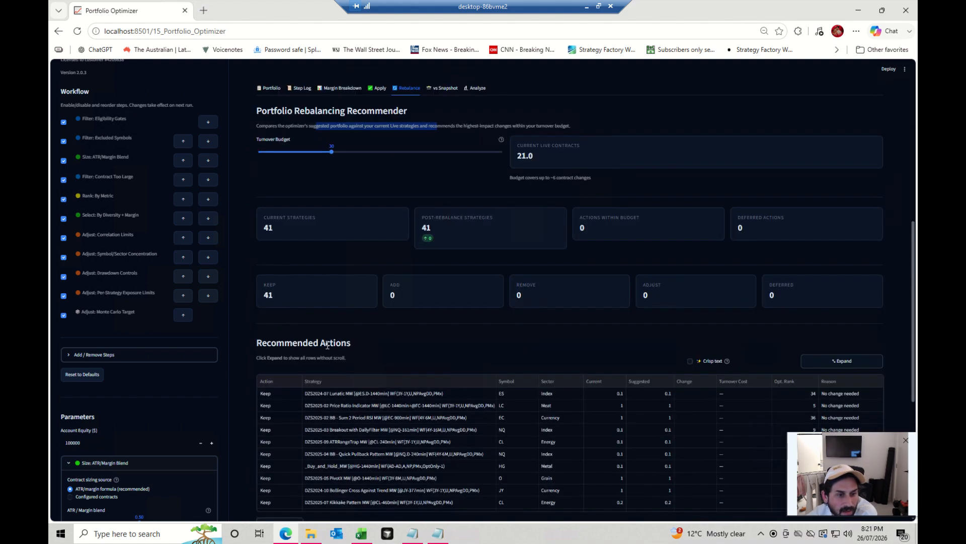
scroll(427, 422, down, 3)
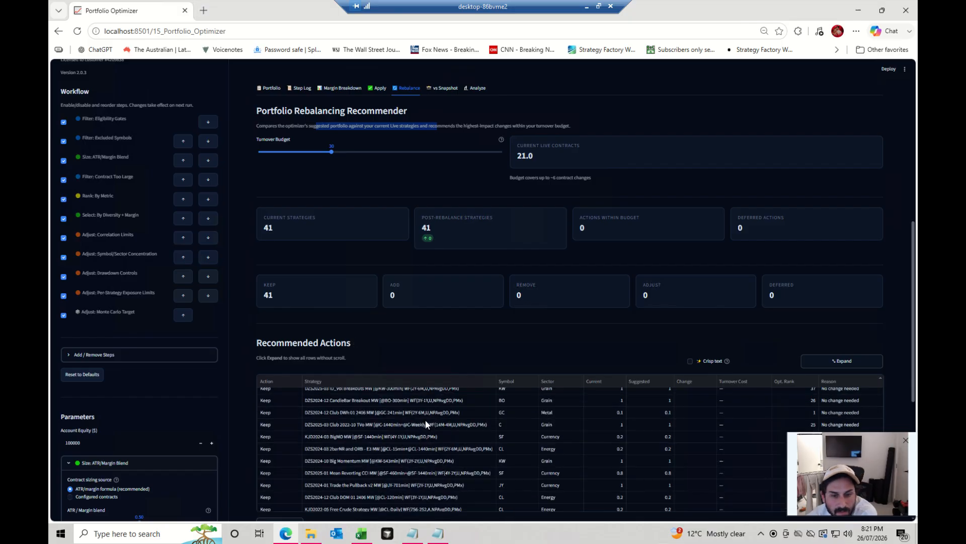
Compare the optimizer result against the "26 July Optimiser" snapshot, reviewing strategies to enable, strategies to disable and contract adjustments.
scroll(358, 367, up, 4)
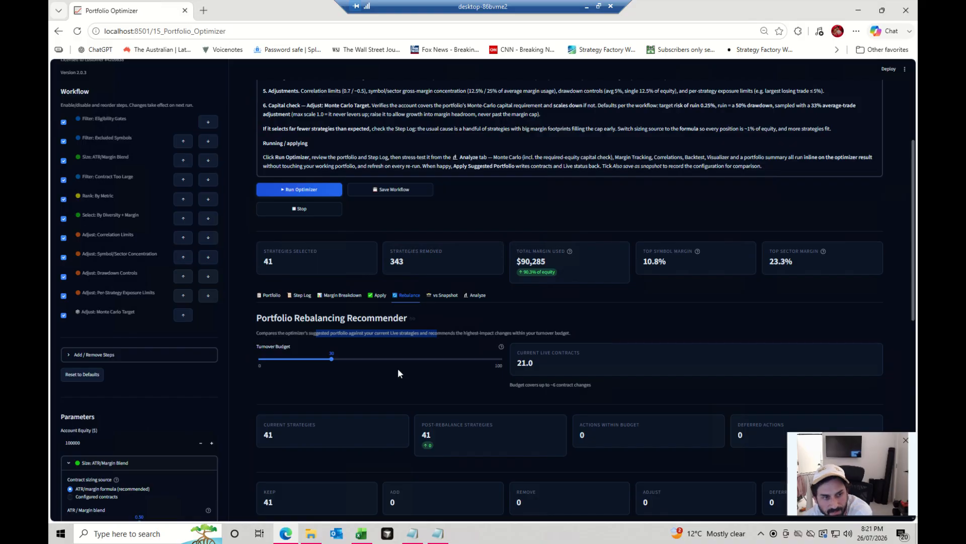
click(444, 296)
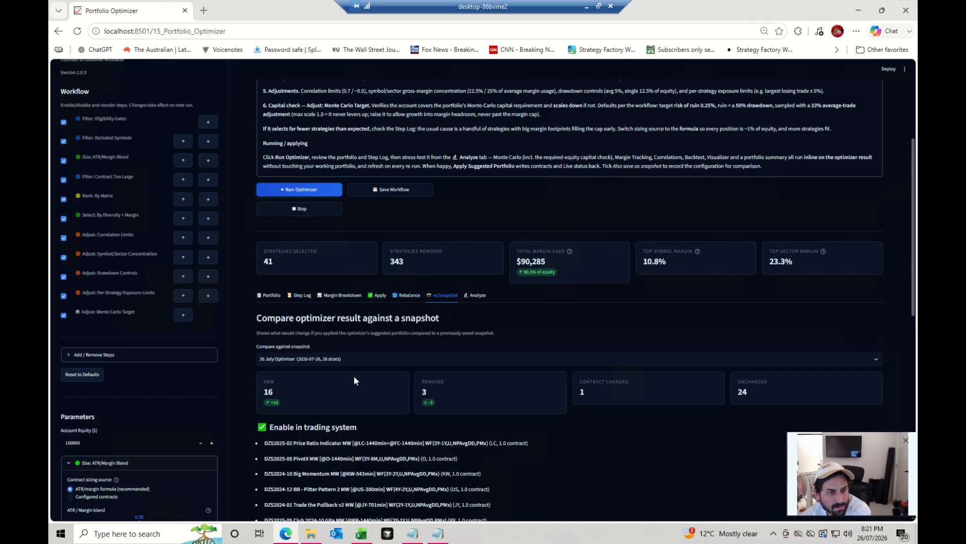
drag(281, 317, 347, 316)
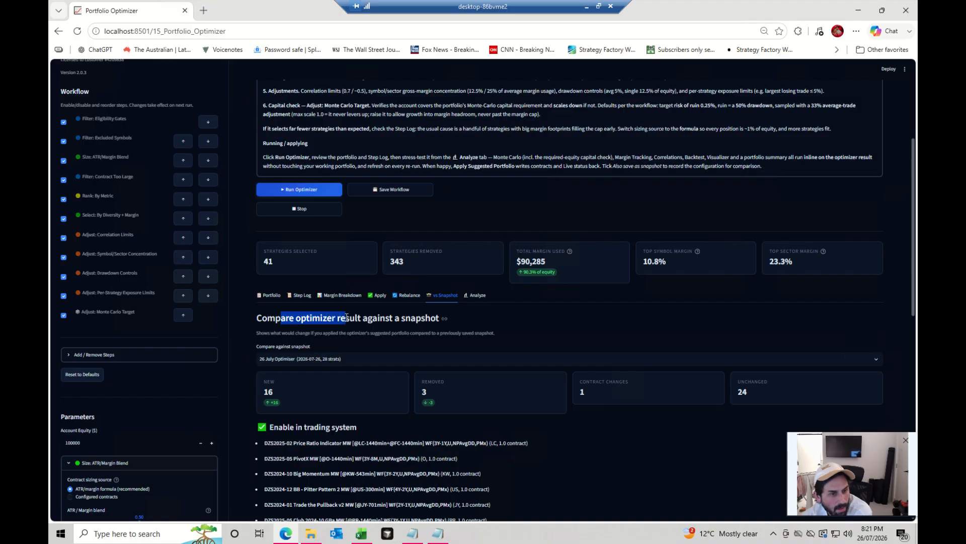
scroll(413, 320, down, 5)
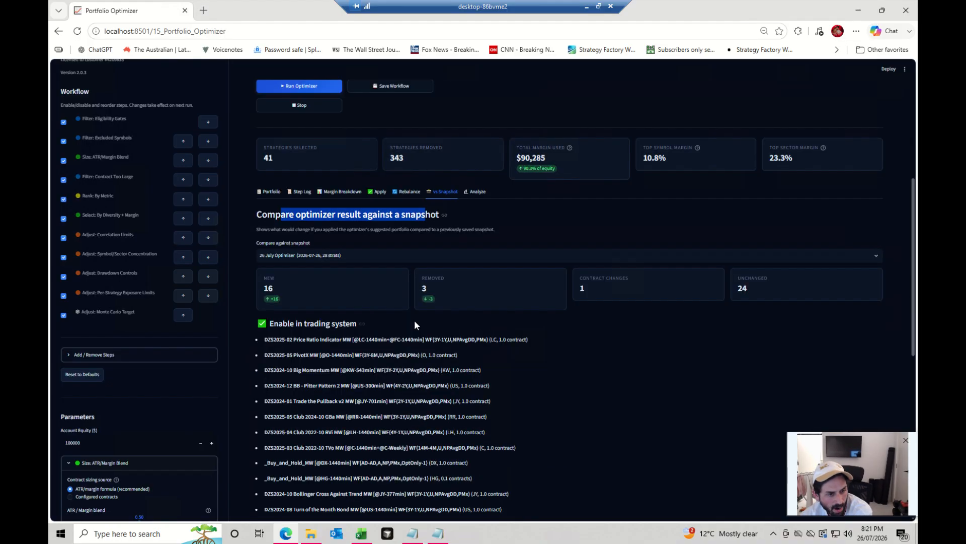
scroll(414, 321, up, 3)
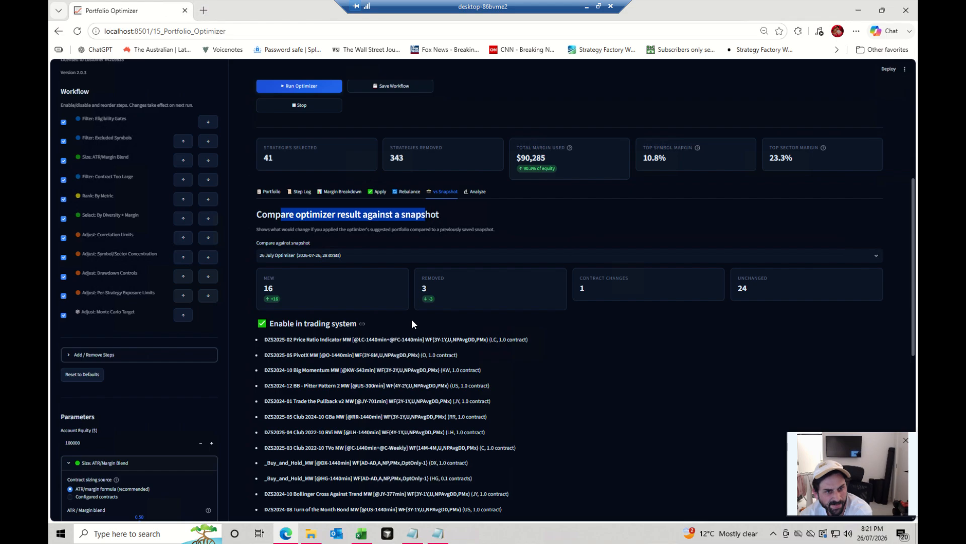
scroll(403, 315, down, 6)
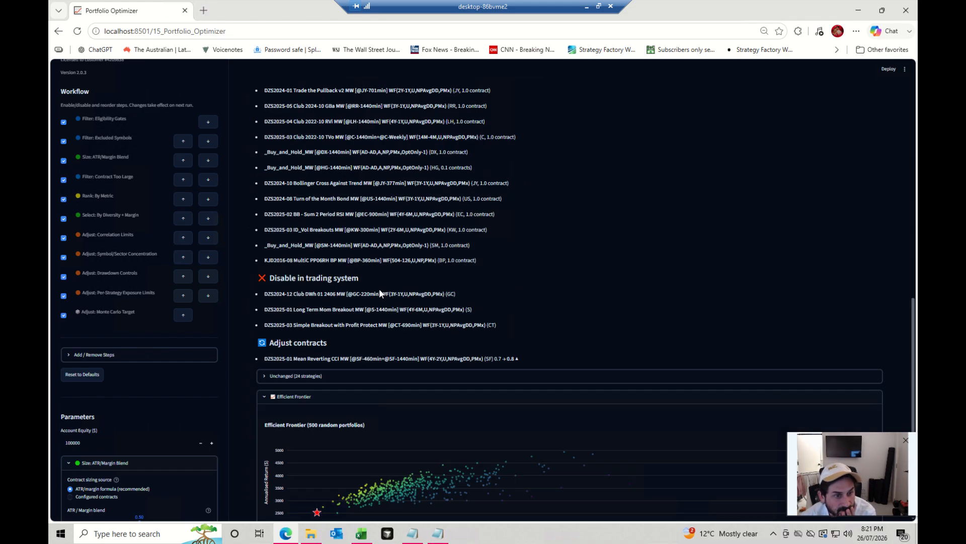
scroll(380, 293, down, 2)
Run Monte Carlo on the optimized portfolio with a 0.25% target RoR and 4000 simulations, and view the strategy correlation matrix.
scroll(379, 291, up, 11)
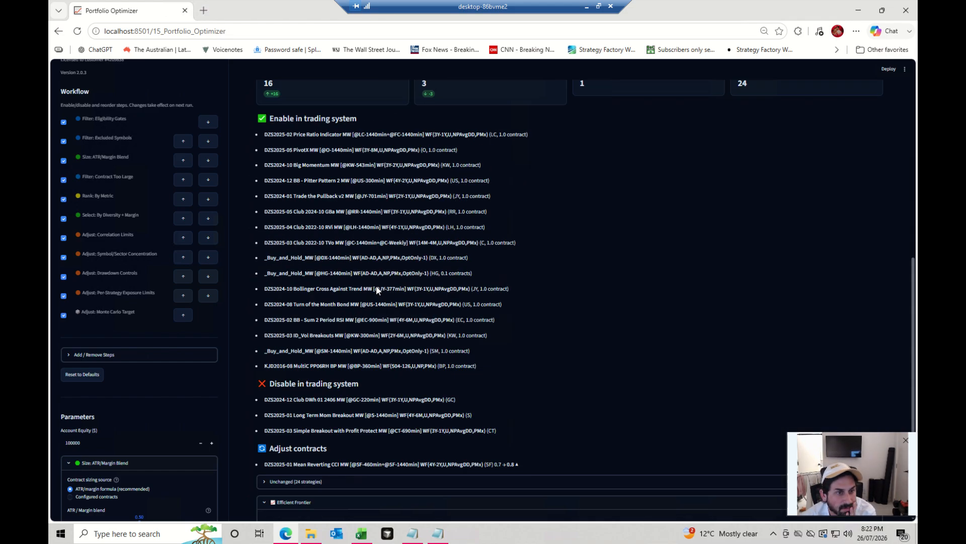
click(475, 347)
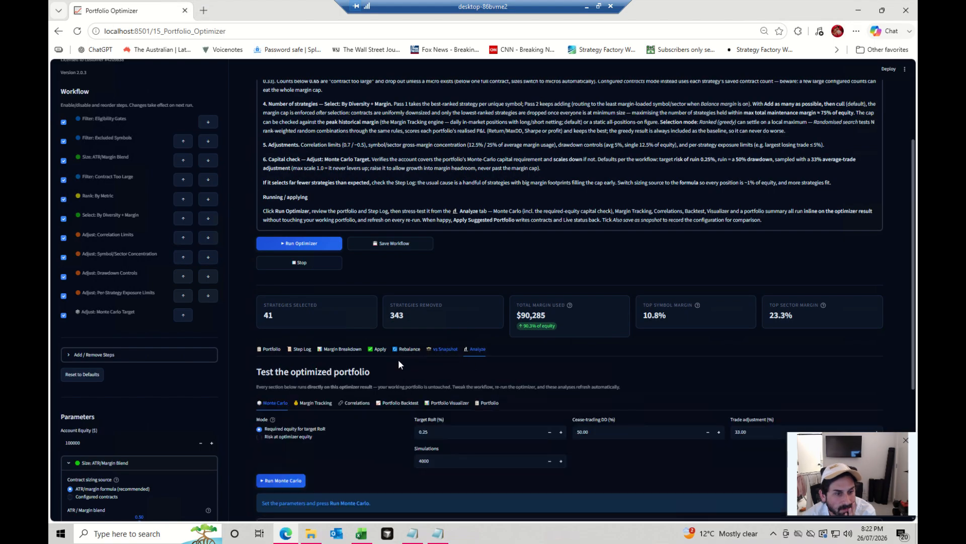
scroll(395, 358, down, 4)
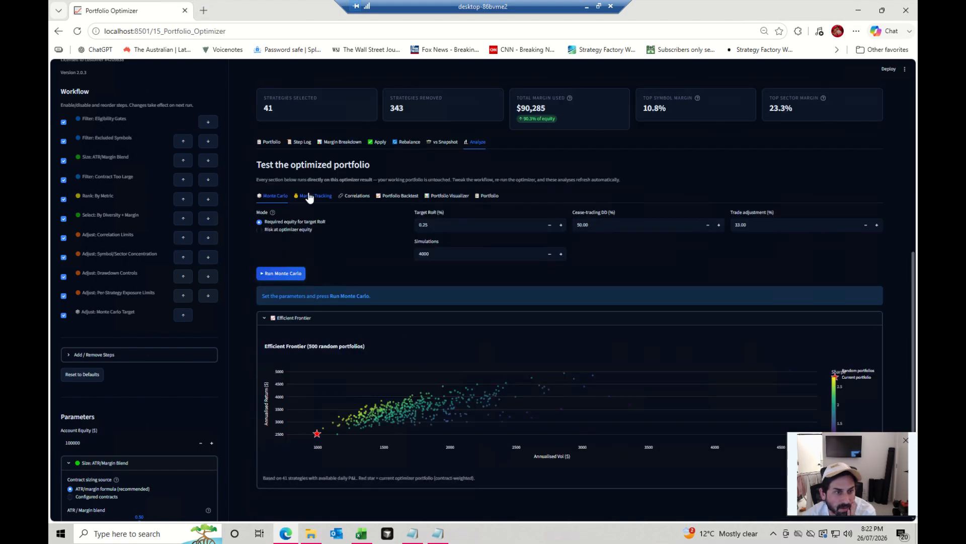
click(296, 272)
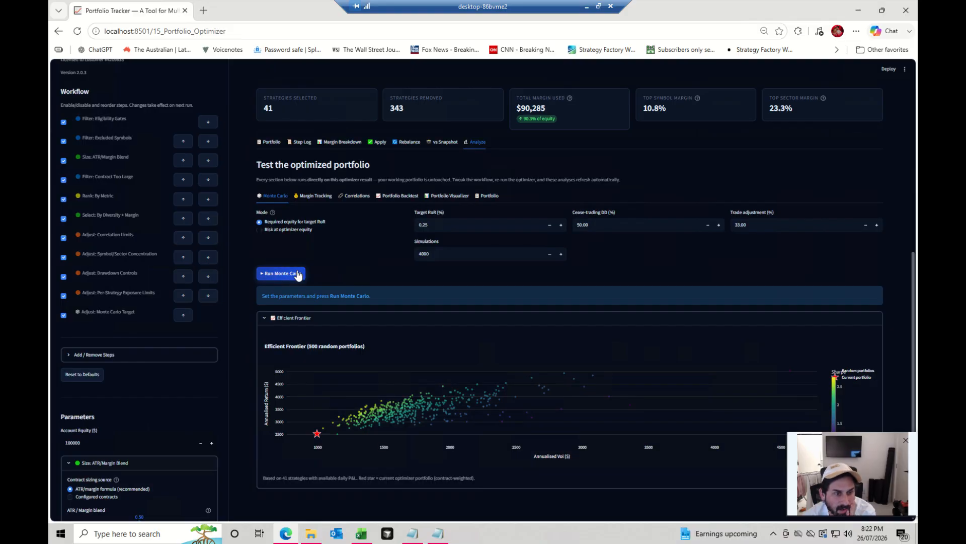
click(357, 195)
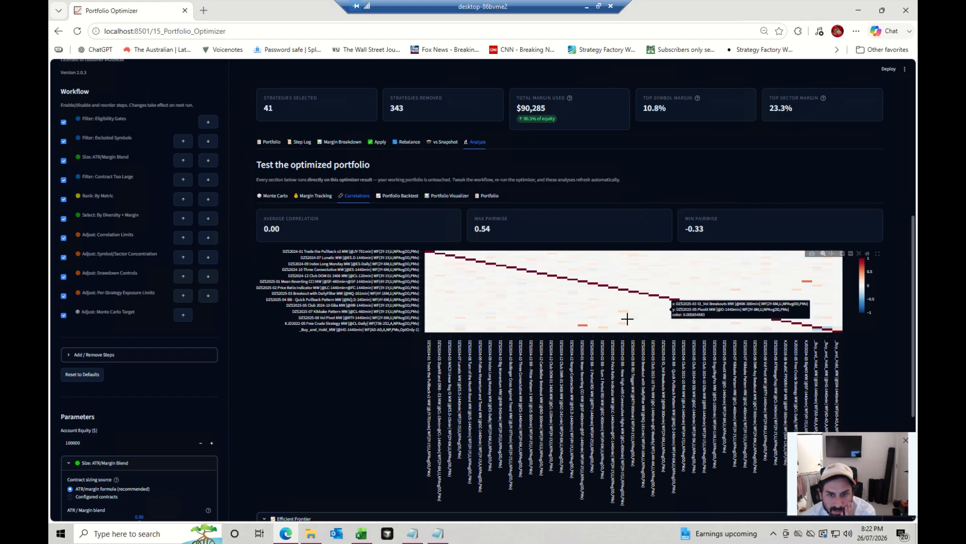
Review the optimized portfolio's backtest over all data and its visualizer charts of margin and contracts.
scroll(421, 347, up, 2)
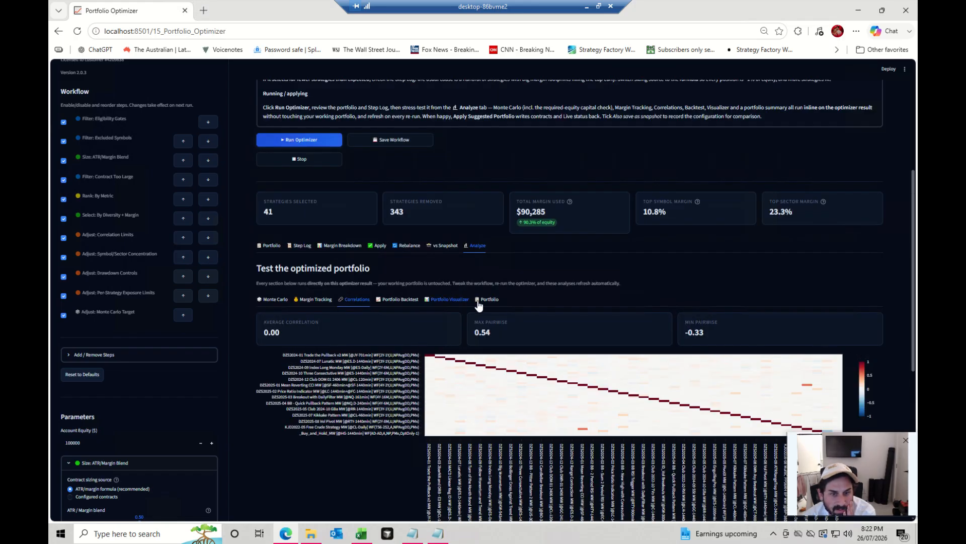
click(416, 299)
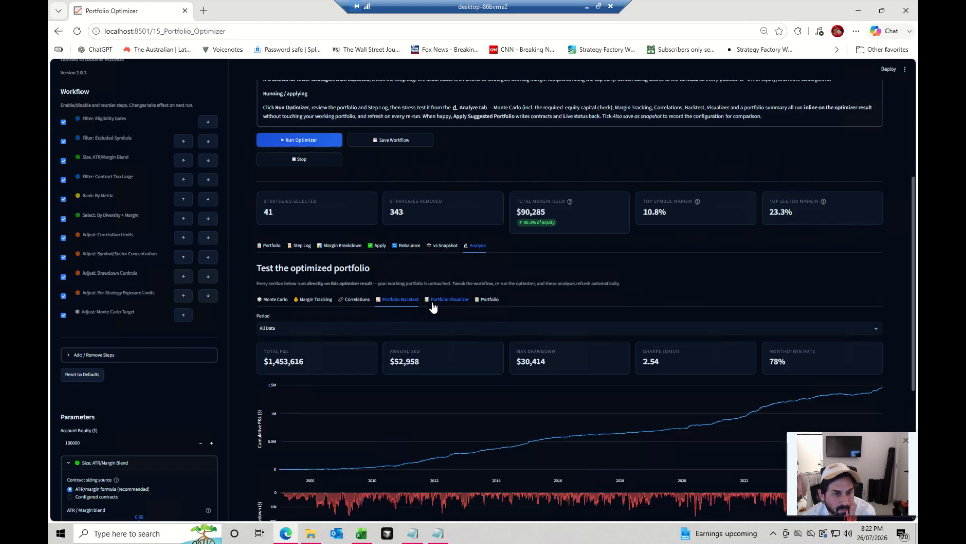
click(455, 301)
click(412, 301)
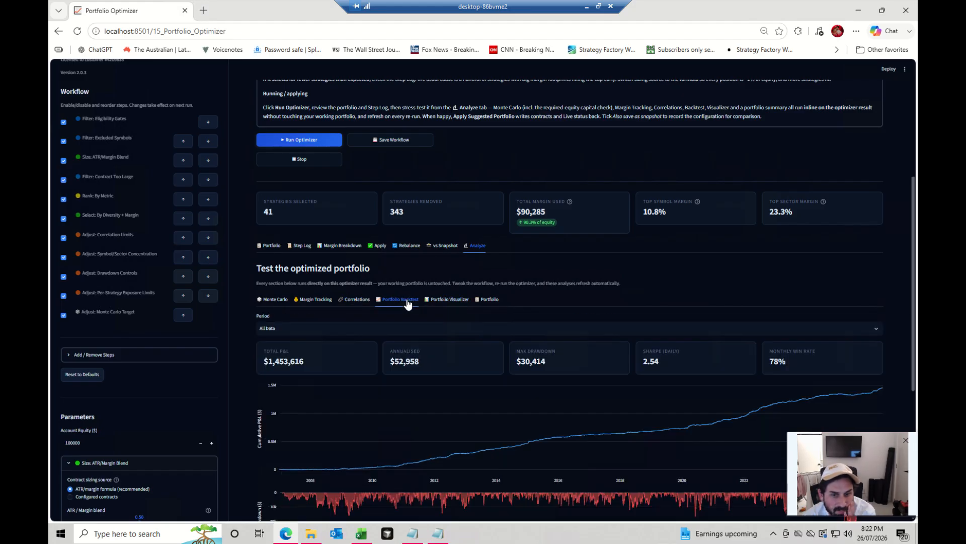
click(441, 300)
scroll(484, 334, down, 4)
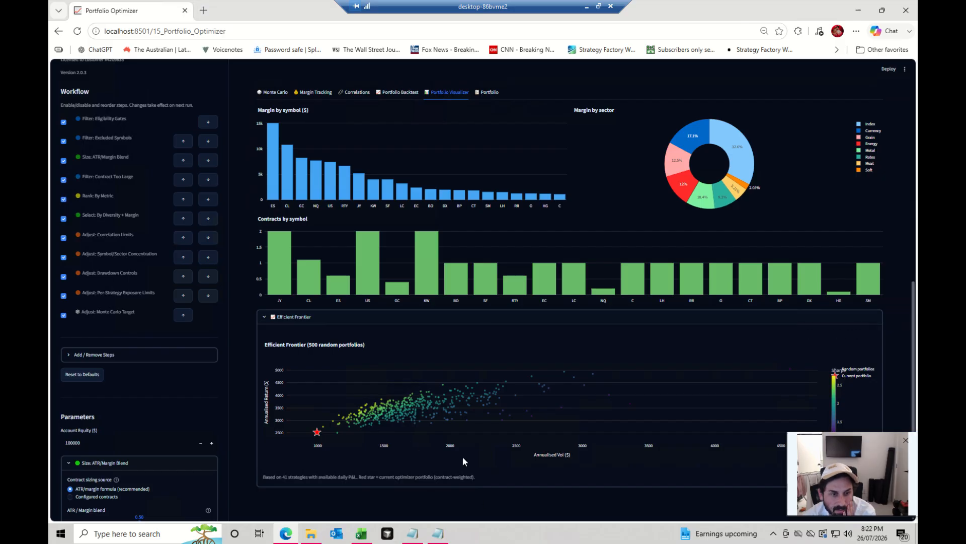
Review the optimized portfolio's strategy list with its symbols, sectors, contracts and margins.
scroll(403, 354, up, 2)
click(476, 199)
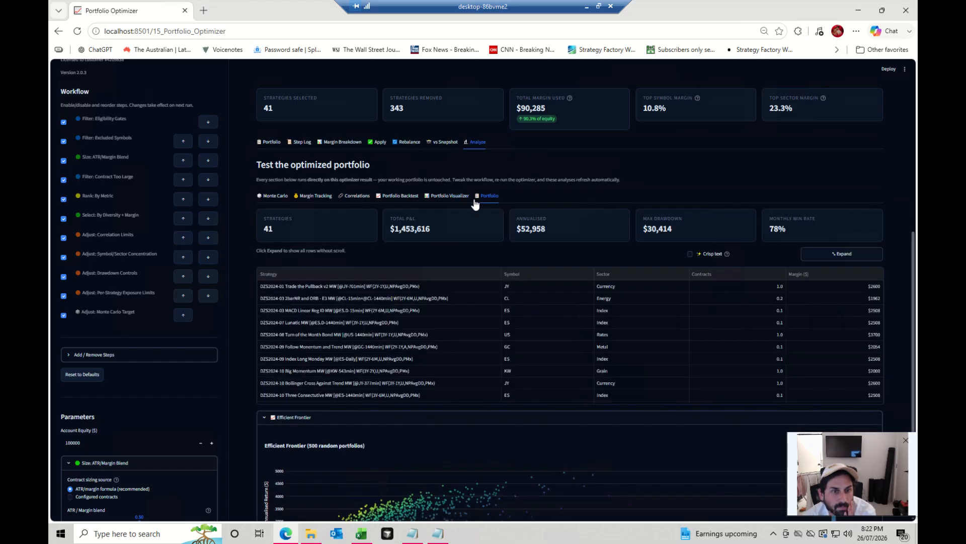
scroll(317, 443, down, 3)
scroll(300, 339, up, 3)
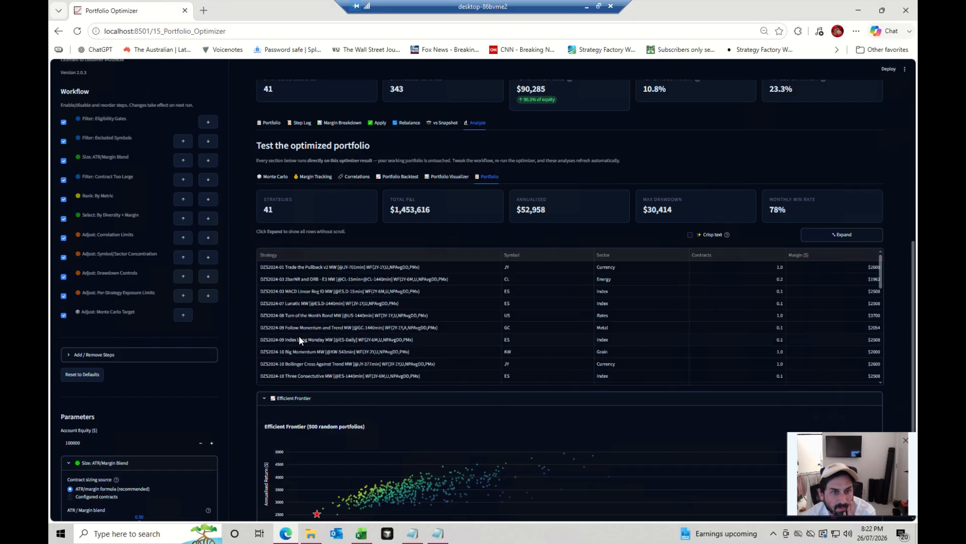
Build the portfolio from the live strategies and review its summary, equity curve, drawdown and strategy metrics.
scroll(271, 308, up, 1)
scroll(144, 397, up, 8)
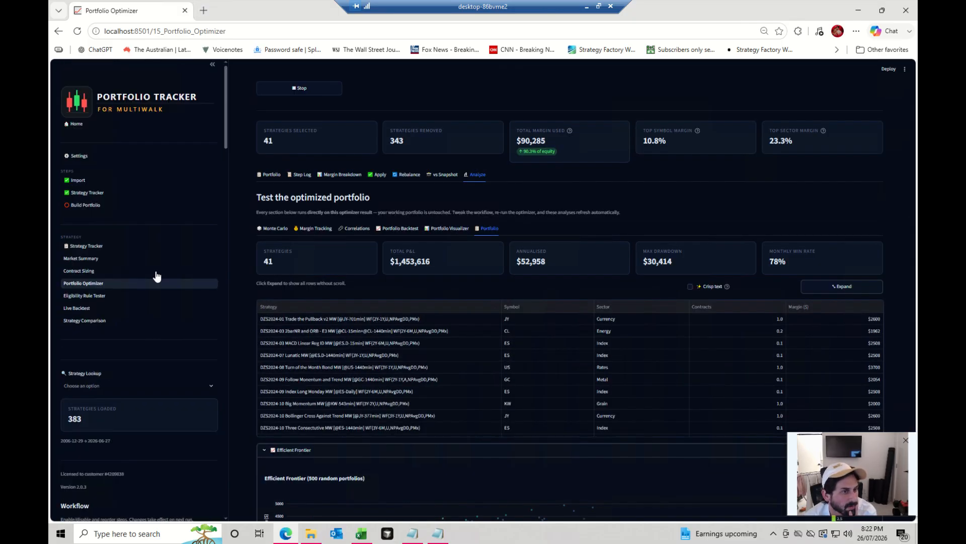
click(94, 207)
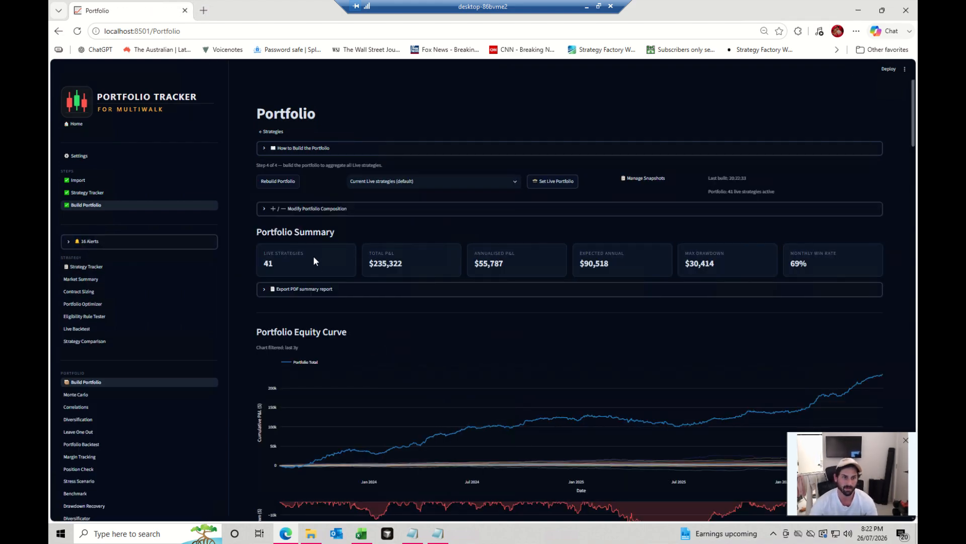
scroll(599, 325, down, 3)
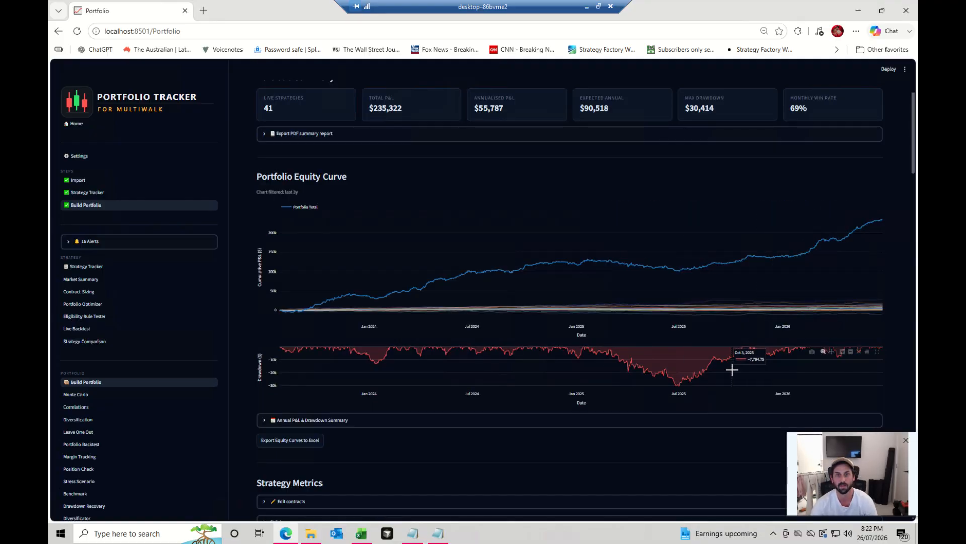
scroll(722, 404, down, 5)
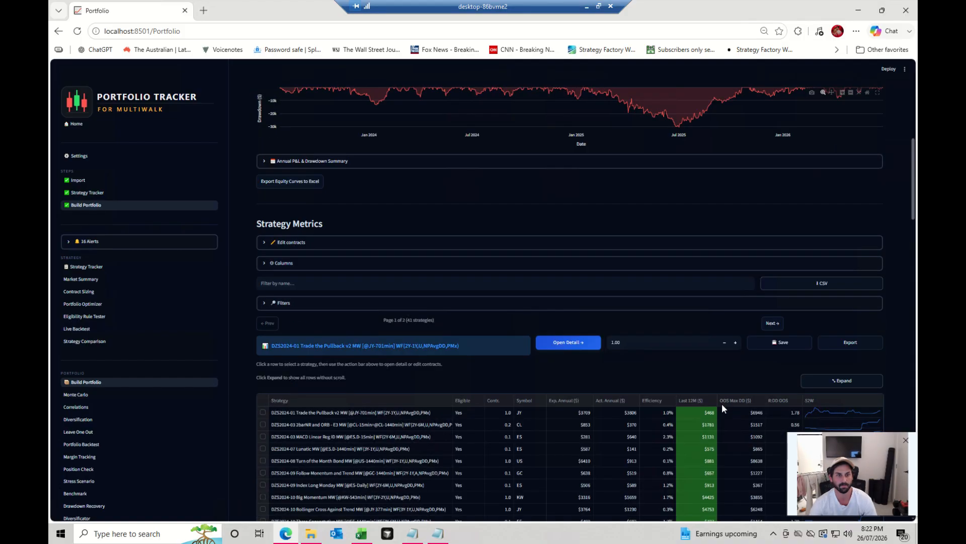
scroll(508, 379, down, 4)
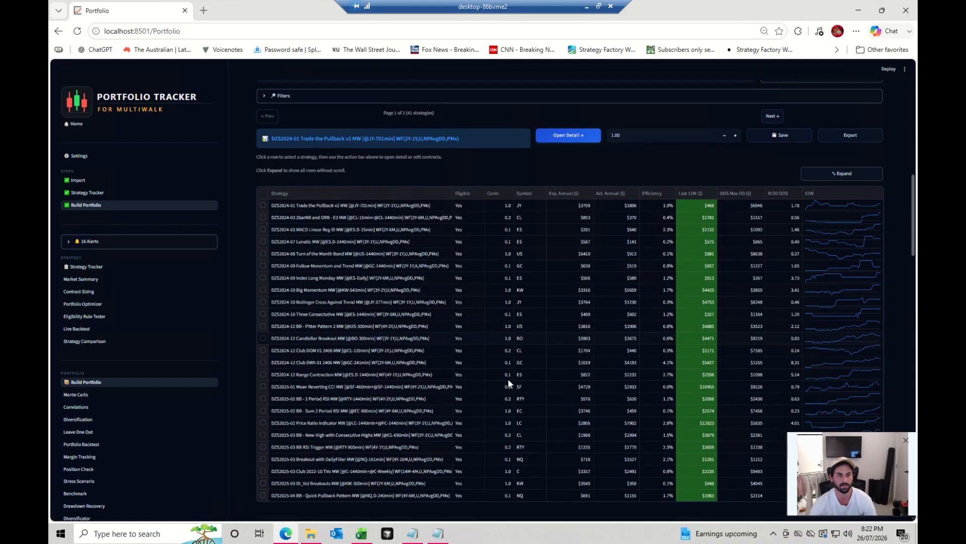
Inspect the contract editor and the column display options of the Strategy Metrics table, closing each without changes.
scroll(406, 309, up, 2)
click(340, 141)
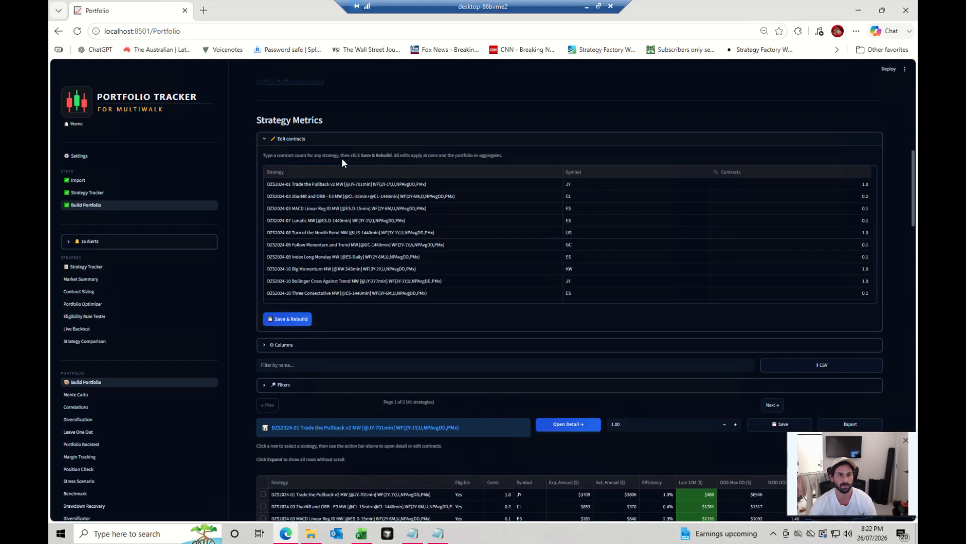
scroll(570, 257, down, 5)
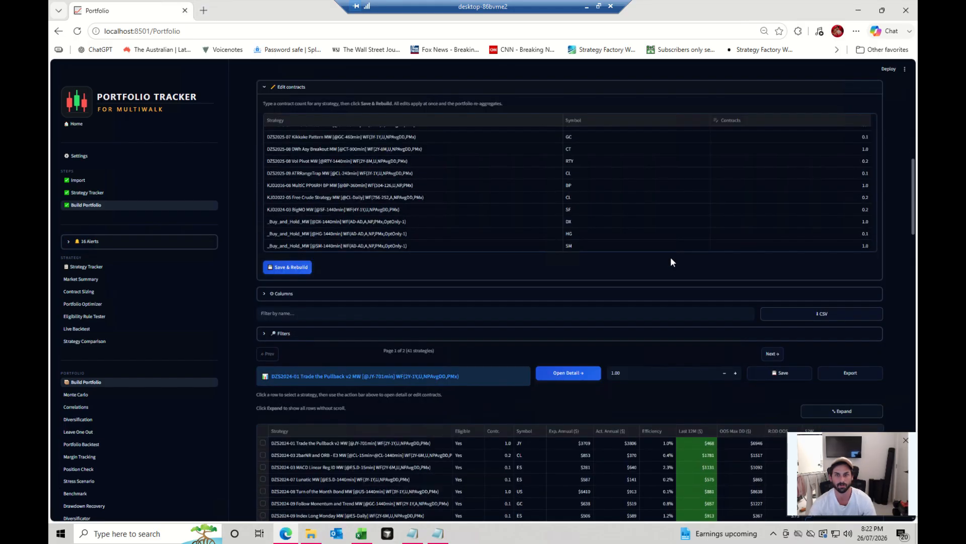
scroll(671, 256, up, 4)
click(296, 296)
scroll(322, 300, down, 3)
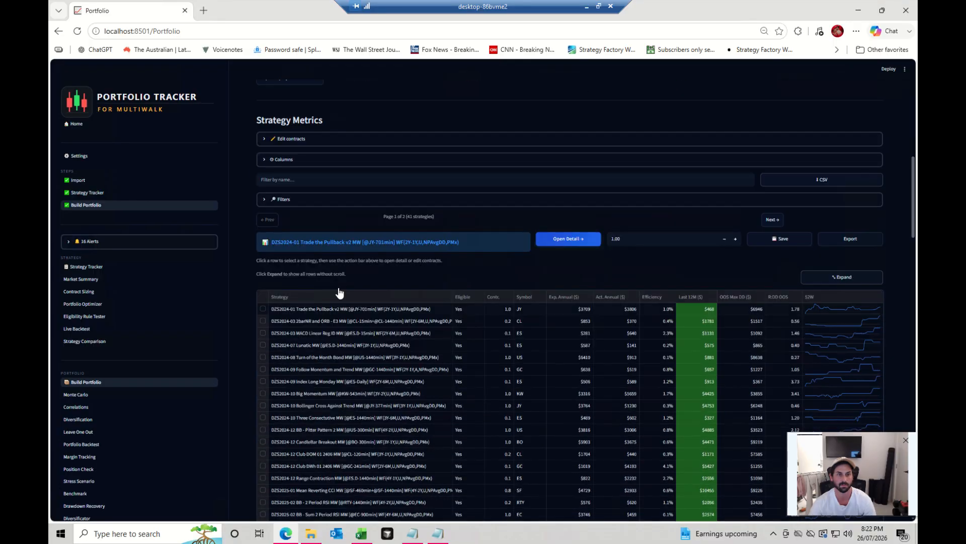
click(302, 160)
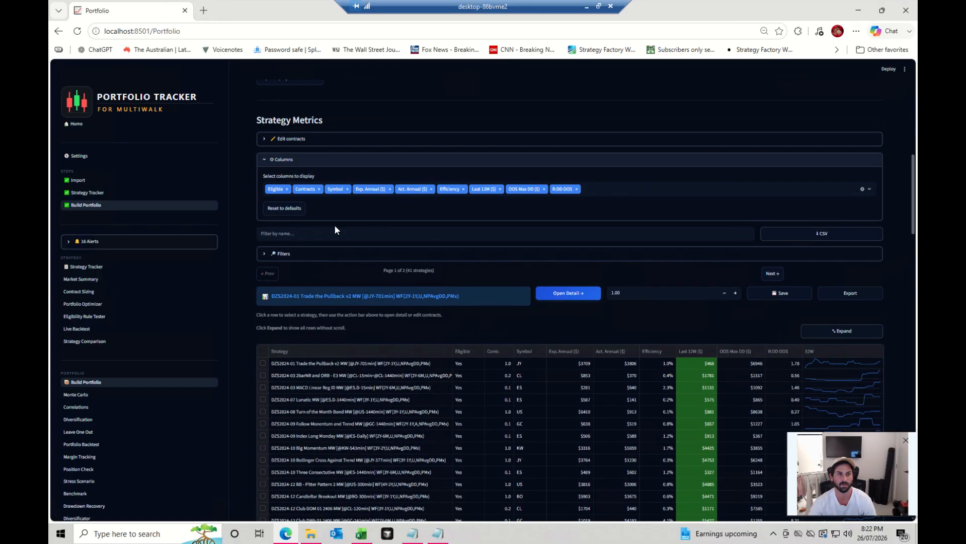
click(311, 161)
Select the DZS2024-12 CandleBar Breakout strategy in the metrics table and open its details.
scroll(531, 290, down, 4)
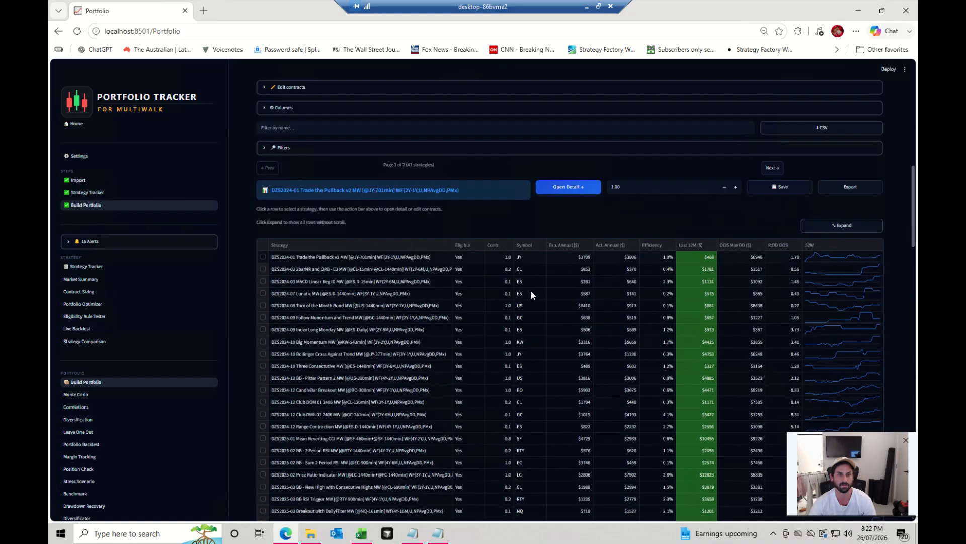
scroll(310, 268, up, 2)
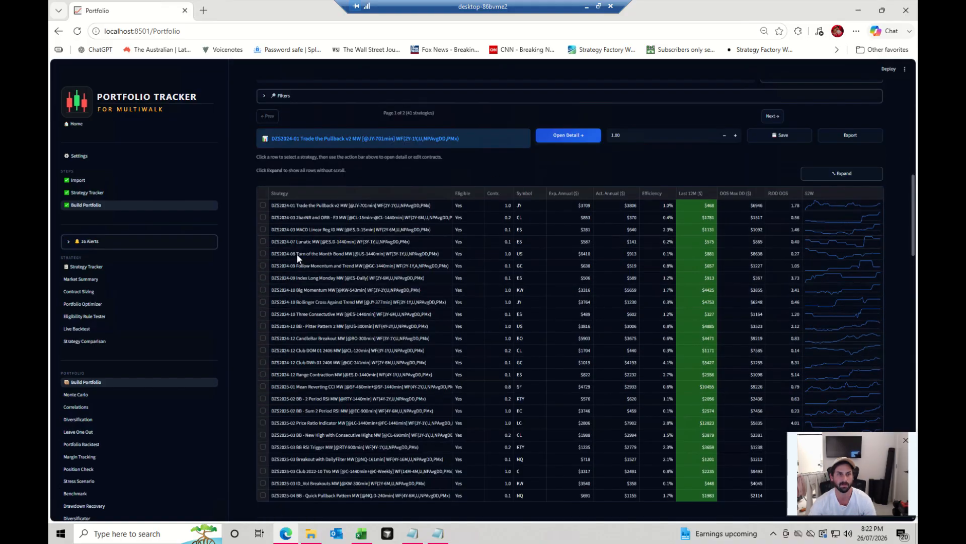
click(263, 337)
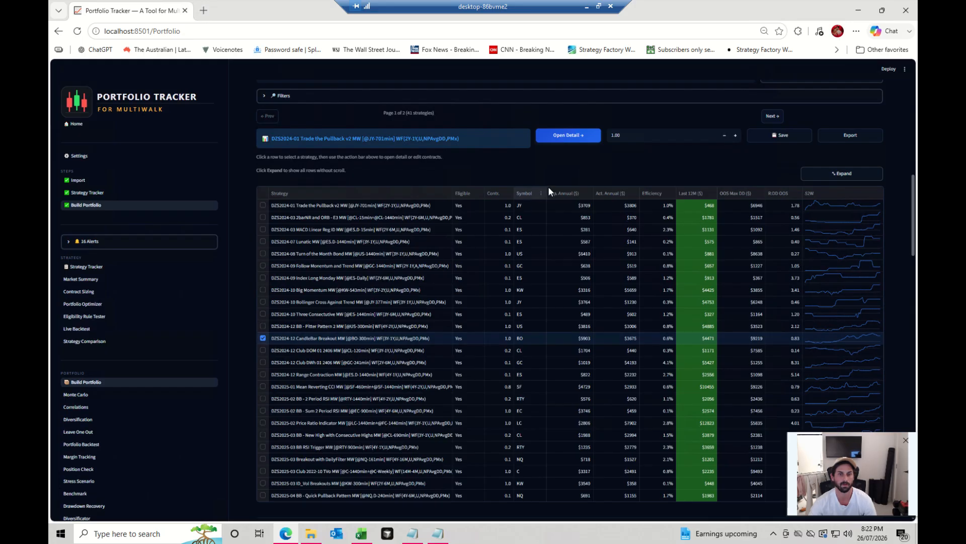
click(569, 137)
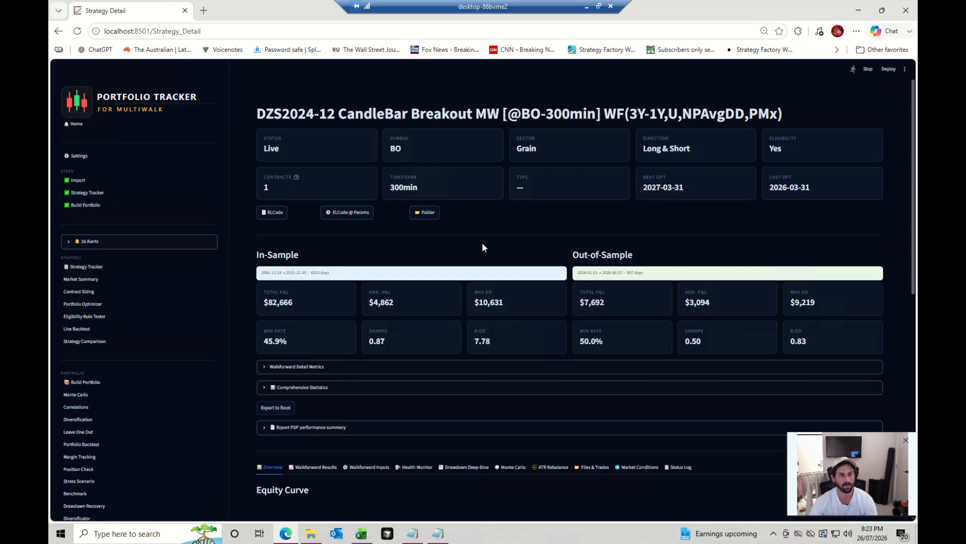
Review the CandleBar Breakout strategy's in-sample and out-of-sample statistics, equity curve, quitting status, drawdown and monthly P&L charts.
scroll(524, 252, down, 5)
scroll(523, 245, down, 1)
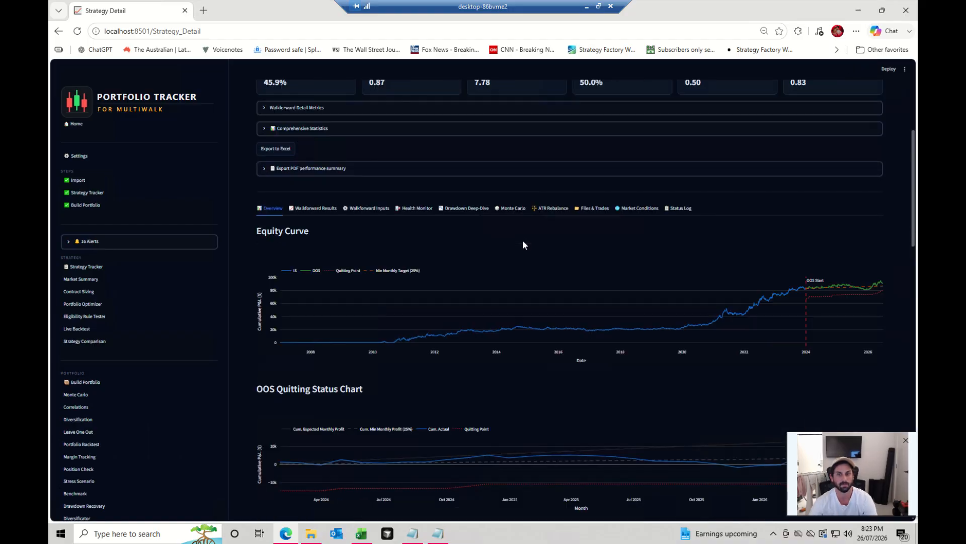
scroll(899, 283, down, 4)
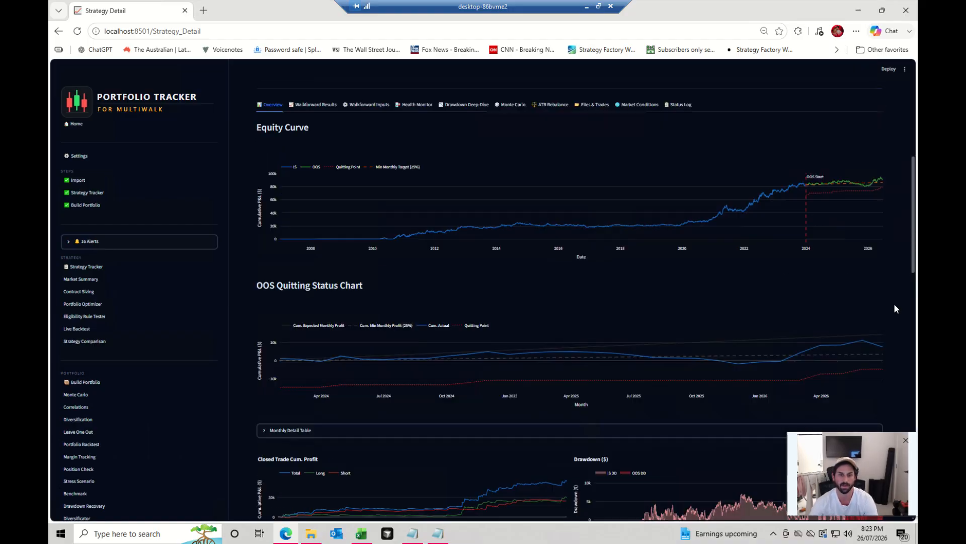
scroll(888, 333, down, 3)
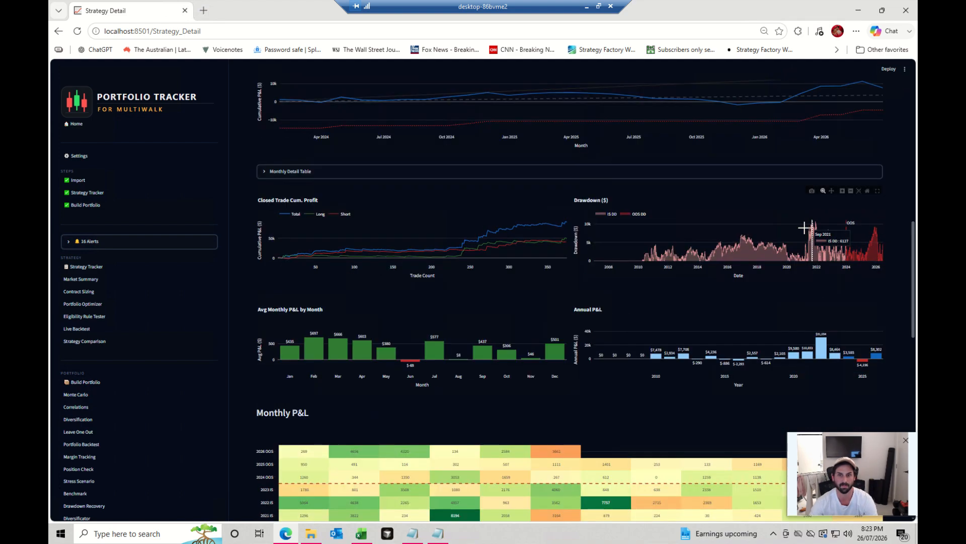
scroll(643, 334, down, 3)
scroll(322, 241, up, 6)
scroll(330, 280, up, 10)
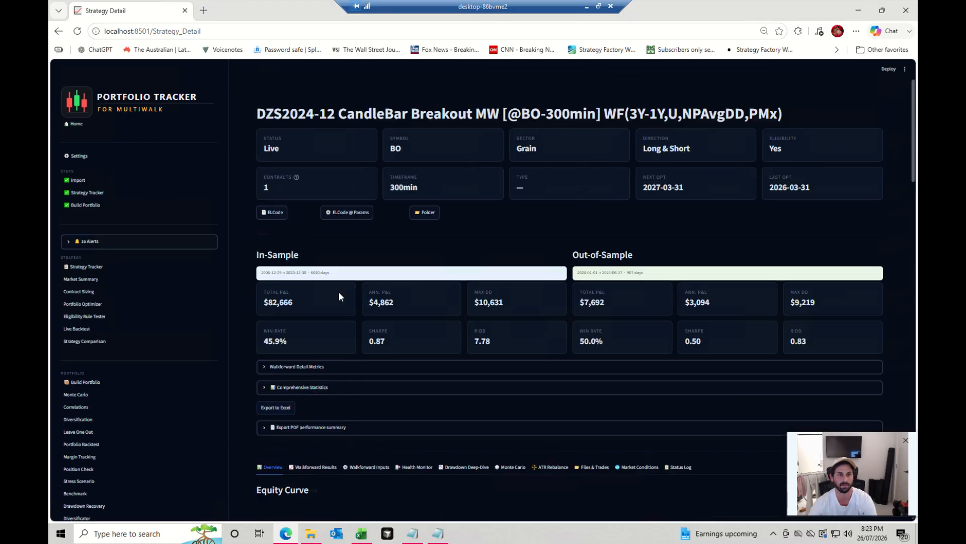
scroll(133, 377, down, 1)
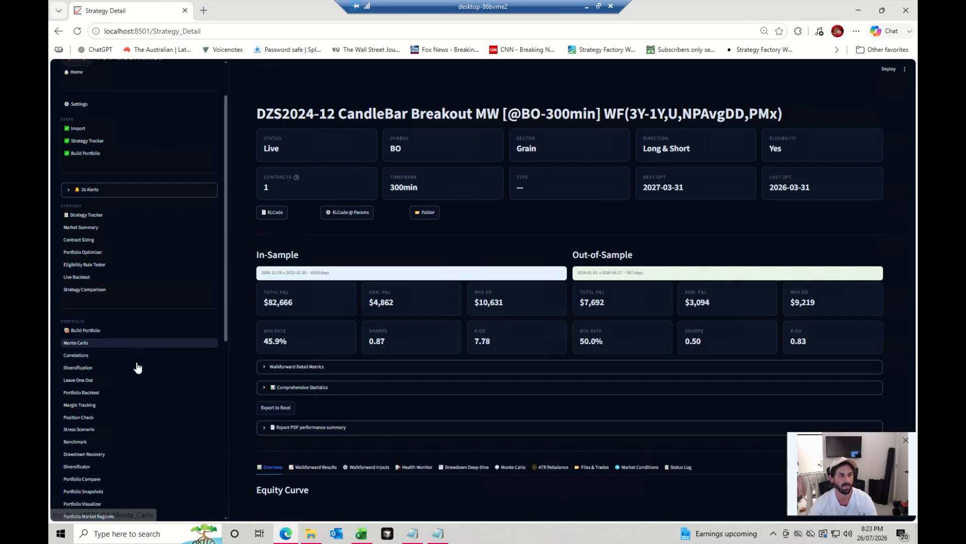
Open the portfolio Correlations page and examine the normal-mode Total correlation matrix across all strategies and sectors.
scroll(138, 367, down, 3)
click(116, 202)
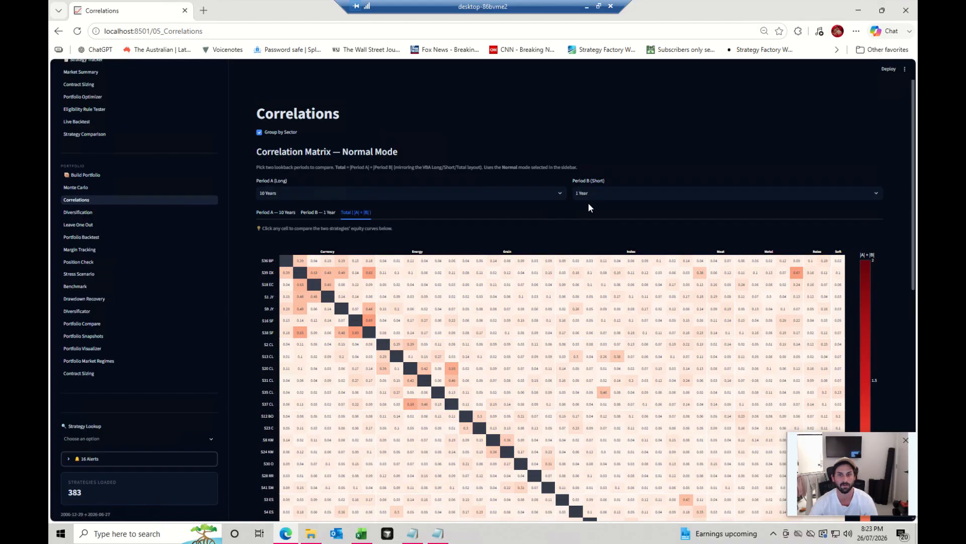
scroll(627, 205, down, 5)
scroll(630, 208, down, 2)
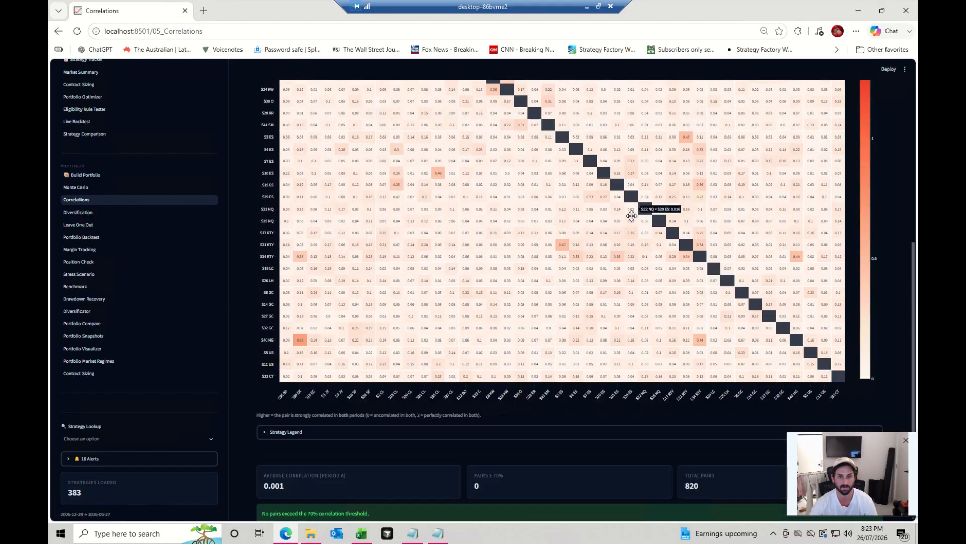
scroll(491, 177, up, 7)
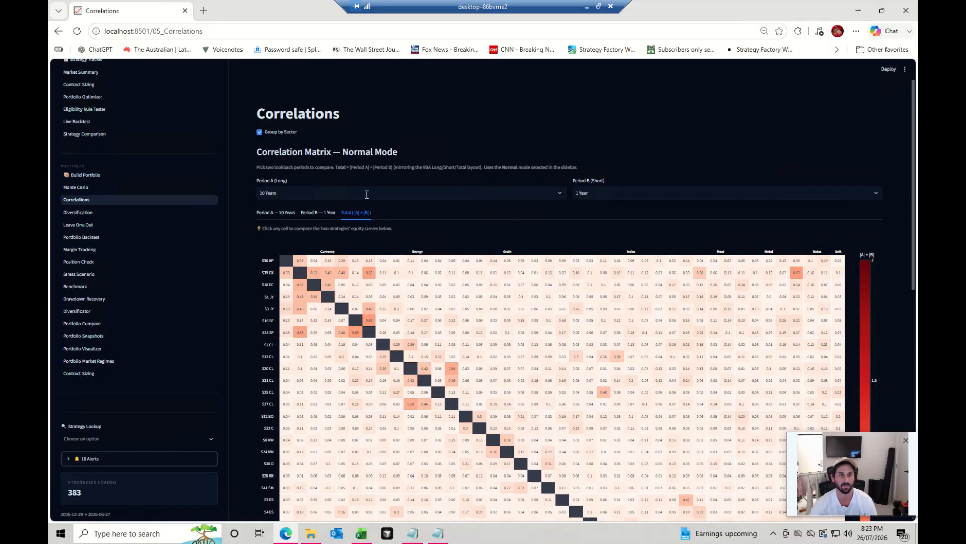
scroll(560, 266, down, 3)
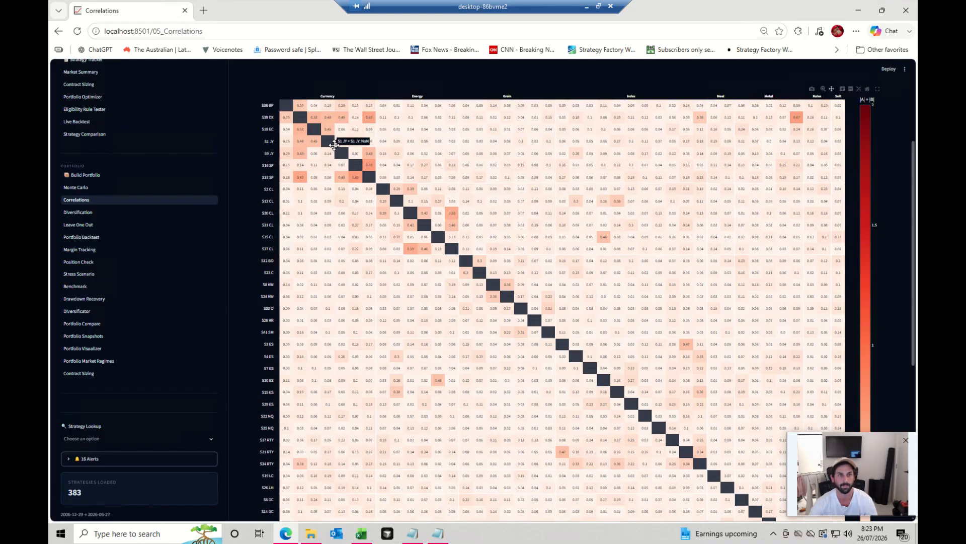
scroll(337, 147, up, 2)
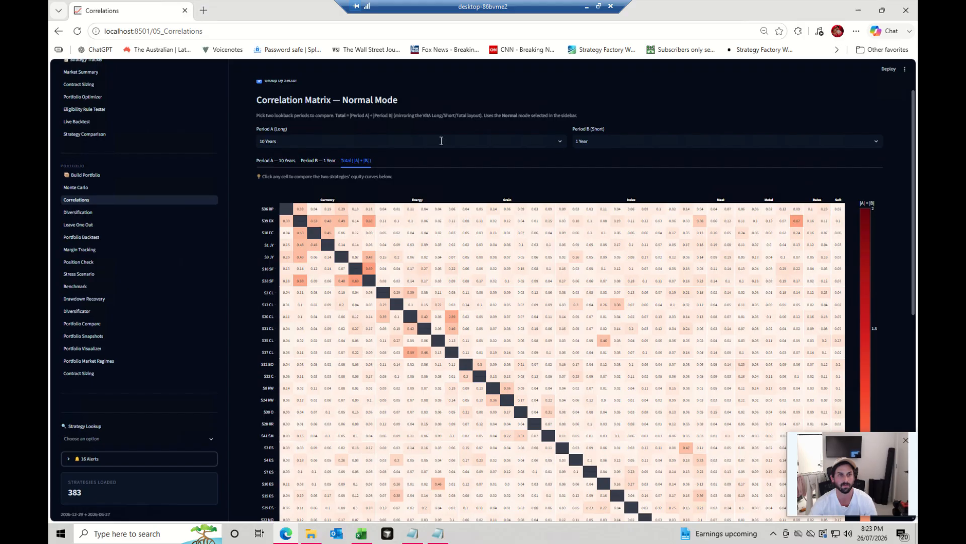
scroll(501, 256, down, 6)
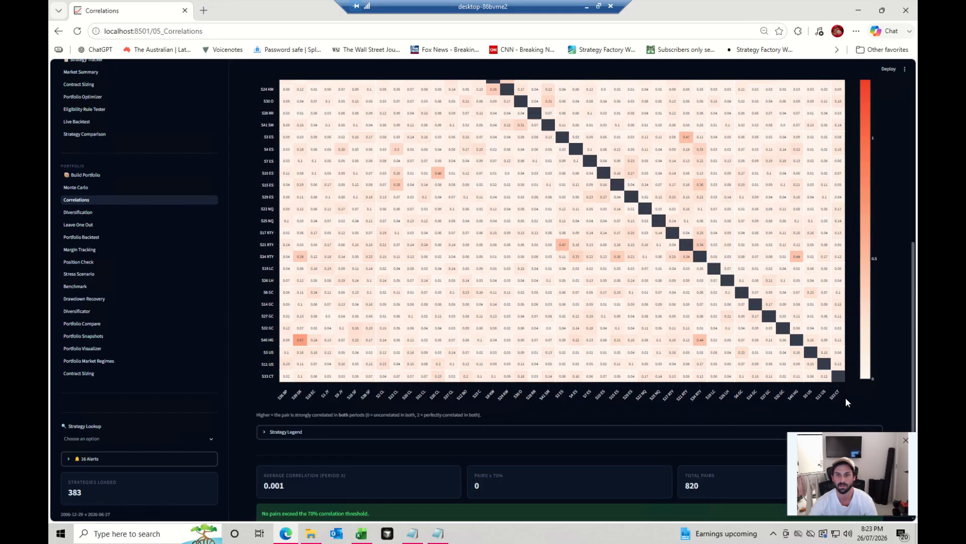
scroll(847, 387, up, 5)
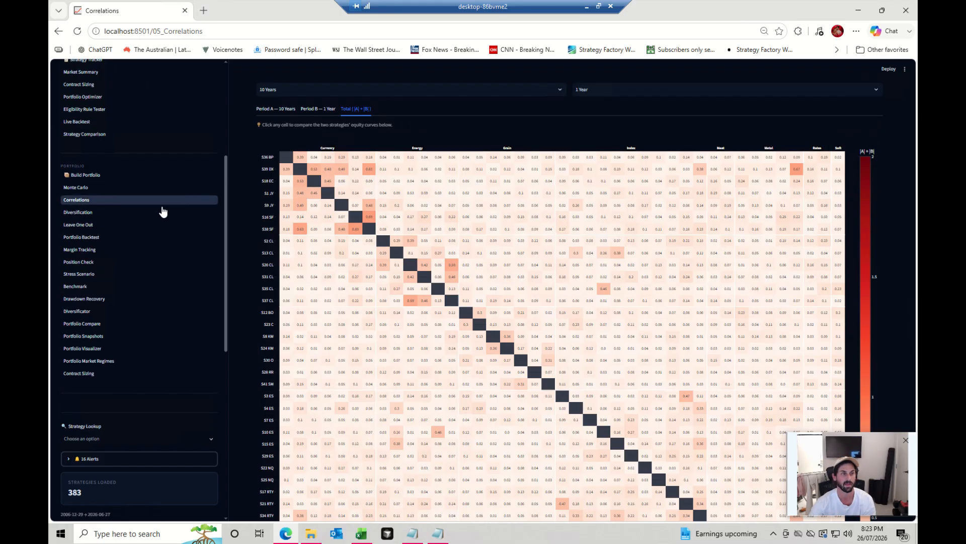
scroll(442, 134, up, 2)
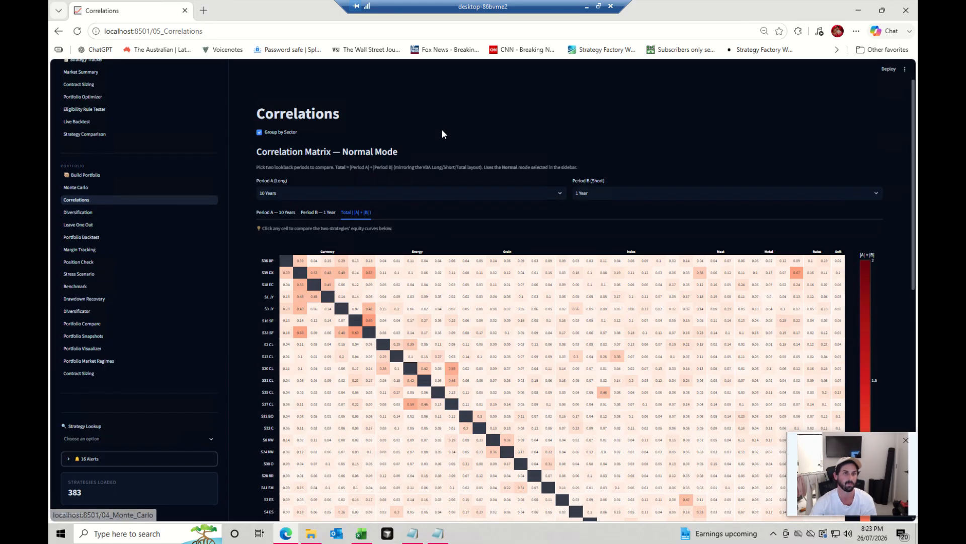
Open the Diversification page and review the portfolio composition, pairwise correlation distributions and highest-correlation pairs.
click(123, 213)
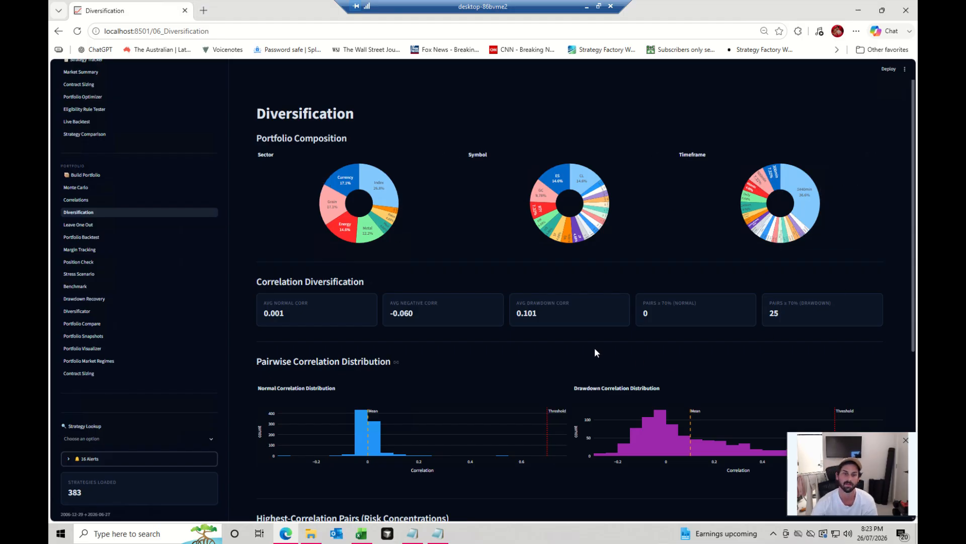
scroll(594, 347, down, 5)
scroll(479, 321, down, 3)
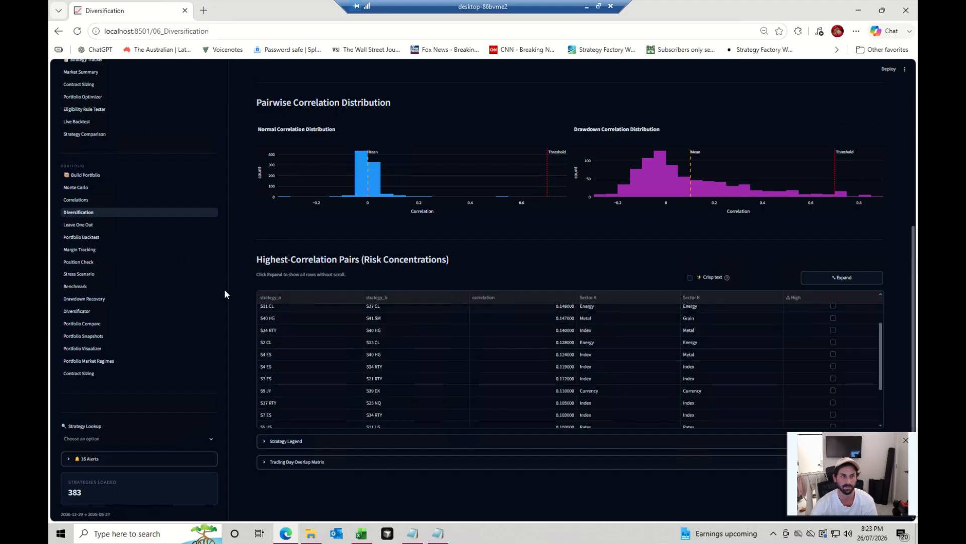
Review the Leave One Out results table through to its last strategies, and open the Portfolio Backtest.
click(117, 227)
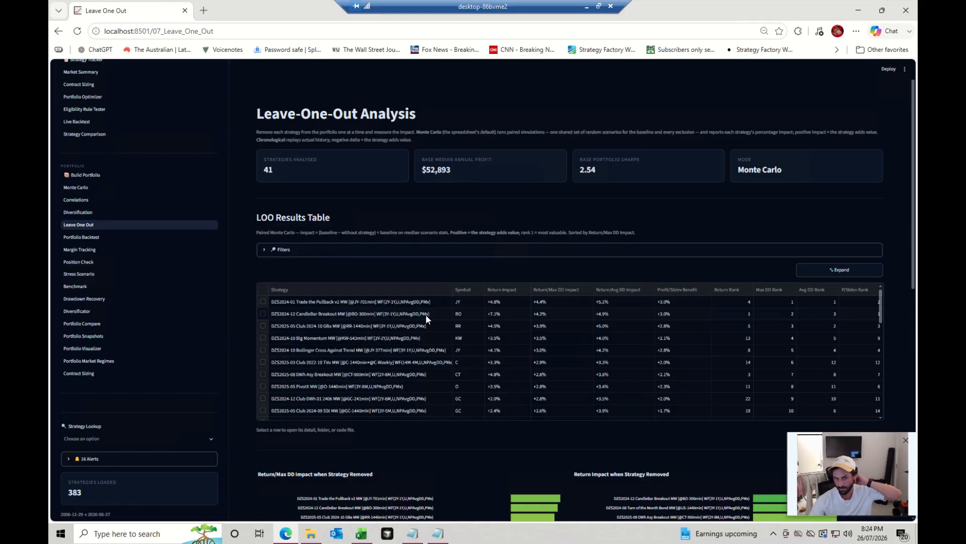
scroll(427, 321, down, 6)
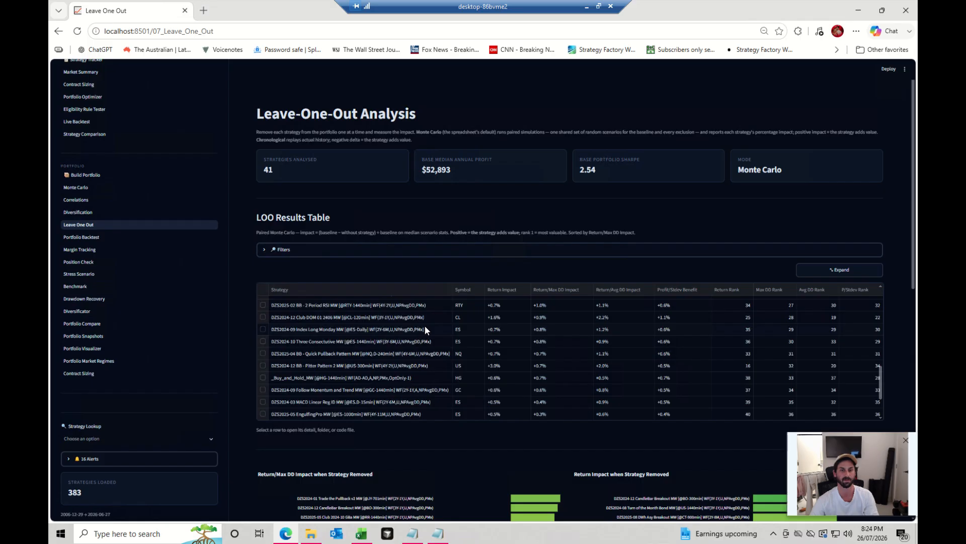
scroll(424, 325, down, 2)
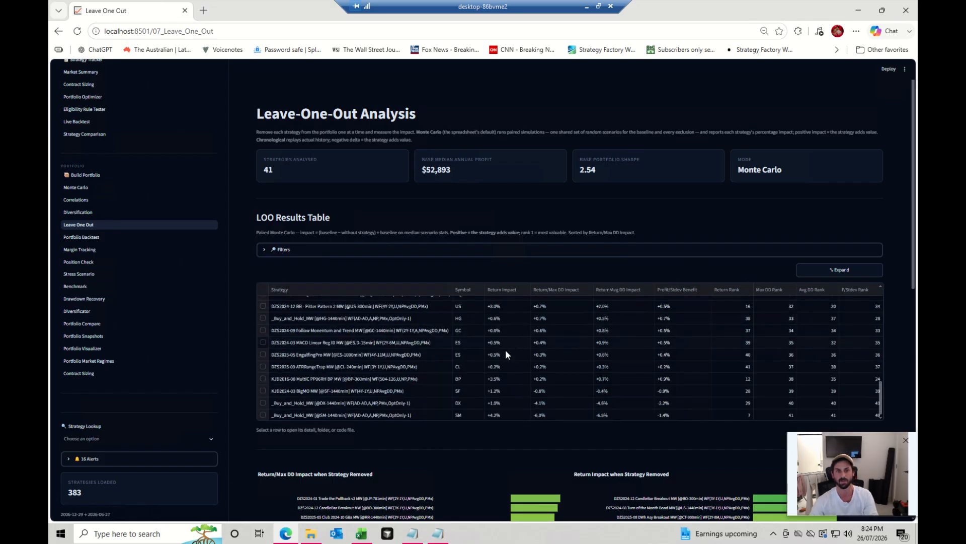
click(151, 239)
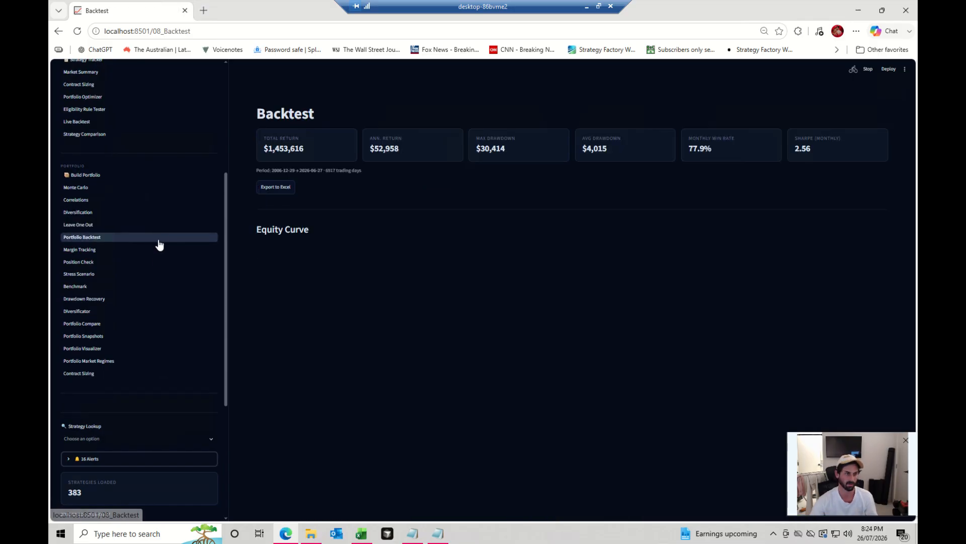
Open Margin Tracking and review the capital adequacy figures and the margin charts over time, by symbol and by sector.
click(145, 253)
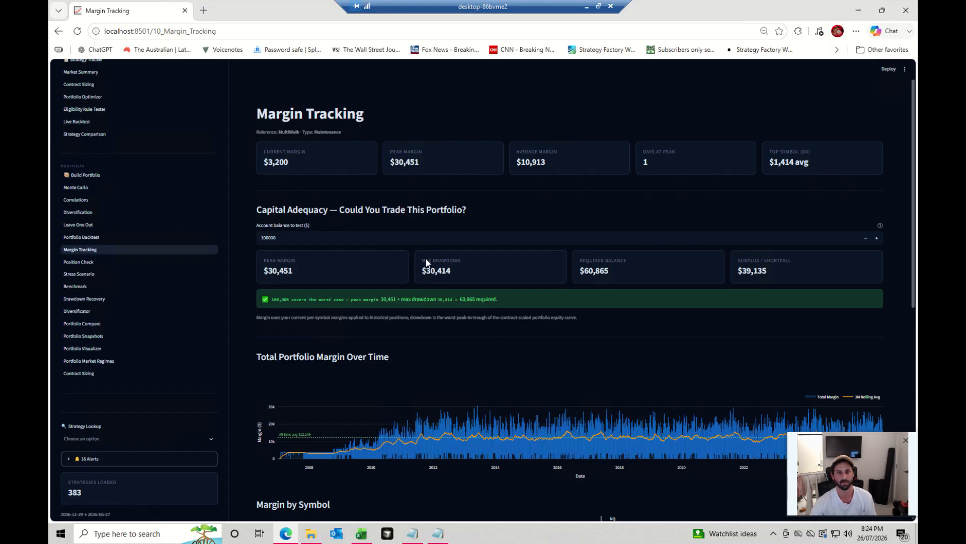
drag(270, 270, 312, 274)
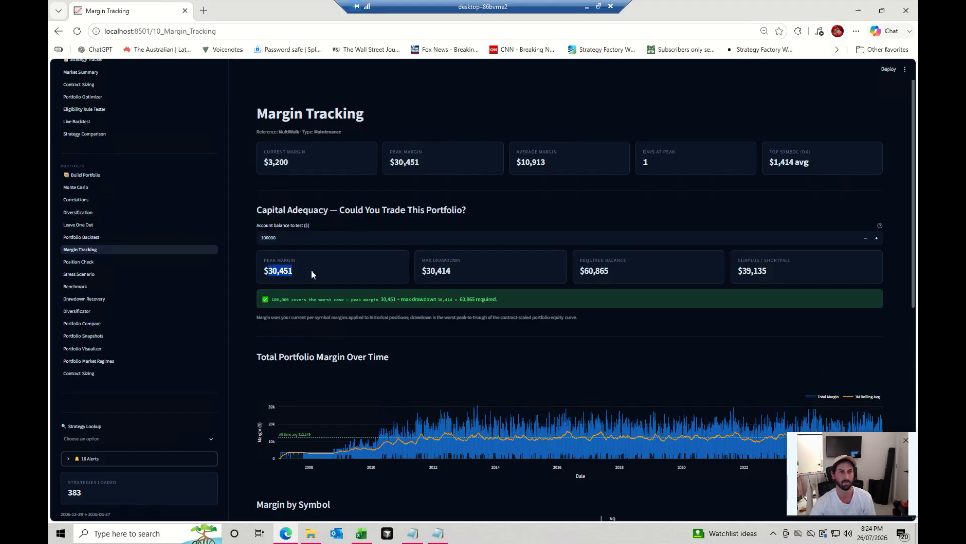
drag(580, 272, 648, 272)
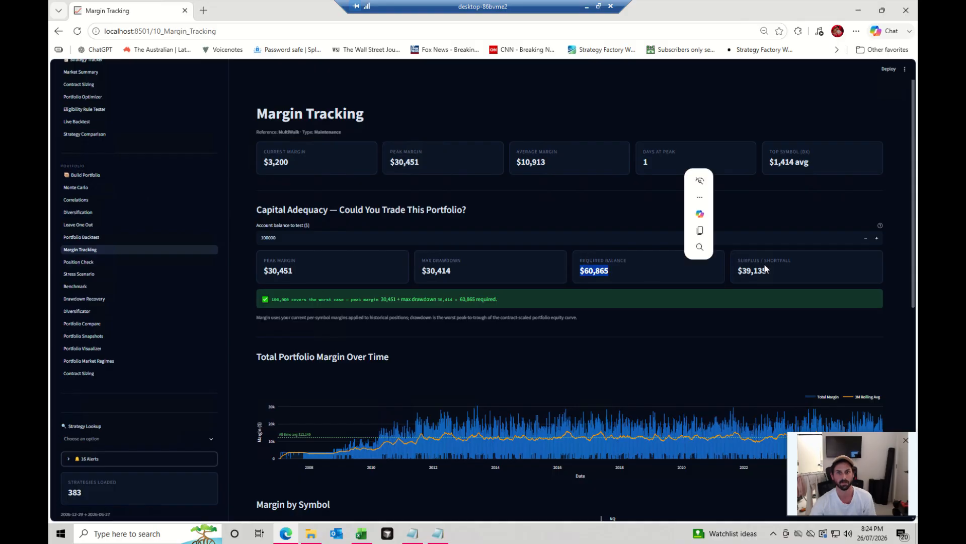
drag(787, 265, 690, 267)
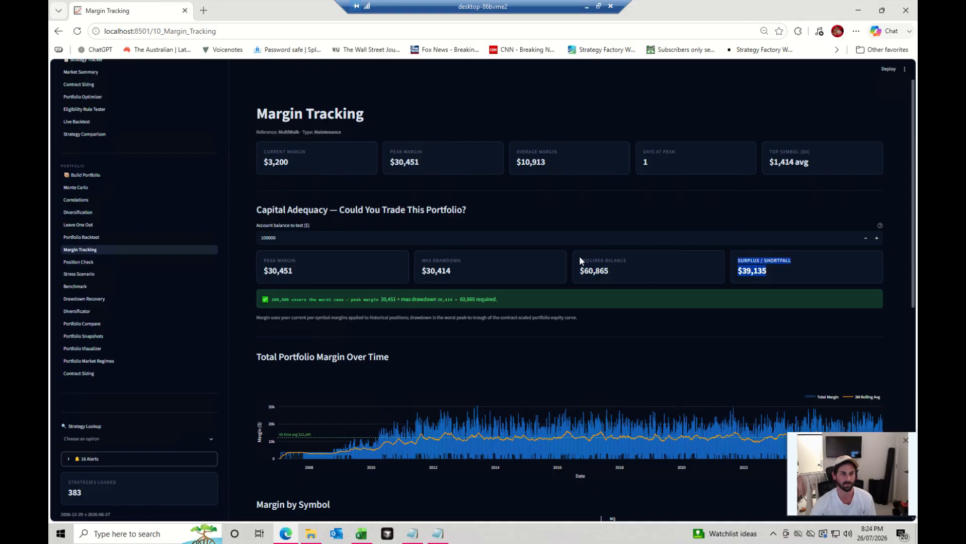
scroll(636, 373, down, 4)
scroll(632, 374, down, 1)
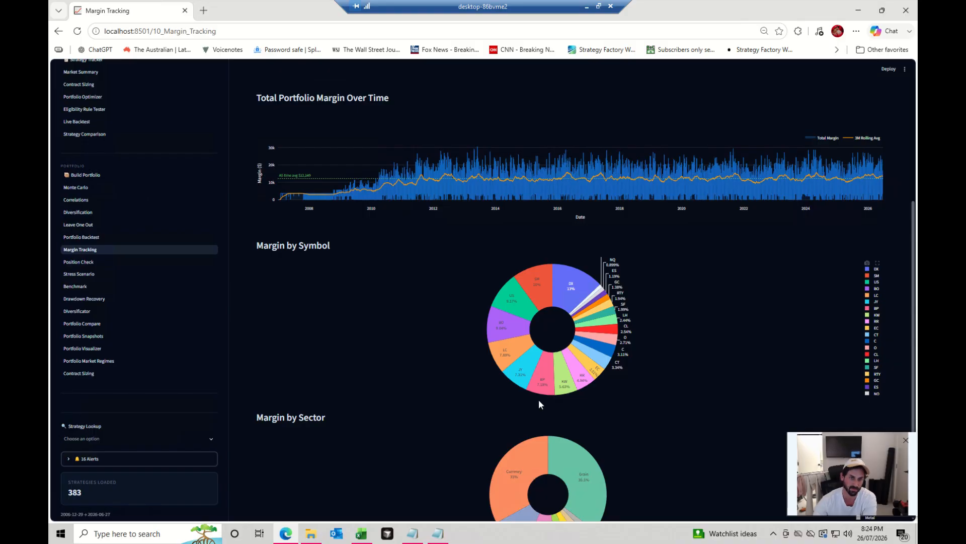
scroll(611, 431, down, 2)
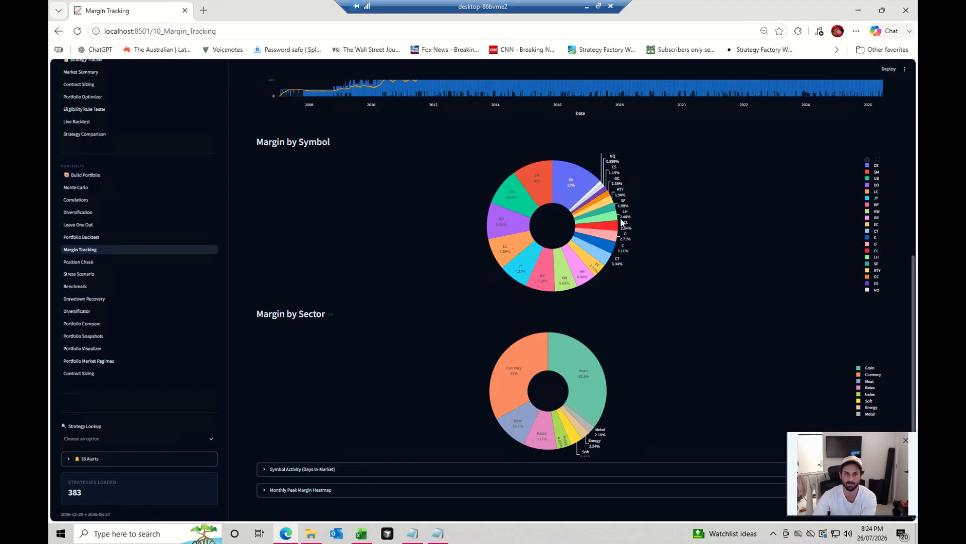
Expand the Symbol Activity (Days In-Market) section, read through its table, and collapse it again.
scroll(606, 402, down, 1)
click(293, 441)
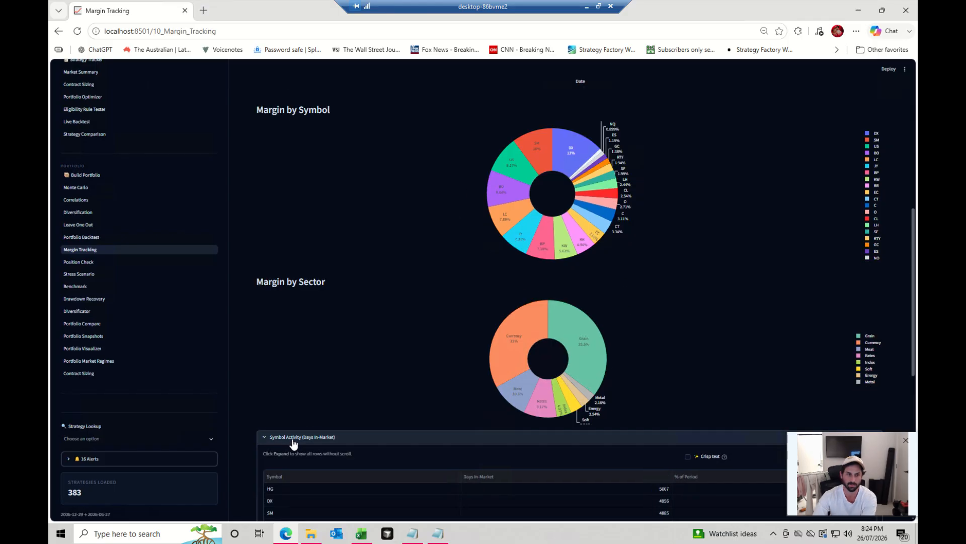
scroll(294, 441, down, 4)
scroll(475, 308, down, 8)
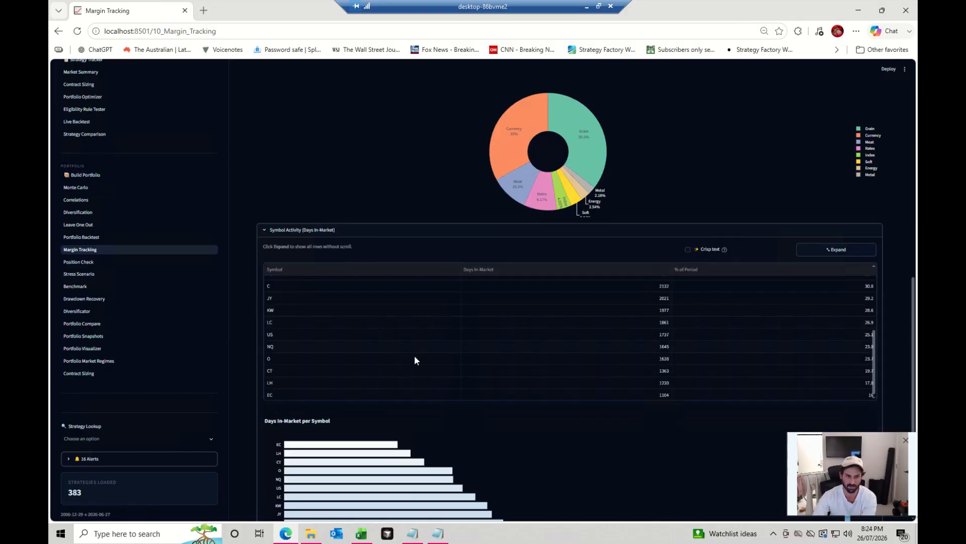
scroll(319, 278, up, 3)
click(312, 231)
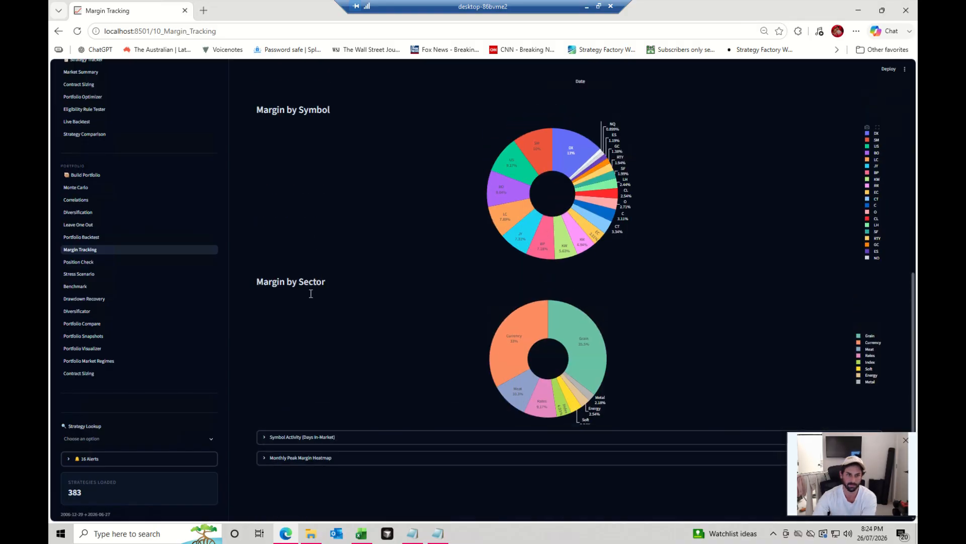
Expand the Monthly Peak Margin Heatmap, inspect its monthly values, and return to the total portfolio margin chart.
click(311, 458)
scroll(317, 428, down, 5)
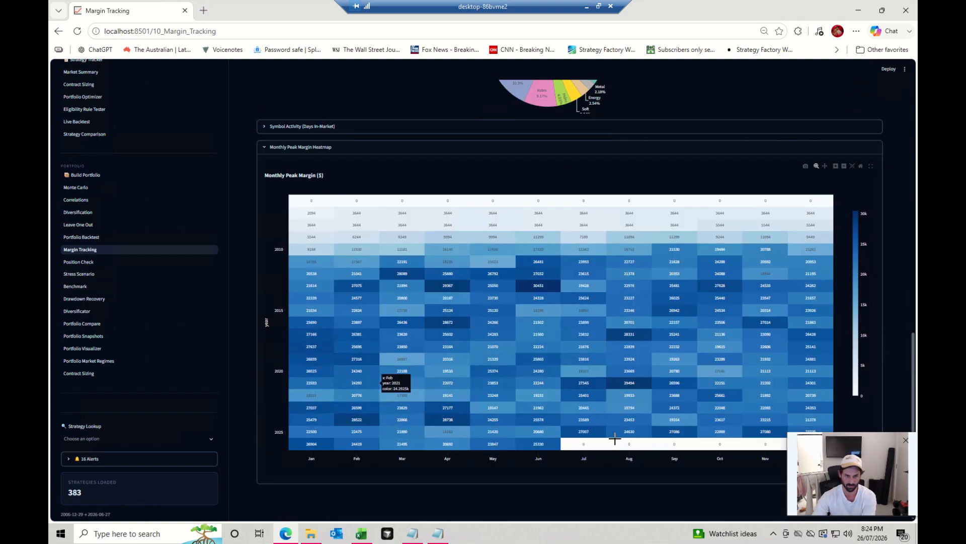
scroll(563, 443, up, 5)
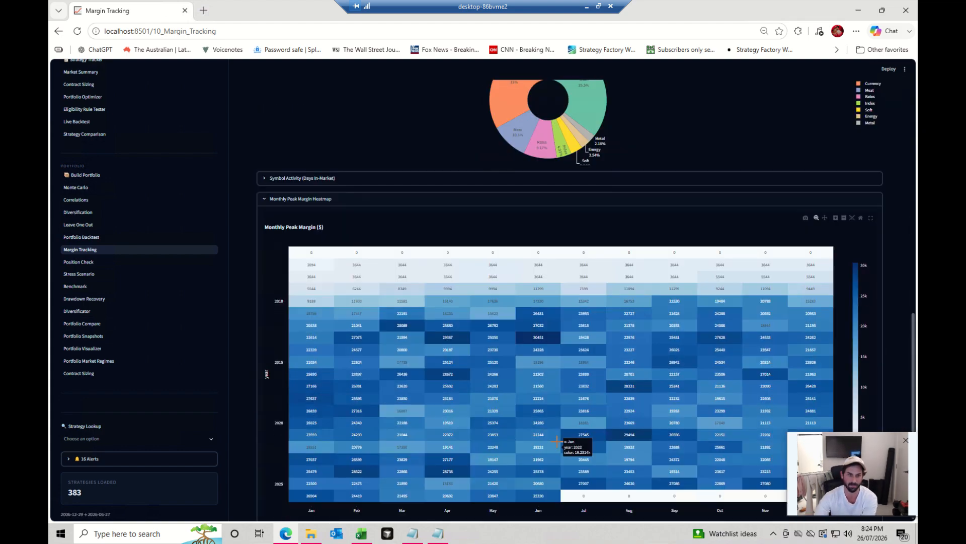
scroll(433, 362, up, 8)
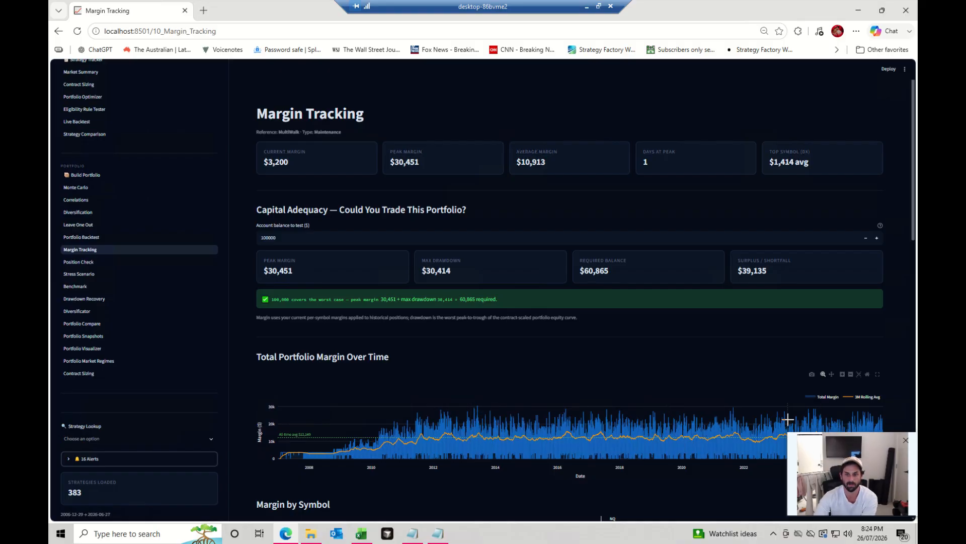
click(902, 443)
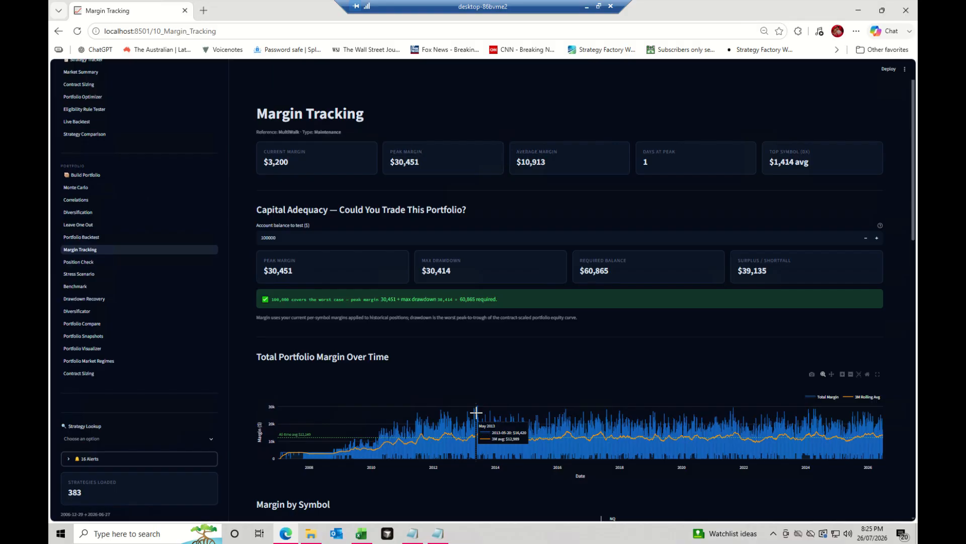
Open Position Check and review the long and flat strategy cards, highlighting the long strategy's symbol and sector.
click(131, 263)
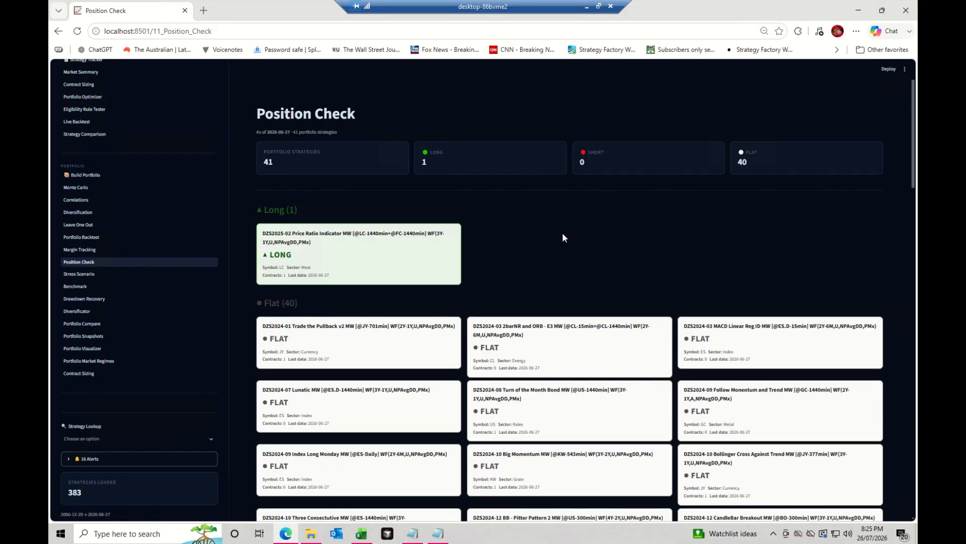
scroll(563, 237, down, 15)
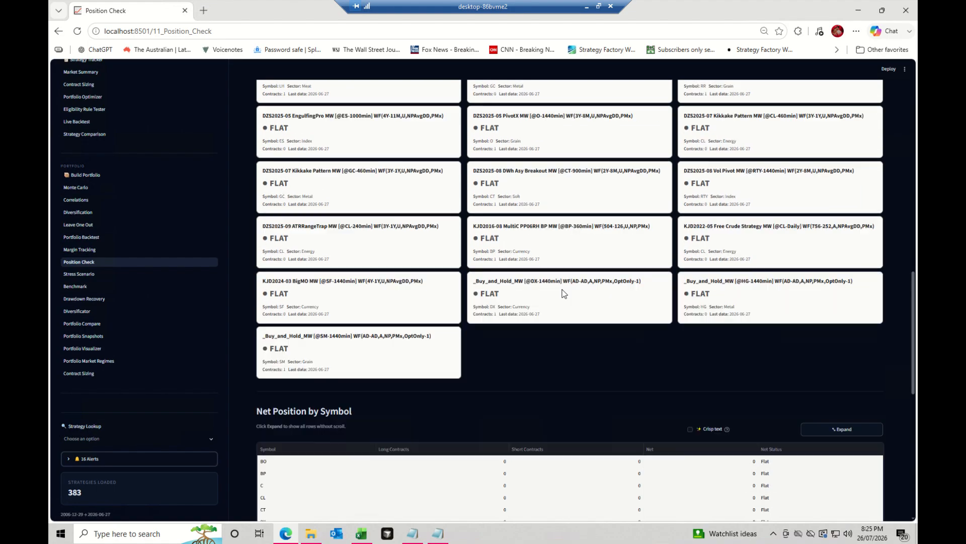
scroll(562, 294, up, 15)
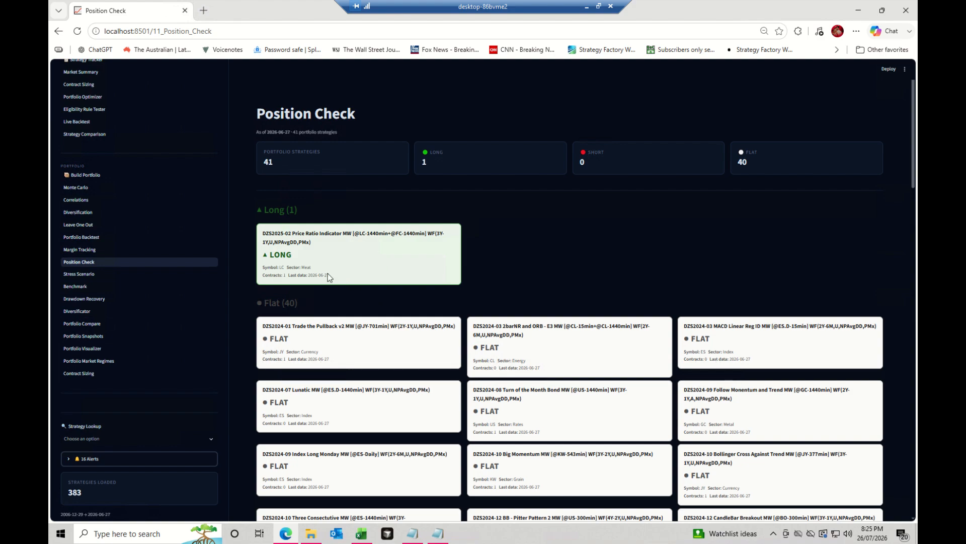
triple_click(371, 267)
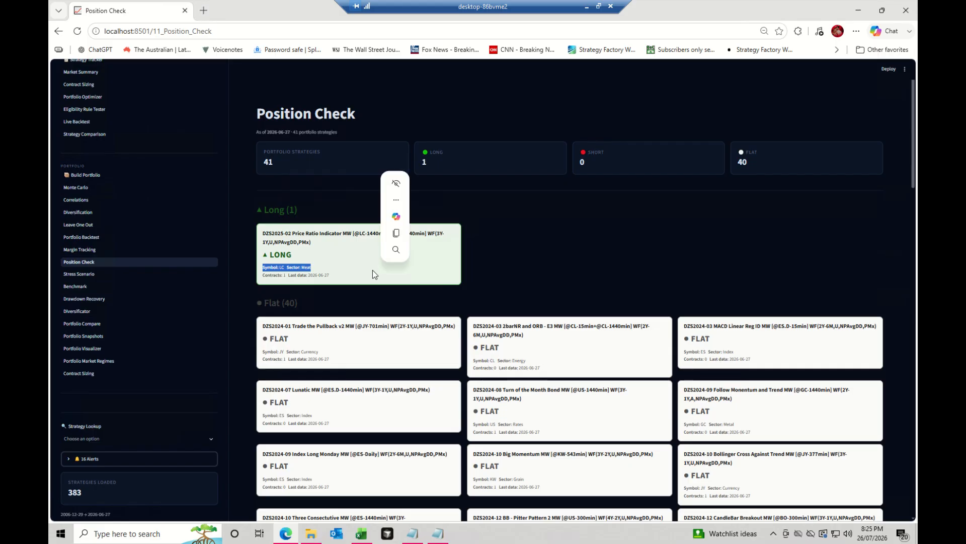
click(511, 262)
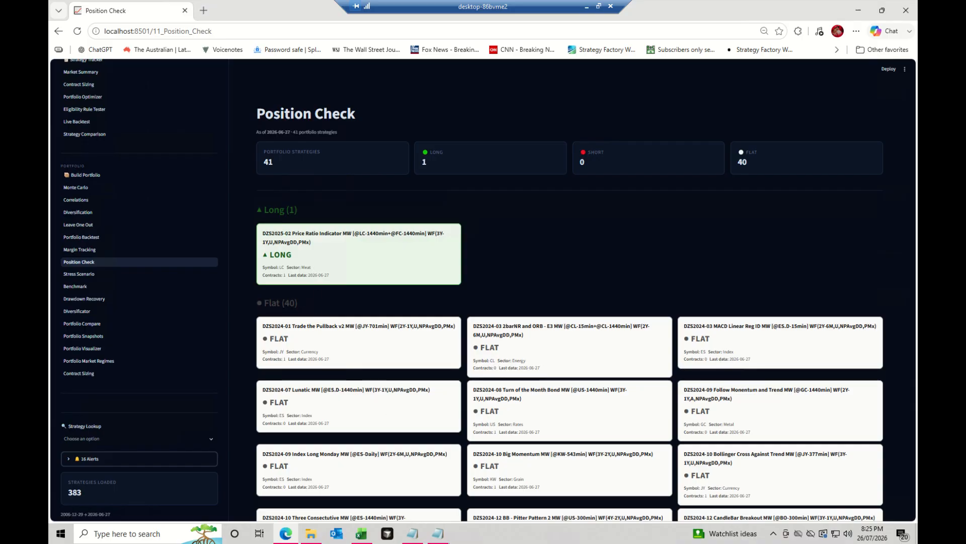
mouse_move(438, 533)
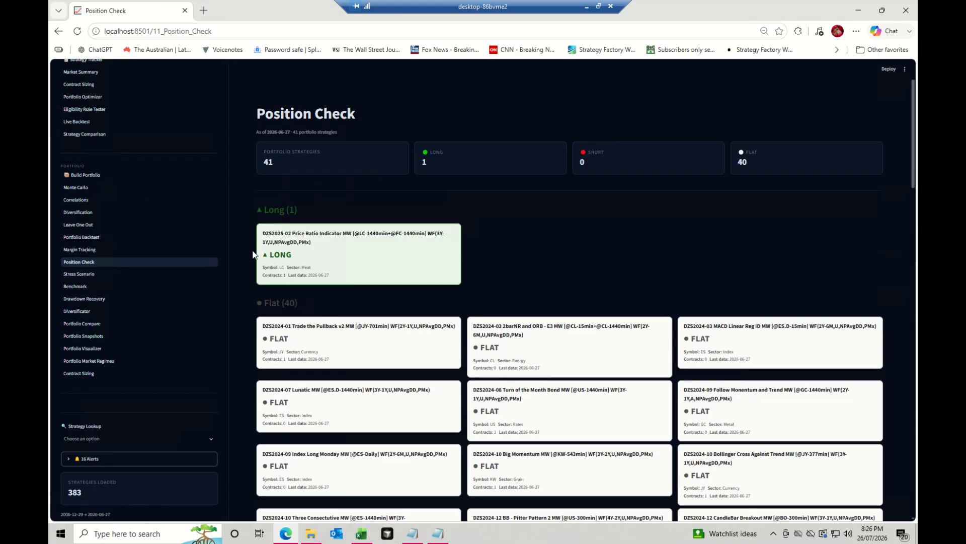
Open Stress Scenario and choose the 2022 Rate-Hike Bear scenario for the crisis replay.
click(137, 277)
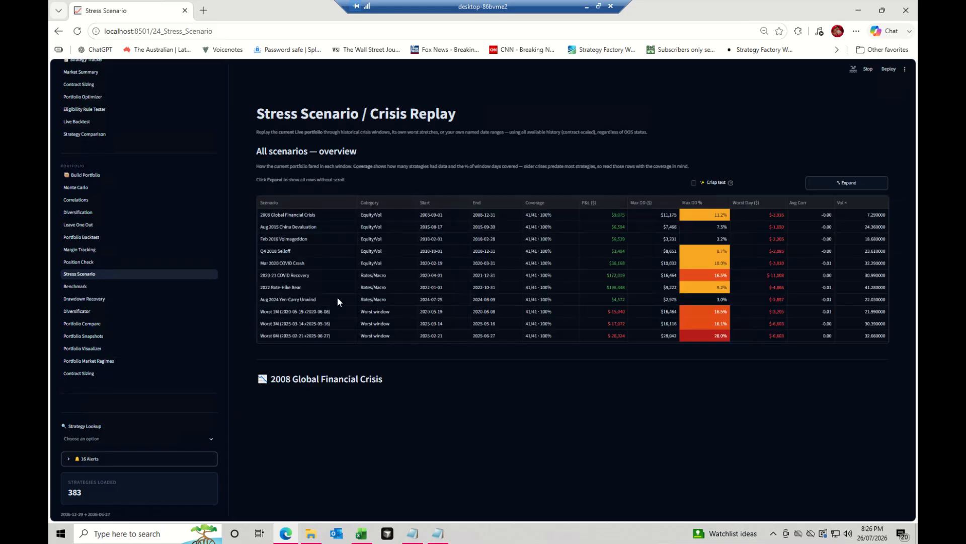
scroll(189, 458, down, 4)
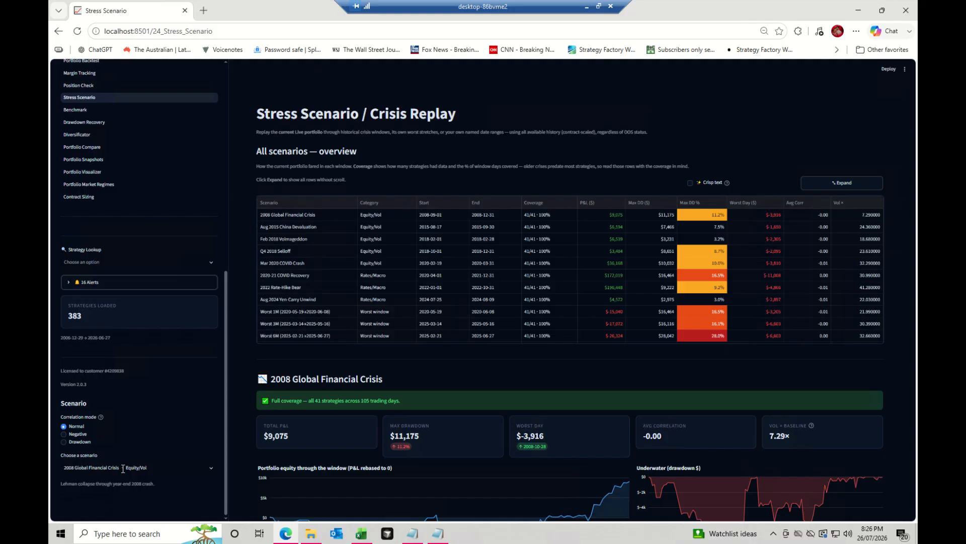
click(122, 469)
scroll(131, 506, down, 3)
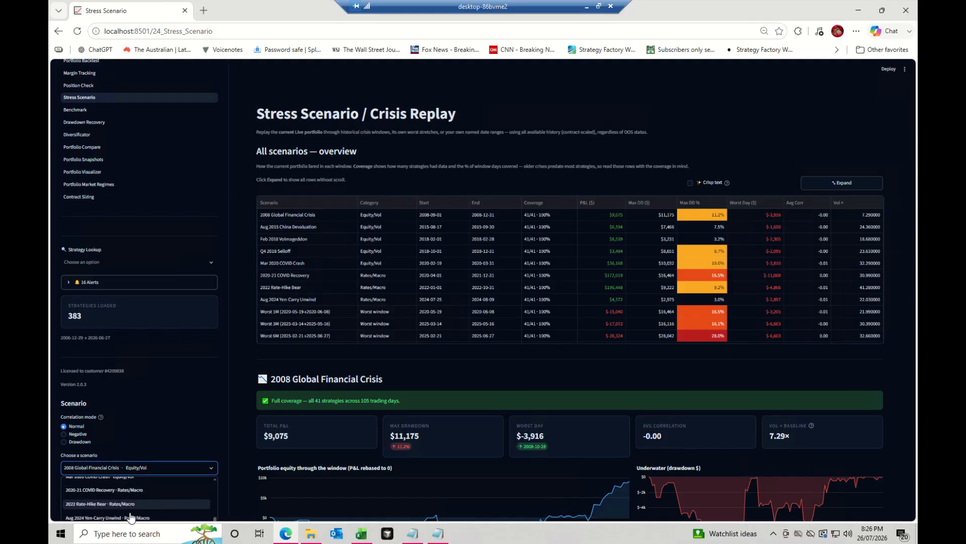
click(128, 503)
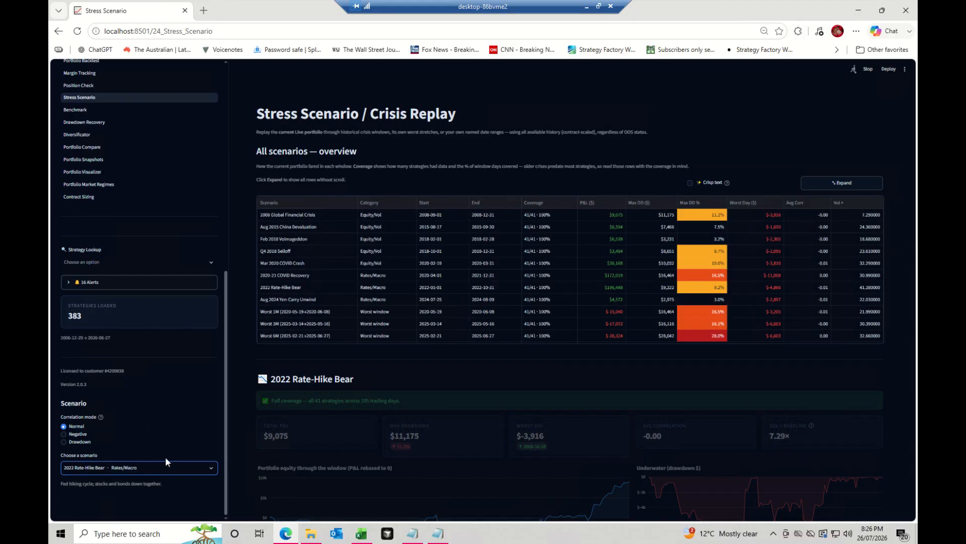
Review the 2022 Rate-Hike Bear equity and underwater charts, the per-strategy performance table and the correlation section.
scroll(330, 390, down, 2)
scroll(331, 395, down, 4)
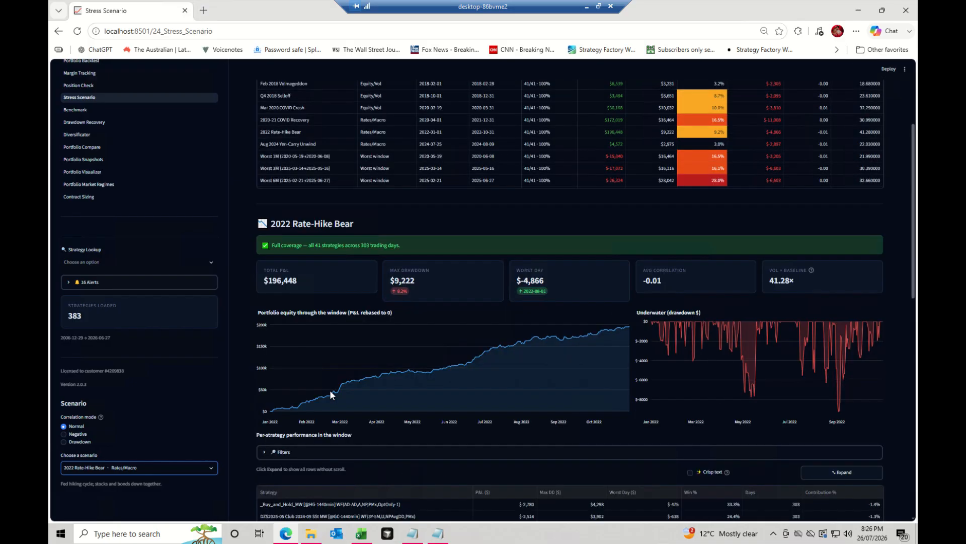
scroll(330, 390, down, 5)
scroll(159, 142, up, 3)
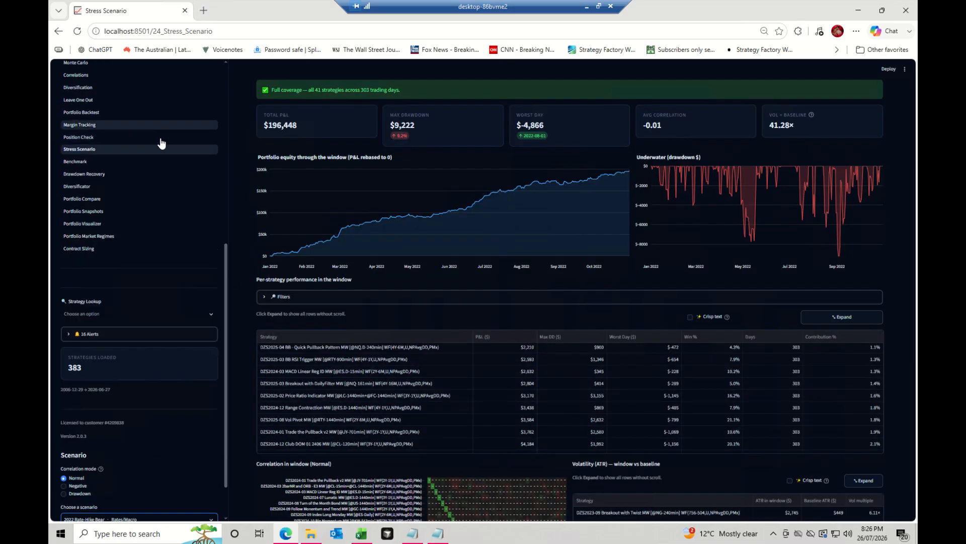
Open Benchmark to review the portfolio-versus-benchmark charts and settings, and bring up the Drawdown Recovery dashboard.
click(95, 267)
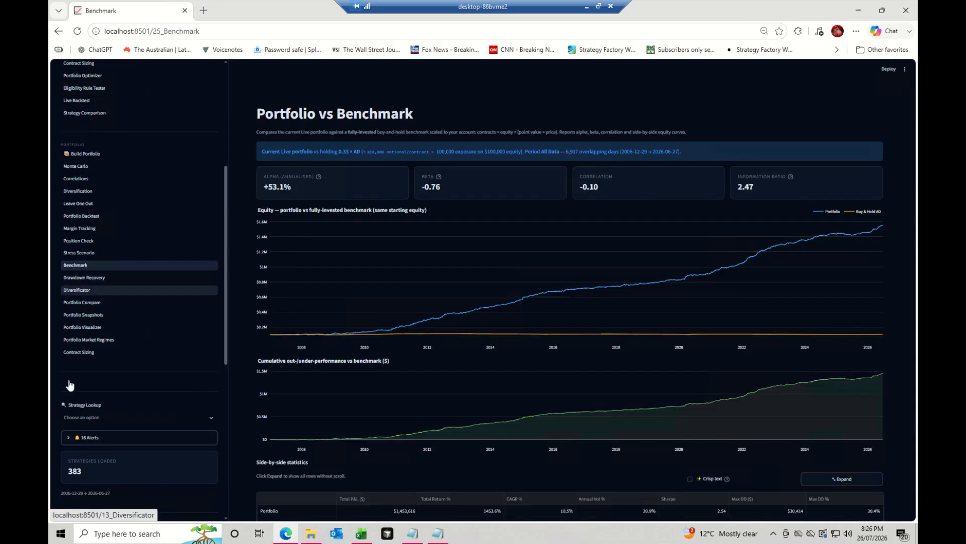
scroll(97, 453, down, 4)
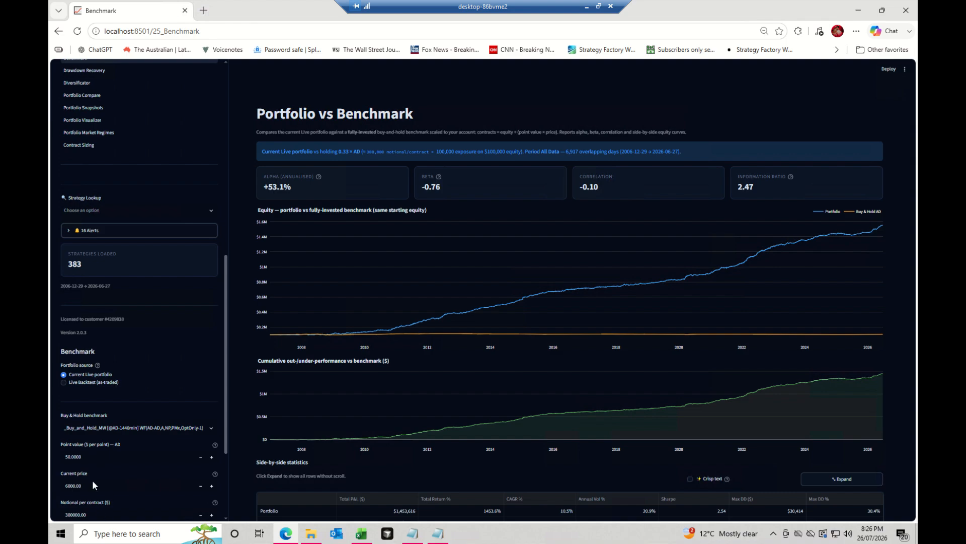
scroll(108, 282, up, 3)
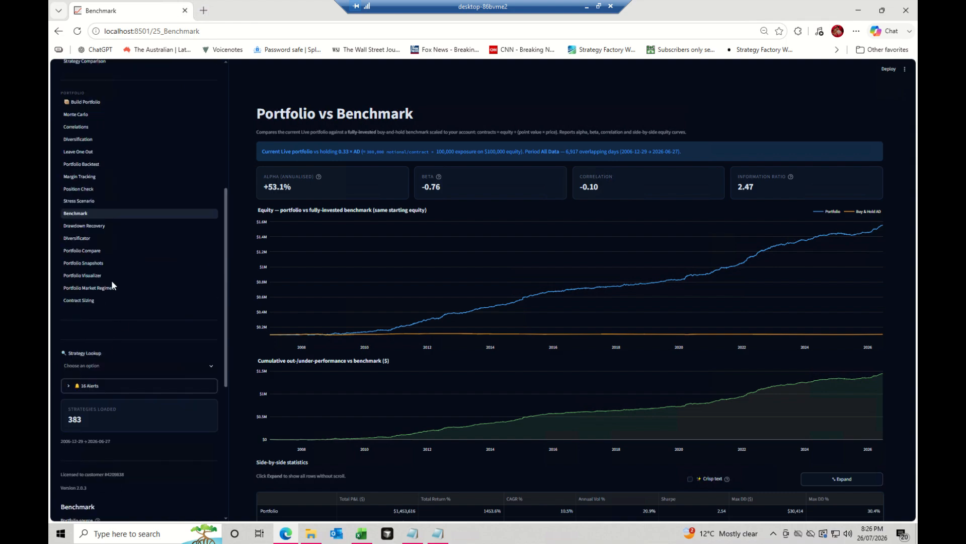
click(105, 227)
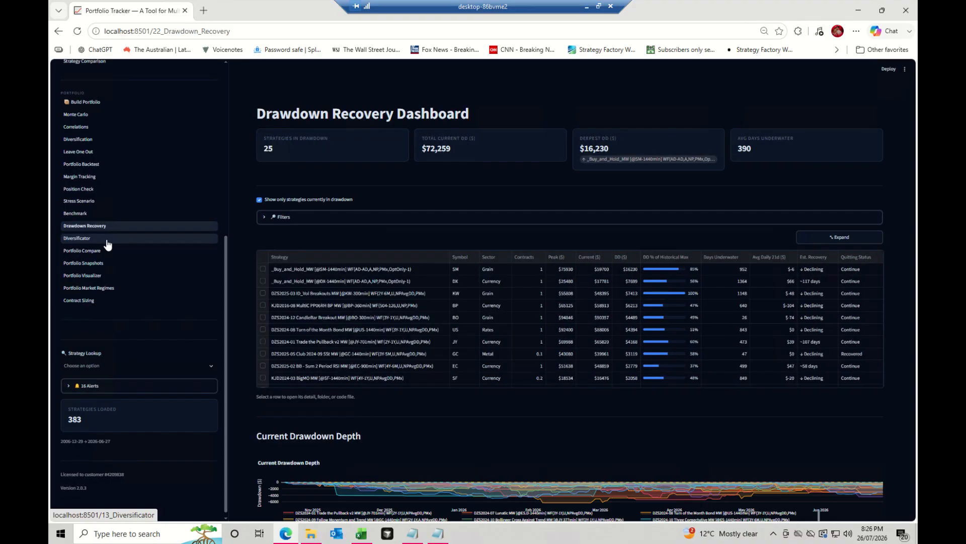
Open Diversificator and run the Greedy analysis on the live strategies, optimising P / Max DD (RTD).
click(107, 240)
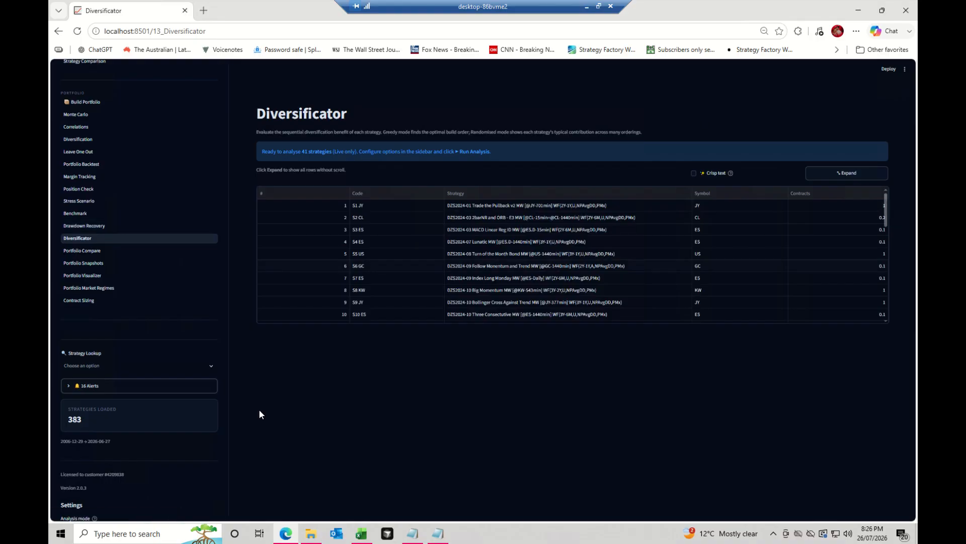
scroll(180, 464, down, 3)
scroll(151, 358, up, 4)
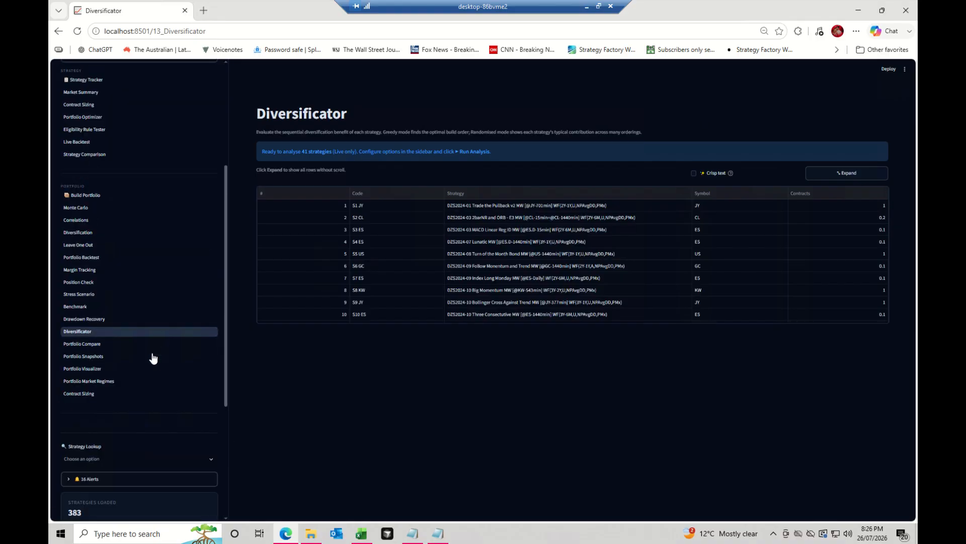
scroll(137, 413, down, 4)
click(131, 481)
click(130, 479)
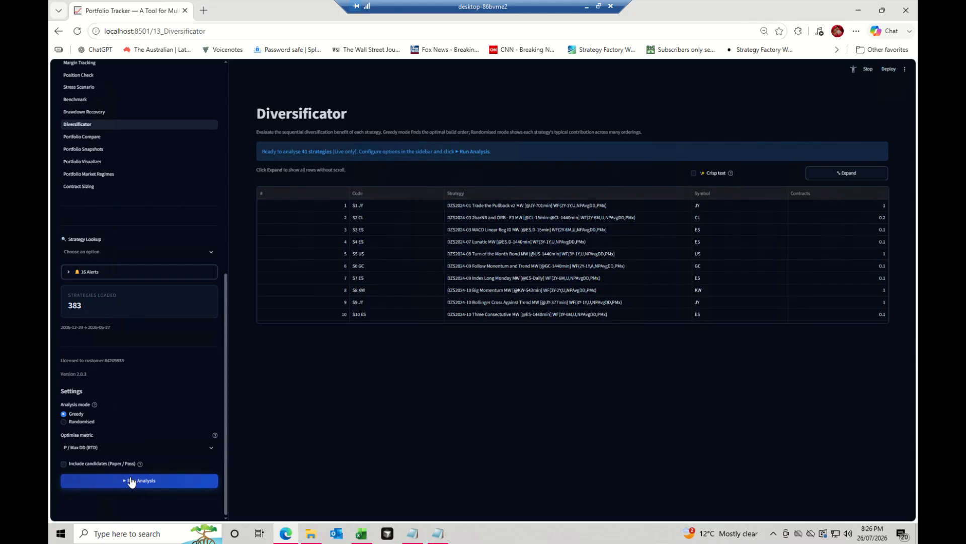
Open Portfolio Compare and compare the current Live portfolio against the 26 July Optimiser snapshot.
scroll(121, 353, up, 3)
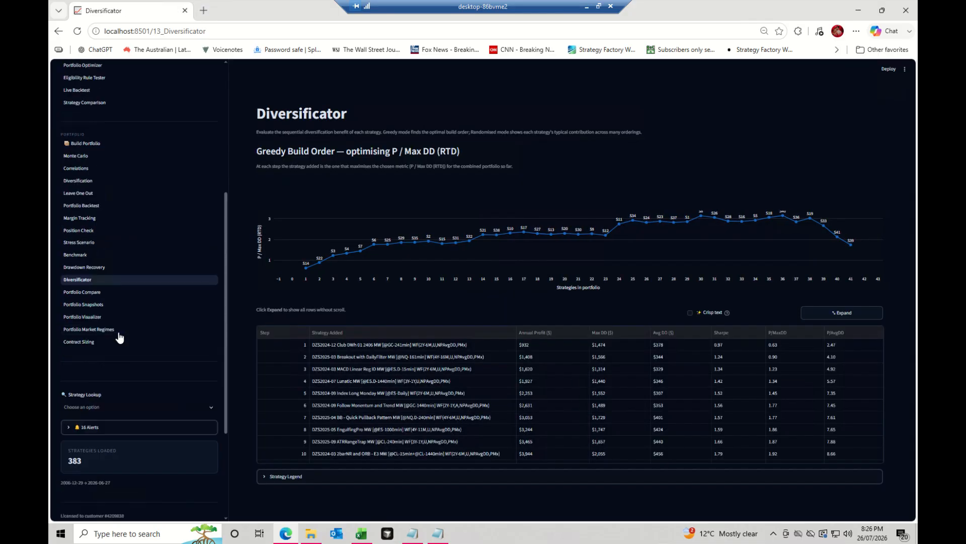
click(114, 295)
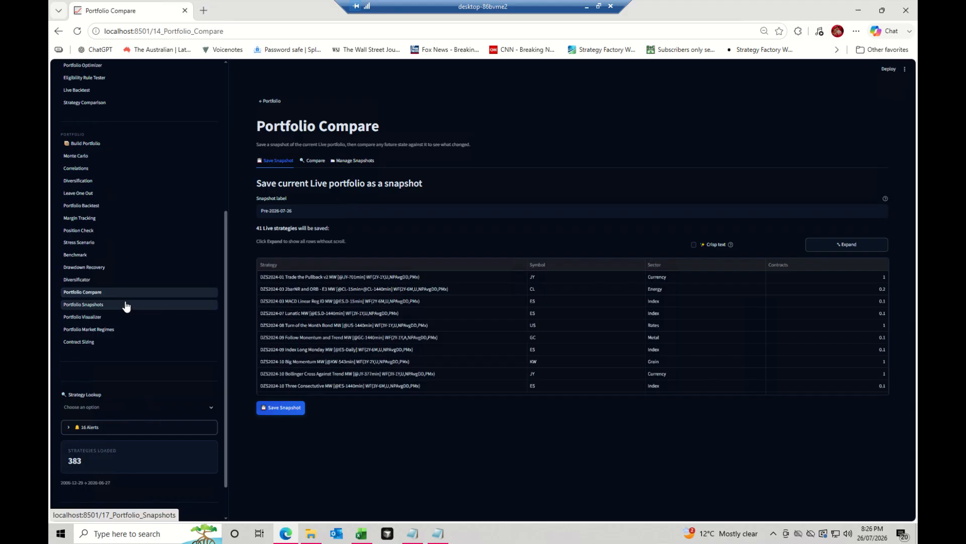
click(318, 165)
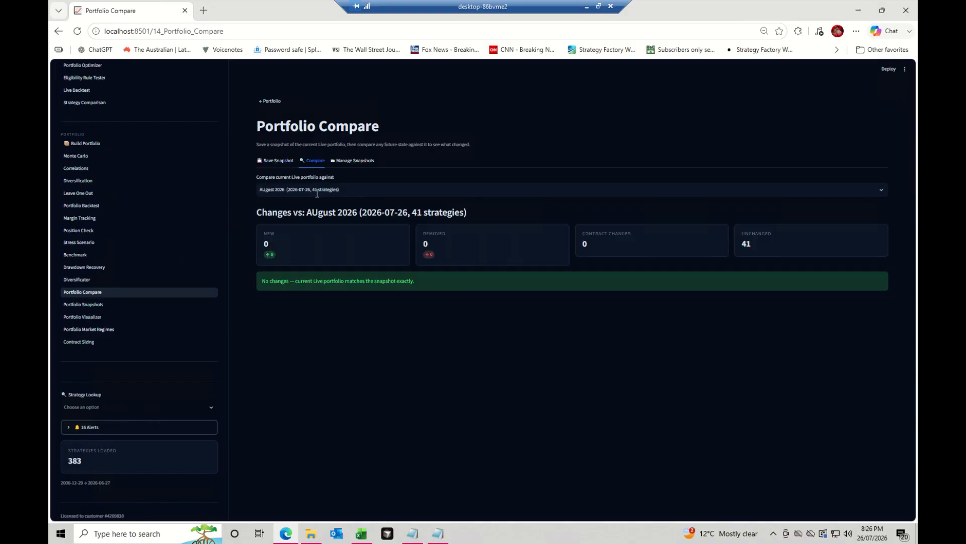
click(317, 190)
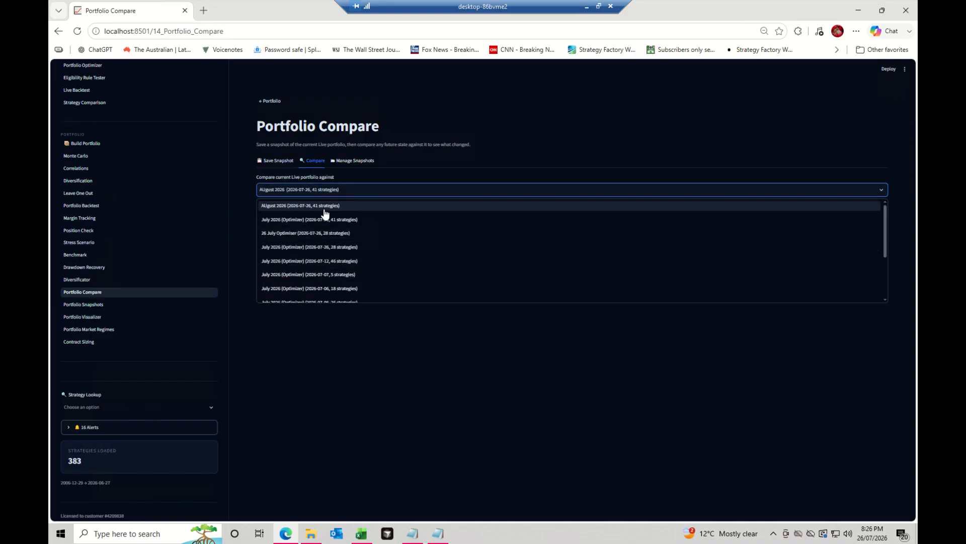
click(334, 234)
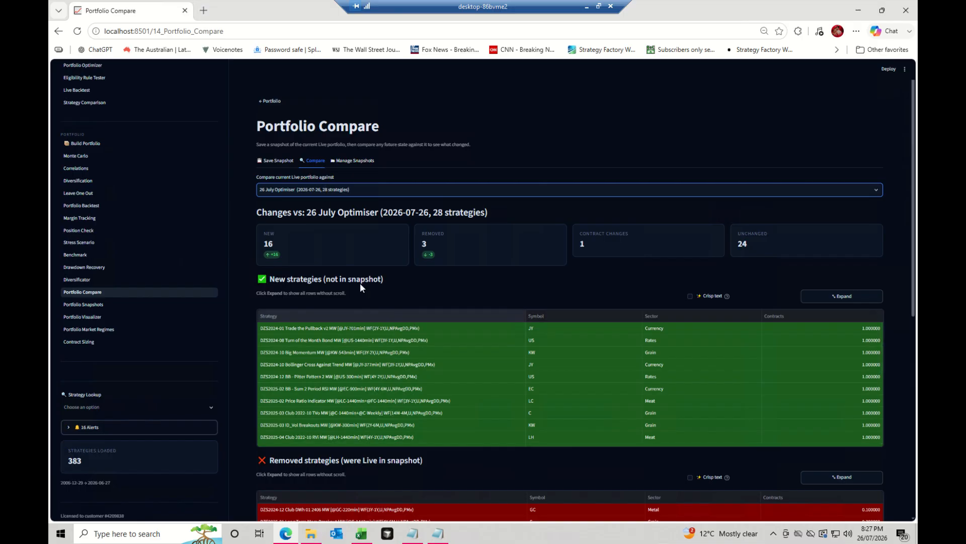
Read through the new strategies, removed strategies and contract changes in the snapshot comparison.
scroll(379, 362, down, 3)
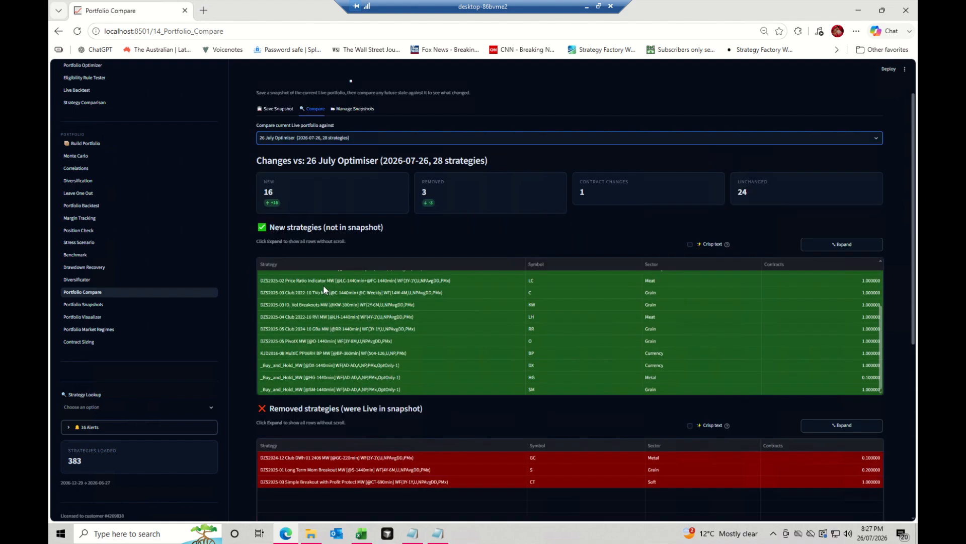
scroll(329, 385, down, 2)
scroll(353, 384, down, 2)
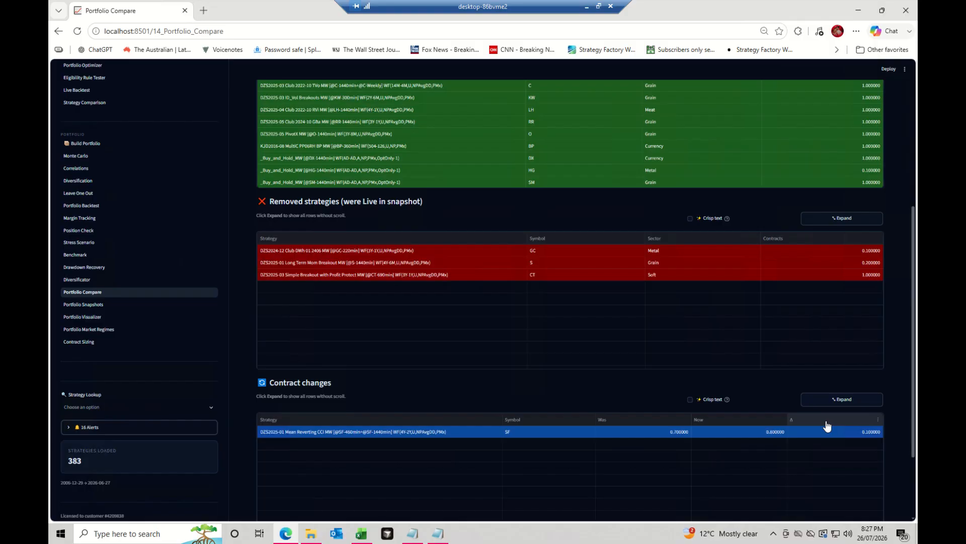
scroll(703, 227, up, 2)
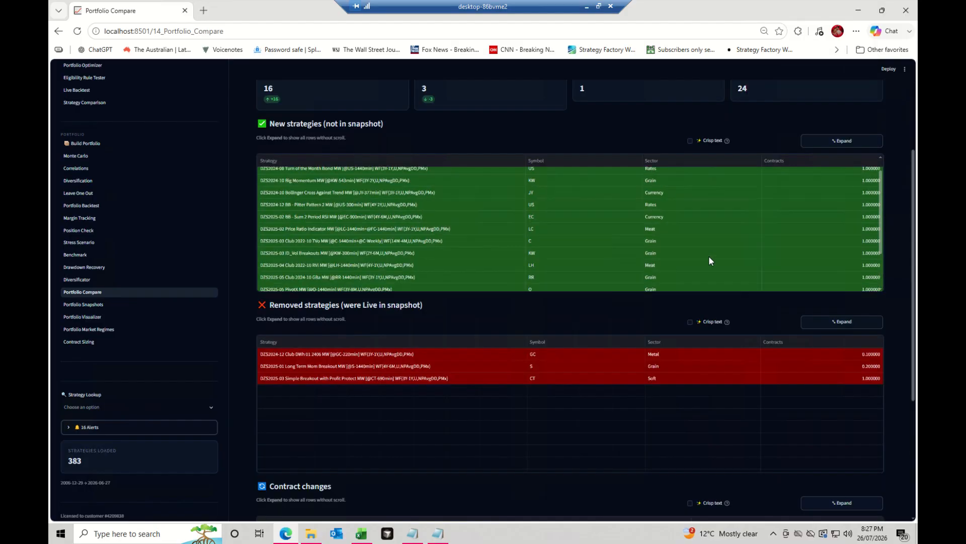
scroll(464, 174, up, 1)
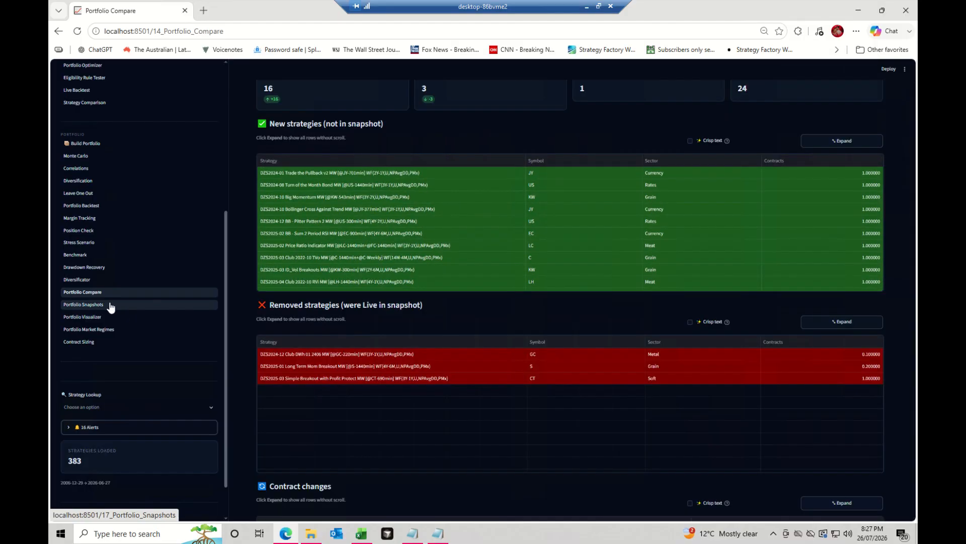
Open Portfolio Snapshots, select the July 2026 (Optimizer) snapshot saved on 2026-07-05 and look through its strategies.
click(110, 307)
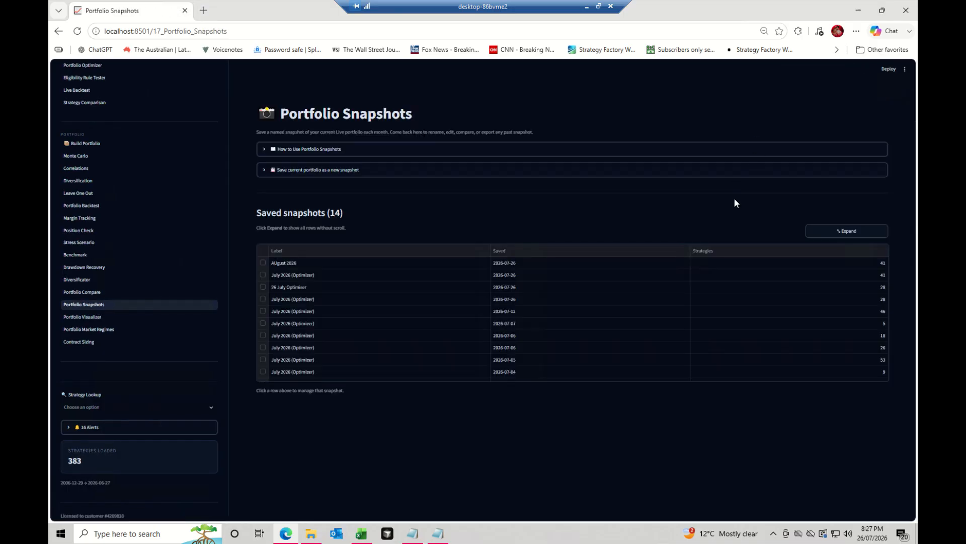
scroll(564, 314, down, 2)
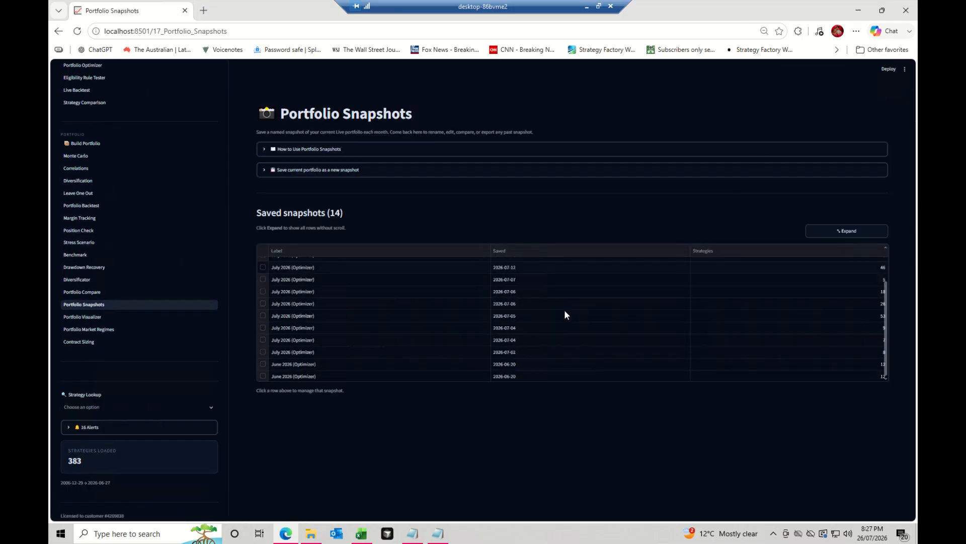
click(262, 316)
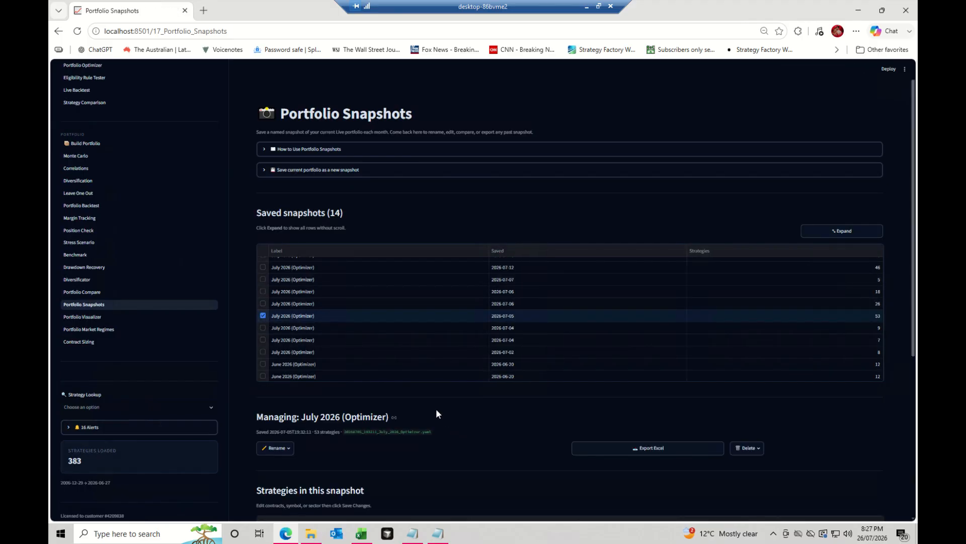
scroll(437, 414, down, 5)
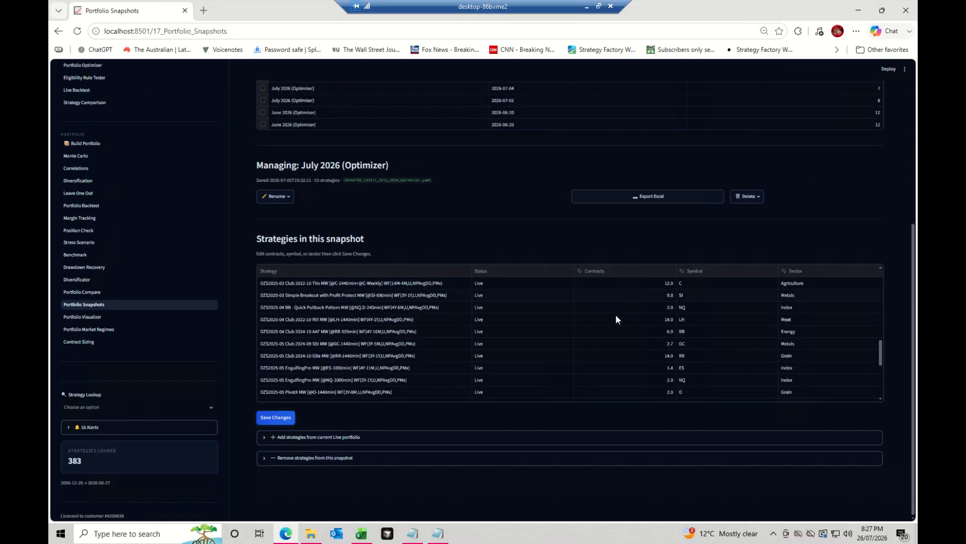
Open Portfolio Visualizer to review the summary and charts by sector, and switch the grouping to Symbol.
click(112, 317)
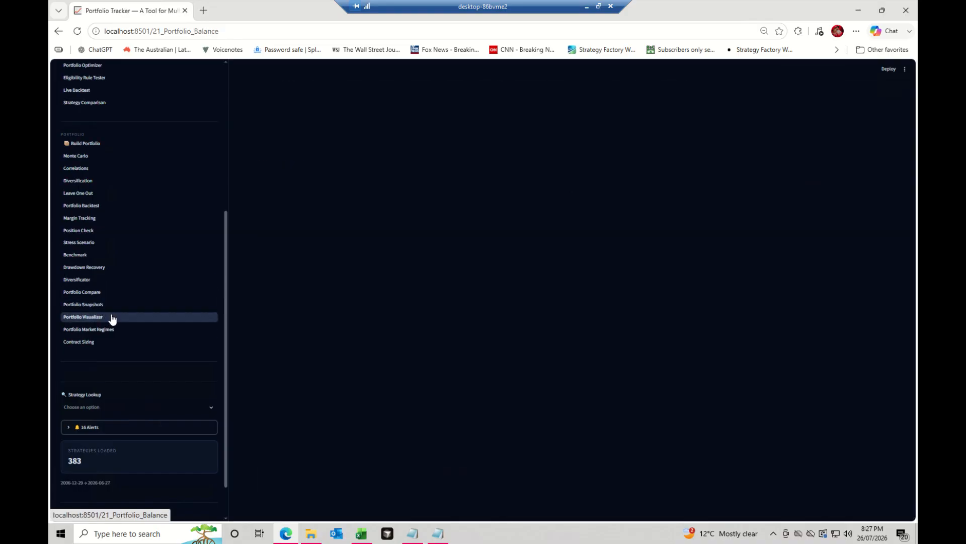
scroll(479, 237, down, 6)
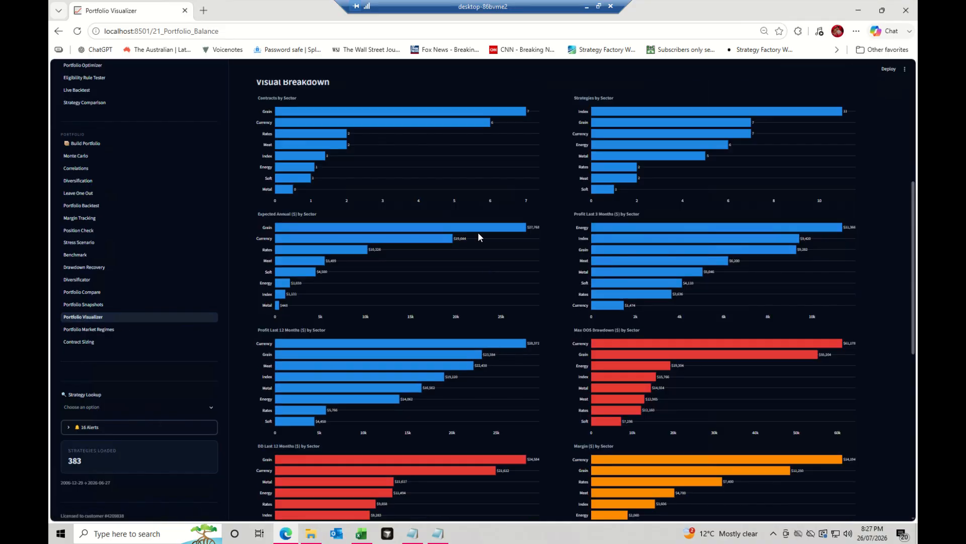
scroll(483, 277, down, 5)
scroll(496, 318, up, 3)
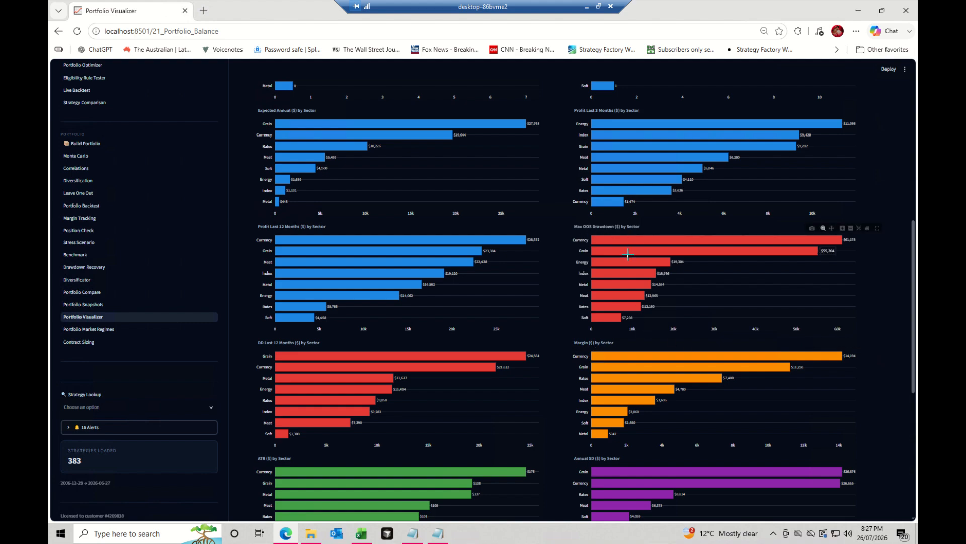
scroll(628, 254, up, 1)
scroll(554, 262, up, 7)
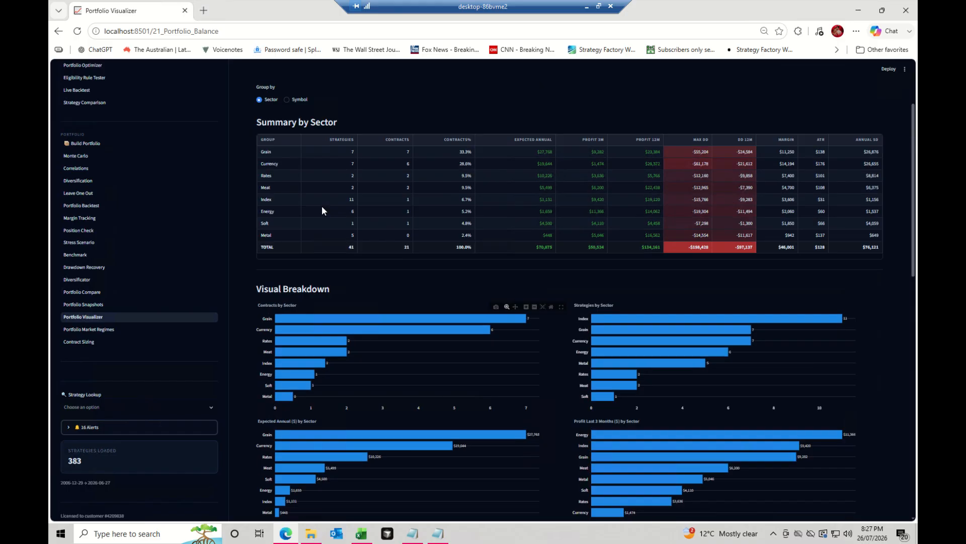
click(291, 205)
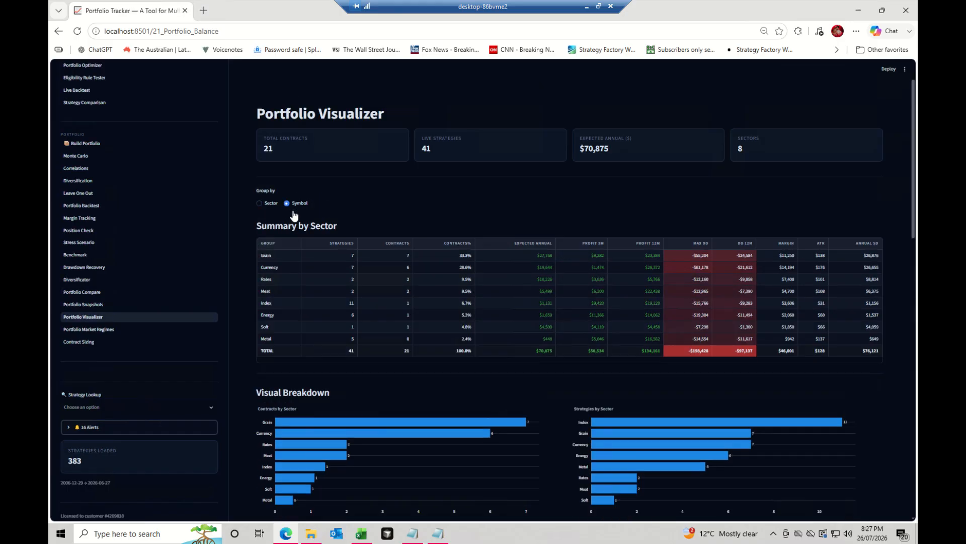
Open Portfolio Market Regimes briefly and move on to Contract Sizing to review its per-symbol contract table and chart.
click(108, 332)
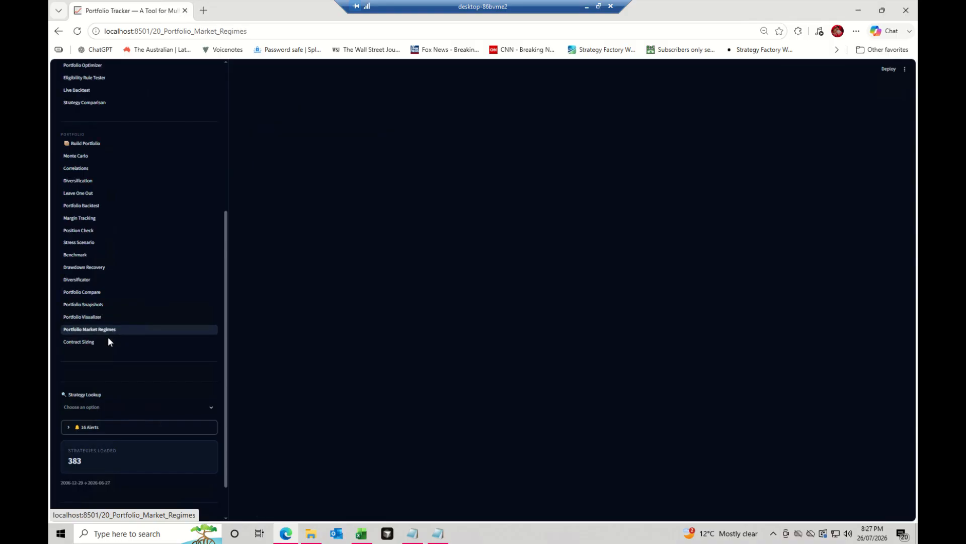
click(105, 343)
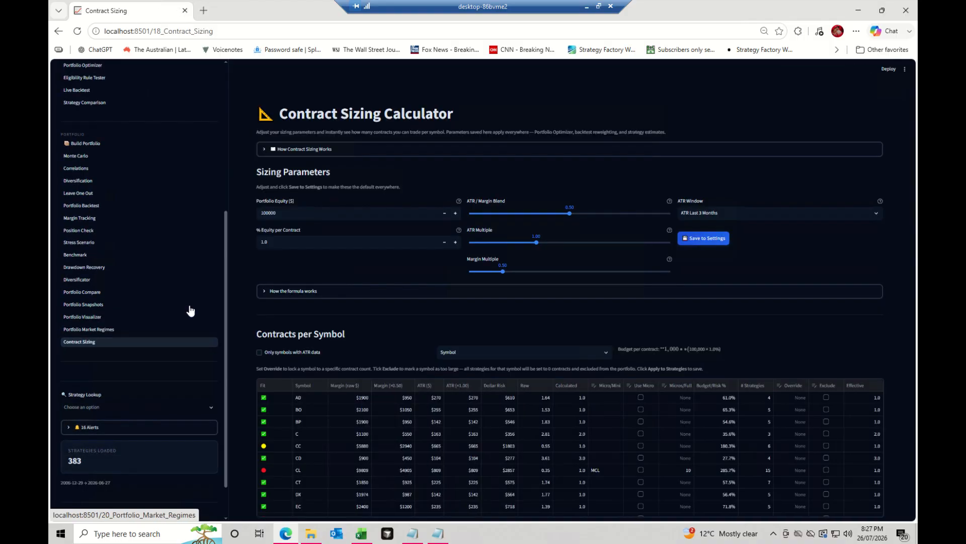
scroll(466, 278, down, 5)
scroll(466, 278, down, 5)
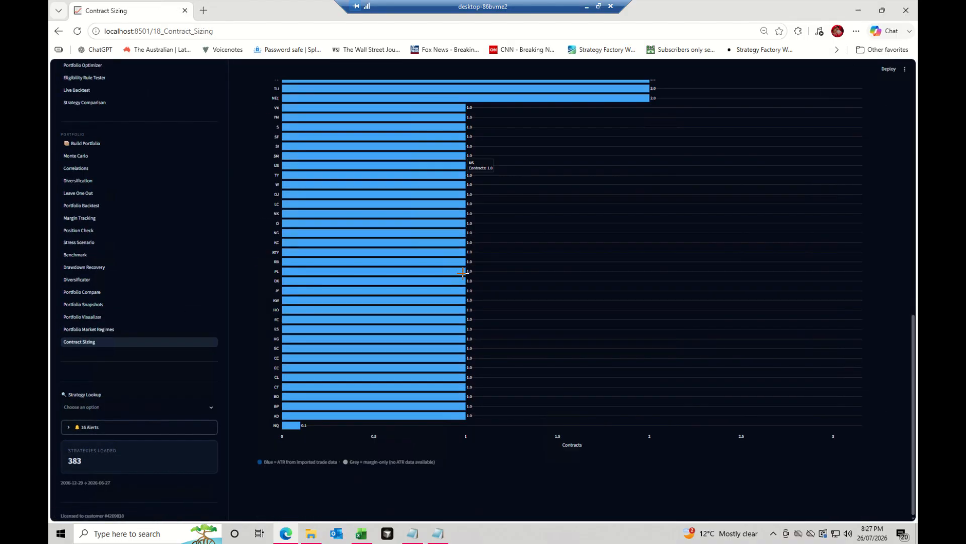
scroll(404, 270, up, 5)
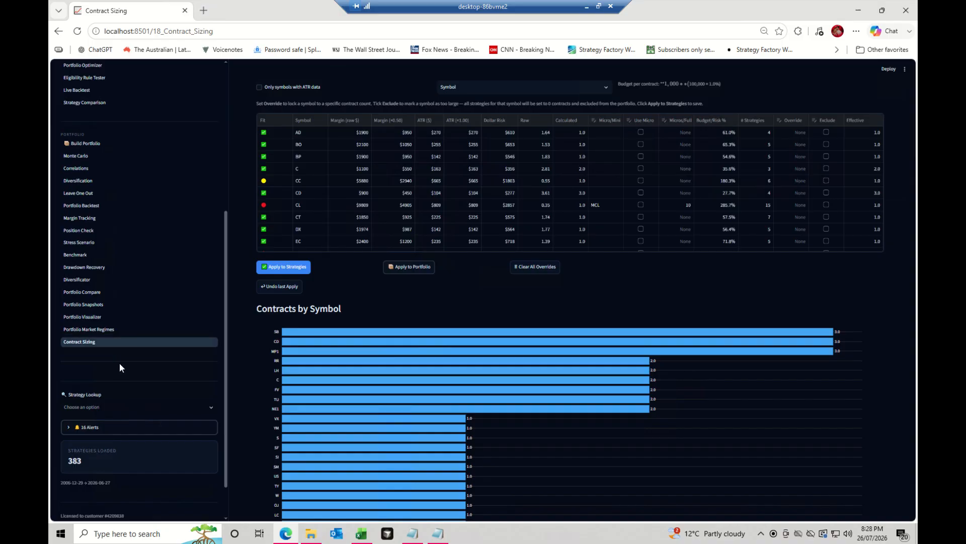
Expand the list of 16 alerts to look through the deep drawdown warnings, and collapse it again.
click(151, 423)
scroll(151, 420, down, 4)
scroll(148, 393, up, 3)
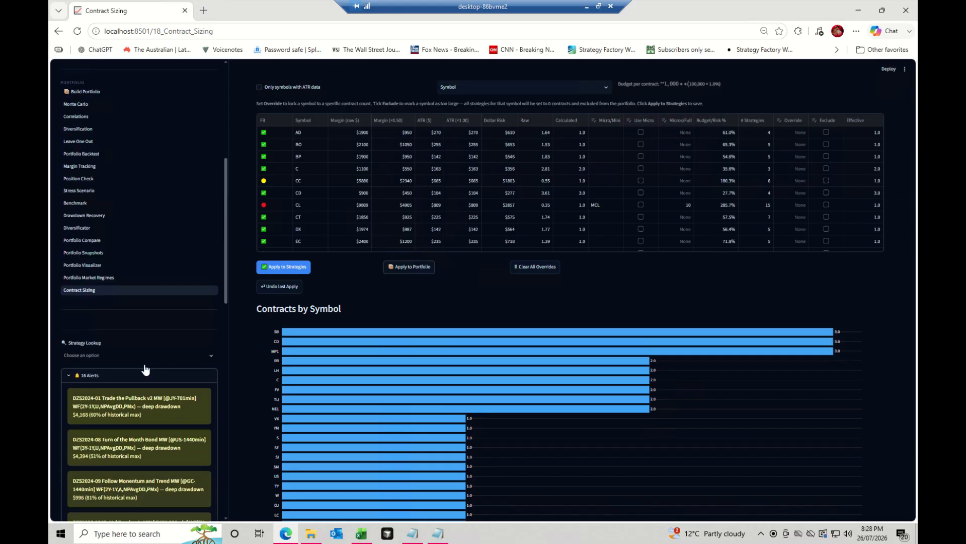
click(136, 381)
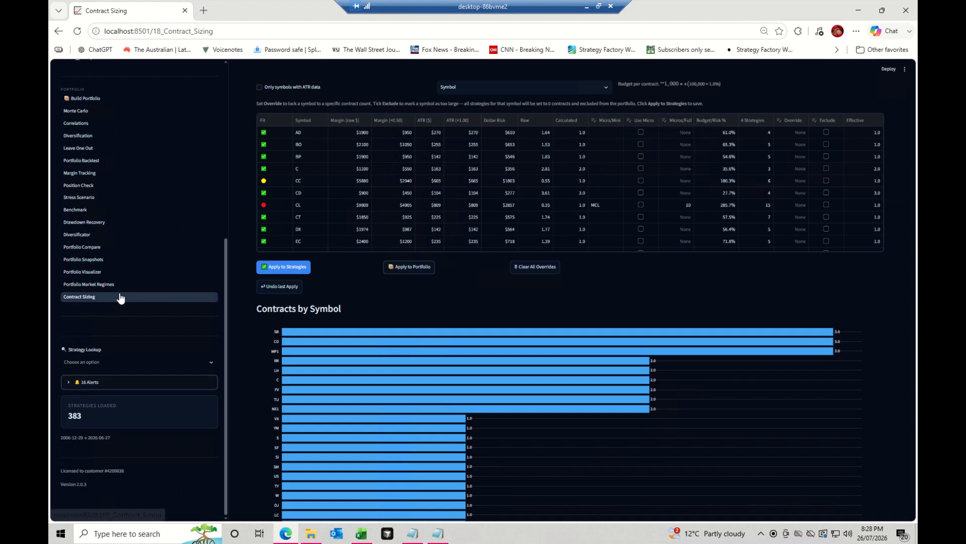
Return to Portfolio Optimizer and view the column statistics for Margin/contract and Last 12M ($) in the suggested portfolio table.
scroll(121, 297, up, 4)
click(113, 228)
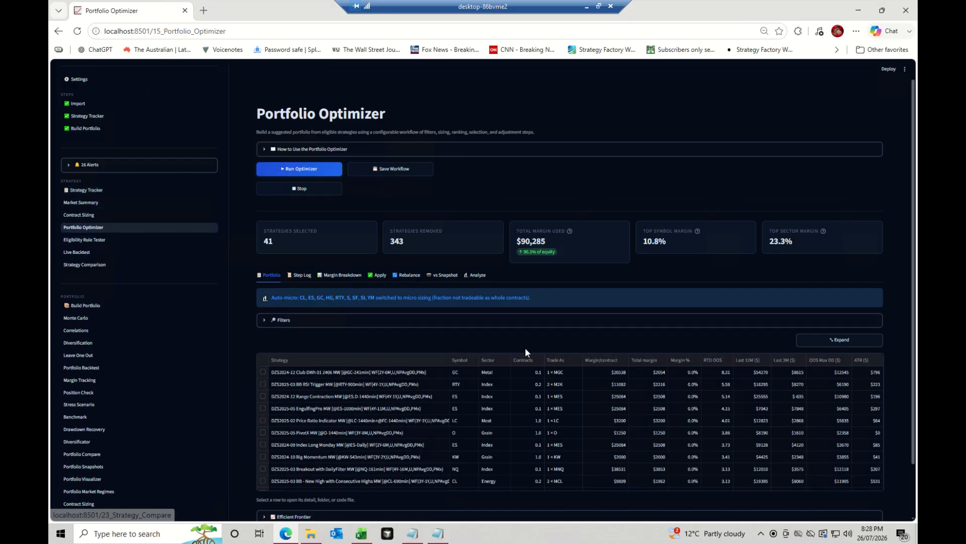
click(624, 361)
mouse_move(617, 414)
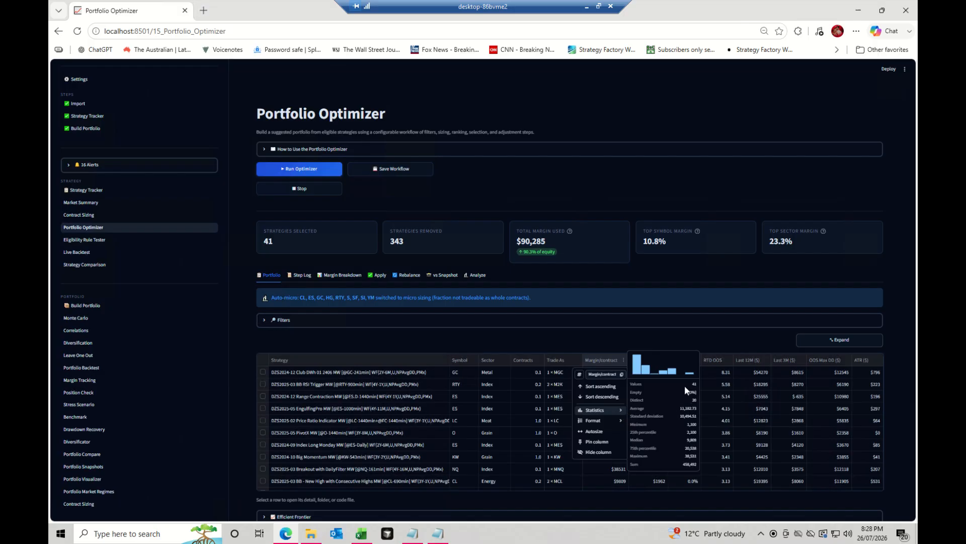
click(752, 397)
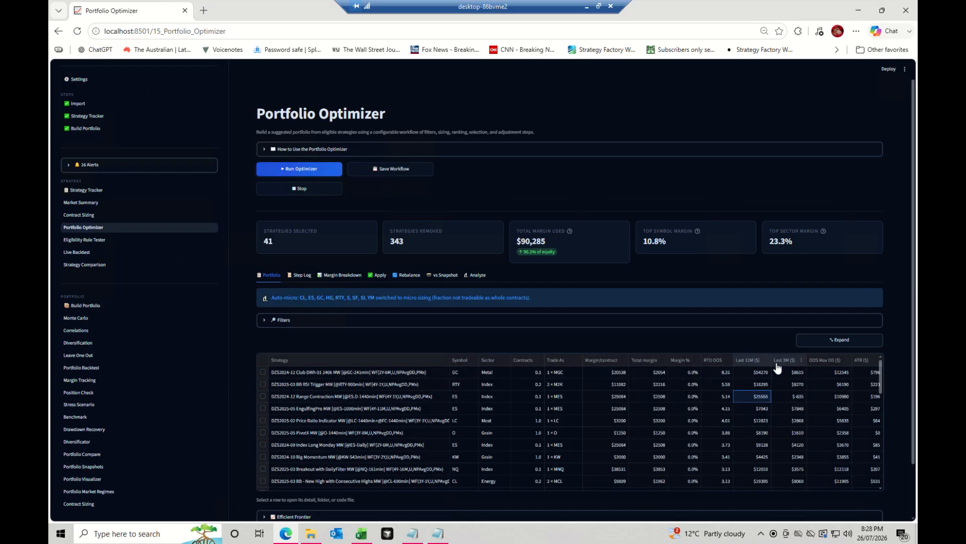
click(767, 360)
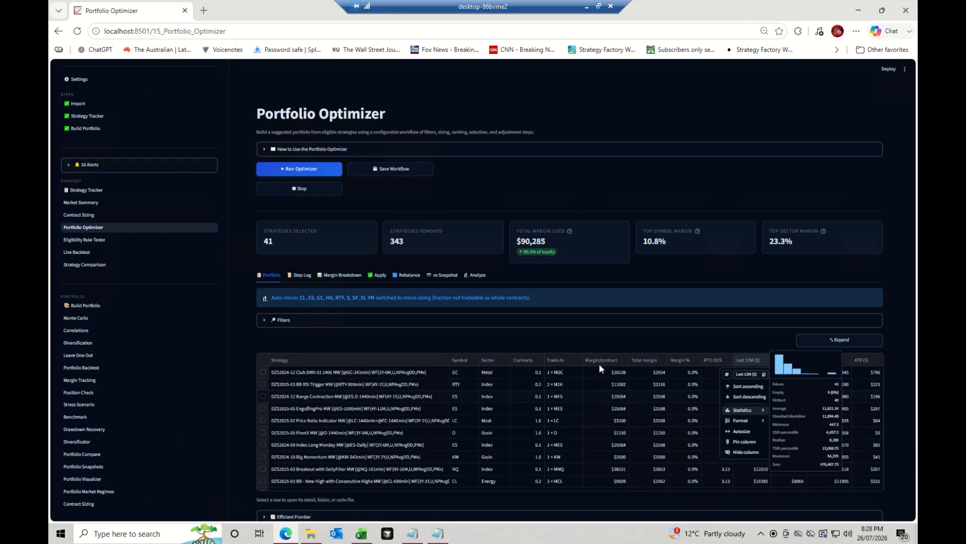
click(498, 341)
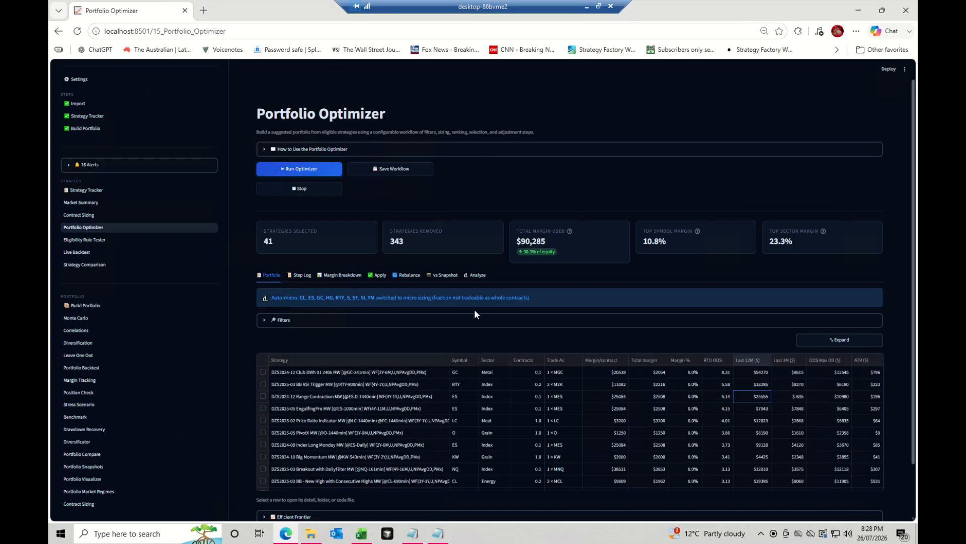